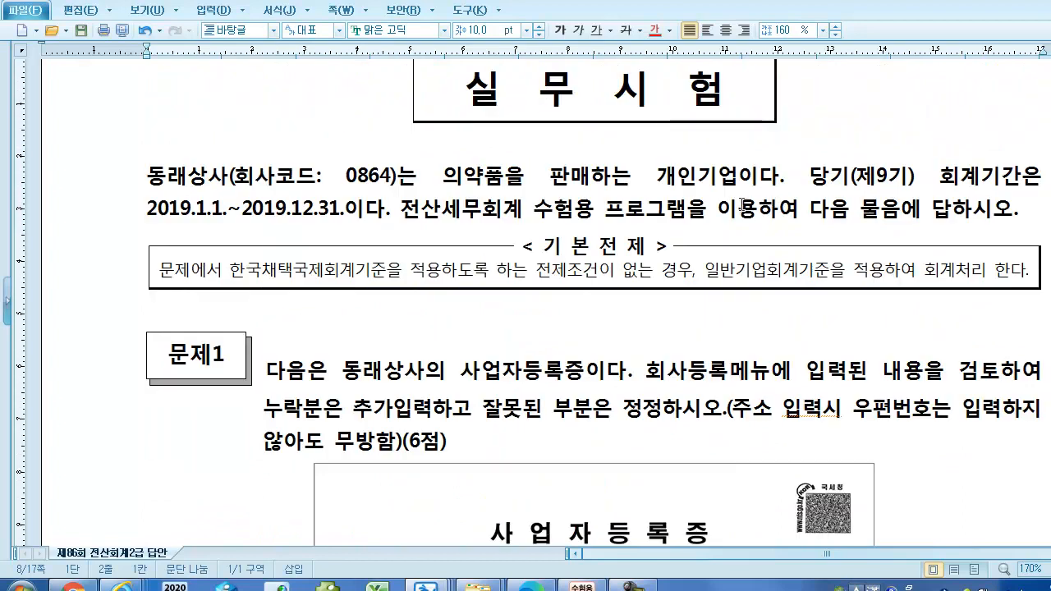
Step: Colour the words 회사등록메뉴 and 정정 red in the 문제1 instructions
{"action": "scroll", "coordinate": [590, 207], "scroll_direction": "down", "scroll_amount": 5}
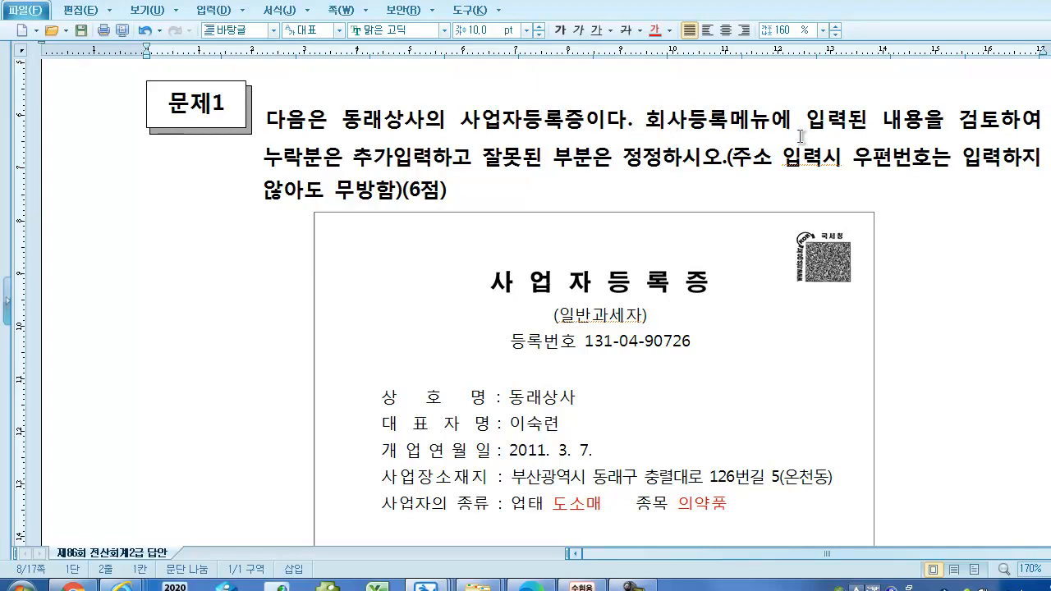
{"action": "left_click_drag", "start_coordinate": [655, 117], "coordinate": [767, 121]}
{"action": "left_click", "coordinate": [656, 30]}
{"action": "scroll", "coordinate": [906, 222], "scroll_direction": "up", "scroll_amount": 1}
{"action": "left_click", "coordinate": [937, 298]}
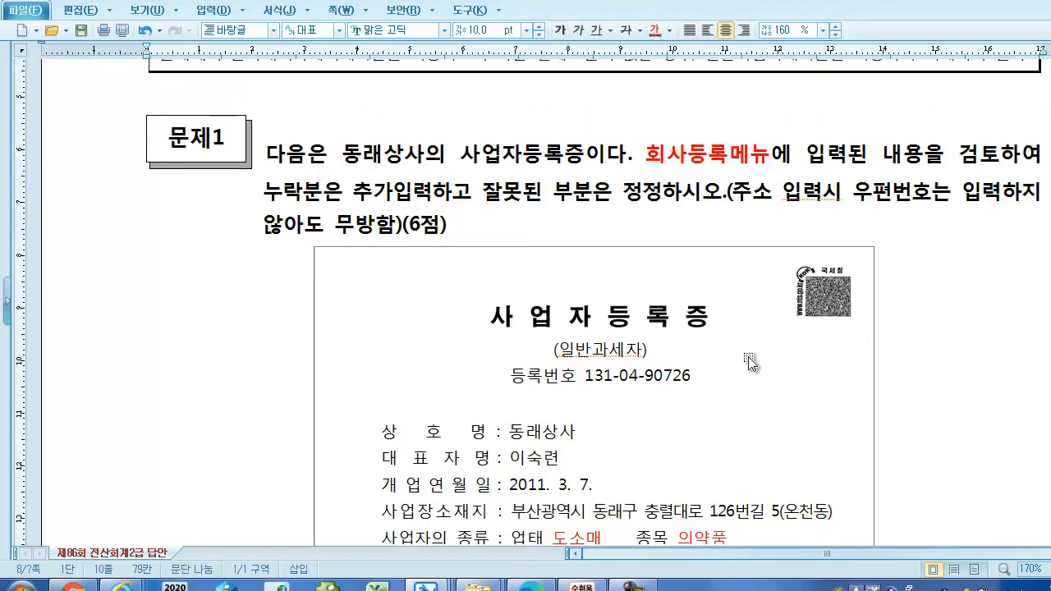
{"action": "left_click_drag", "start_coordinate": [624, 194], "coordinate": [662, 195]}
{"action": "left_click", "coordinate": [656, 30]}
{"action": "left_click", "coordinate": [912, 393]}
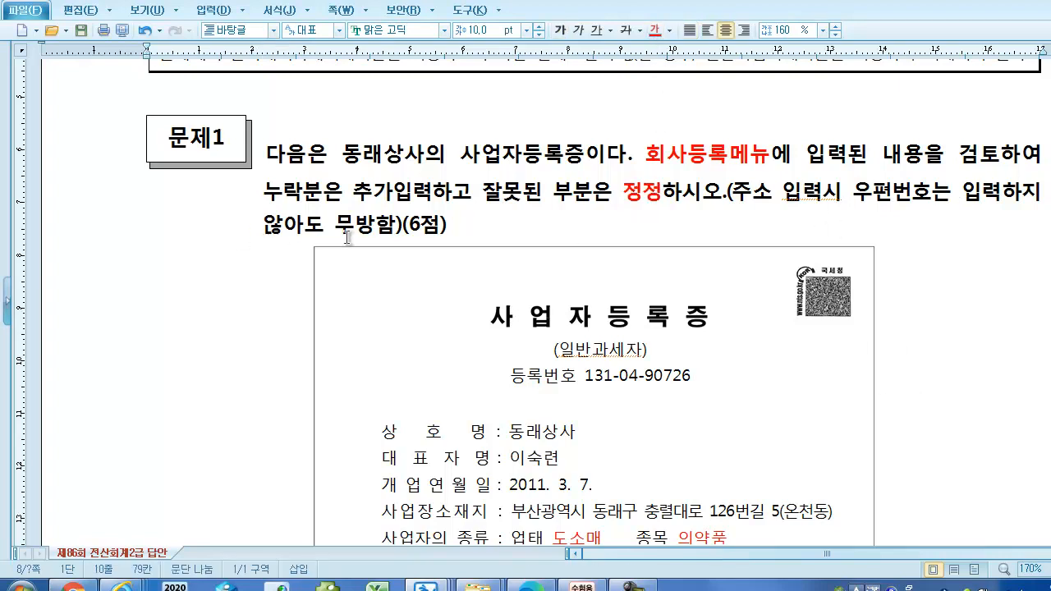
Step: Switch to KcLep and open the 회사등록 screen, comparing it with the business registration certificate in the exam document
{"action": "scroll", "coordinate": [540, 361], "scroll_direction": "down", "scroll_amount": 1}
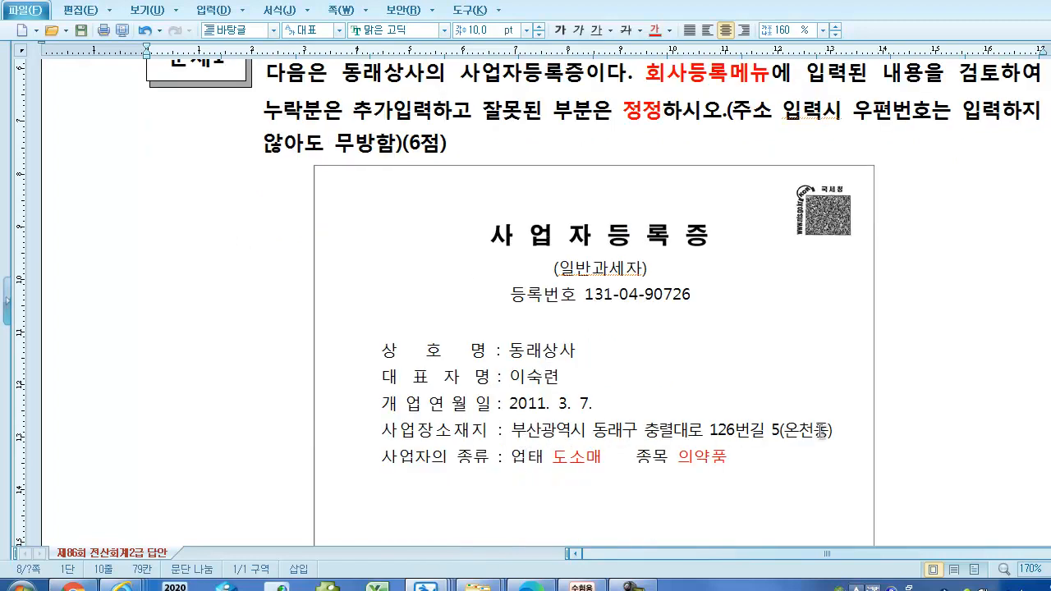
{"action": "scroll", "coordinate": [748, 474], "scroll_direction": "down", "scroll_amount": 1}
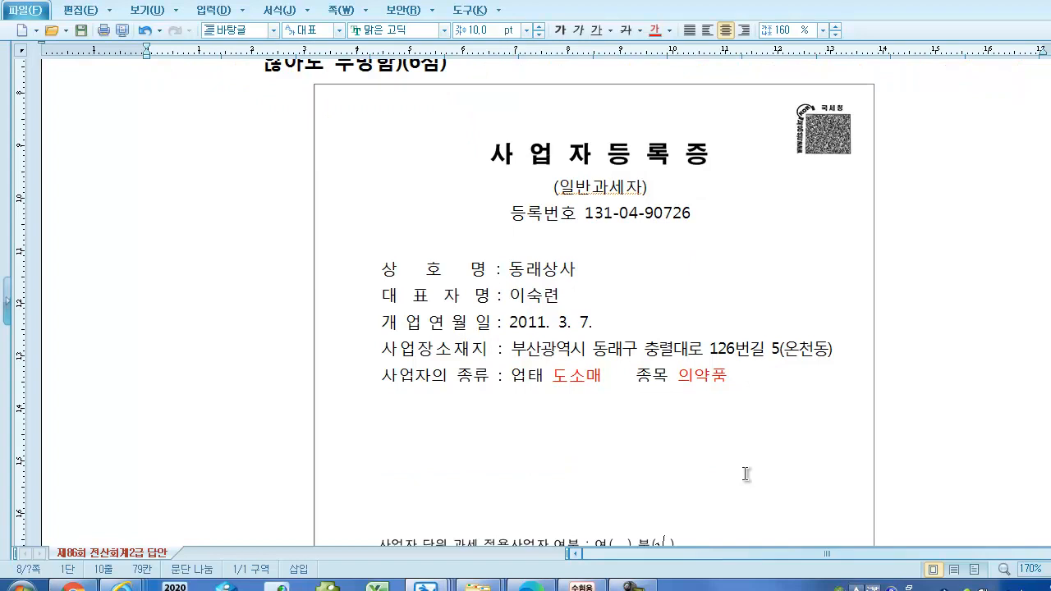
{"action": "left_click", "coordinate": [587, 586]}
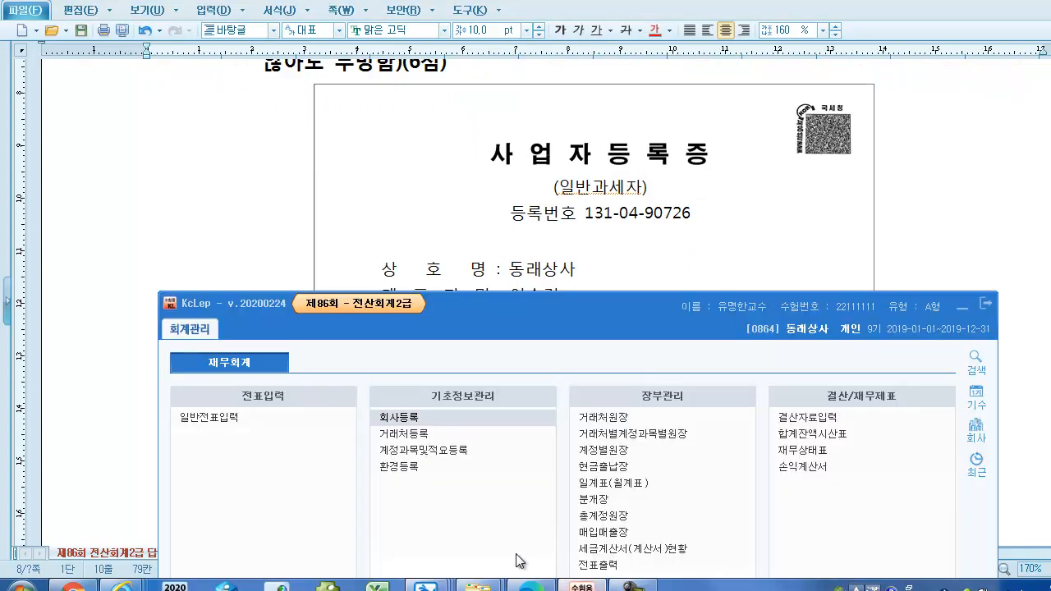
{"action": "left_click", "coordinate": [410, 419]}
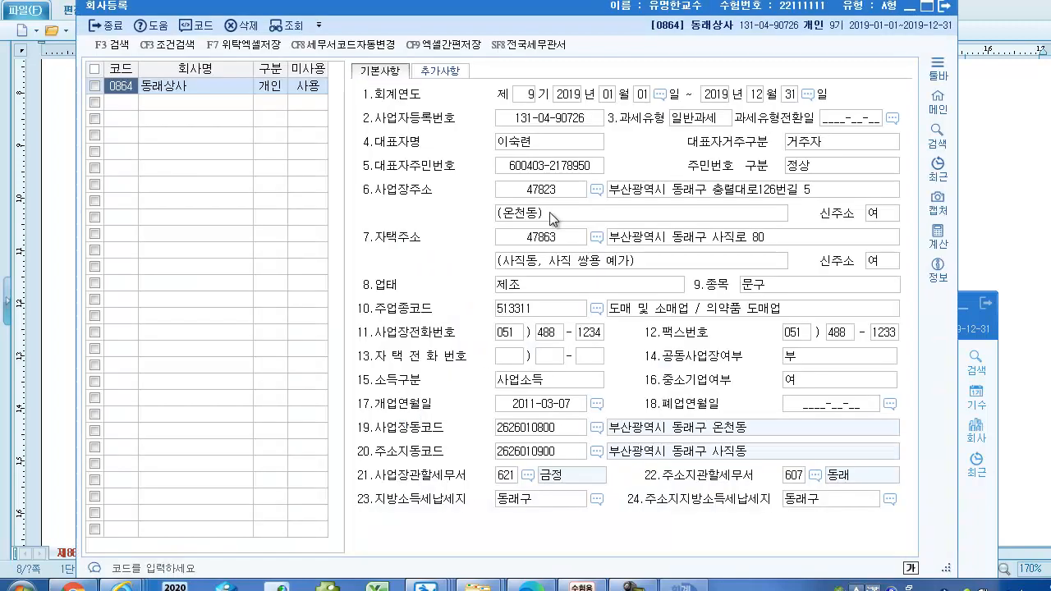
{"action": "left_click_drag", "start_coordinate": [527, 14], "coordinate": [1050, 88]}
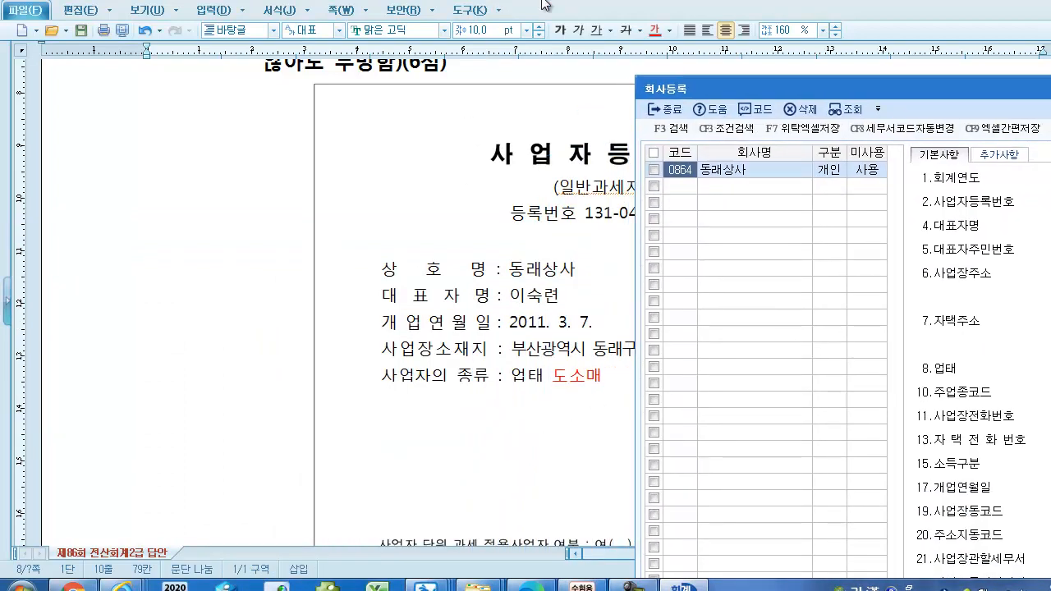
{"action": "left_click", "coordinate": [626, 5]}
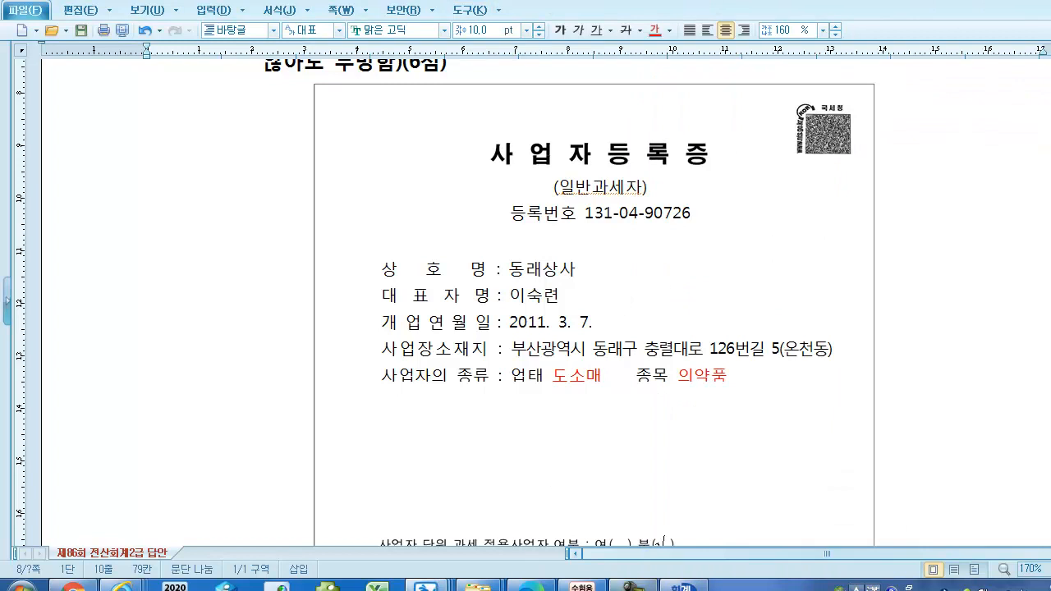
{"action": "left_click", "coordinate": [684, 585]}
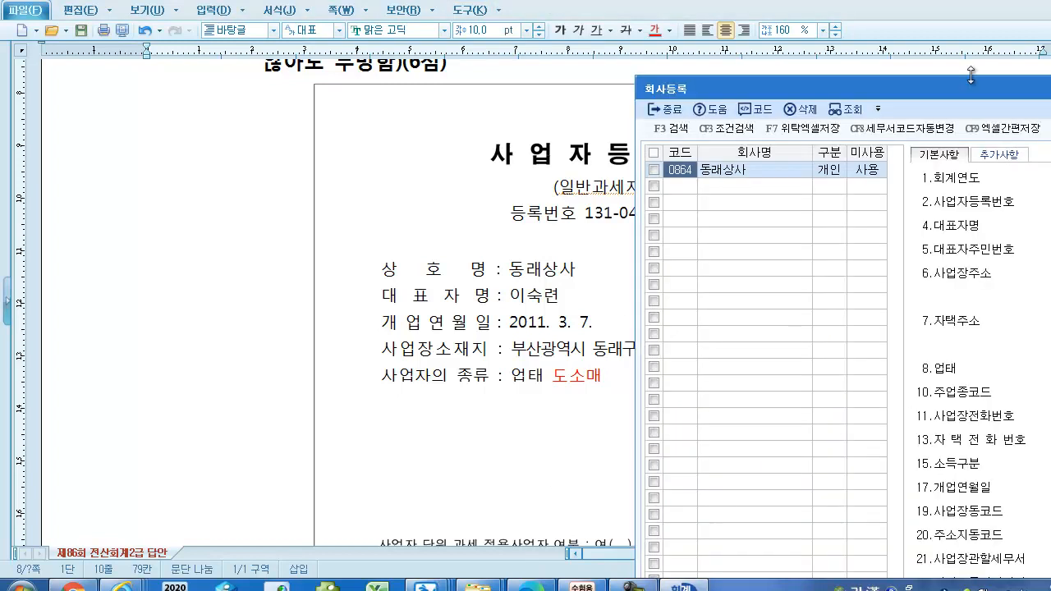
{"action": "left_click_drag", "start_coordinate": [969, 90], "coordinate": [421, 90]}
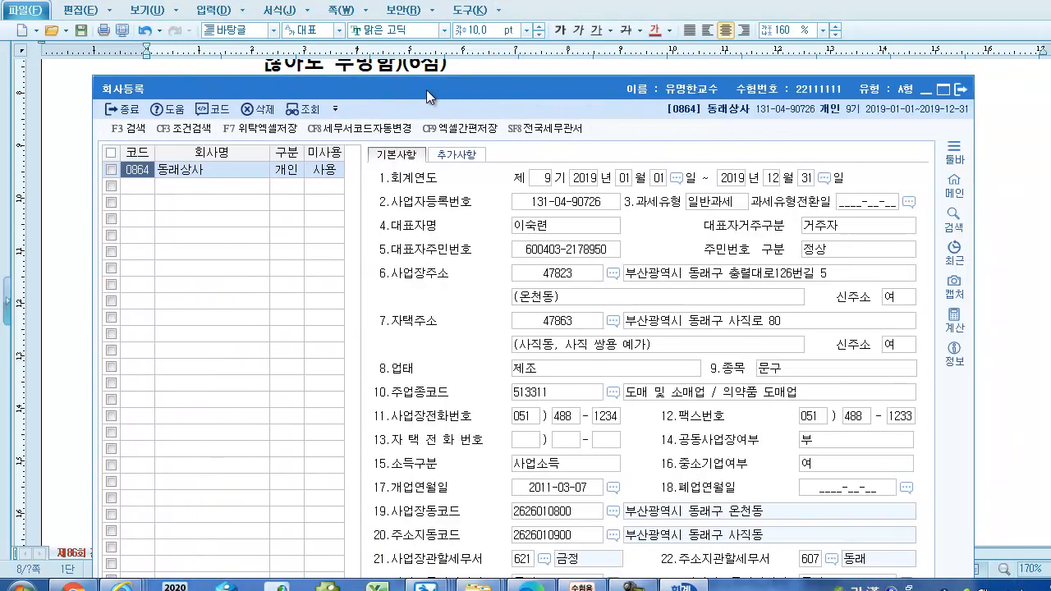
Step: Set the company's 업태 to 도소매 and its 종목 to 의약품 in 회사등록
{"action": "left_click", "coordinate": [540, 374]}
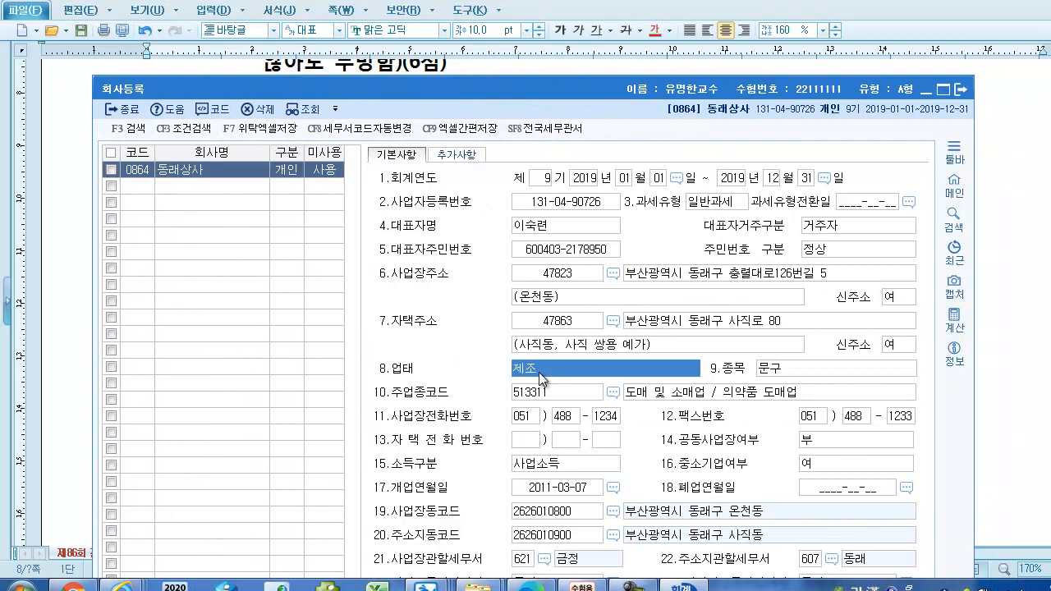
{"action": "type", "text": "도소매"}
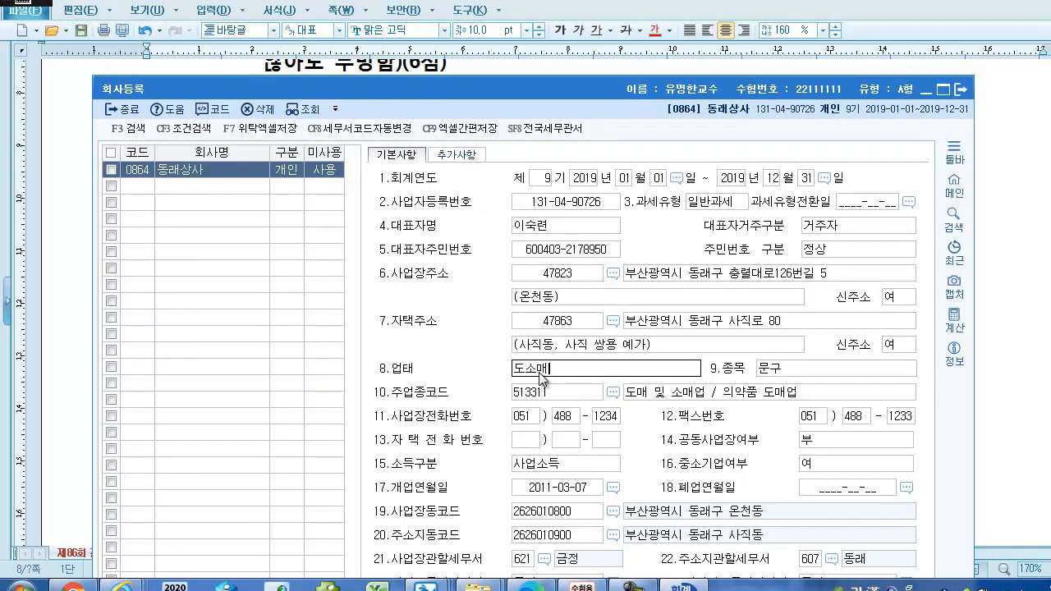
{"action": "key", "text": "Return"}
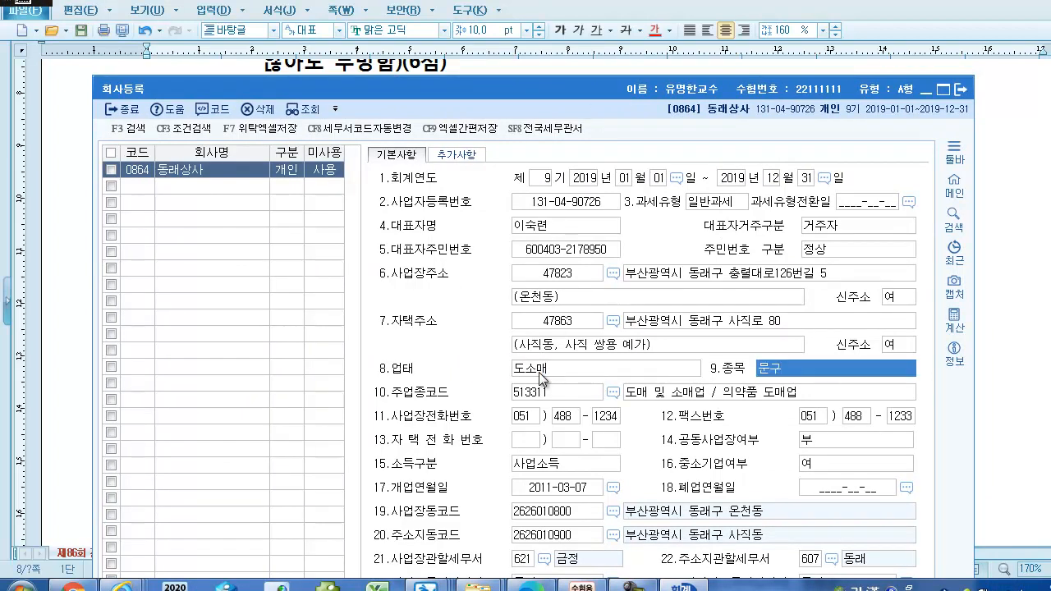
{"action": "left_click_drag", "start_coordinate": [582, 85], "coordinate": [286, 129]}
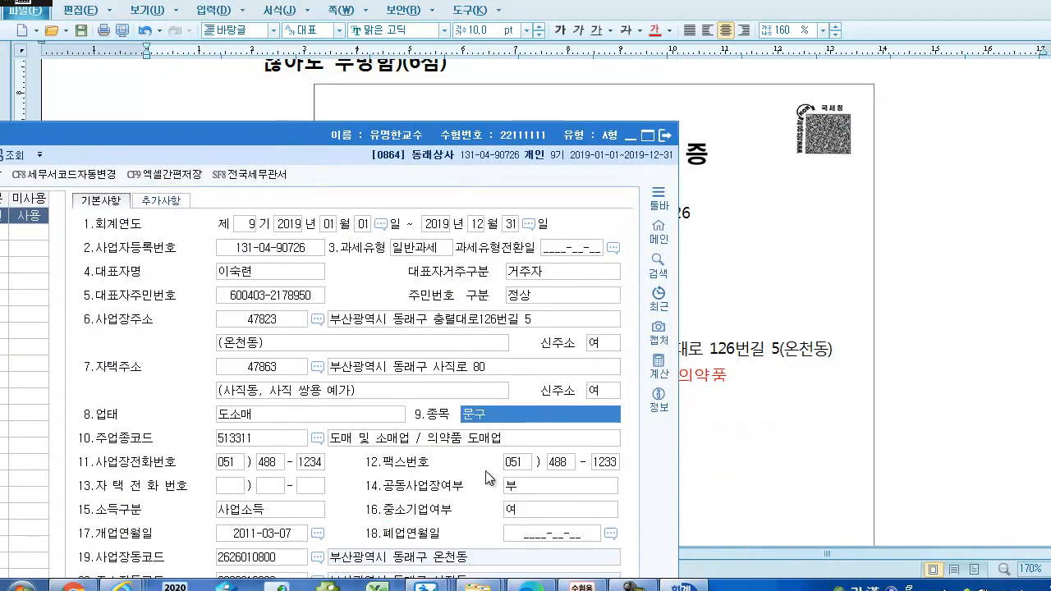
{"action": "type", "text": "ㅇ"}
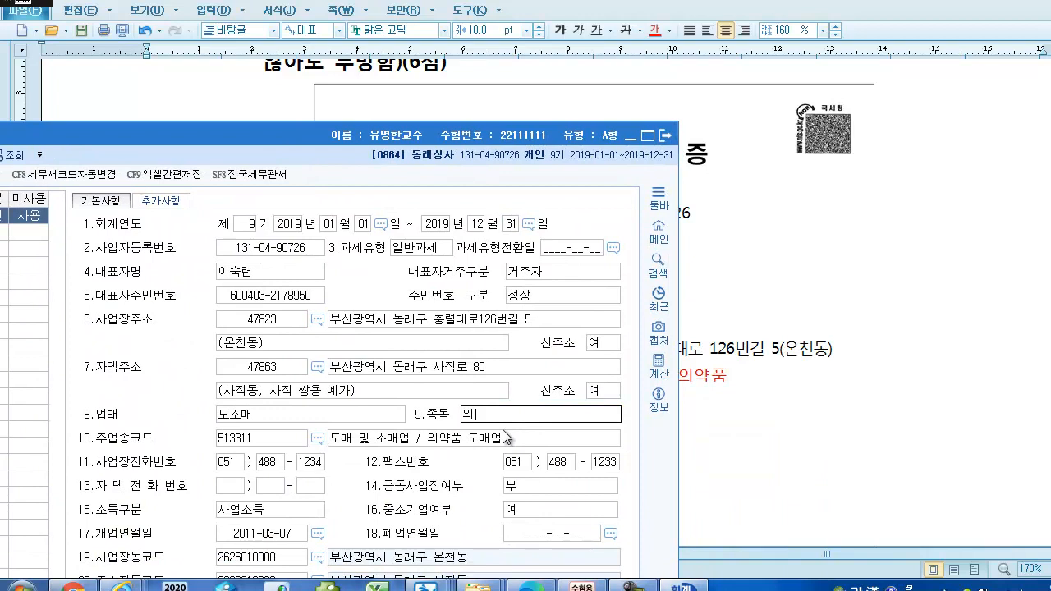
{"action": "key", "text": "Return"}
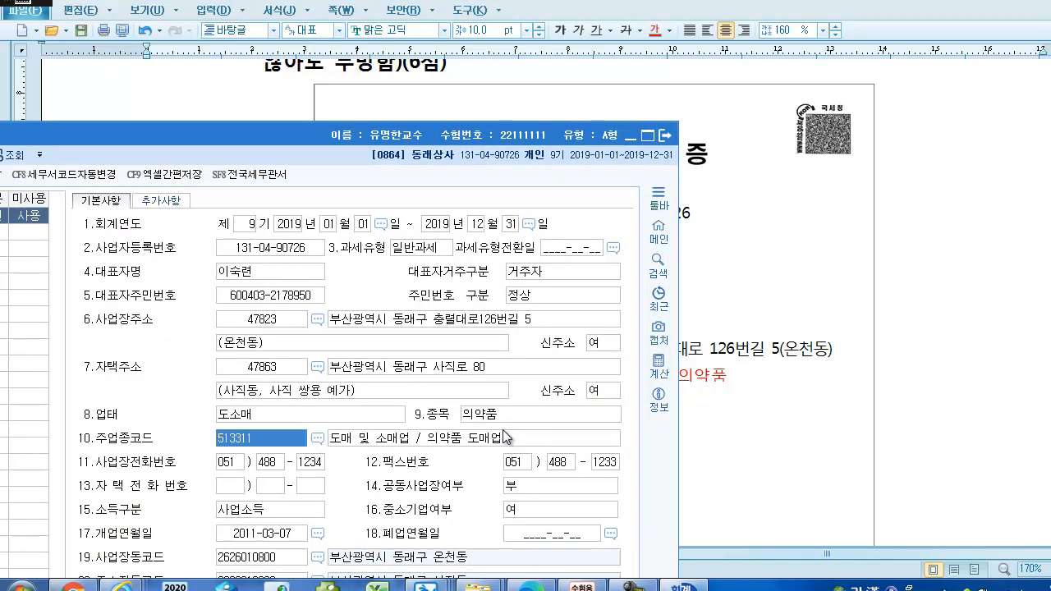
Step: Check the tax office on the certificate, set 사업장관할세무서 to 동래 (607), and leave the company record
{"action": "left_click", "coordinate": [747, 409]}
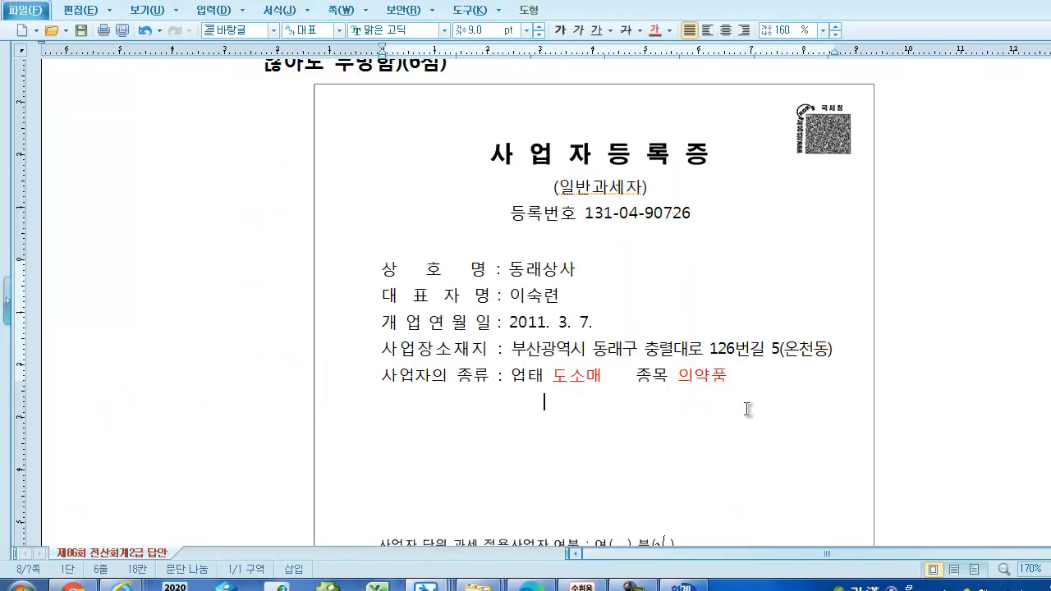
{"action": "scroll", "coordinate": [747, 409], "scroll_direction": "down", "scroll_amount": 3}
{"action": "scroll", "coordinate": [747, 408], "scroll_direction": "down", "scroll_amount": 3}
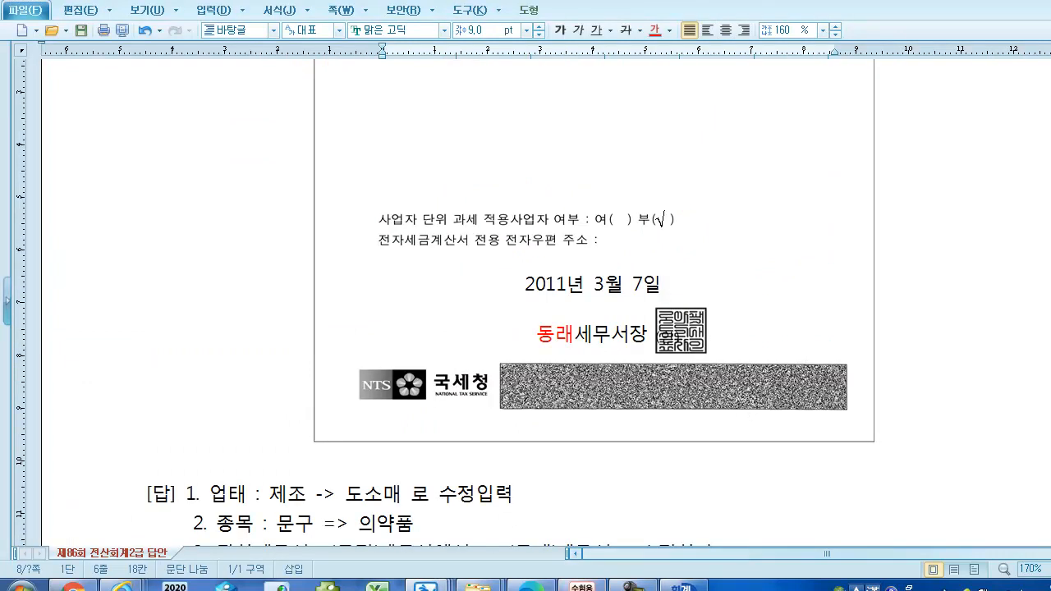
{"action": "left_click", "coordinate": [682, 588]}
{"action": "left_click_drag", "start_coordinate": [303, 136], "coordinate": [481, 2]}
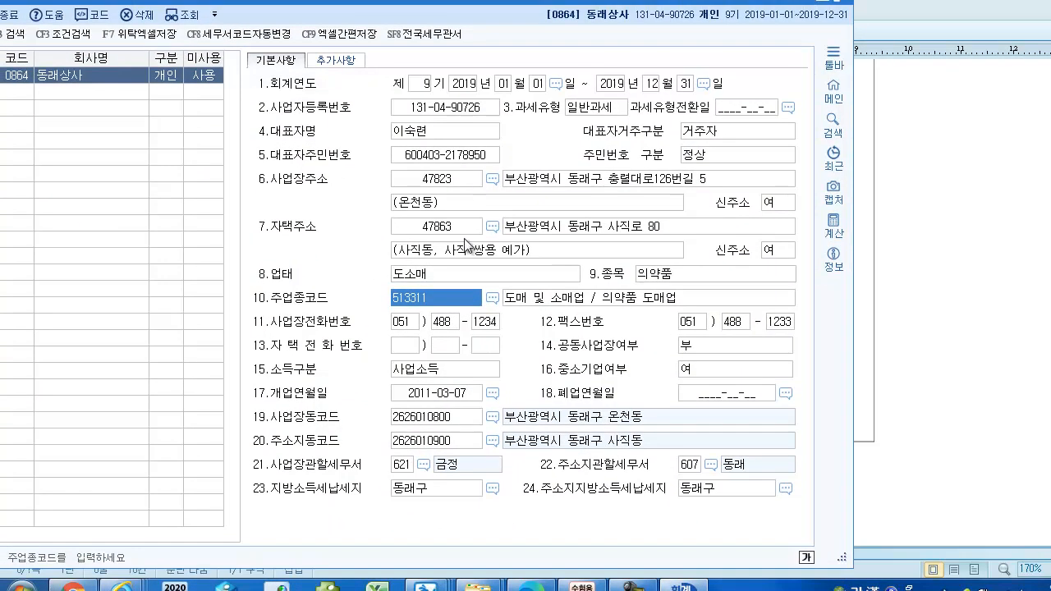
{"action": "left_click", "coordinate": [424, 465]}
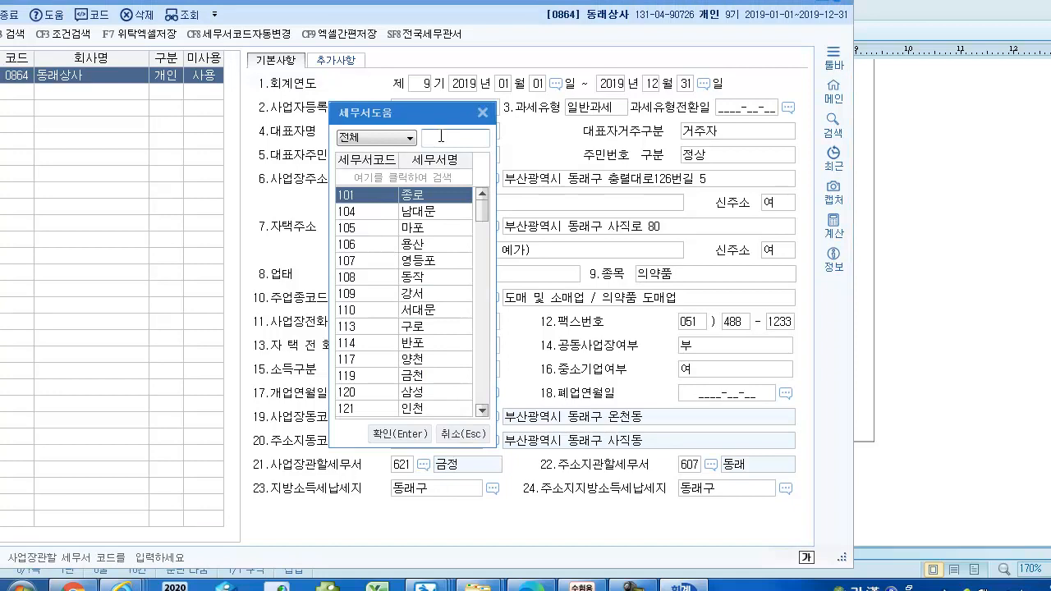
{"action": "type", "text": "동래"}
{"action": "key", "text": "Return"}
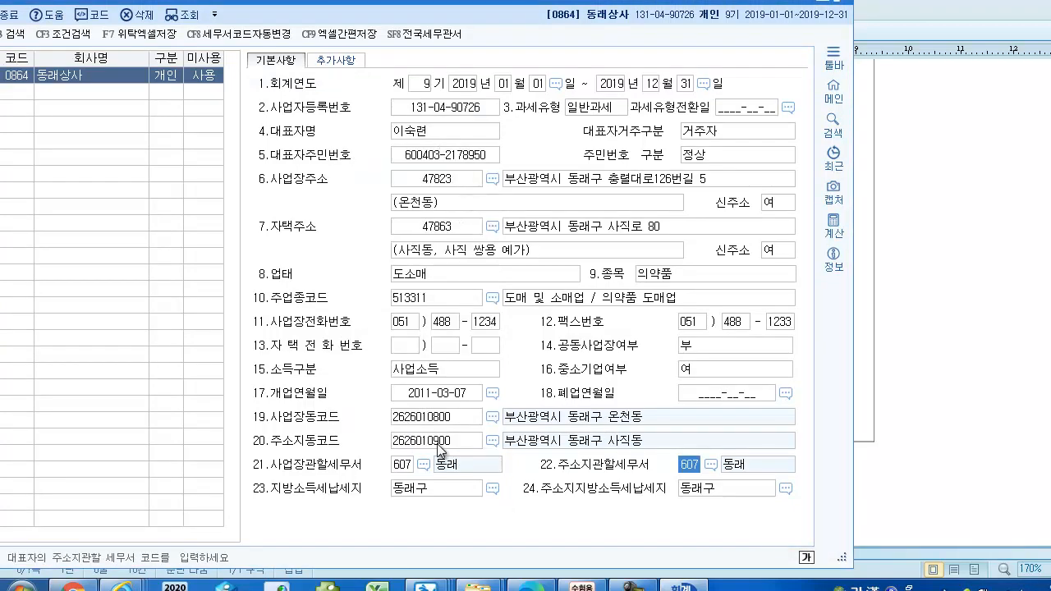
{"action": "left_click", "coordinate": [105, 96]}
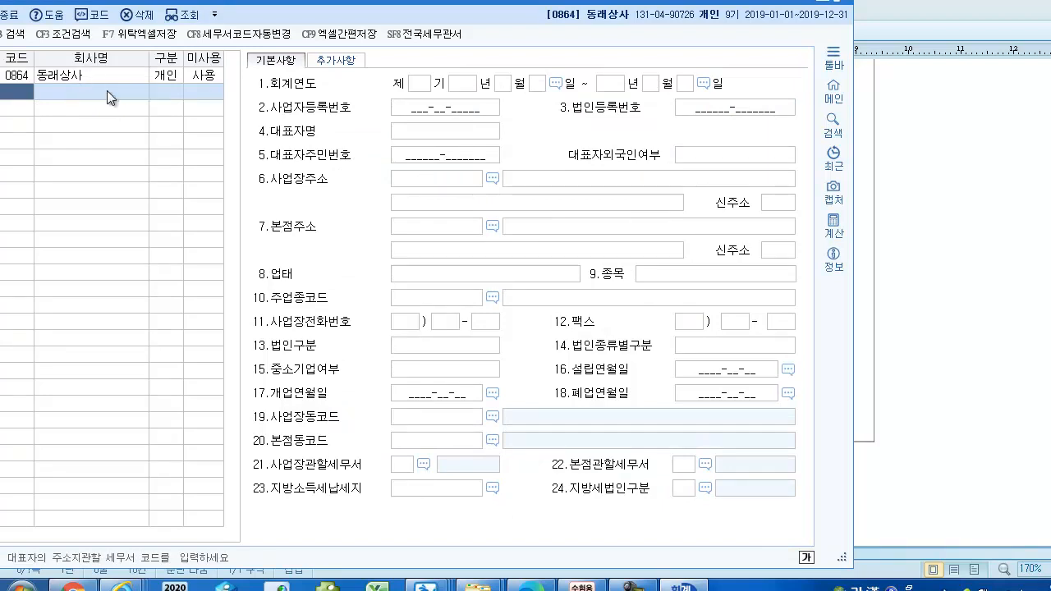
Step: Return to the exam document and colour 전기분 손익계산서 red in the 문제2 instructions
{"action": "left_click_drag", "start_coordinate": [326, 4], "coordinate": [482, 213]}
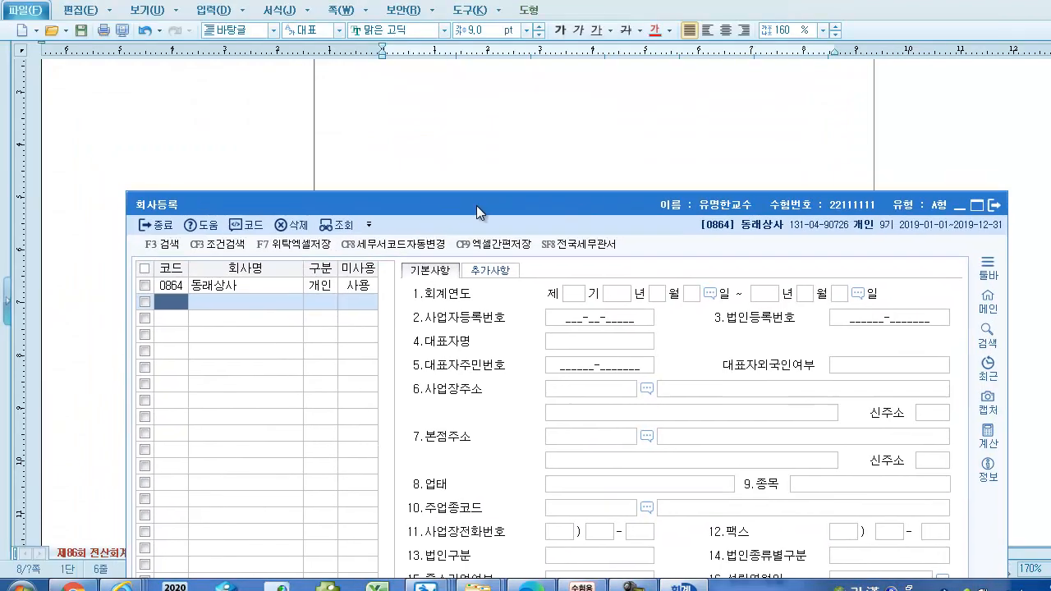
{"action": "left_click", "coordinate": [921, 153]}
{"action": "scroll", "coordinate": [926, 168], "scroll_direction": "down", "scroll_amount": 1}
{"action": "scroll", "coordinate": [927, 168], "scroll_direction": "down", "scroll_amount": 10}
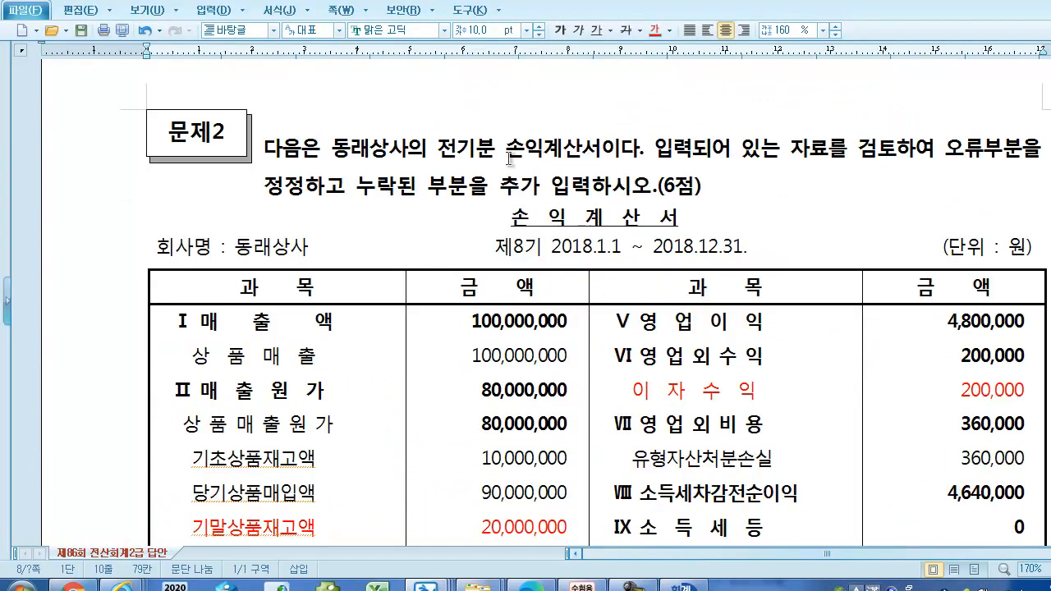
{"action": "left_click_drag", "start_coordinate": [440, 152], "coordinate": [601, 153]}
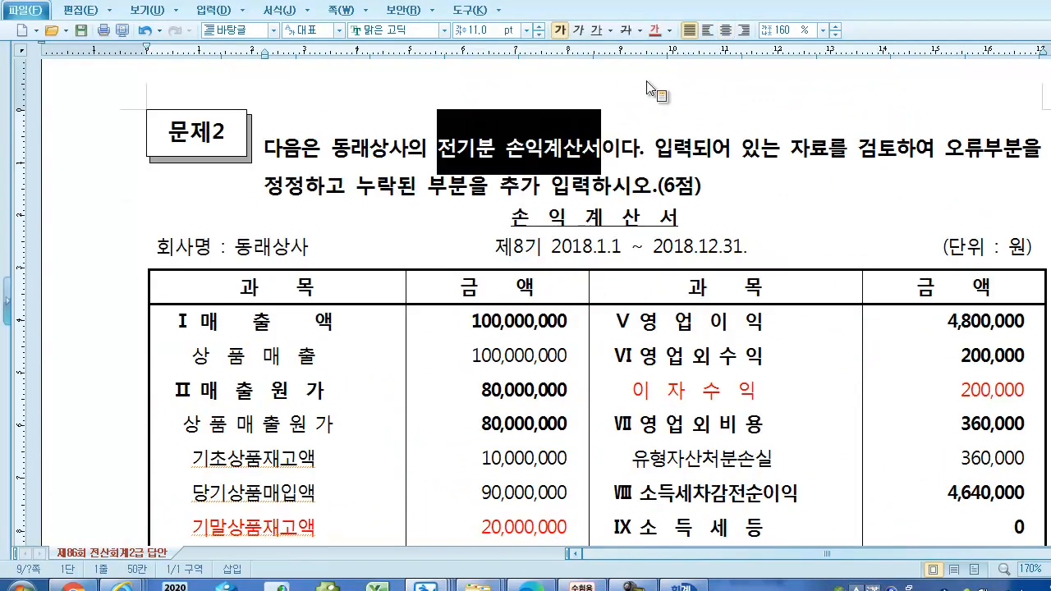
{"action": "left_click", "coordinate": [655, 33]}
{"action": "left_click", "coordinate": [435, 281]}
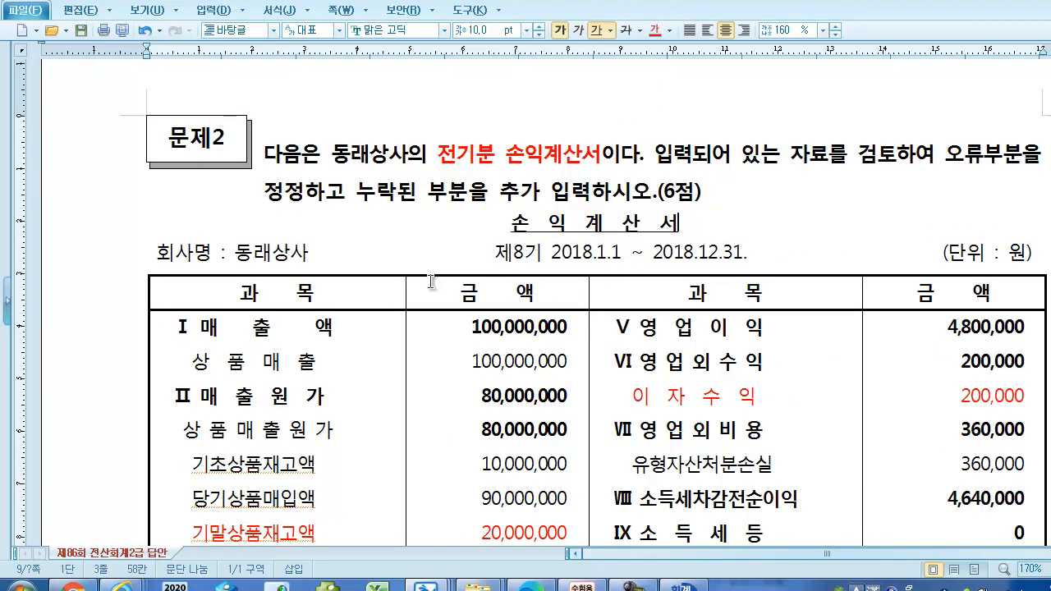
Step: Review the 문제2 income statement, close 회사등록 in KcLep, and open the 전기분손익계산서 screen
{"action": "scroll", "coordinate": [428, 276], "scroll_direction": "down", "scroll_amount": 5}
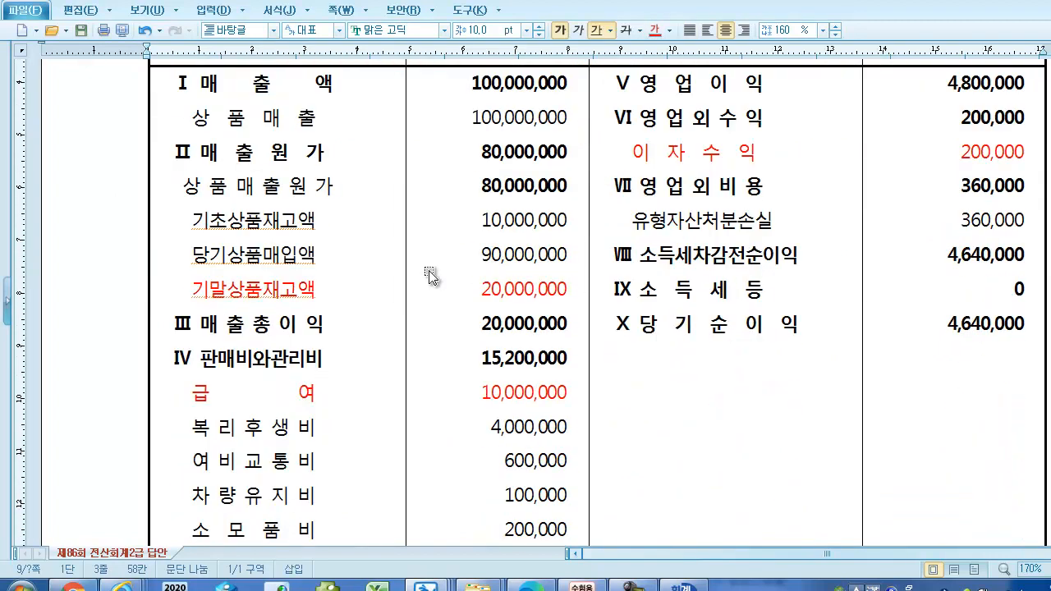
{"action": "scroll", "coordinate": [429, 276], "scroll_direction": "down", "scroll_amount": 2}
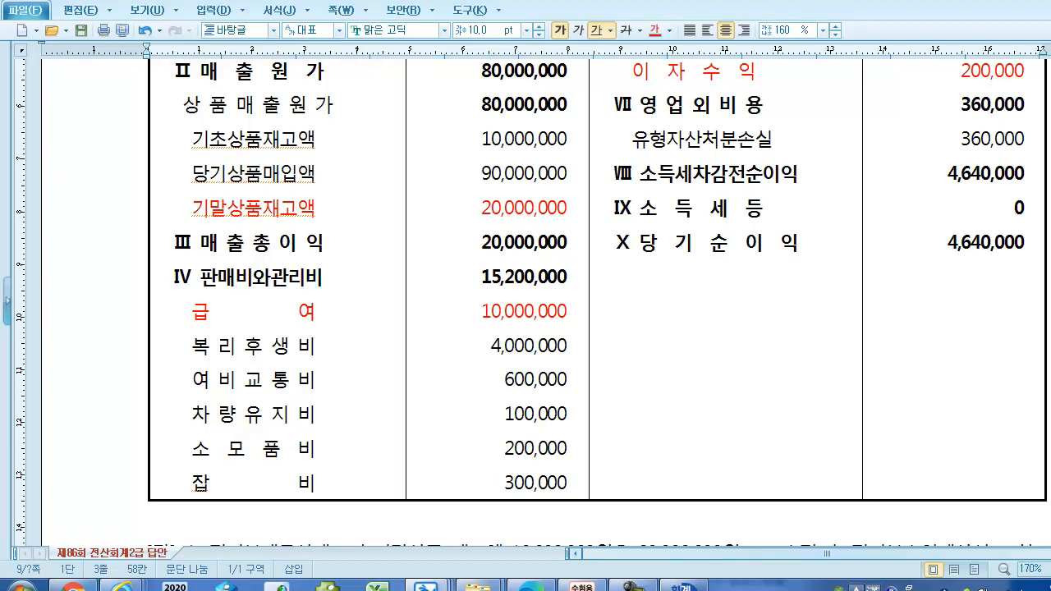
{"action": "left_click", "coordinate": [678, 584]}
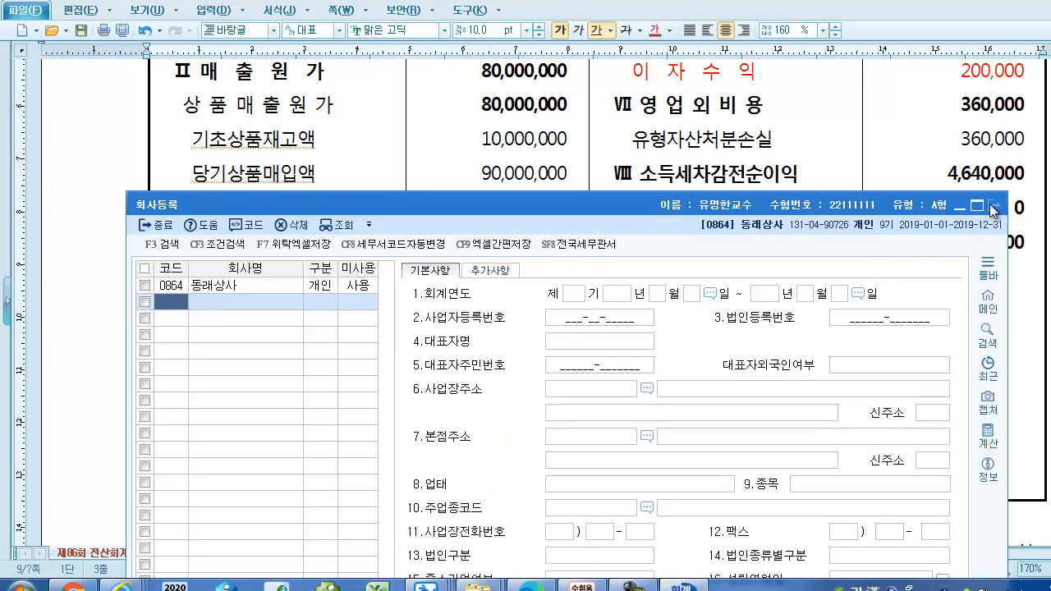
{"action": "left_click", "coordinate": [991, 204]}
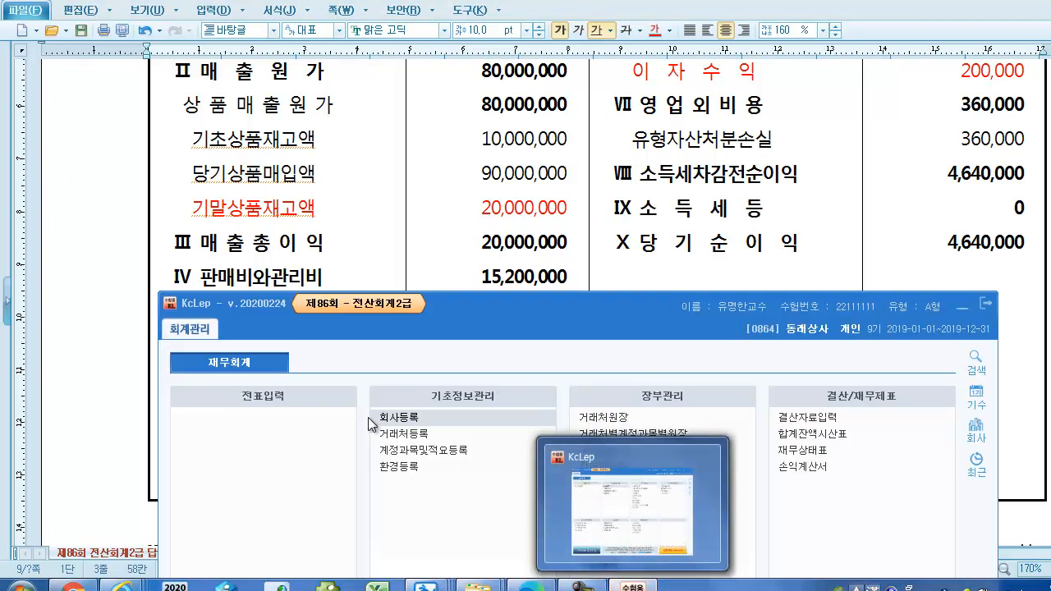
{"action": "left_click_drag", "start_coordinate": [470, 301], "coordinate": [589, 96]}
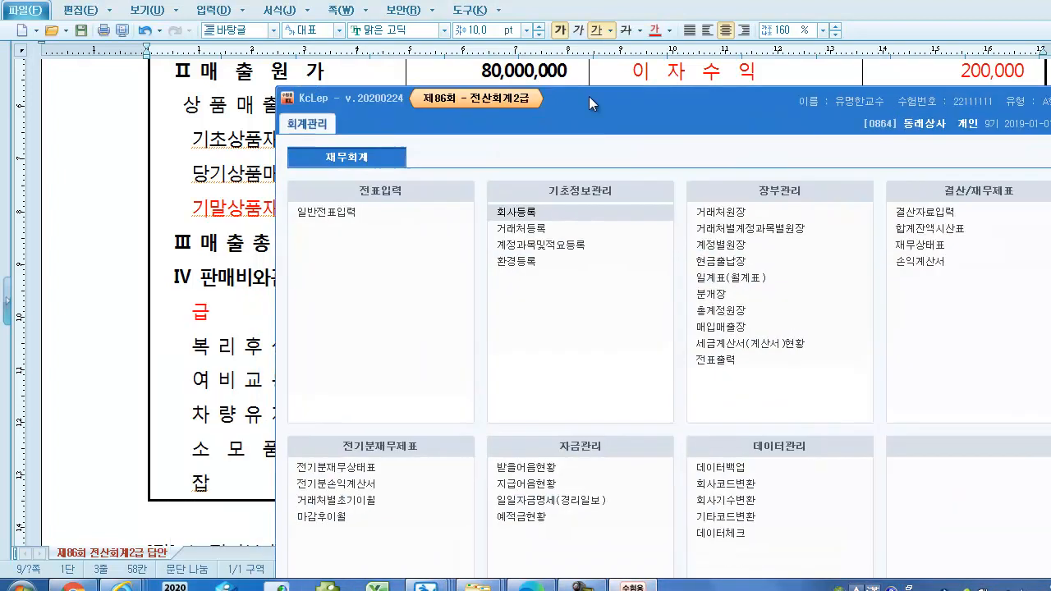
{"action": "left_click", "coordinate": [337, 483]}
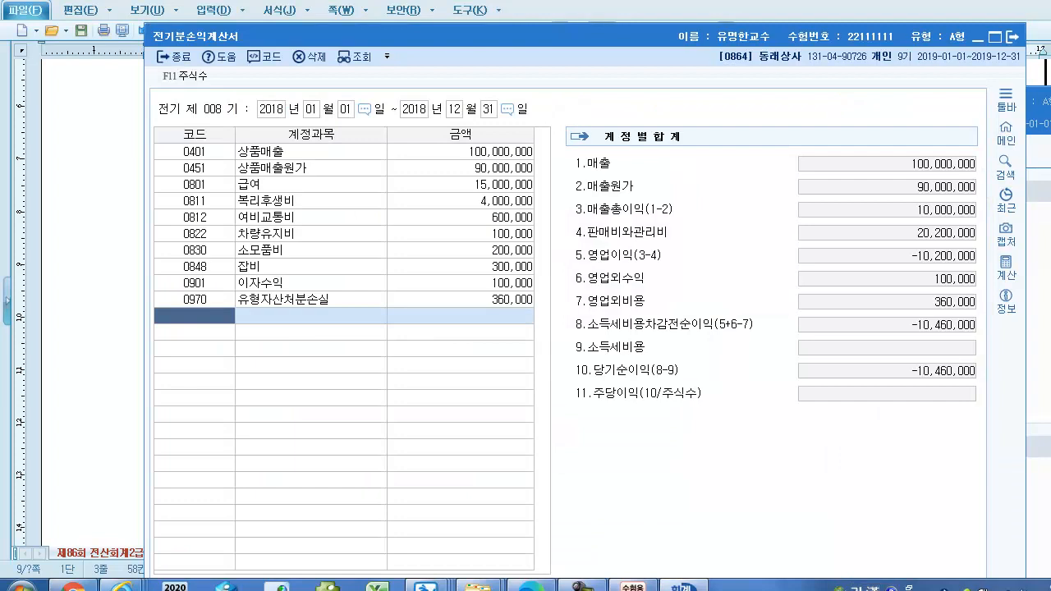
Step: Compare 전기분손익계산서 with the exam's income statement and examine the 매출원가 breakdown of 상품매출원가 (0451)
{"action": "left_click_drag", "start_coordinate": [581, 41], "coordinate": [831, 193]}
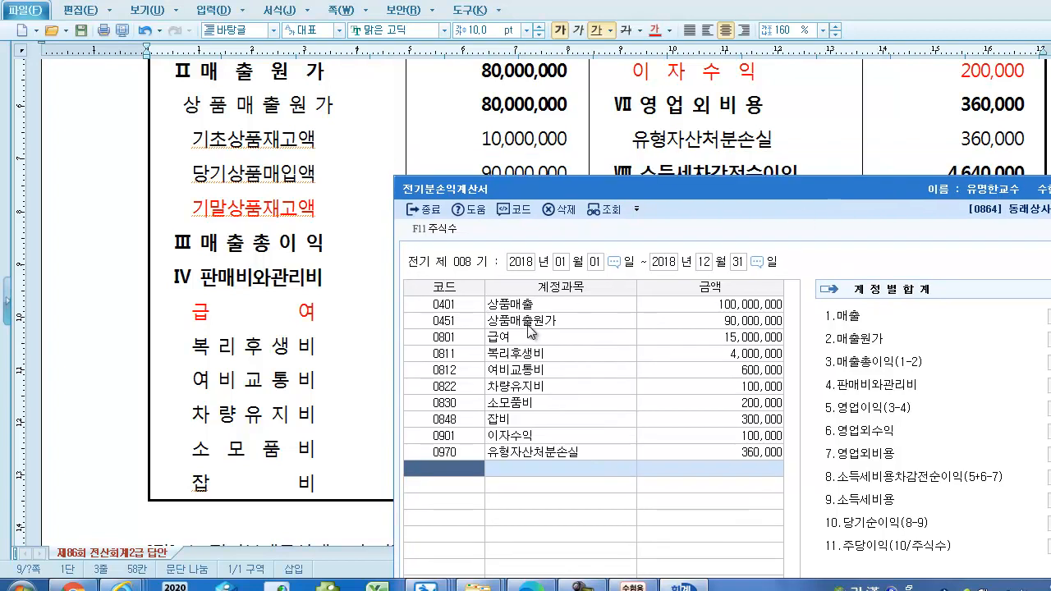
{"action": "left_click", "coordinate": [529, 327]}
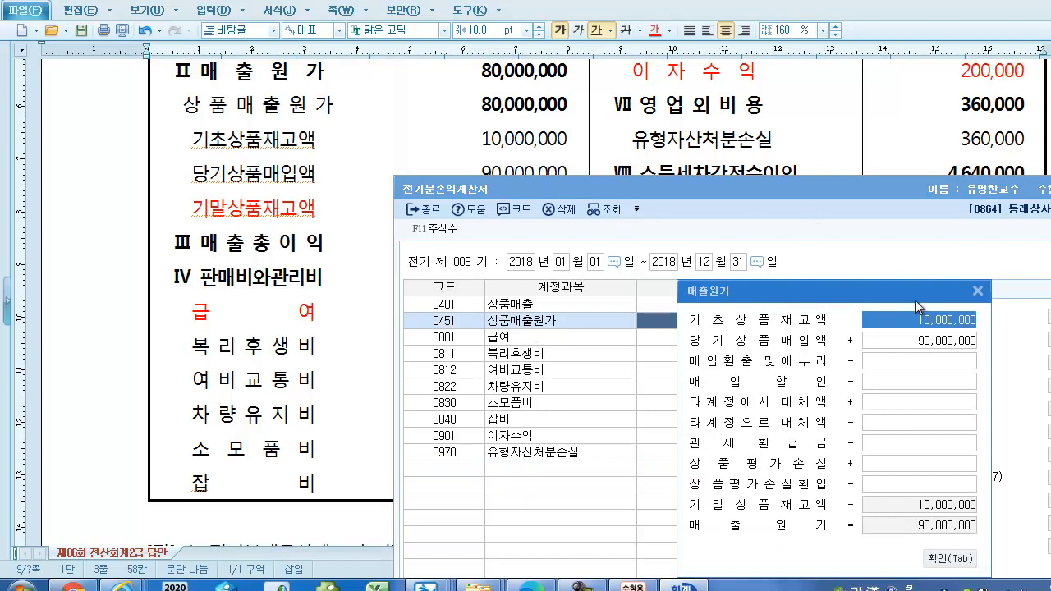
{"action": "left_click", "coordinate": [977, 291]}
{"action": "left_click_drag", "start_coordinate": [785, 196], "coordinate": [575, 235]}
{"action": "left_click", "coordinate": [498, 386]}
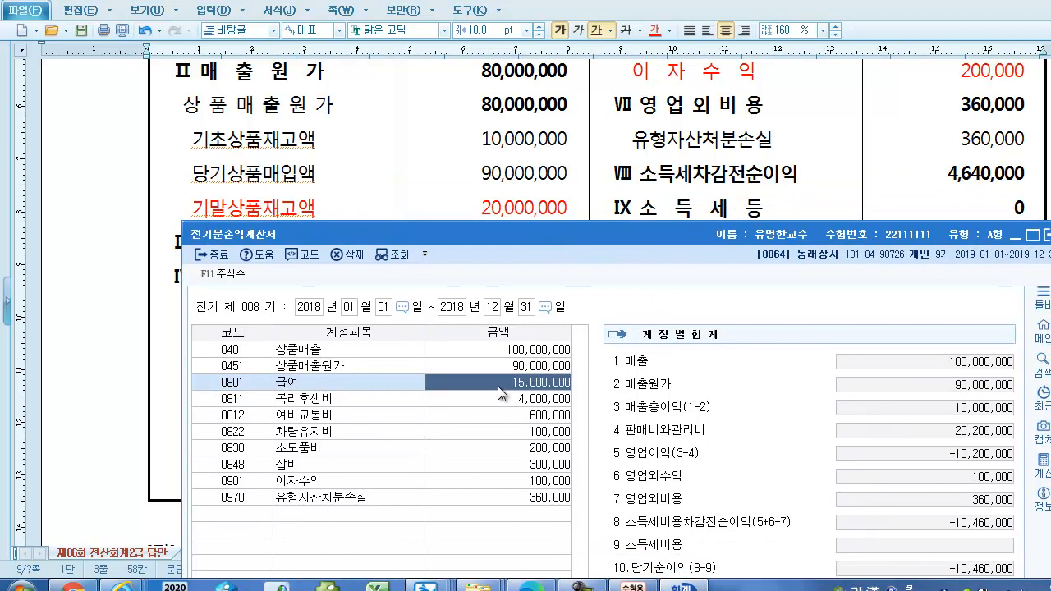
{"action": "left_click", "coordinate": [368, 372]}
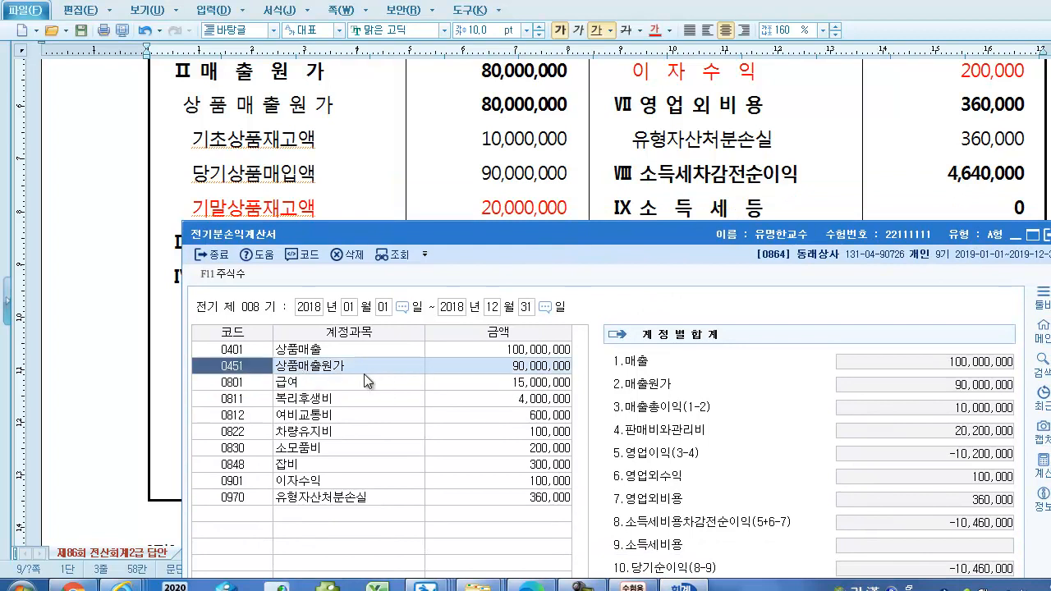
{"action": "key", "text": "Return"}
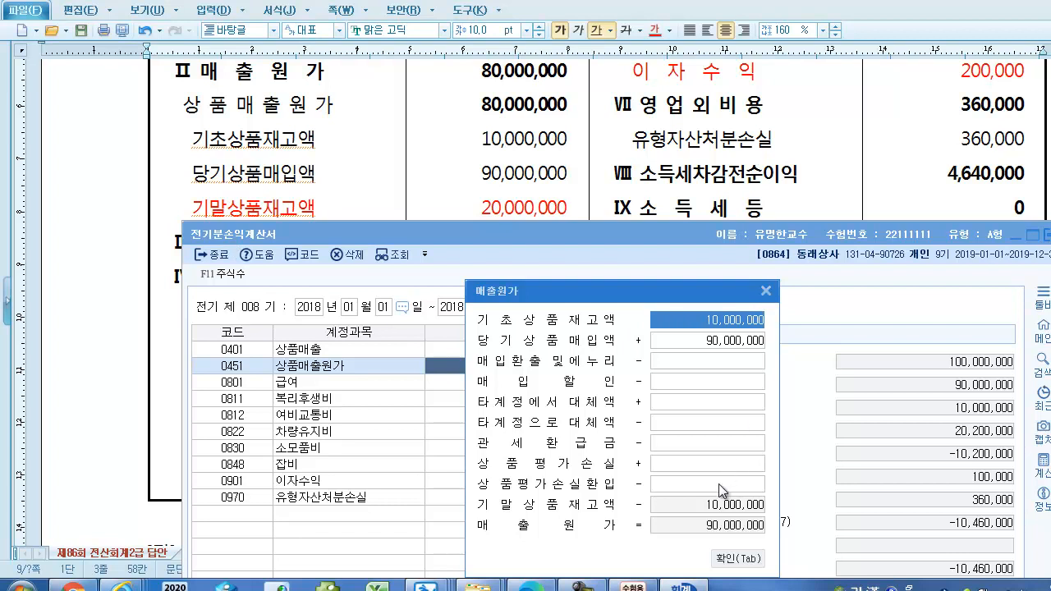
{"action": "left_click", "coordinate": [764, 291]}
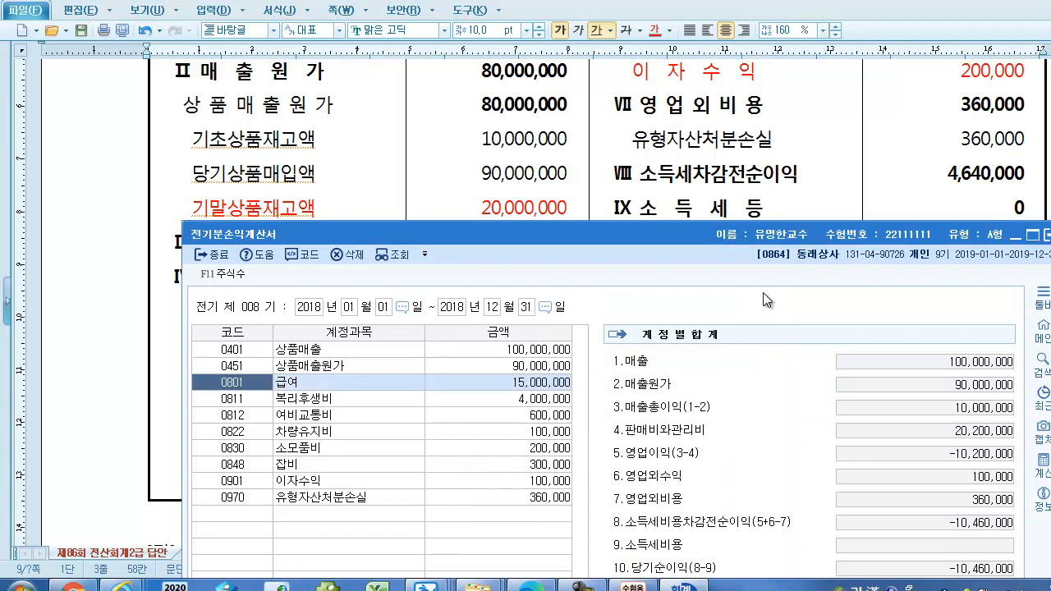
Step: Open 전기분재무상태표 and set the amount of 상품 (0146) to 20,000,000
{"action": "left_click_drag", "start_coordinate": [526, 237], "coordinate": [788, 243]}
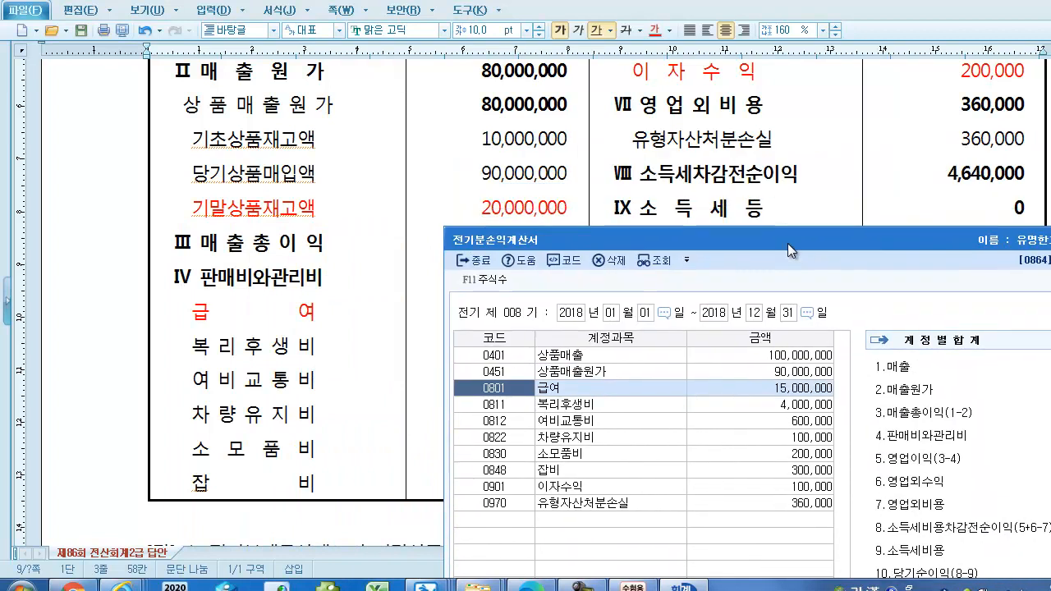
{"action": "key", "text": "Escape"}
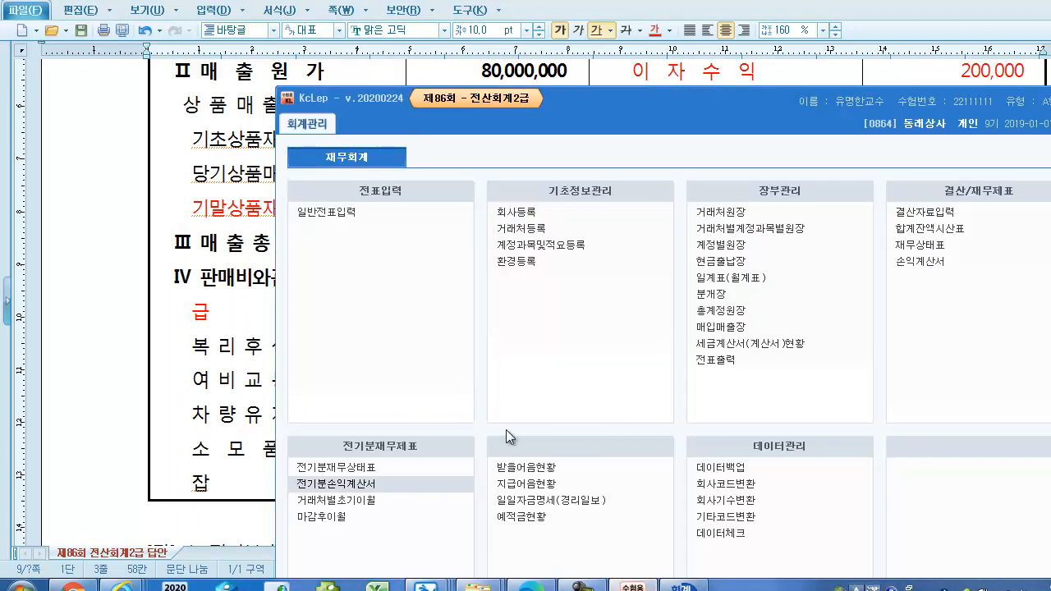
{"action": "key", "text": "Up"}
{"action": "key", "text": "Return"}
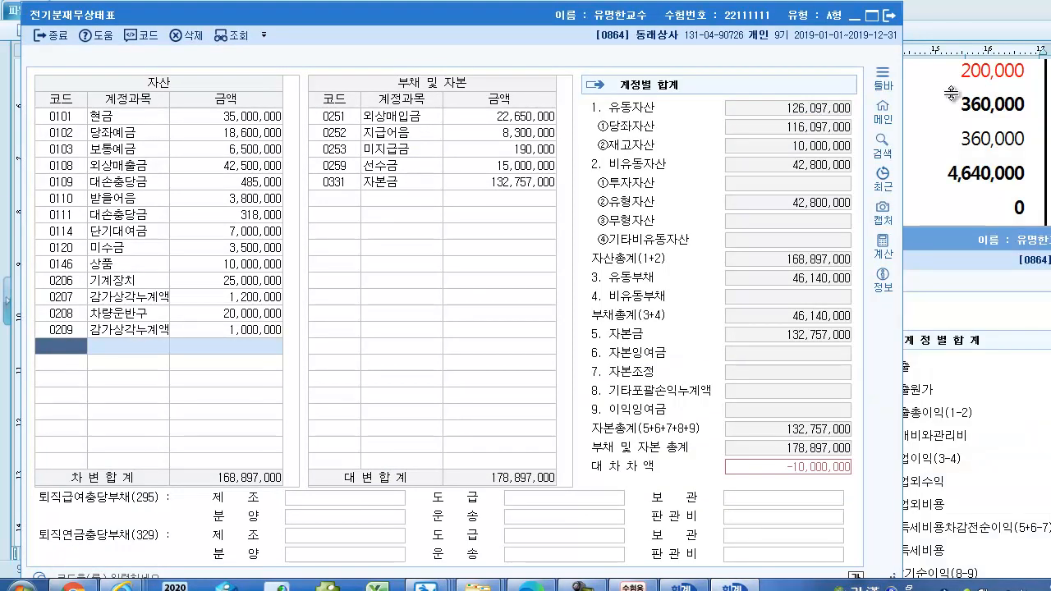
{"action": "left_click_drag", "start_coordinate": [484, 15], "coordinate": [602, 237]}
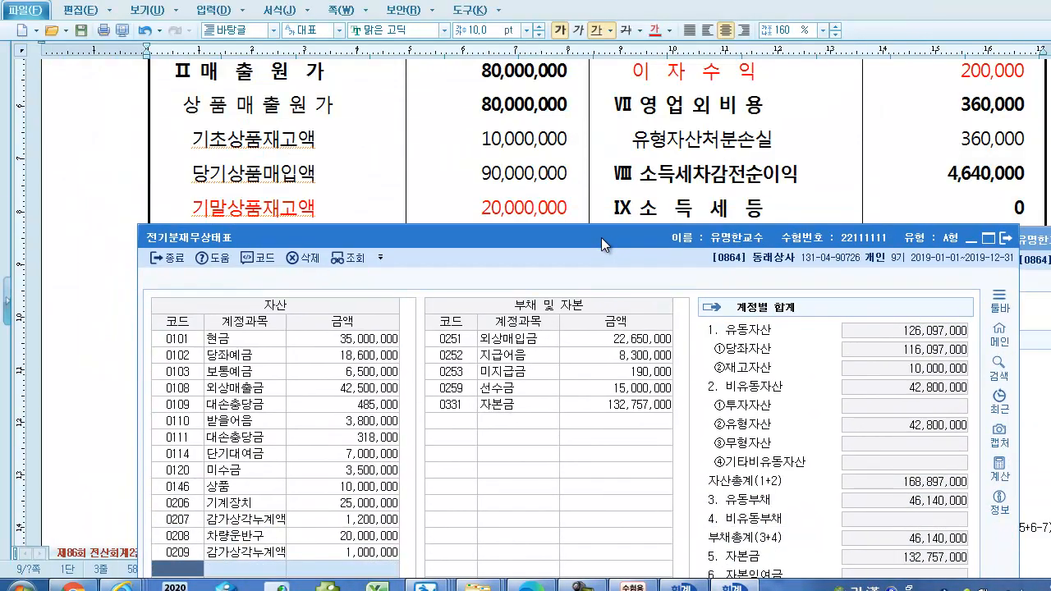
{"action": "left_click", "coordinate": [242, 489]}
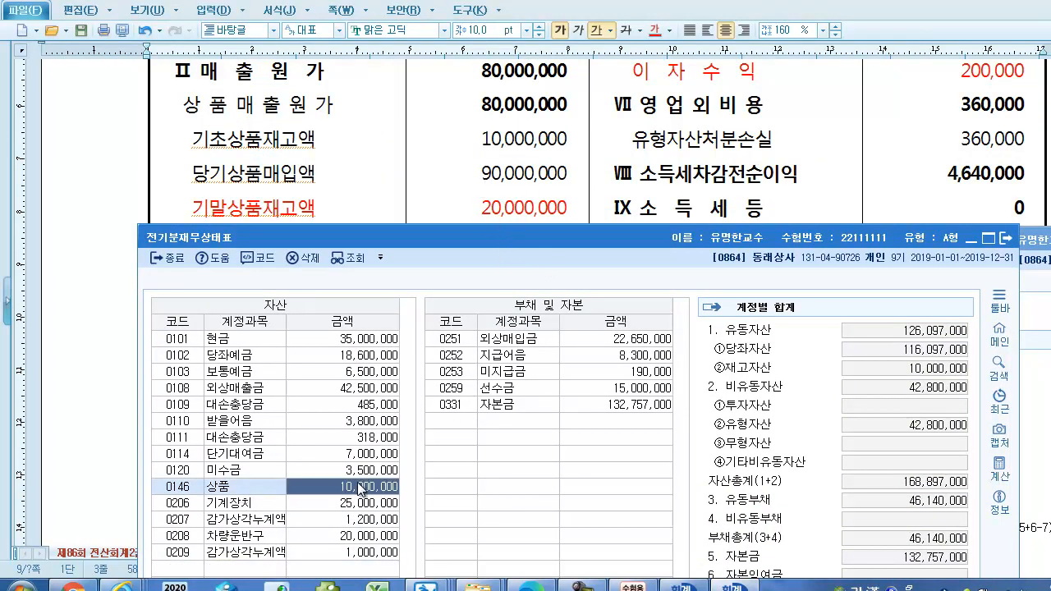
{"action": "type", "text": "20"}
{"action": "key", "text": "Return"}
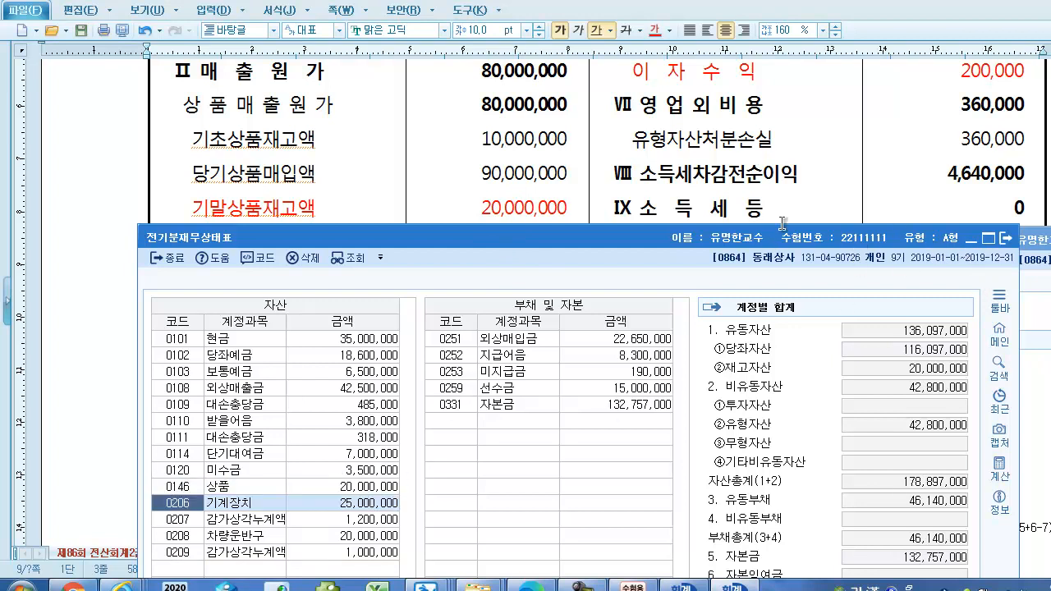
Step: Return to 전기분손익계산서 and confirm the 매출원가 breakdown to refresh 상품매출원가 with the corrected ending inventory
{"action": "left_click", "coordinate": [965, 240]}
{"action": "left_click_drag", "start_coordinate": [943, 245], "coordinate": [585, 242]}
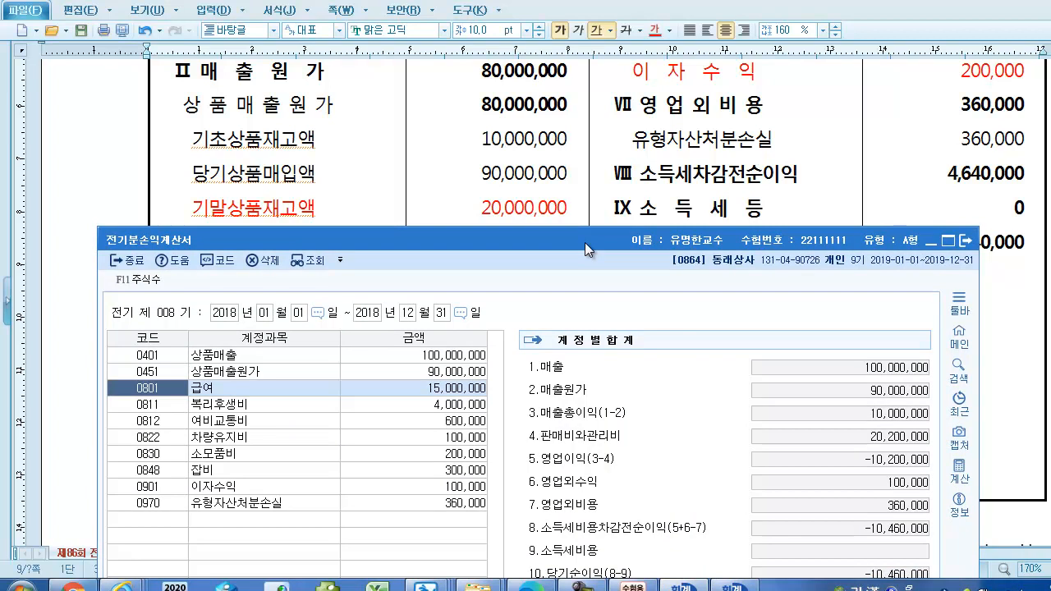
{"action": "left_click", "coordinate": [271, 369]}
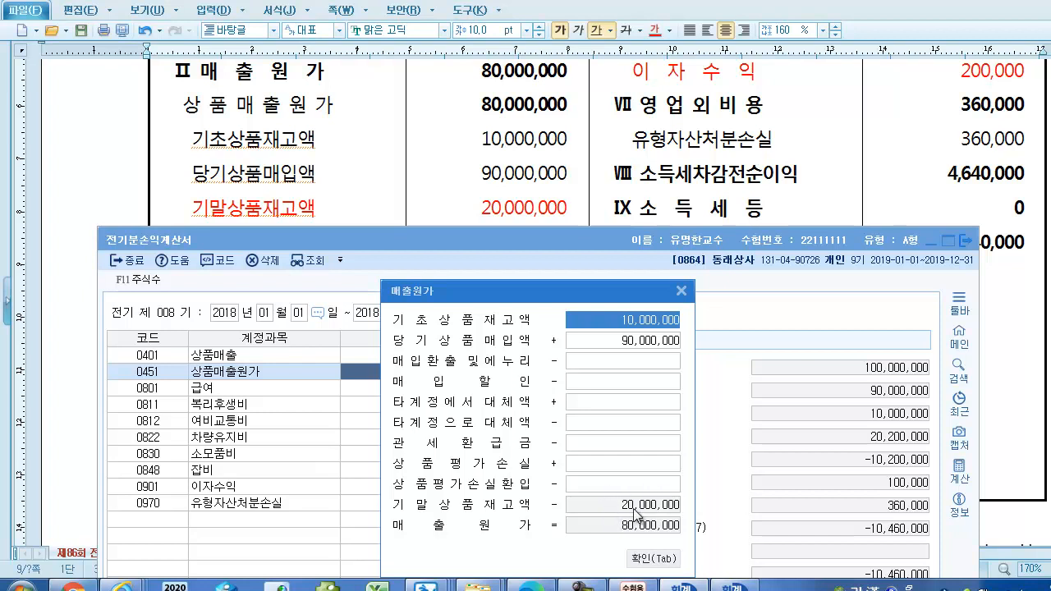
{"action": "left_click", "coordinate": [652, 560]}
Step: Set the amount of 급여 (0801) in 전기분손익계산서 to 10,000,000
{"action": "left_click_drag", "start_coordinate": [448, 245], "coordinate": [518, 335]}
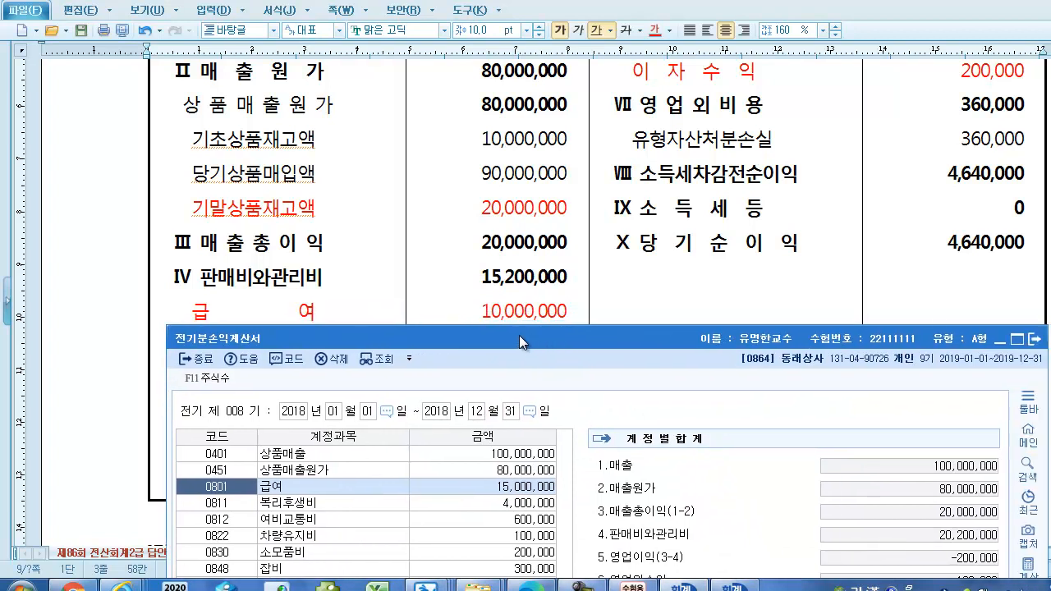
{"action": "left_click", "coordinate": [508, 489]}
{"action": "type", "text": "1"}
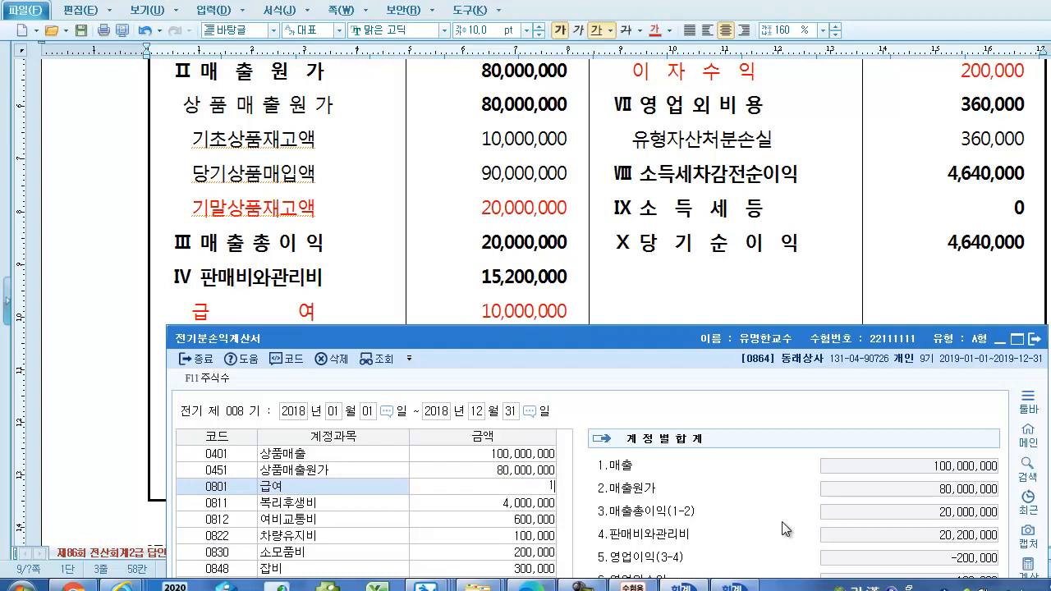
{"action": "key", "text": "Return"}
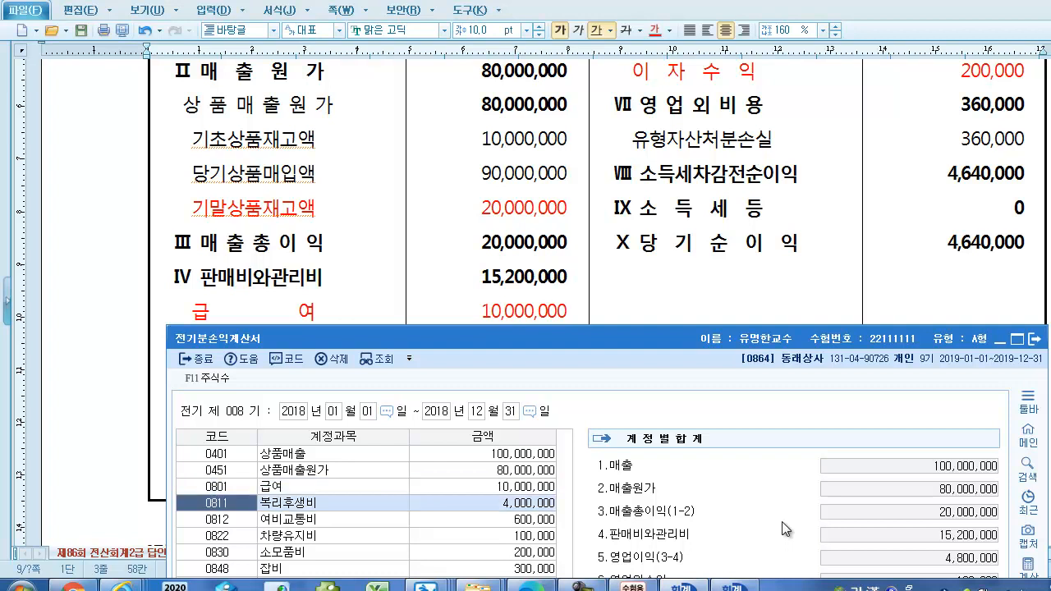
Step: Switch back to the exam document and review the upper part of its income statement, including 이자수익
{"action": "left_click_drag", "start_coordinate": [634, 343], "coordinate": [643, 261]}
{"action": "left_click", "coordinate": [632, 588]}
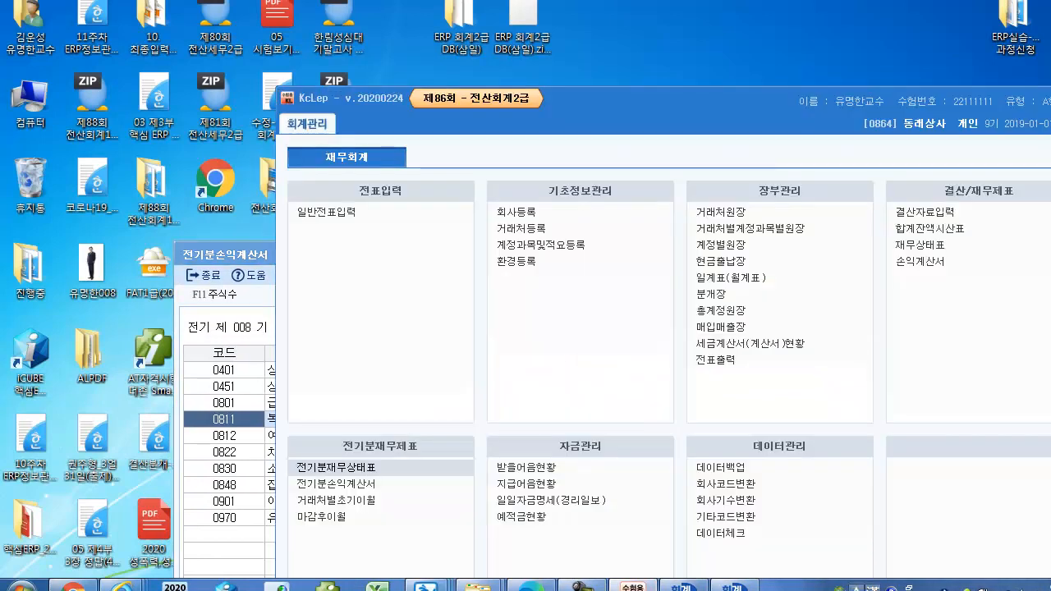
{"action": "mouse_move", "coordinate": [426, 585]}
{"action": "left_click", "coordinate": [329, 534]}
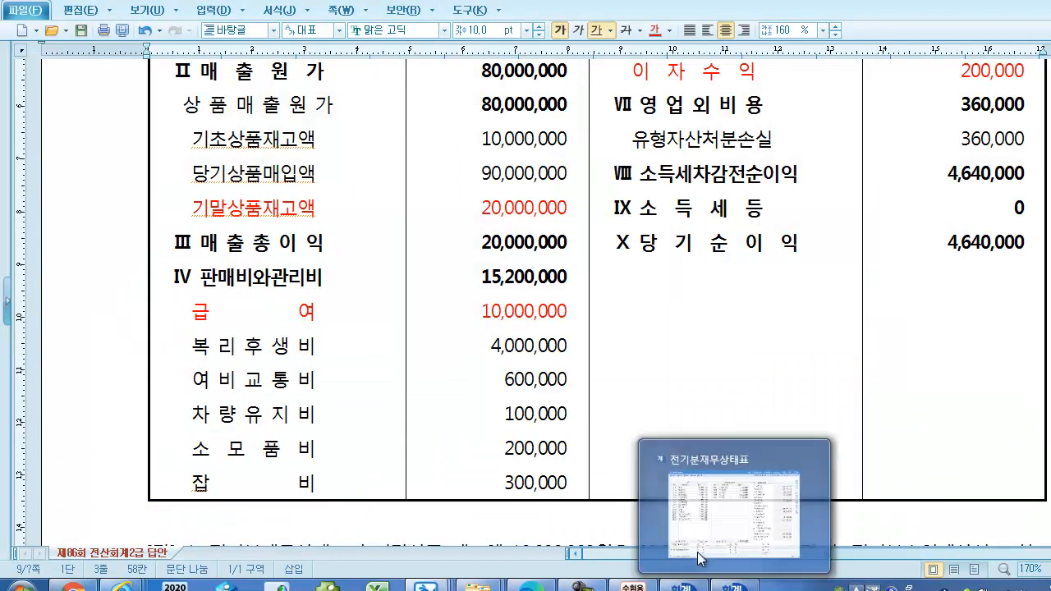
{"action": "left_click", "coordinate": [687, 381]}
{"action": "scroll", "coordinate": [681, 411], "scroll_direction": "up", "scroll_amount": 3}
{"action": "scroll", "coordinate": [679, 409], "scroll_direction": "down", "scroll_amount": 1}
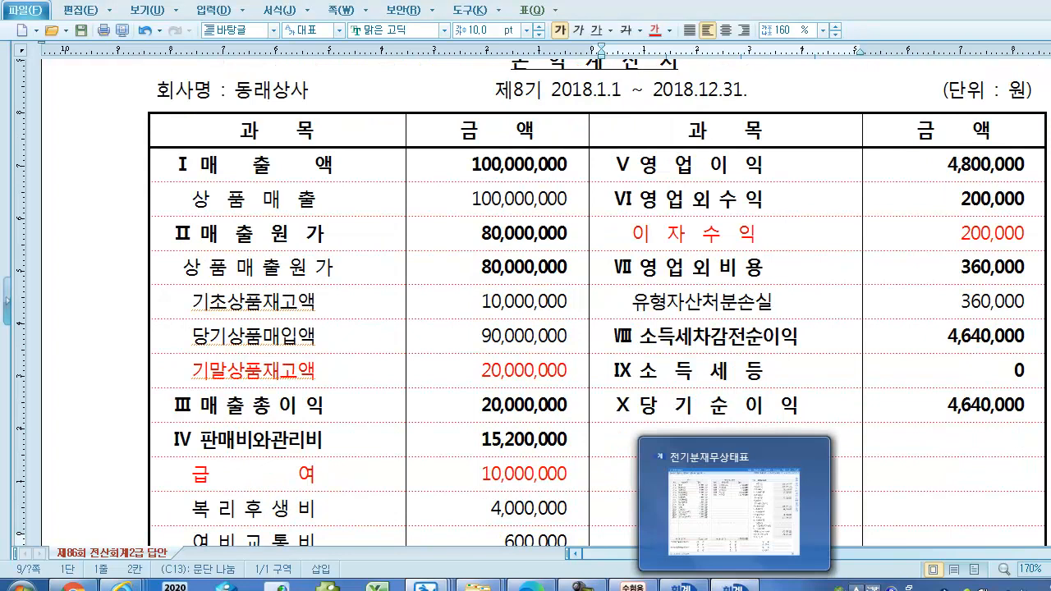
Step: Return to 전기분손익계산서 and set the amount of 이자수익 (0901) to 200,000
{"action": "left_click", "coordinate": [730, 584]}
{"action": "left_click", "coordinate": [731, 586]}
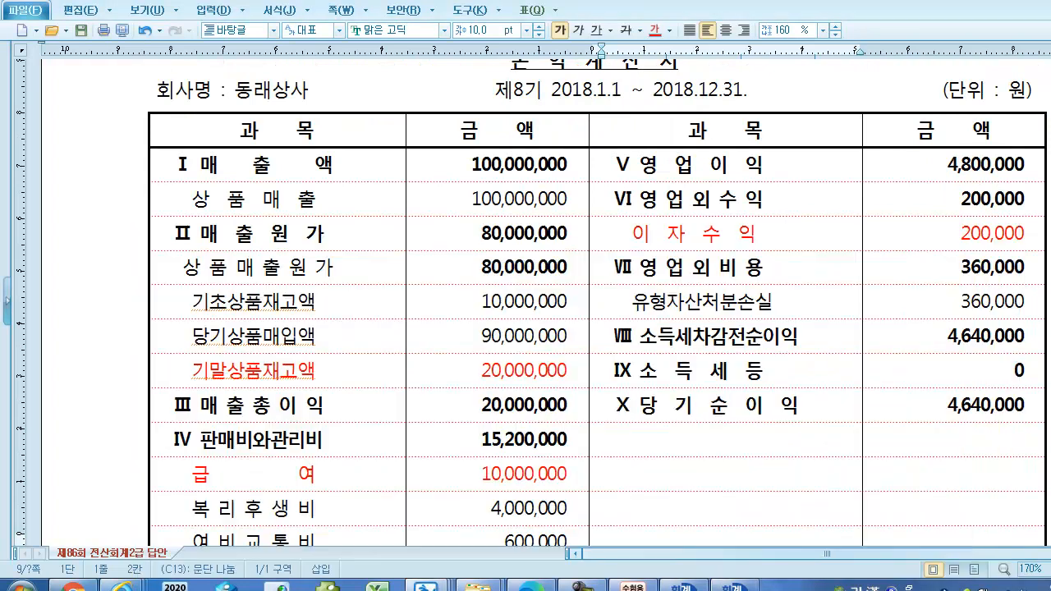
{"action": "left_click", "coordinate": [683, 586]}
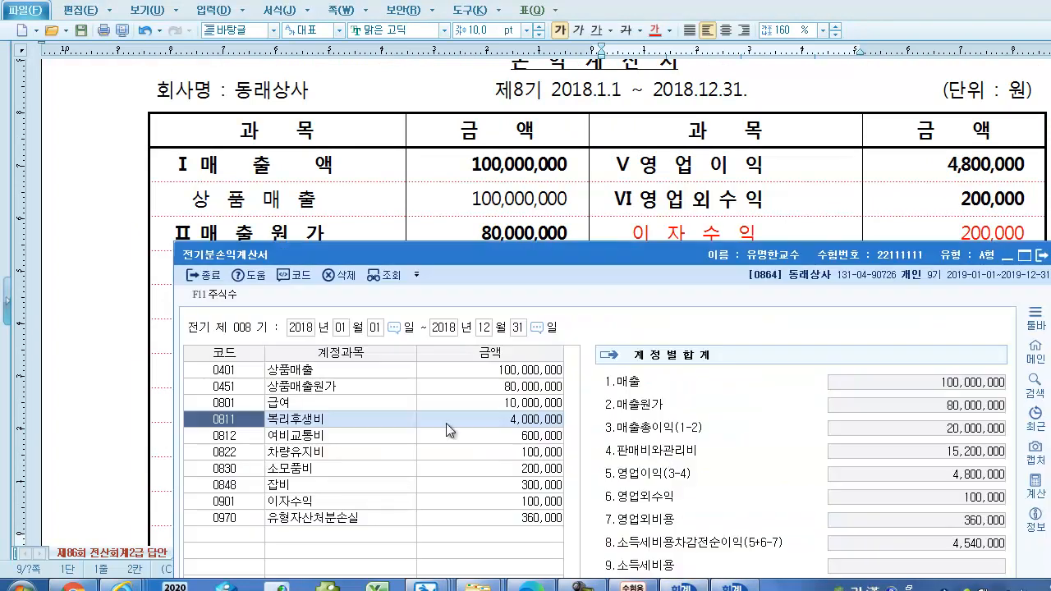
{"action": "left_click", "coordinate": [317, 503]}
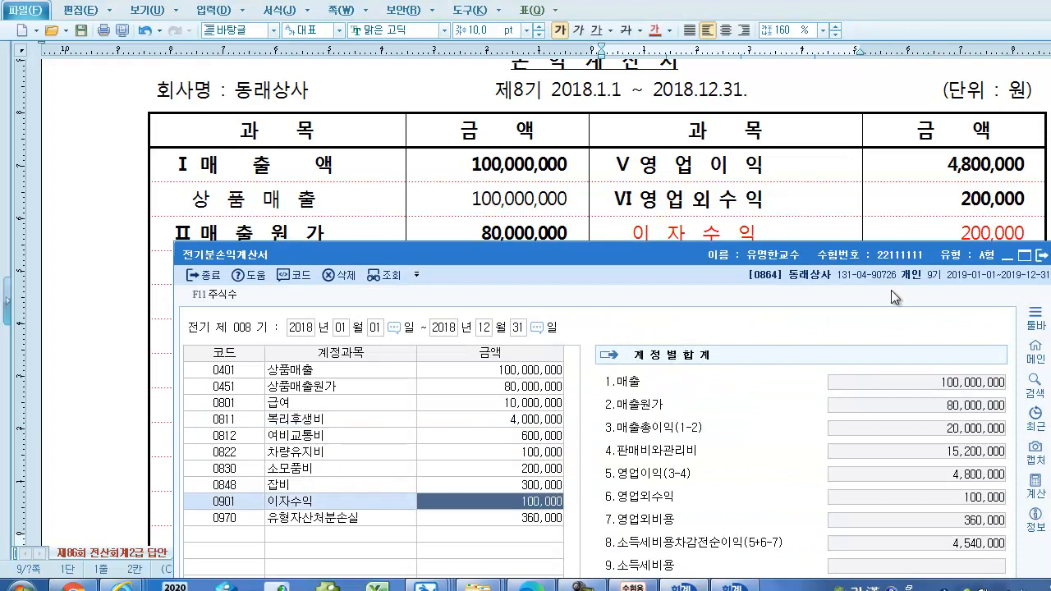
{"action": "left_click_drag", "start_coordinate": [693, 259], "coordinate": [723, 271]}
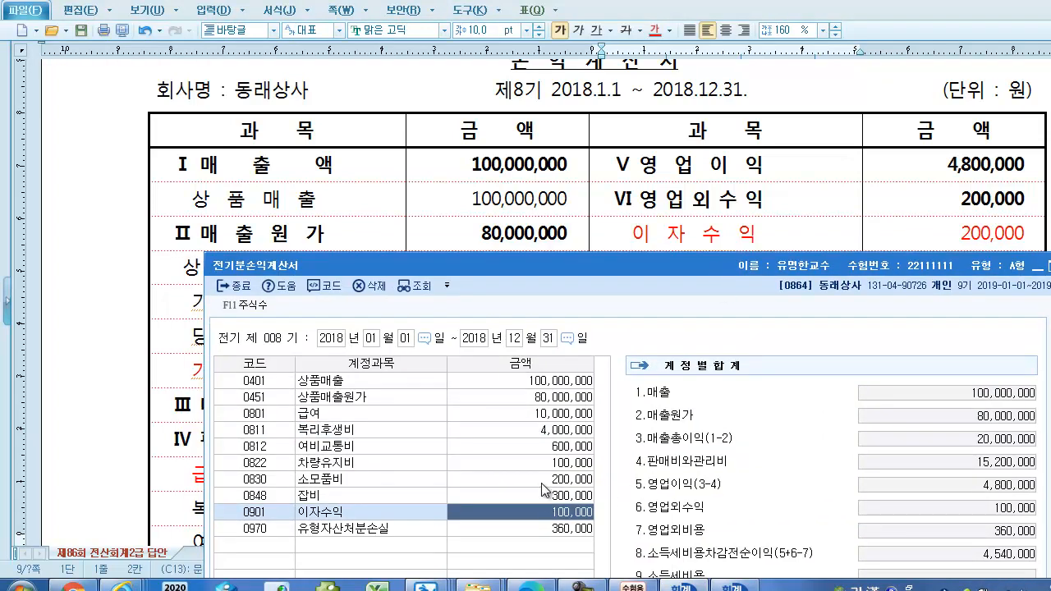
{"action": "type", "text": "20"}
{"action": "key", "text": "Return"}
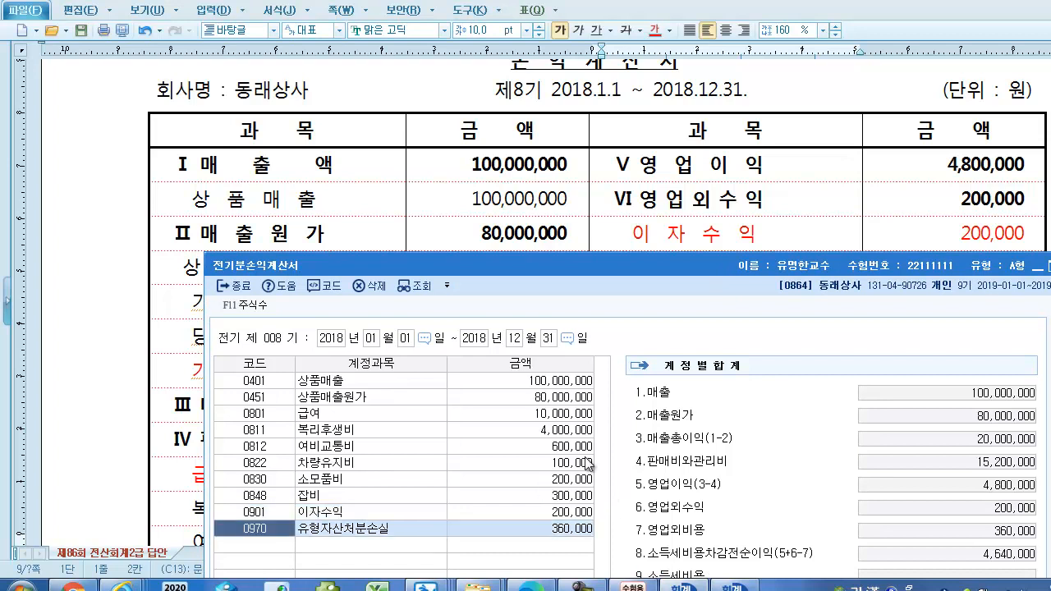
Step: Check the account totals against the exam's income statement and close both 전기분손익계산서 and 전기분재무상태표
{"action": "left_click_drag", "start_coordinate": [682, 271], "coordinate": [484, 111]}
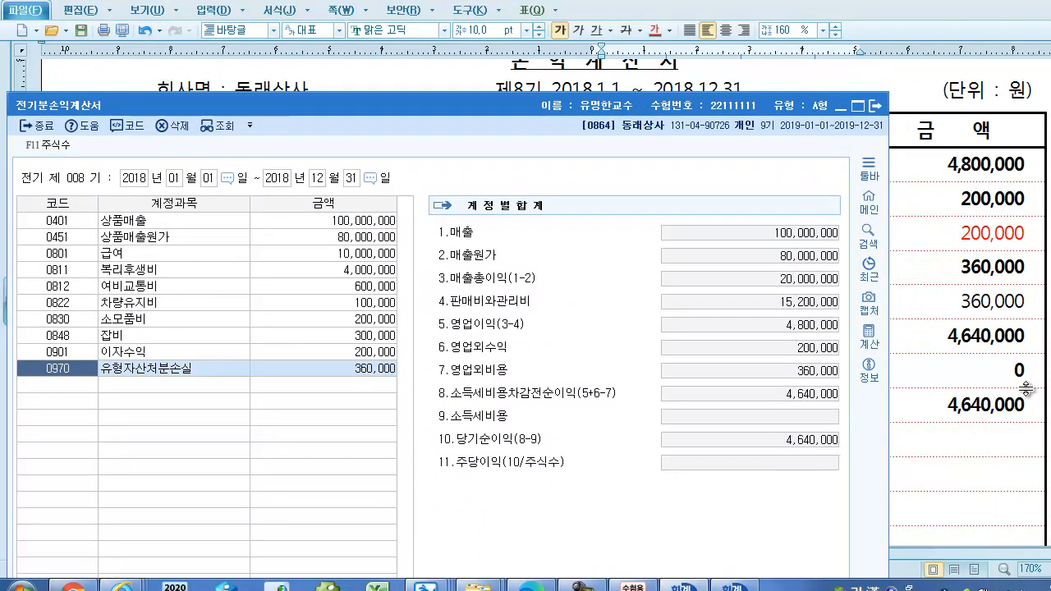
{"action": "left_click_drag", "start_coordinate": [501, 111], "coordinate": [607, 229]}
{"action": "left_click", "coordinate": [981, 224]}
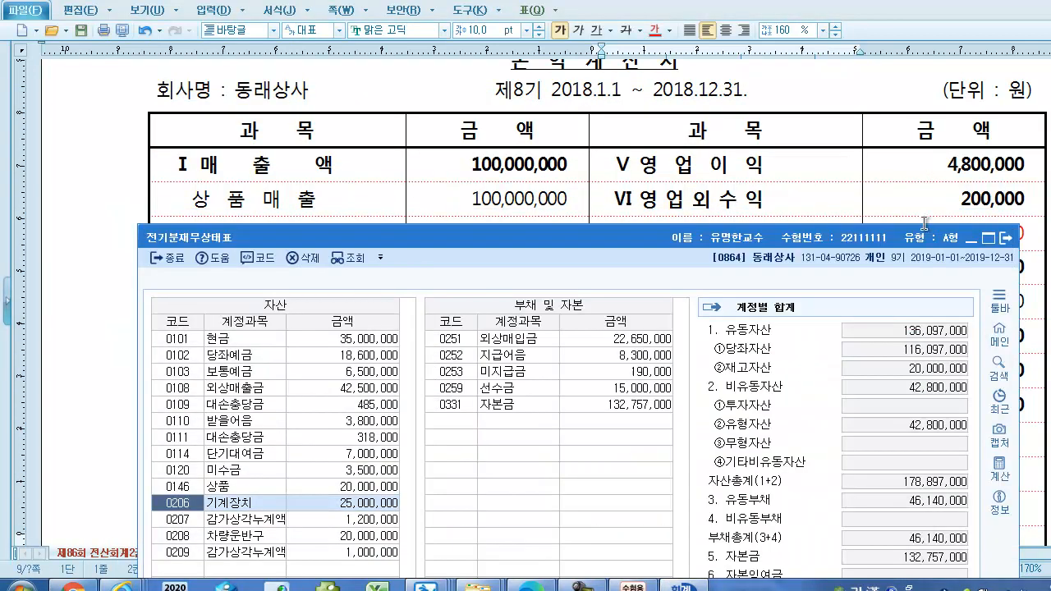
{"action": "left_click", "coordinate": [1006, 237]}
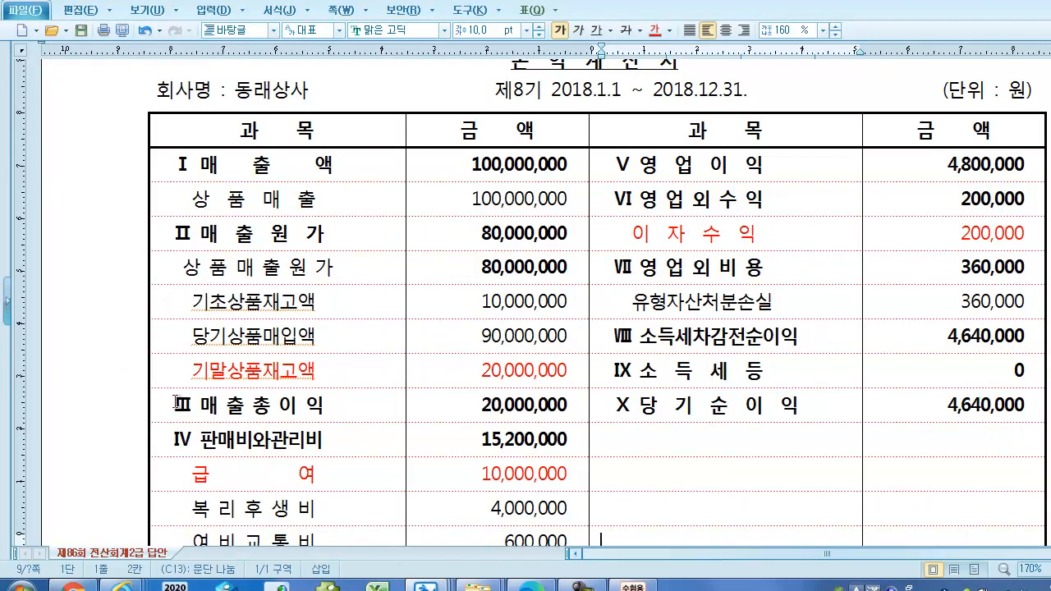
Step: Go to 문제3 [1] in the exam document and read the 받을어음 and 지급어음 balances for each 거래처
{"action": "scroll", "coordinate": [337, 88], "scroll_direction": "up", "scroll_amount": 1}
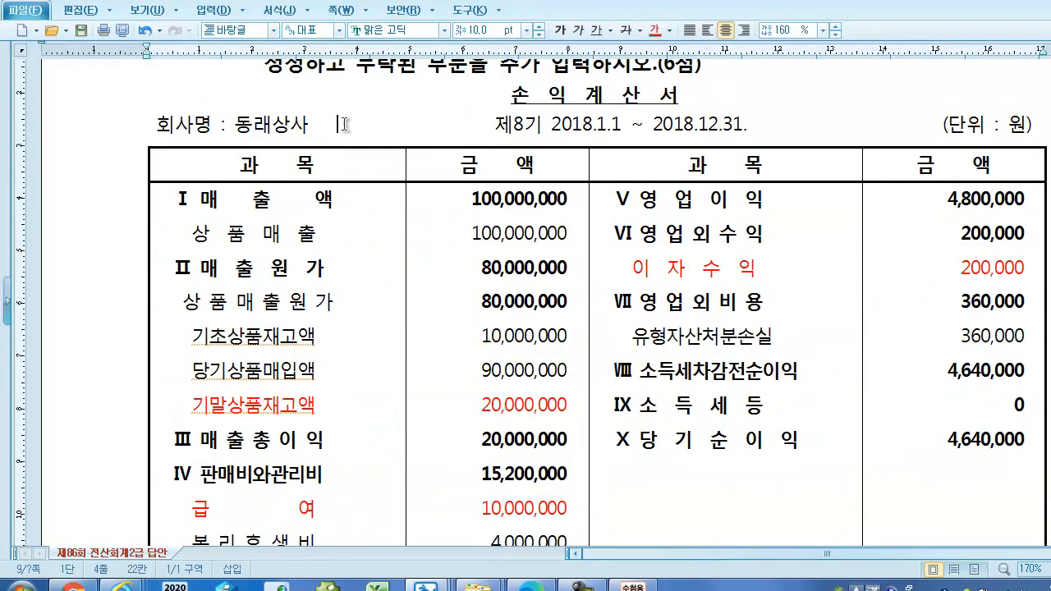
{"action": "scroll", "coordinate": [362, 89], "scroll_direction": "down", "scroll_amount": 10}
{"action": "scroll", "coordinate": [374, 223], "scroll_direction": "down", "scroll_amount": 2}
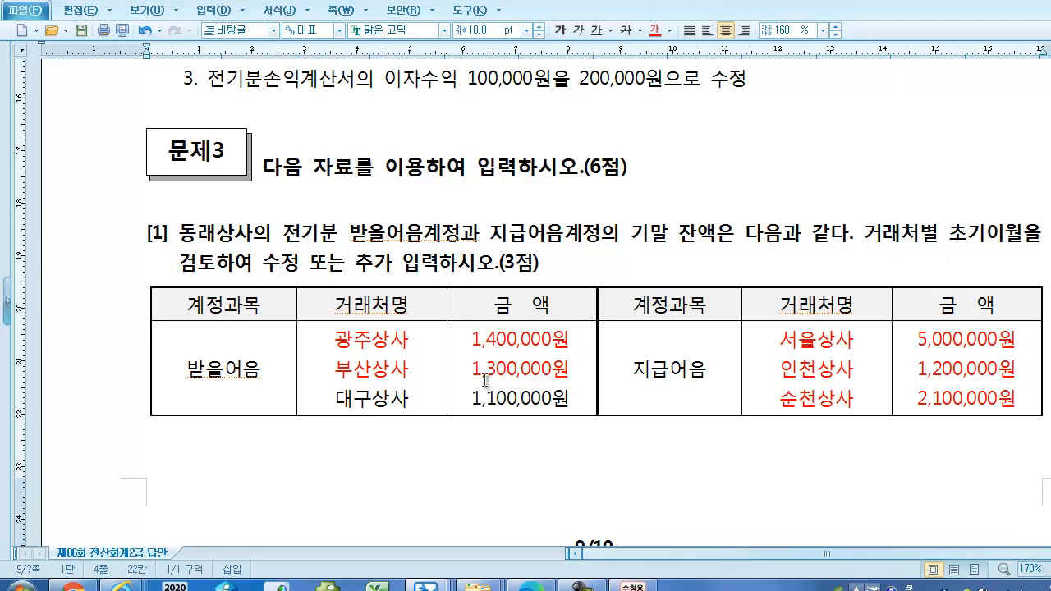
{"action": "scroll", "coordinate": [487, 391], "scroll_direction": "down", "scroll_amount": 3}
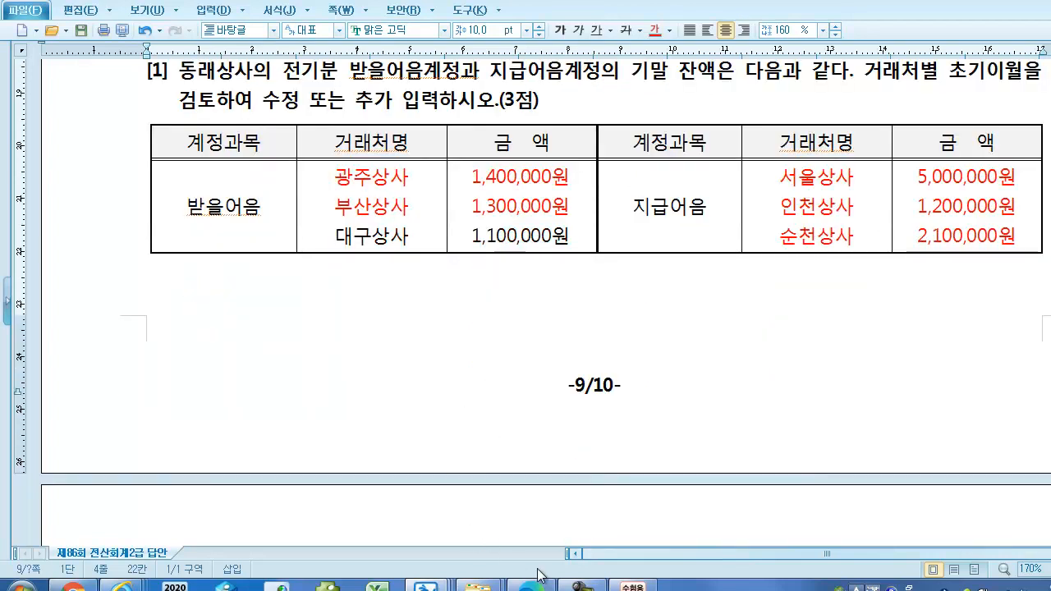
Step: Switch to KcLep, open 거래처별초기이월, and place it below the exam's 문제3 table for comparison
{"action": "left_click", "coordinate": [632, 587]}
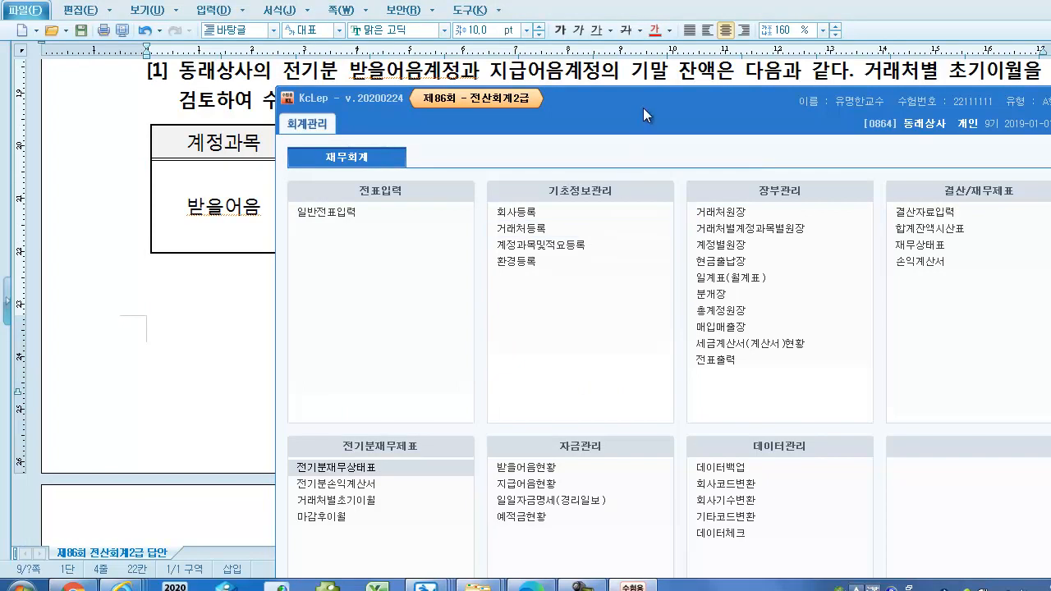
{"action": "left_click_drag", "start_coordinate": [513, 205], "coordinate": [466, 167]}
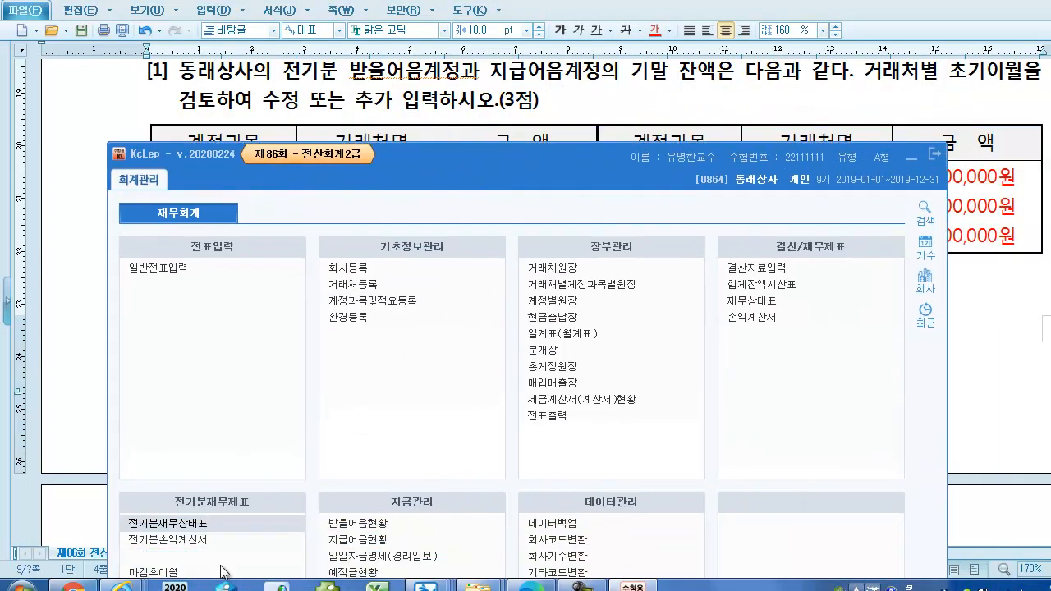
{"action": "left_click", "coordinate": [191, 560]}
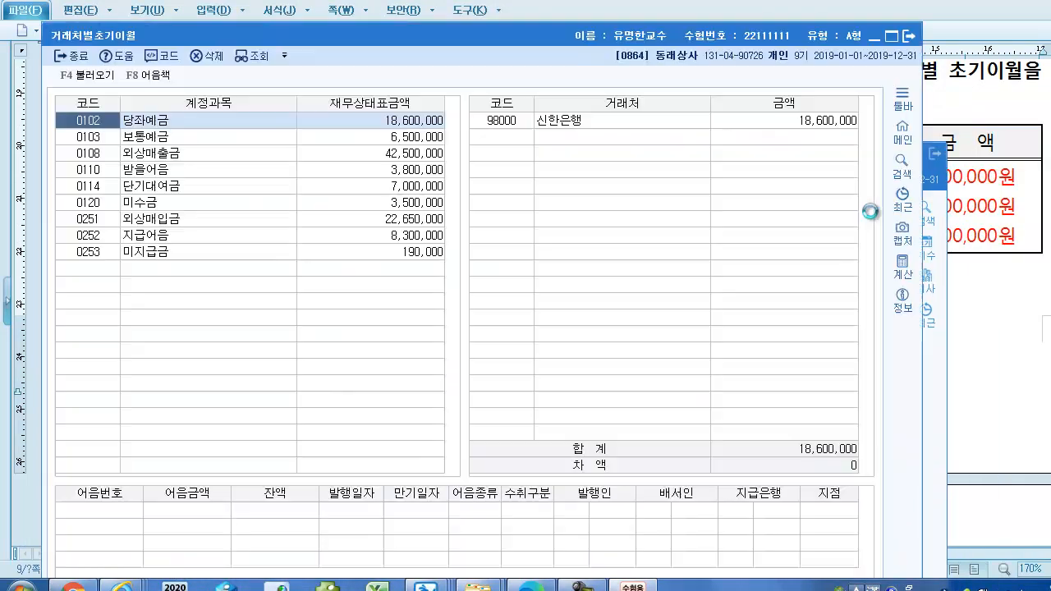
{"action": "left_click_drag", "start_coordinate": [535, 42], "coordinate": [621, 231]}
{"action": "left_click", "coordinate": [912, 160]}
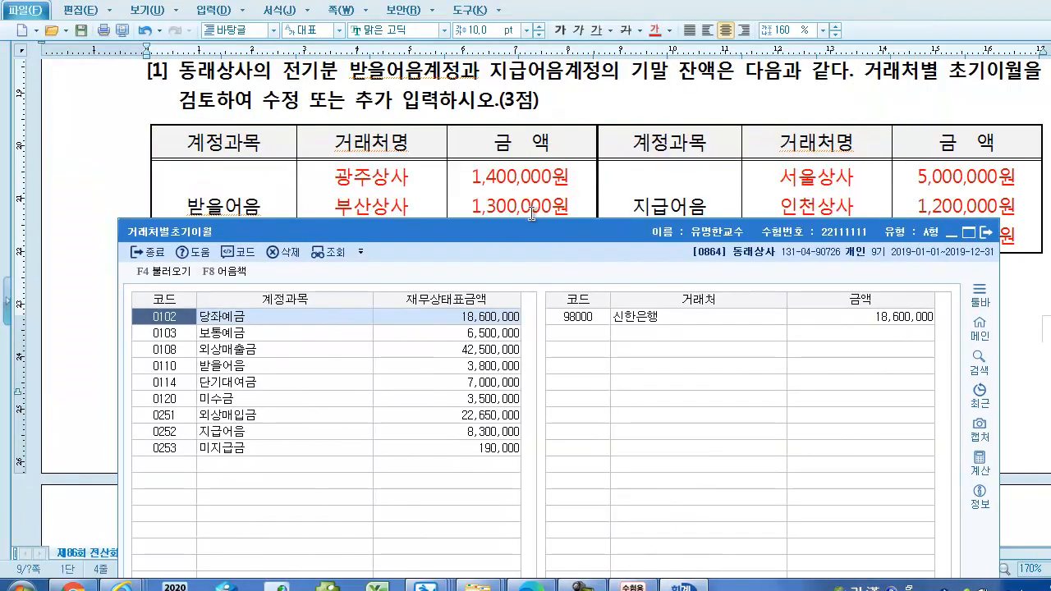
Step: Select 받을어음 (0110) in 거래처별초기이월 and set the amount of 광주상사 to 1,400,000
{"action": "left_click_drag", "start_coordinate": [499, 229], "coordinate": [564, 231]}
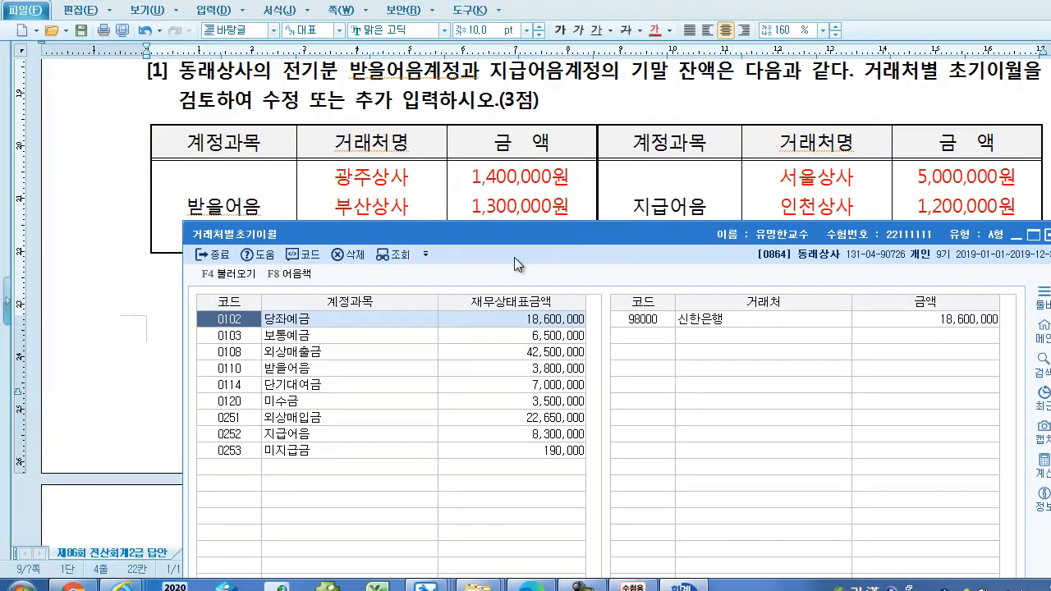
{"action": "left_click_drag", "start_coordinate": [389, 238], "coordinate": [373, 258]}
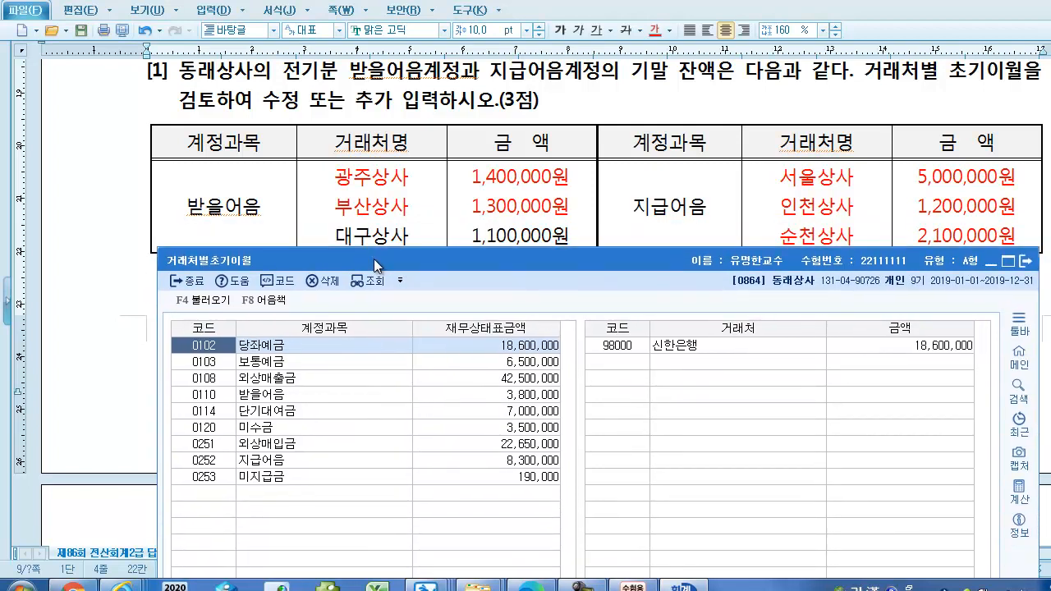
{"action": "left_click", "coordinate": [263, 395]}
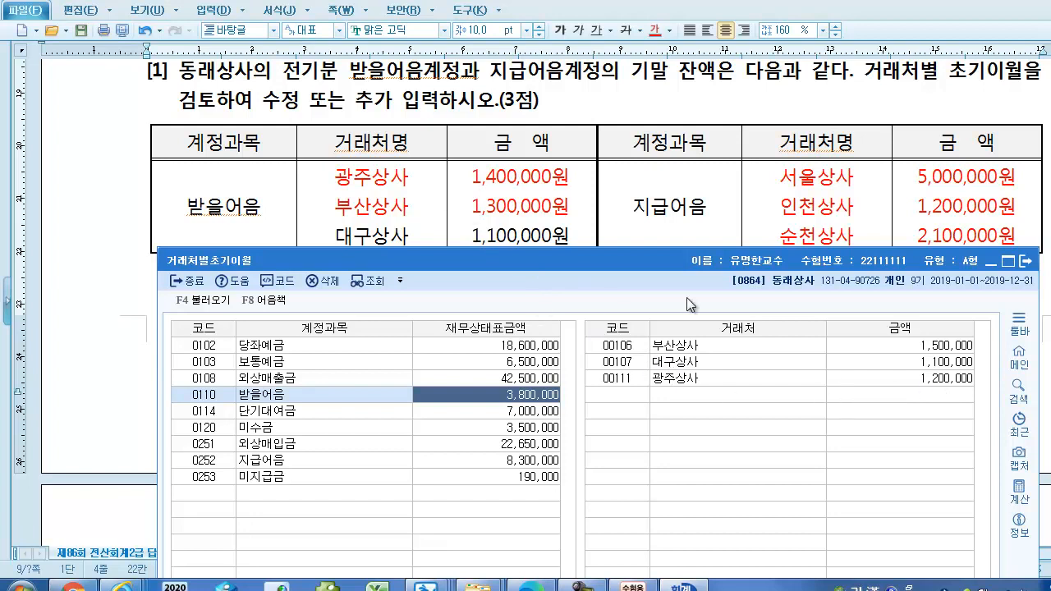
{"action": "left_click_drag", "start_coordinate": [525, 261], "coordinate": [431, 201]}
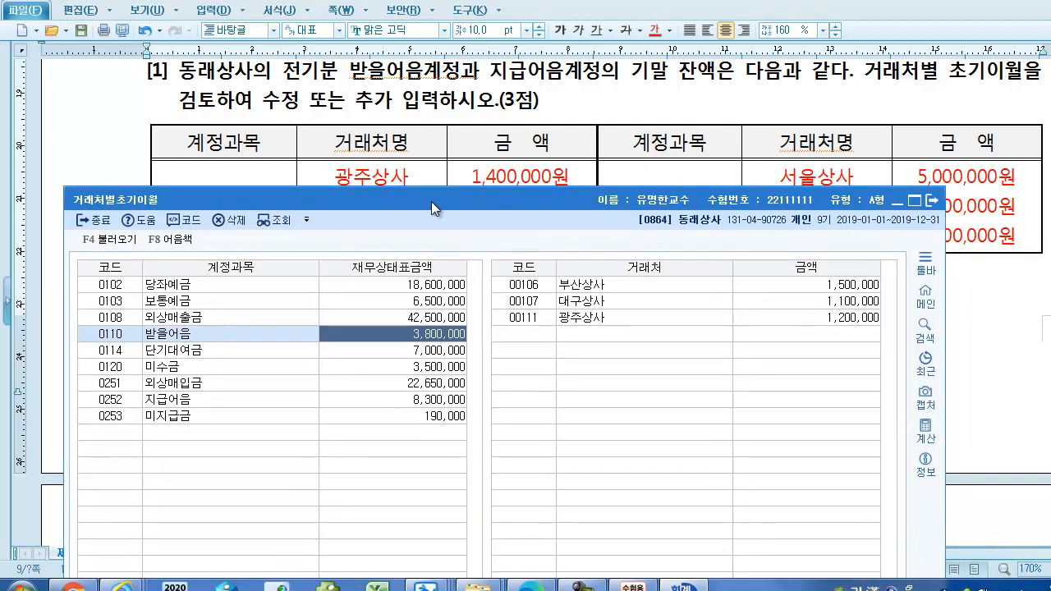
{"action": "left_click", "coordinate": [849, 321]}
{"action": "type", "text": "1400000"}
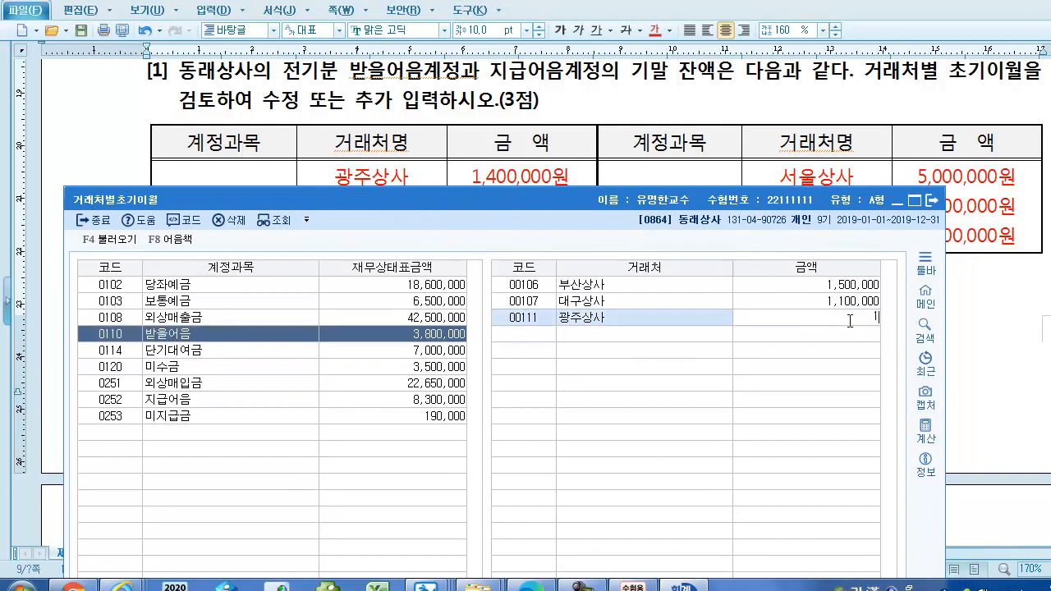
{"action": "key", "text": "Return"}
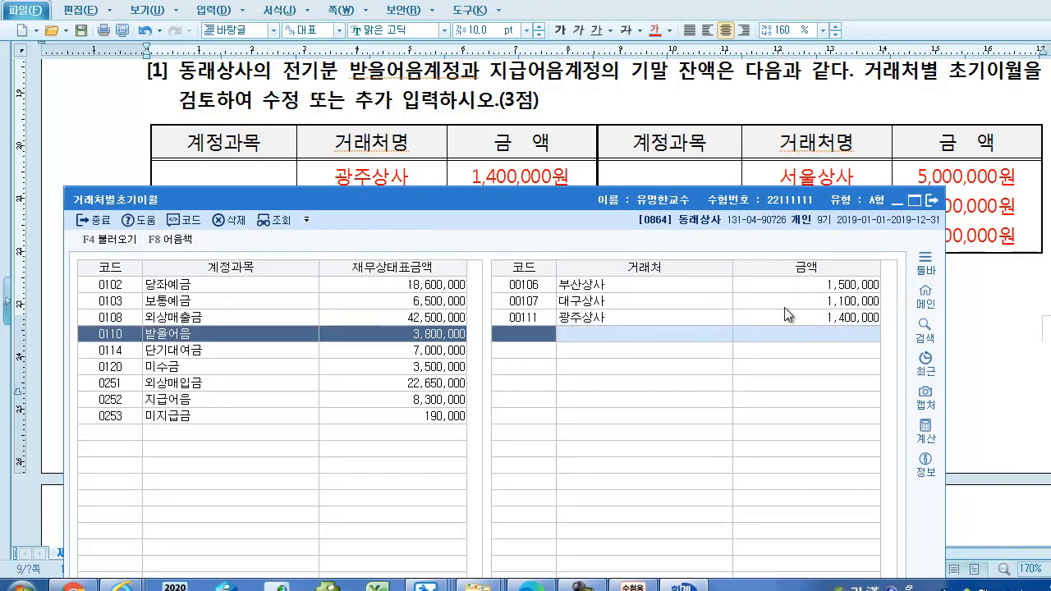
Step: Set the 받을어음 amount of 부산상사 to 1,300,000 and check the customer balances against the exam table
{"action": "left_click_drag", "start_coordinate": [554, 210], "coordinate": [546, 245]}
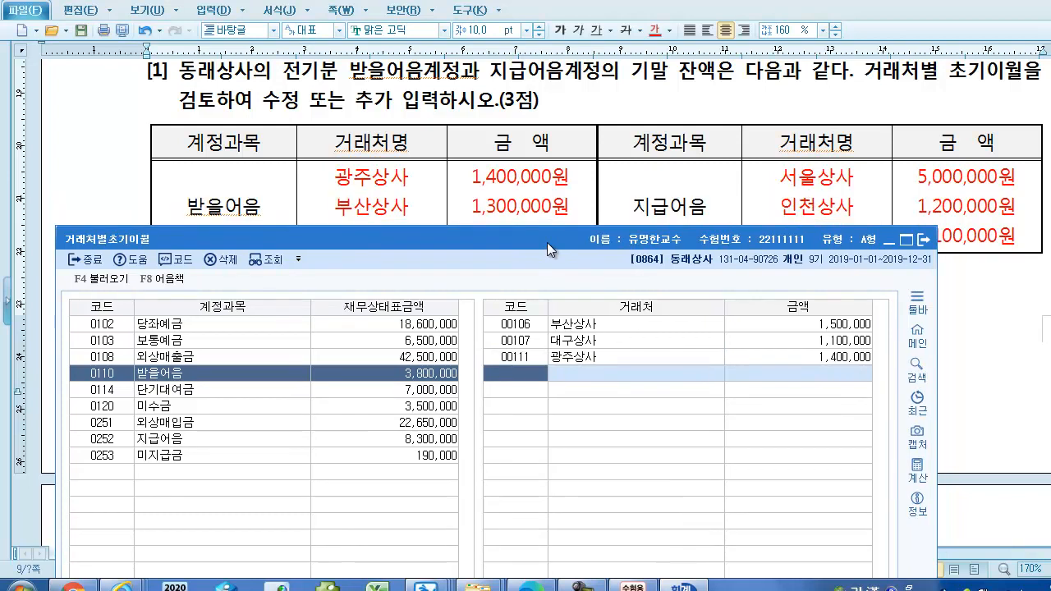
{"action": "left_click", "coordinate": [659, 329]}
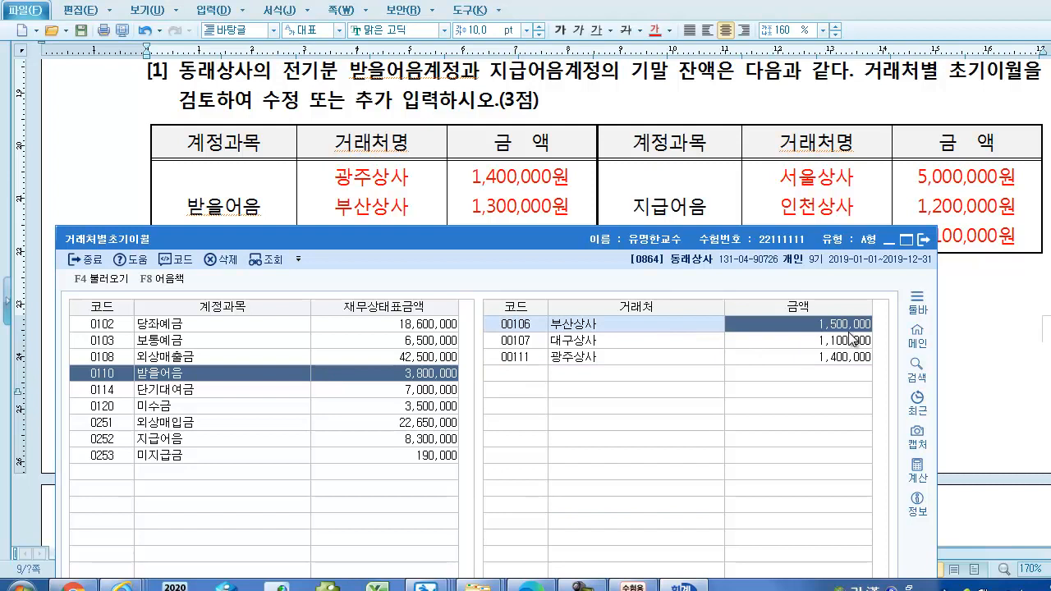
{"action": "type", "text": "1,300,000"}
{"action": "key", "text": "Return"}
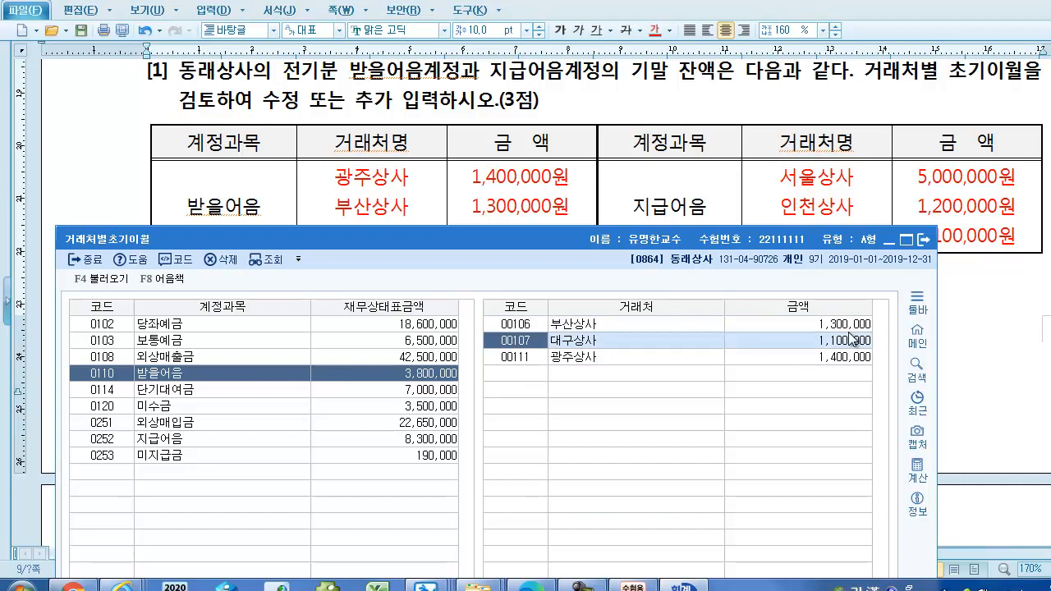
{"action": "left_click_drag", "start_coordinate": [467, 239], "coordinate": [459, 265]}
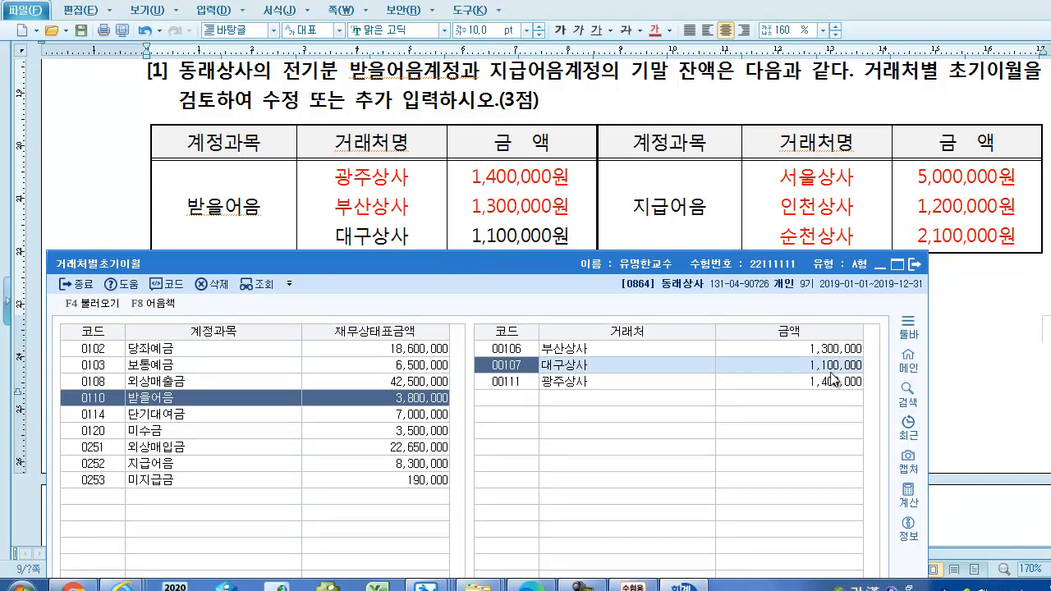
{"action": "left_click", "coordinate": [594, 383]}
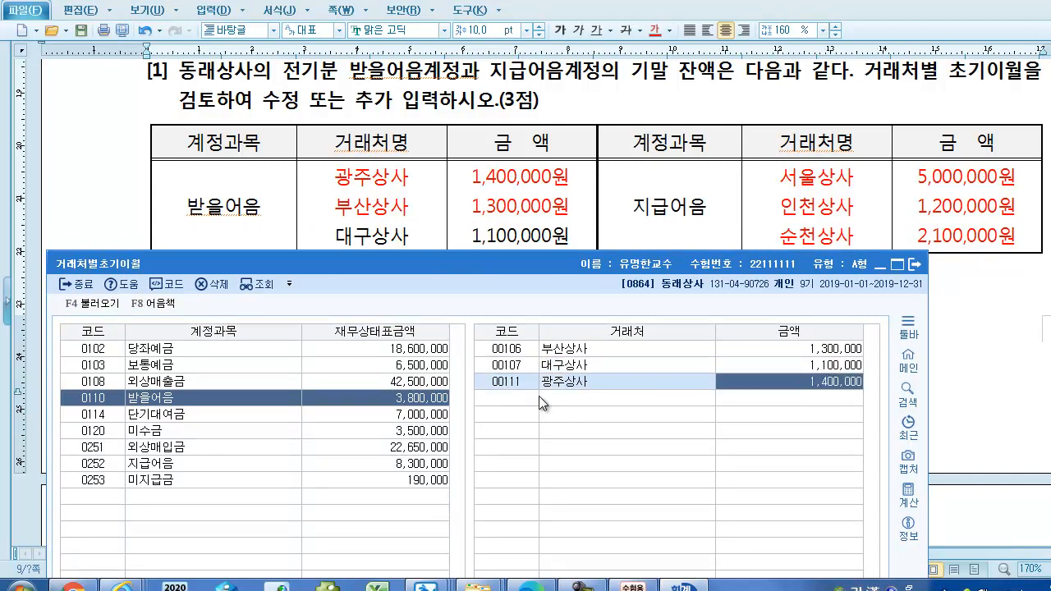
Step: Select 지급어음 (0252) and set the amount of 서울상사 to 5,000,000
{"action": "left_click_drag", "start_coordinate": [429, 266], "coordinate": [603, 252]}
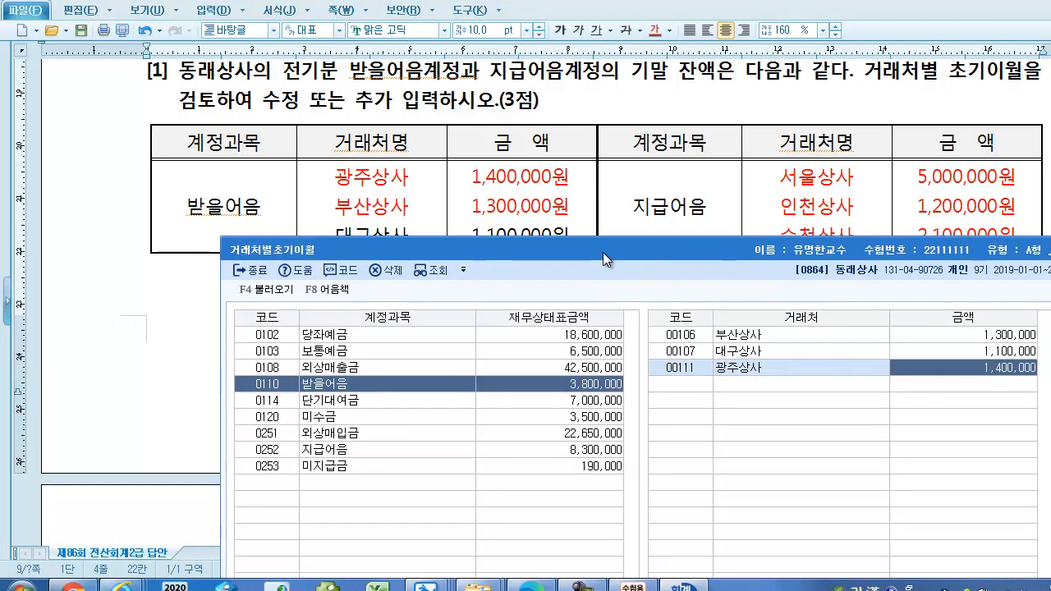
{"action": "left_click", "coordinate": [345, 449]}
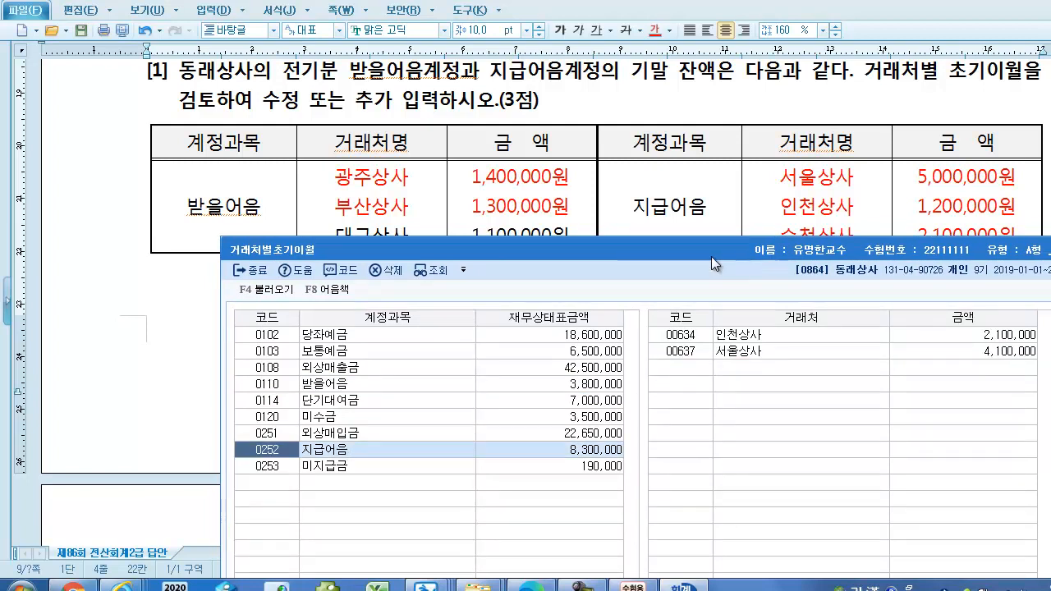
{"action": "left_click_drag", "start_coordinate": [711, 256], "coordinate": [714, 206]}
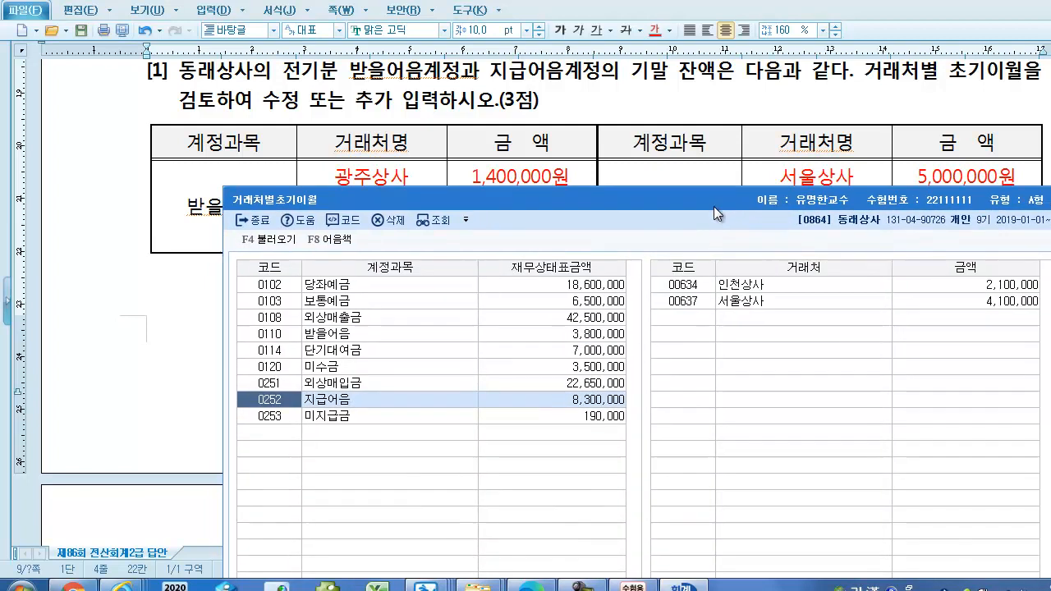
{"action": "left_click", "coordinate": [784, 300]}
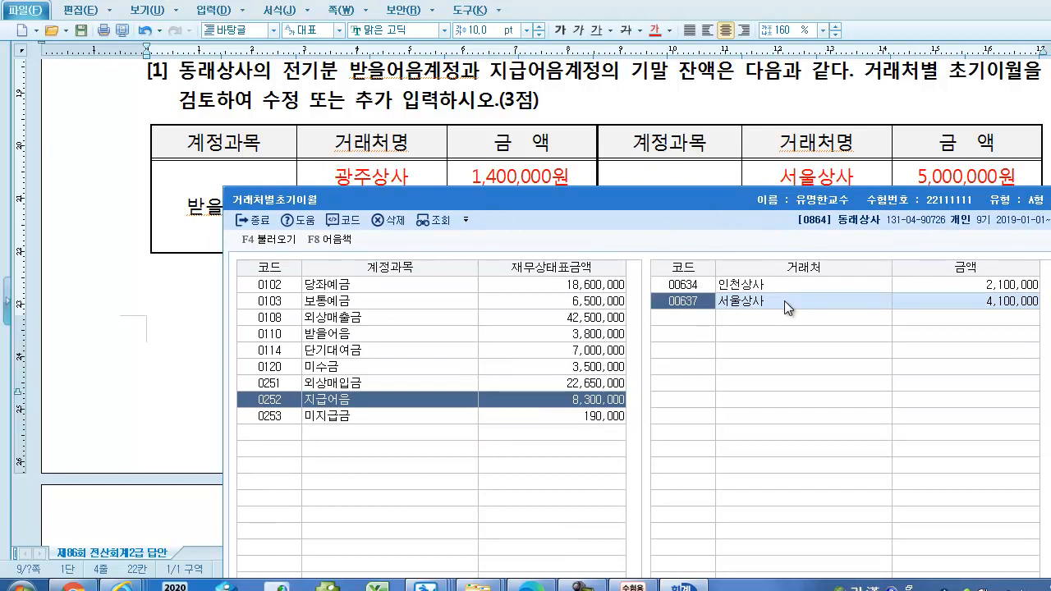
{"action": "left_click", "coordinate": [1004, 302]}
{"action": "type", "text": "5000000"}
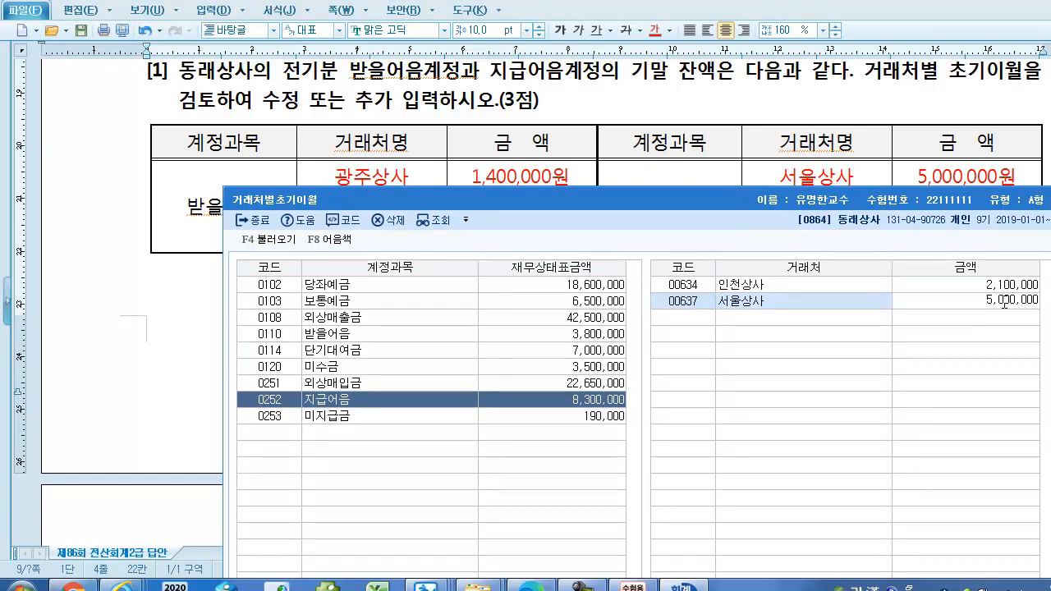
{"action": "key", "text": "Return"}
Step: Set the 지급어음 amount of 인천상사 to 1,200,000
{"action": "left_click_drag", "start_coordinate": [667, 199], "coordinate": [660, 227]}
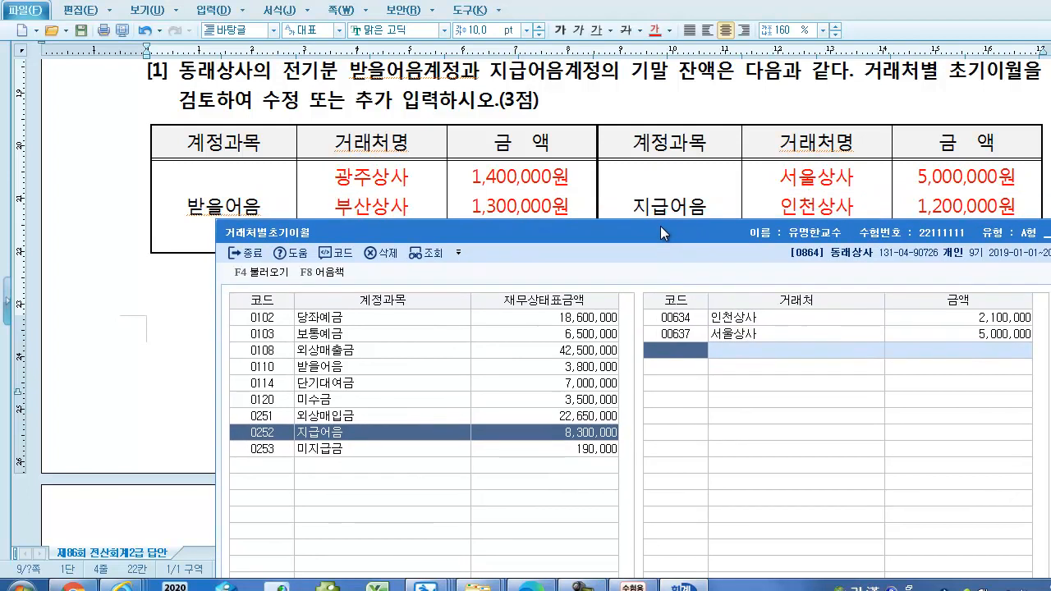
{"action": "left_click", "coordinate": [758, 322]}
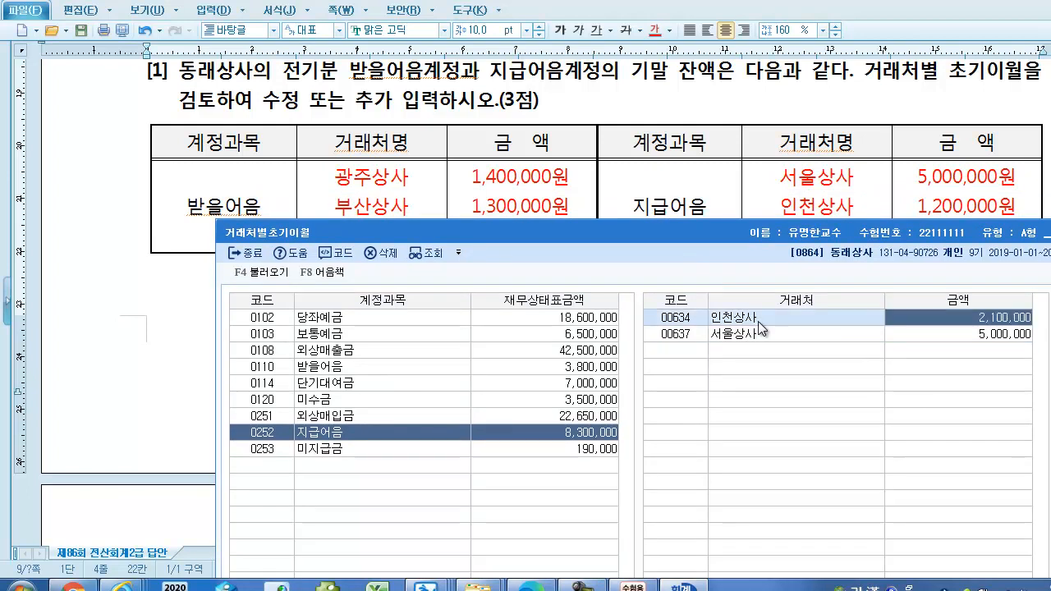
{"action": "type", "text": "12"}
{"action": "left_click", "coordinate": [970, 334]}
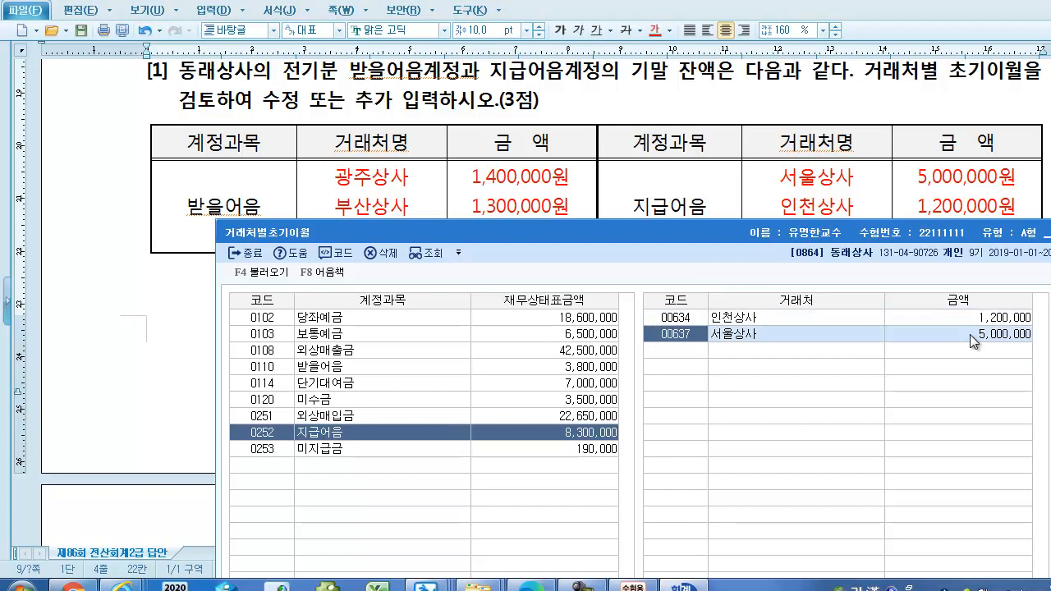
Step: Add 순천상사 as a new 거래처 under 지급어음 with an amount of 2,100,000
{"action": "left_click_drag", "start_coordinate": [726, 239], "coordinate": [733, 263]}
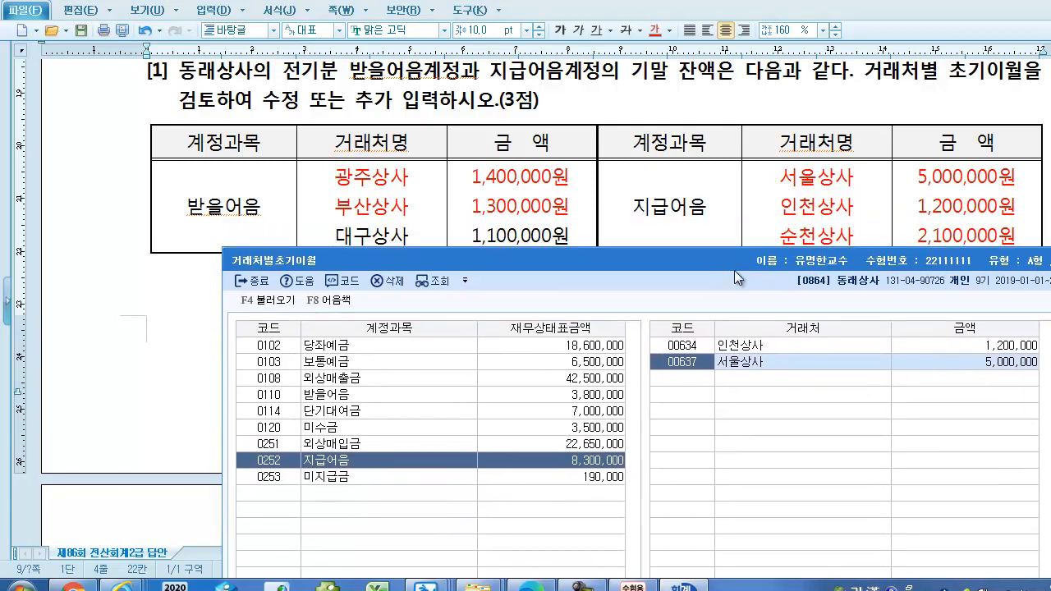
{"action": "left_click", "coordinate": [679, 375]}
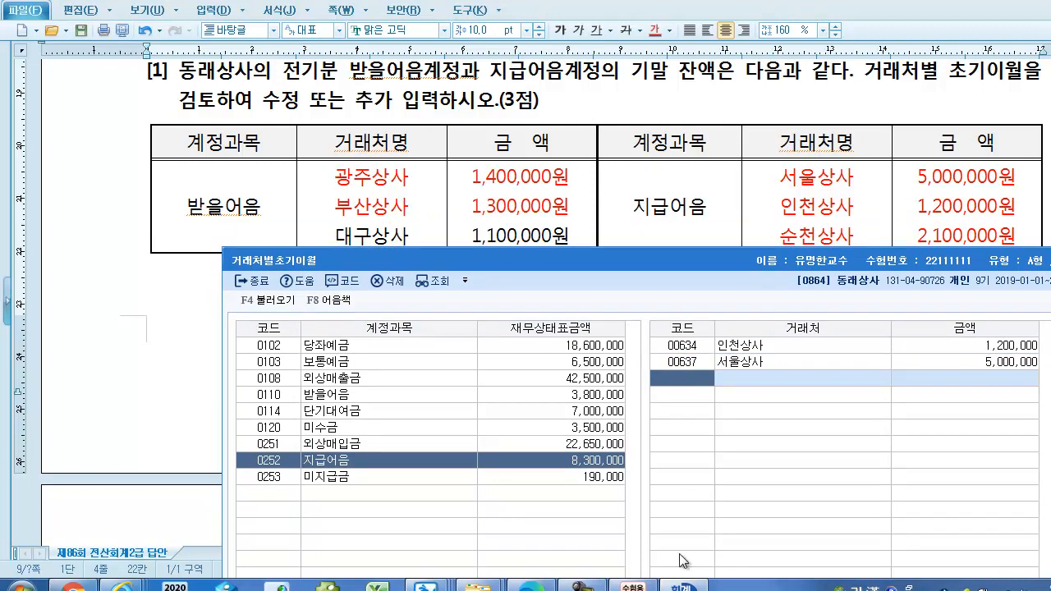
{"action": "mouse_move", "coordinate": [684, 584]}
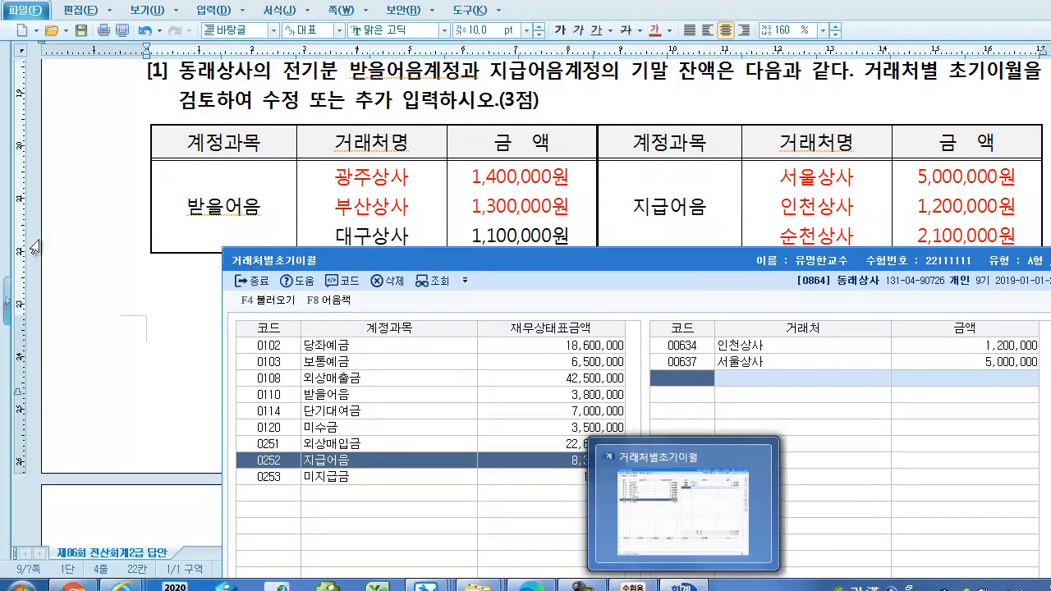
{"action": "key", "text": "F2"}
{"action": "type", "text": "삼"}
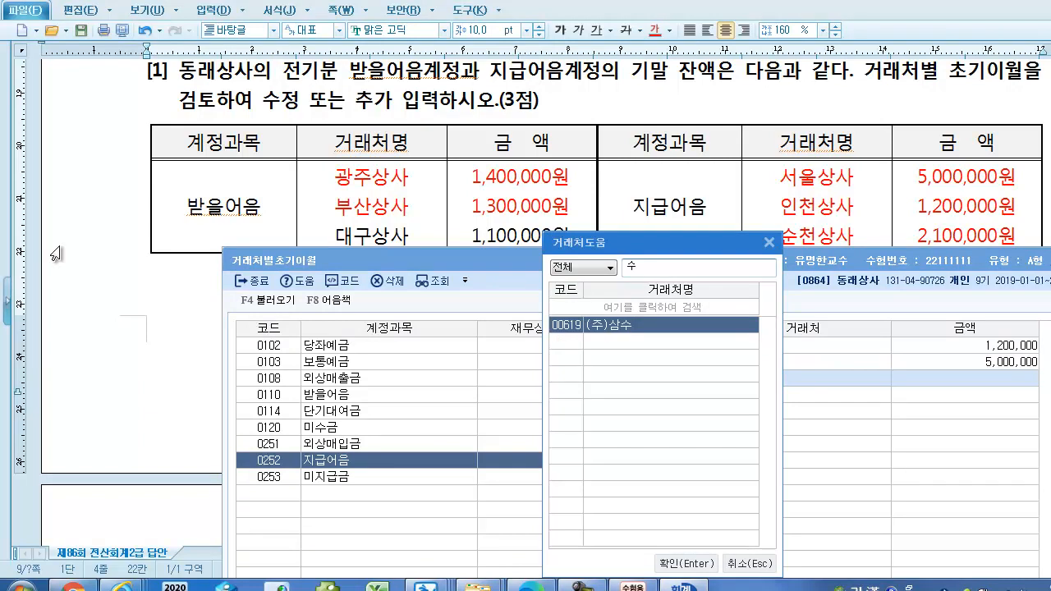
{"action": "type", "text": "순"}
{"action": "key", "text": "Return"}
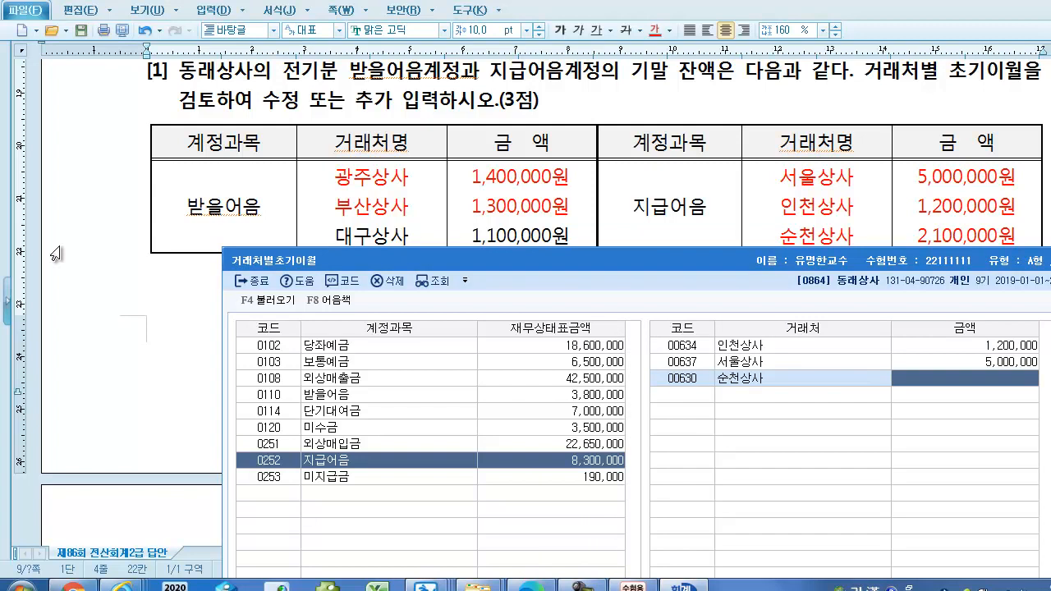
{"action": "type", "text": "2,1"}
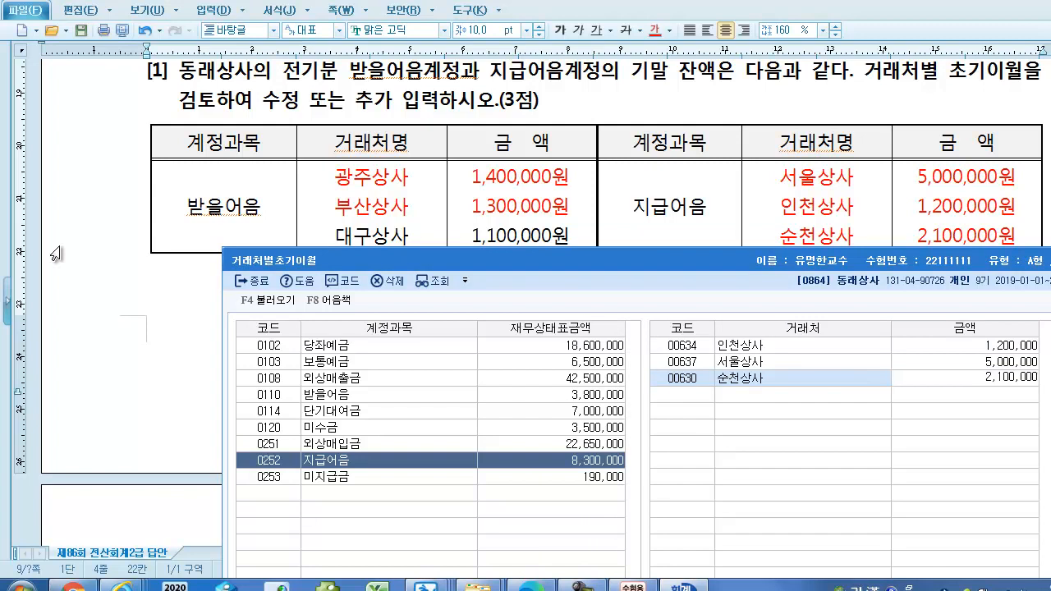
{"action": "type", "text": "00,000"}
{"action": "key", "text": "Return"}
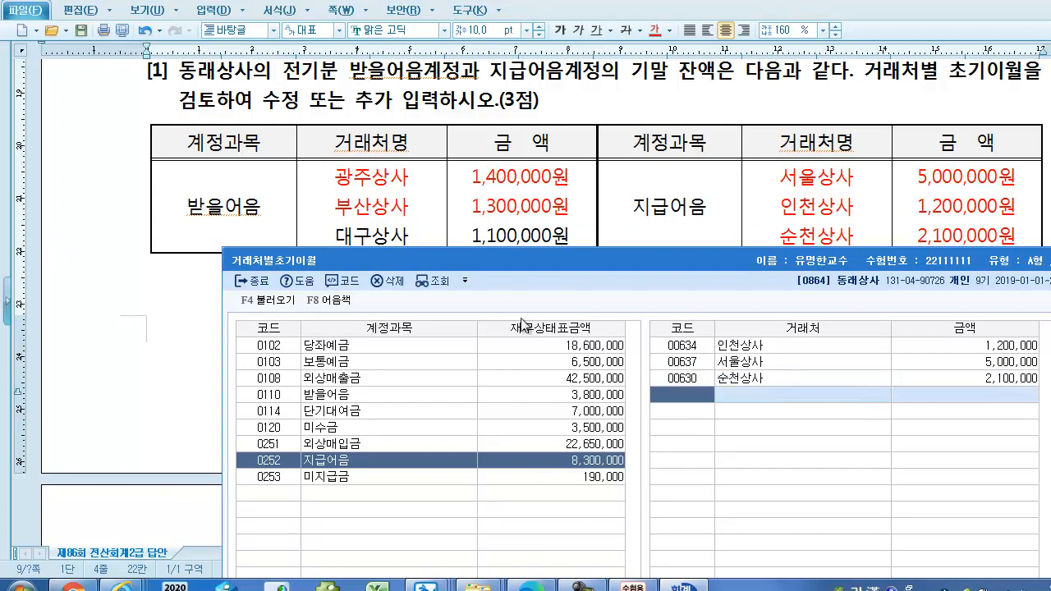
Step: Compare the 지급어음 entries with the exam table, close 거래처별초기이월, and go to 문제3 [2] in the exam document
{"action": "left_click_drag", "start_coordinate": [661, 260], "coordinate": [536, 300]}
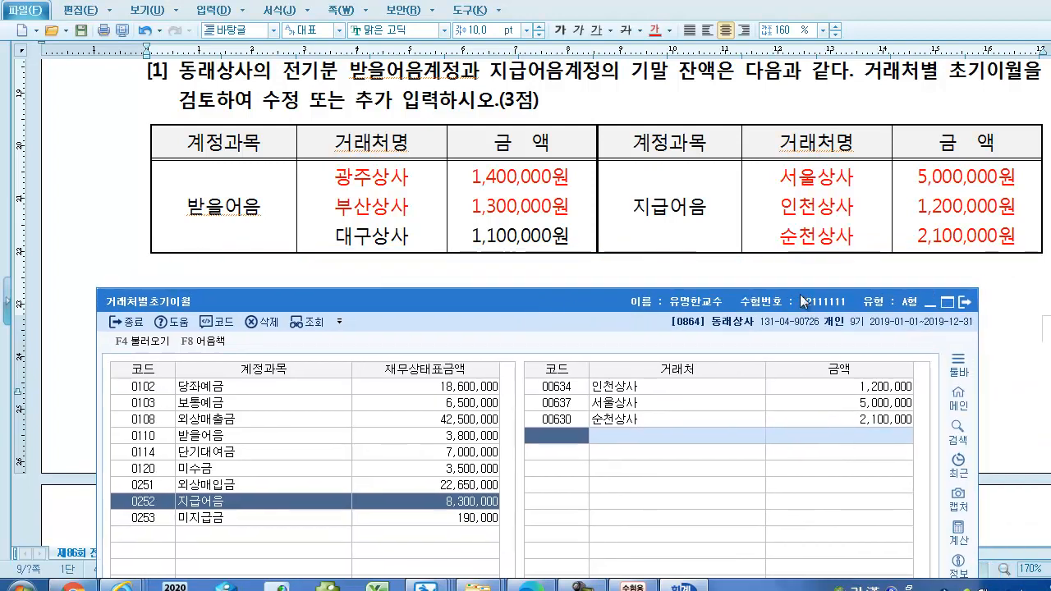
{"action": "left_click", "coordinate": [964, 302]}
{"action": "scroll", "coordinate": [670, 382], "scroll_direction": "down", "scroll_amount": 3}
{"action": "scroll", "coordinate": [669, 381], "scroll_direction": "down", "scroll_amount": 6}
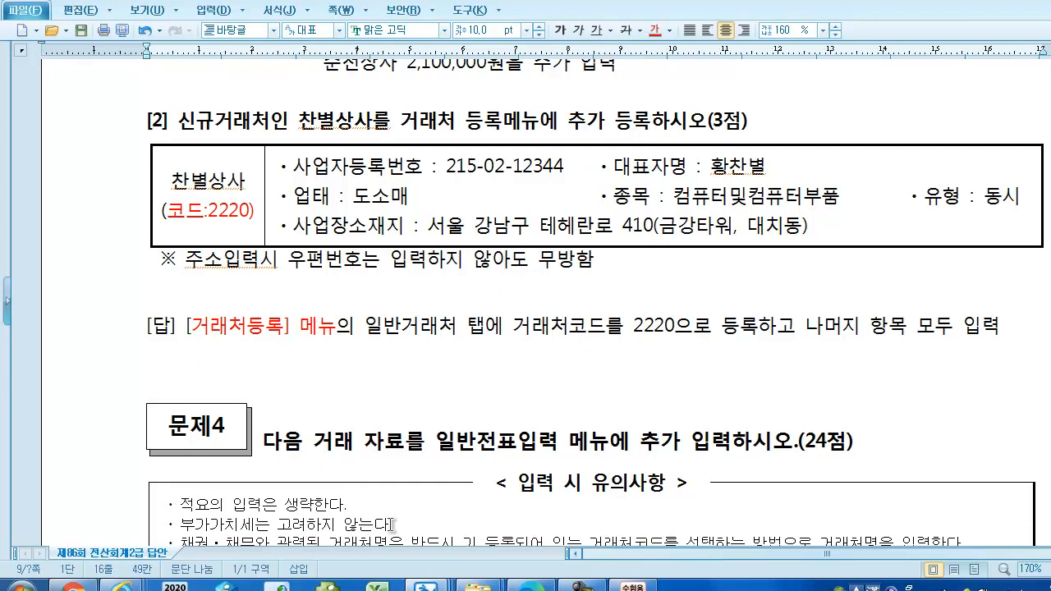
Step: Switch to KcLep, open 거래처등록, and place it so the exam's new-customer details stay readable
{"action": "left_click", "coordinate": [632, 583]}
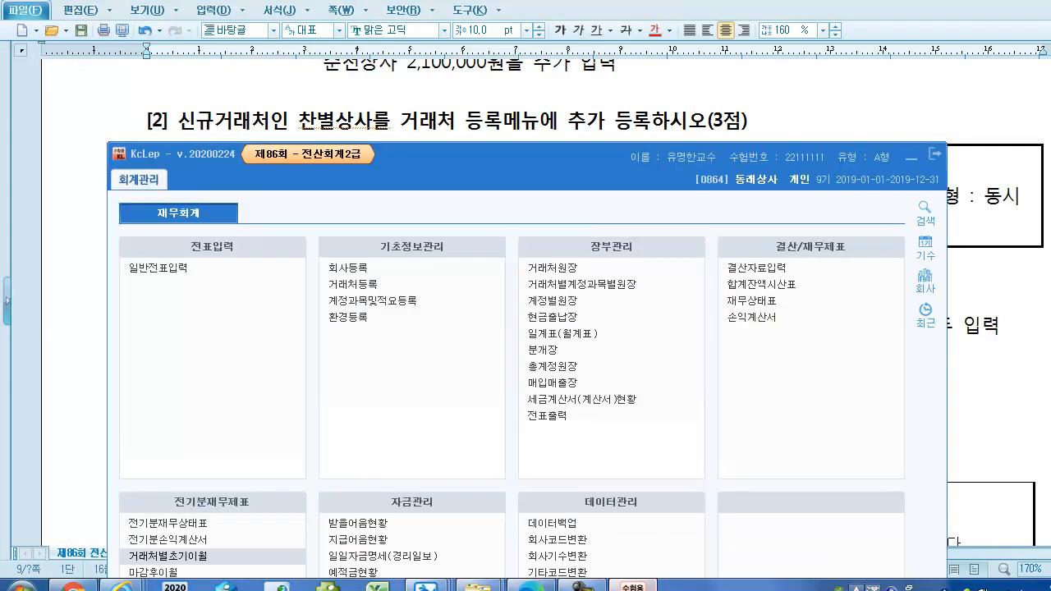
{"action": "left_click", "coordinate": [348, 284]}
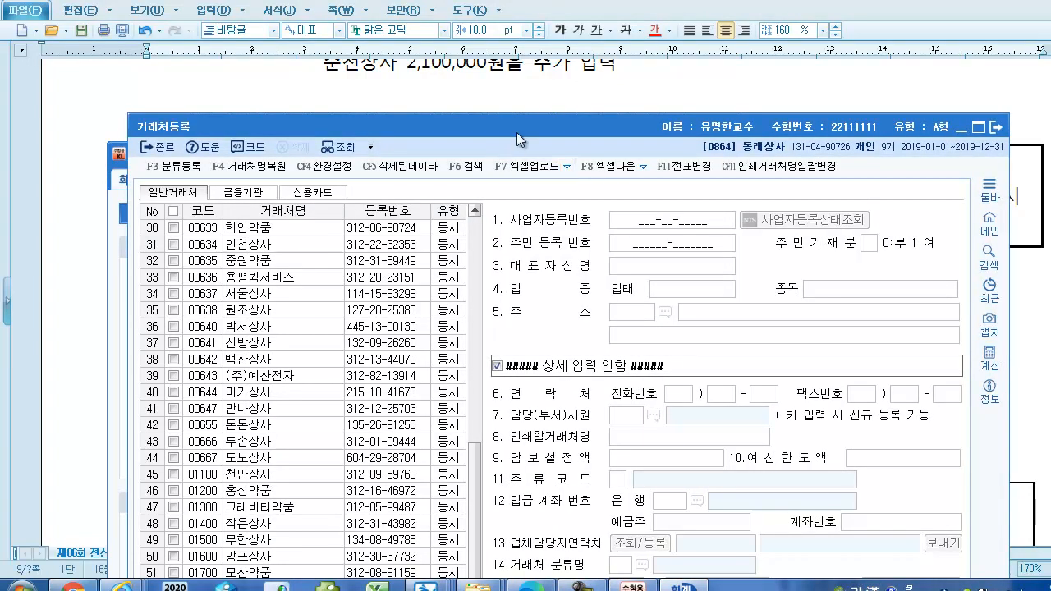
{"action": "left_click_drag", "start_coordinate": [630, 131], "coordinate": [658, 244]}
{"action": "left_click", "coordinate": [906, 159]}
{"action": "left_click", "coordinate": [907, 160]}
{"action": "left_click_drag", "start_coordinate": [509, 234], "coordinate": [484, 242]}
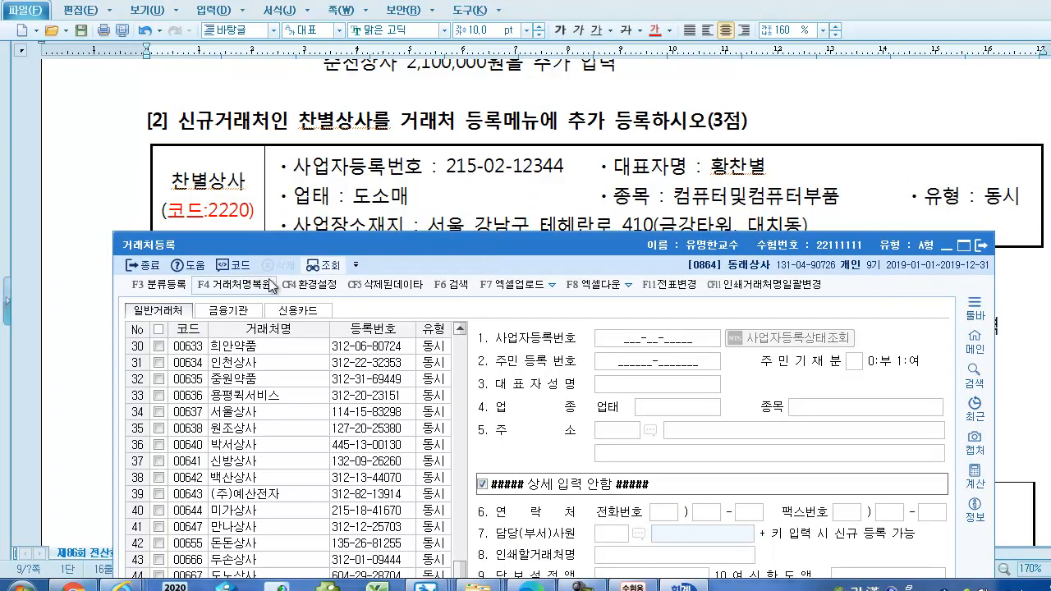
Step: Look through the 금융기관 and 신용카드 customer lists and return to 일반거래처
{"action": "left_click", "coordinate": [224, 310]}
{"action": "left_click", "coordinate": [296, 310]}
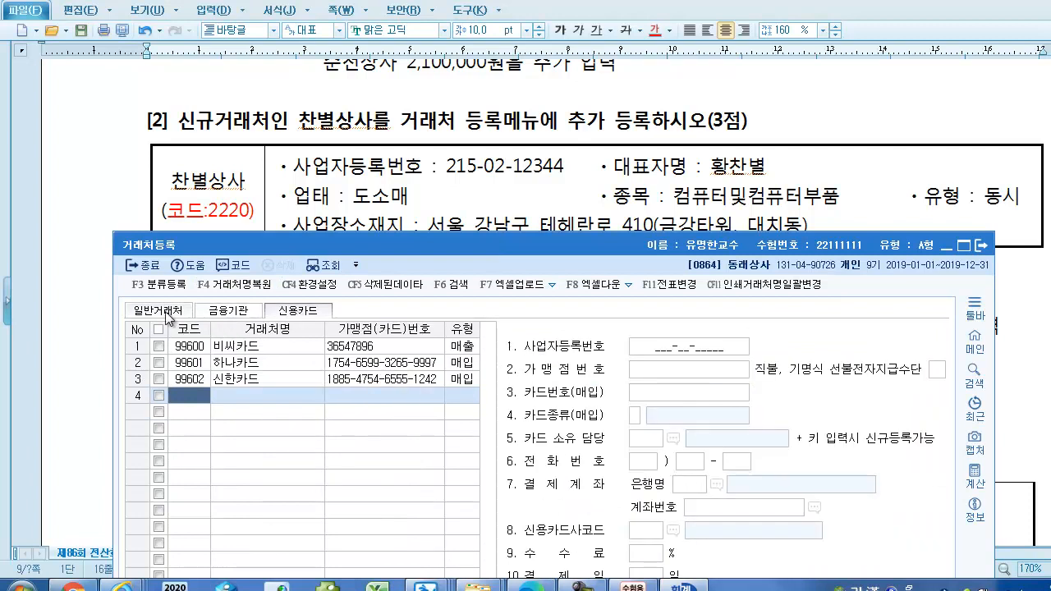
{"action": "left_click", "coordinate": [168, 311]}
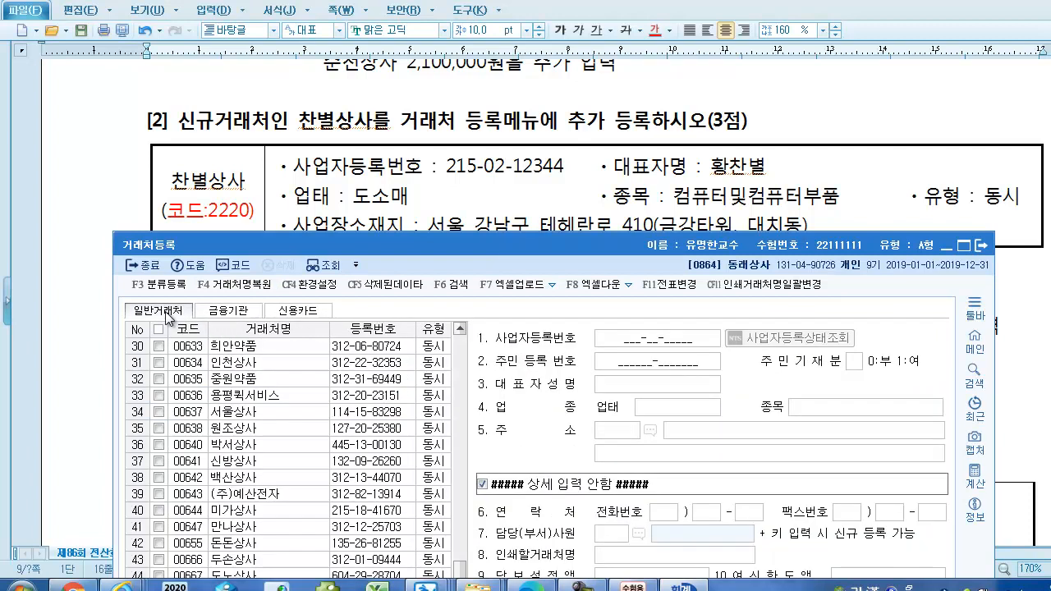
Step: Add a new 일반거래처 row with code 2220, name 찬별상사 and type 동시
{"action": "left_click_drag", "start_coordinate": [300, 252], "coordinate": [481, 36]}
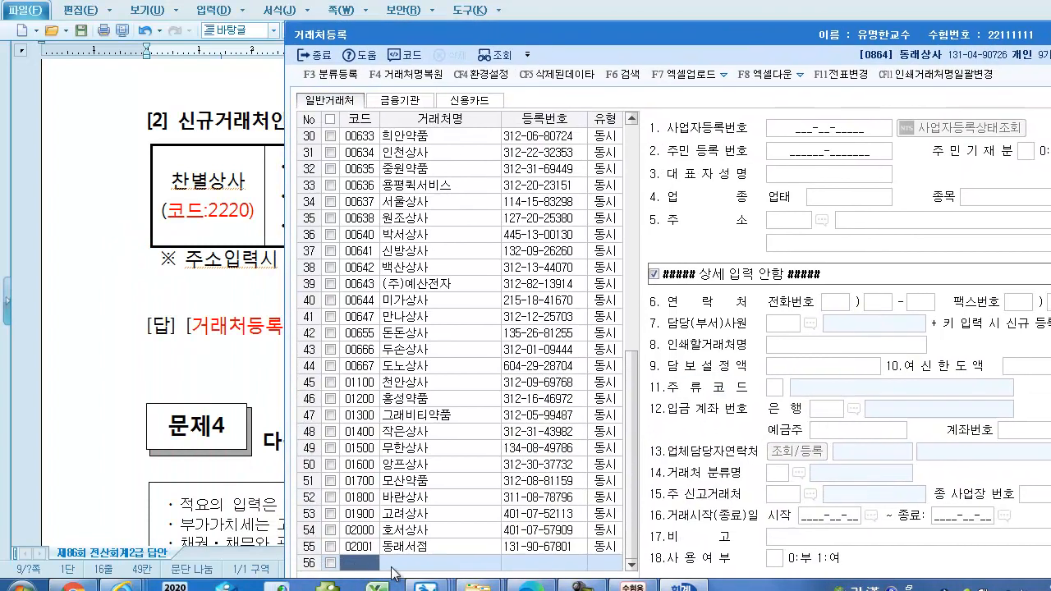
{"action": "type", "text": "2220"}
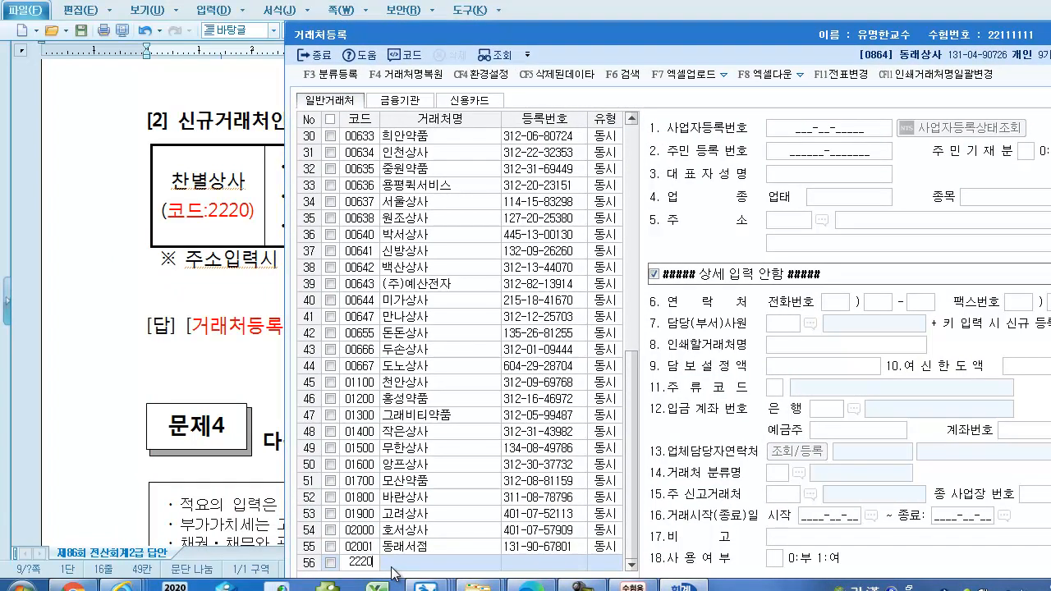
{"action": "key", "text": "Return"}
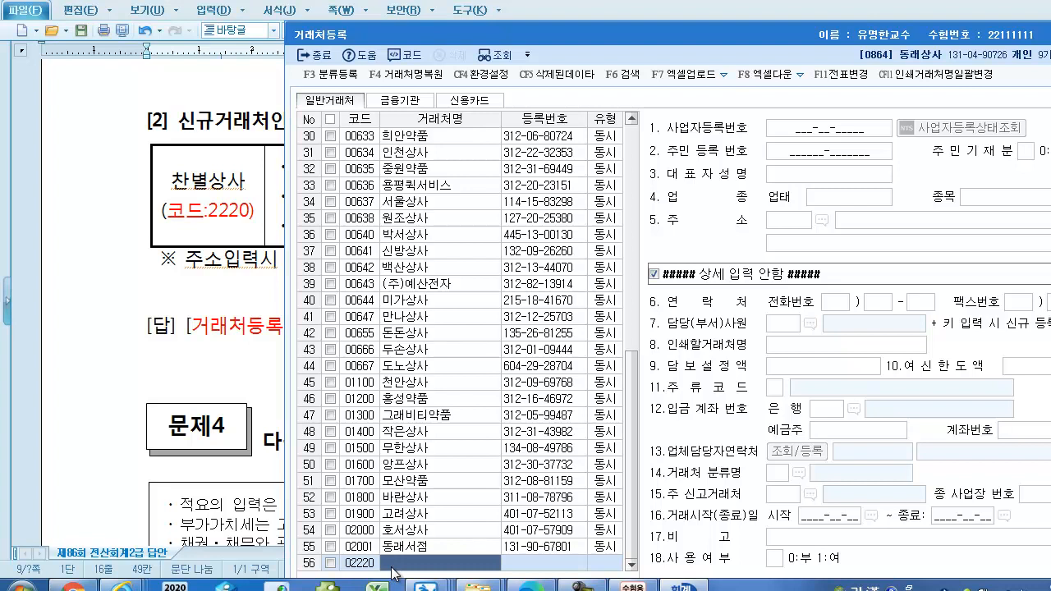
{"action": "mouse_move", "coordinate": [480, 585]}
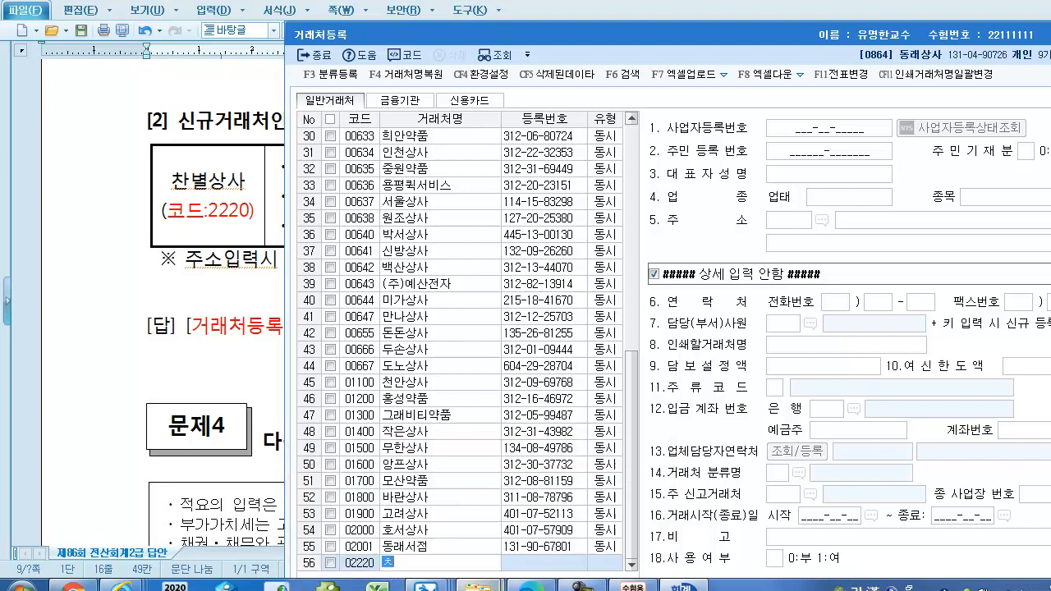
{"action": "type", "text": "찬별상사"}
{"action": "key", "text": "Return"}
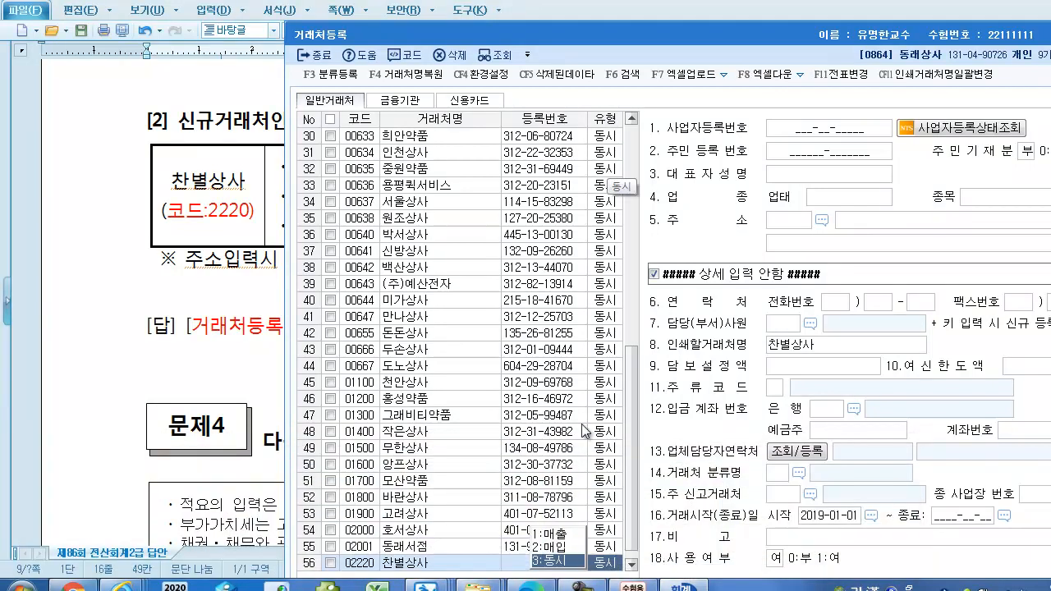
{"action": "left_click", "coordinate": [518, 563]}
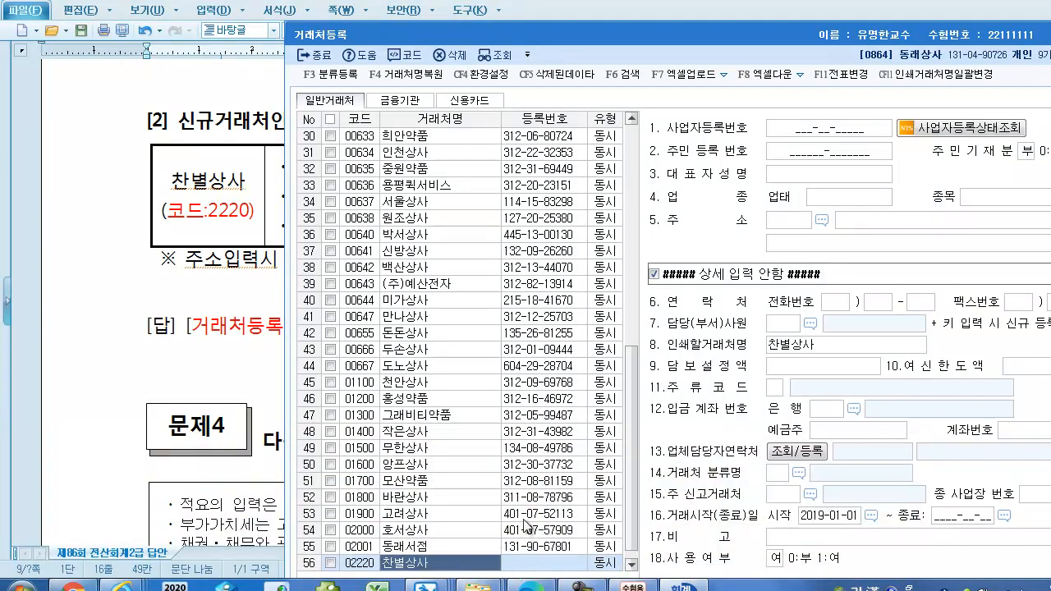
Step: Enter 찬별상사's business registration number and representative's name as given in the exam document
{"action": "left_click", "coordinate": [793, 127]}
{"action": "left_click_drag", "start_coordinate": [555, 30], "coordinate": [427, 199]}
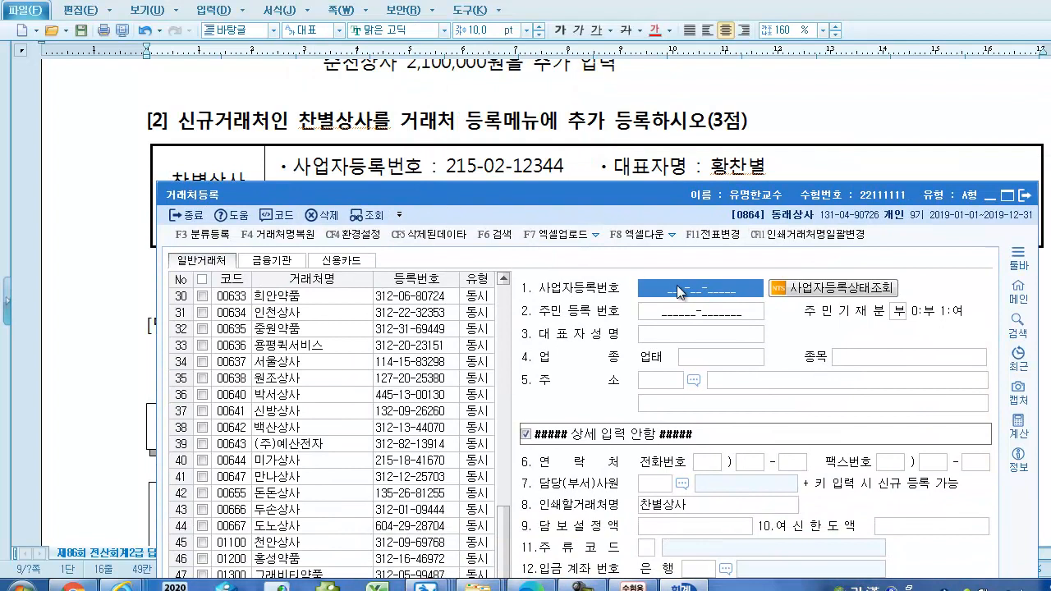
{"action": "type", "text": "215"}
{"action": "type", "text": "02123"}
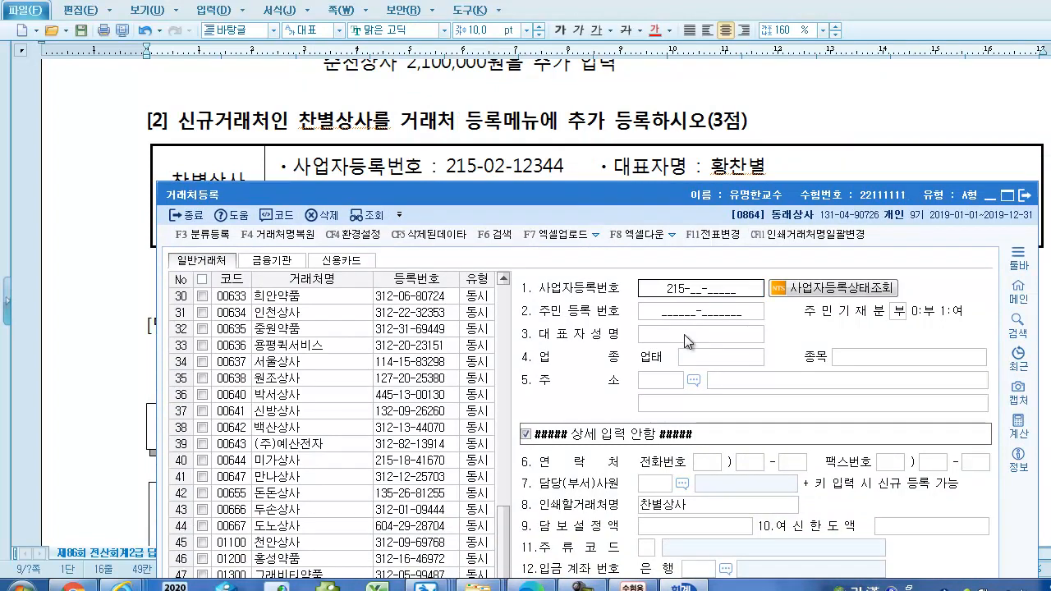
{"action": "type", "text": "44"}
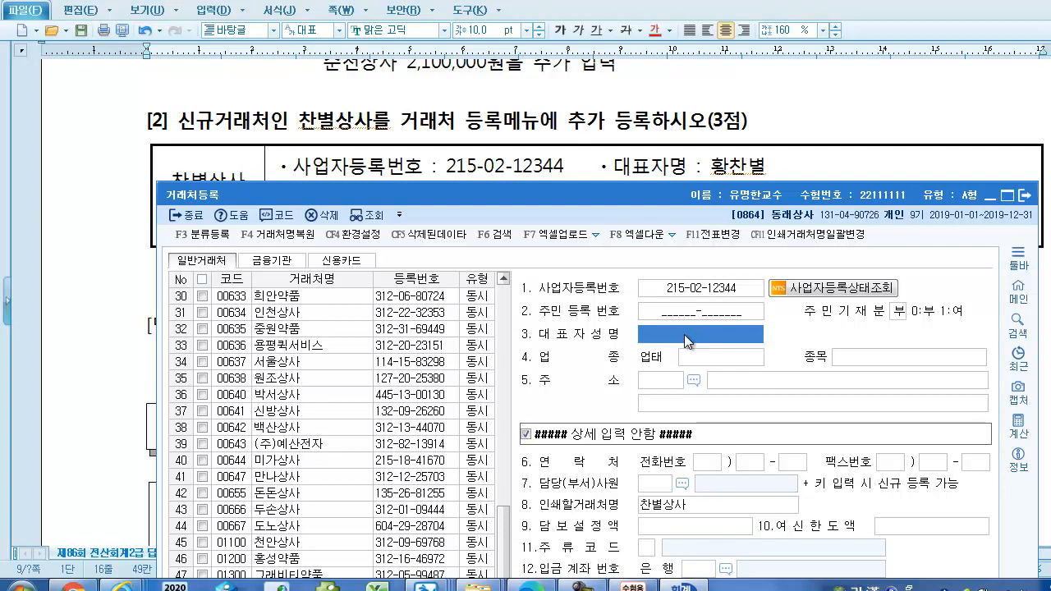
{"action": "type", "text": "황찬별"}
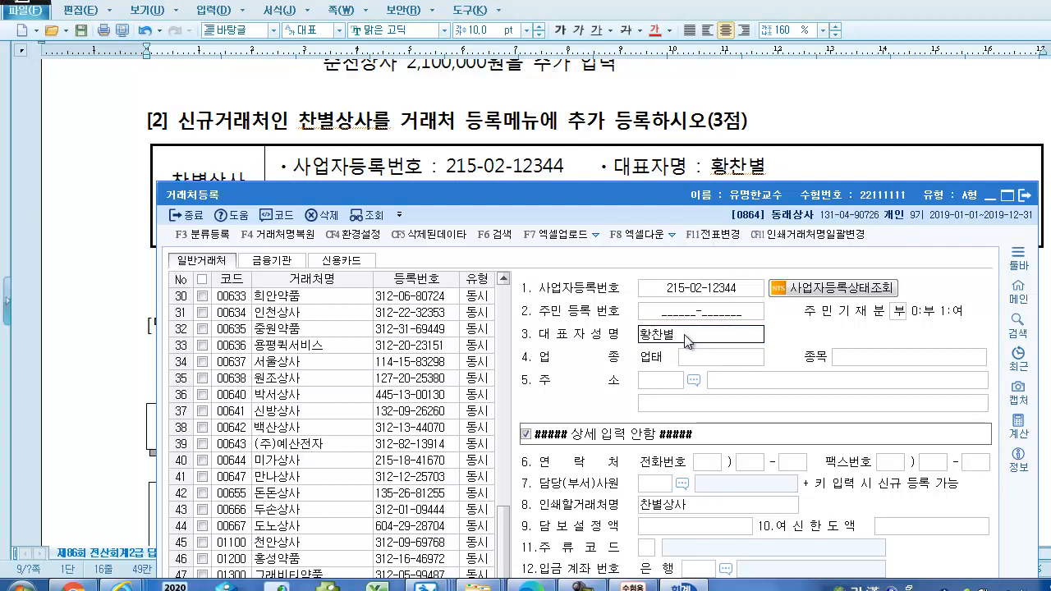
{"action": "key", "text": "Return"}
Step: Set 찬별상사's 업태 to 도소매 and its 종목 to 컴퓨터및 컴퓨터부품
{"action": "left_click_drag", "start_coordinate": [605, 206], "coordinate": [584, 230]}
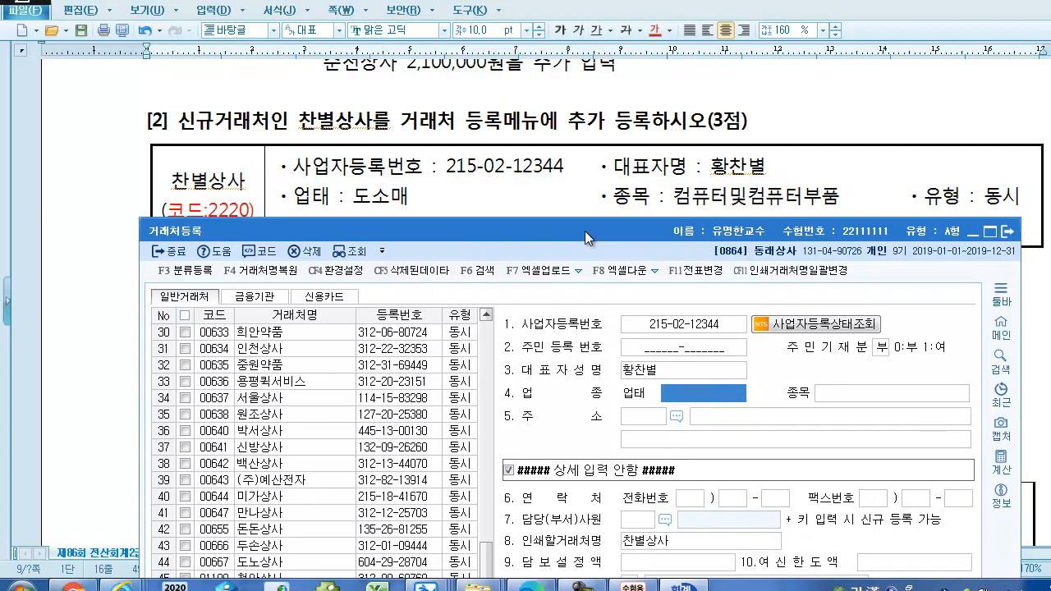
{"action": "type", "text": "도소매"}
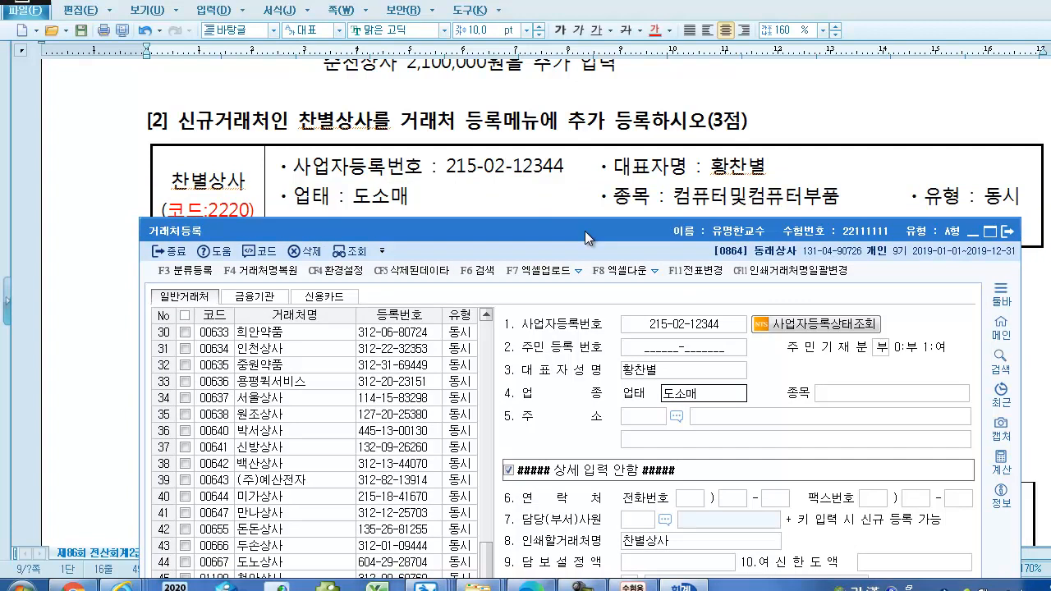
{"action": "key", "text": "Return"}
{"action": "type", "text": "컴"}
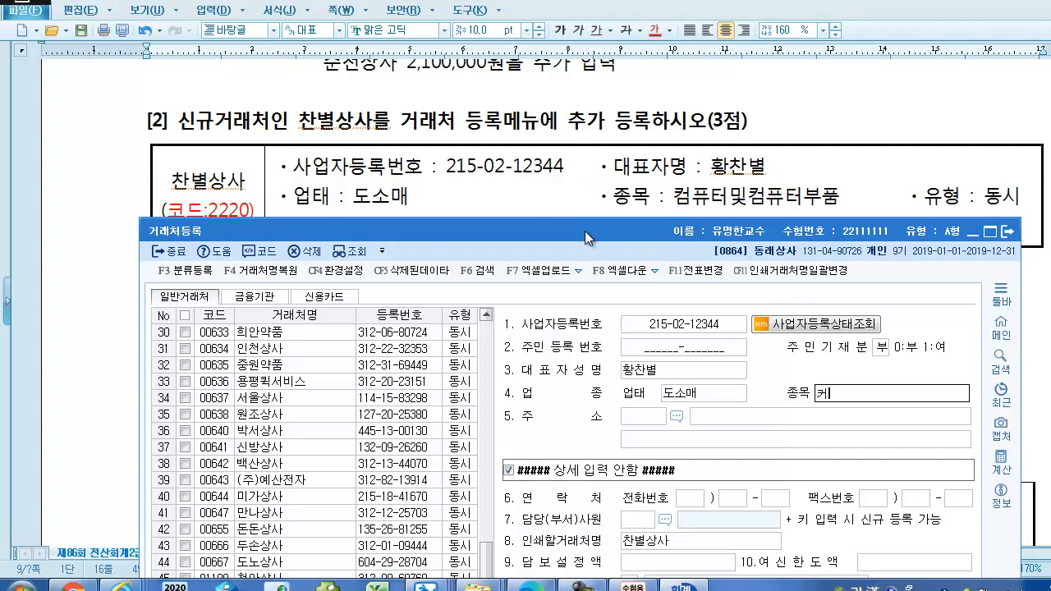
{"action": "type", "text": "퓨터및 컴퓨터부품"}
{"action": "key", "text": "Return"}
Step: Enter 찬별상사's street address from the exam without a postal code, and uncover the exam's note on address entry
{"action": "mouse_move", "coordinate": [591, 227]}
{"action": "left_mouse_down"}
{"action": "mouse_move", "coordinate": [592, 273]}
{"action": "mouse_move", "coordinate": [583, 245]}
{"action": "left_mouse_up"}
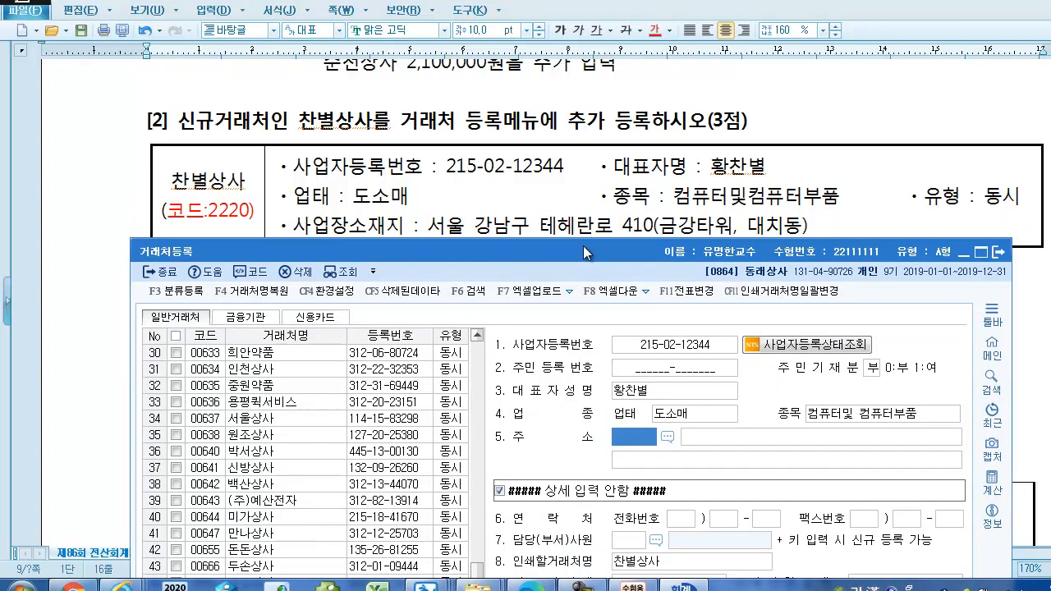
{"action": "left_click", "coordinate": [693, 437]}
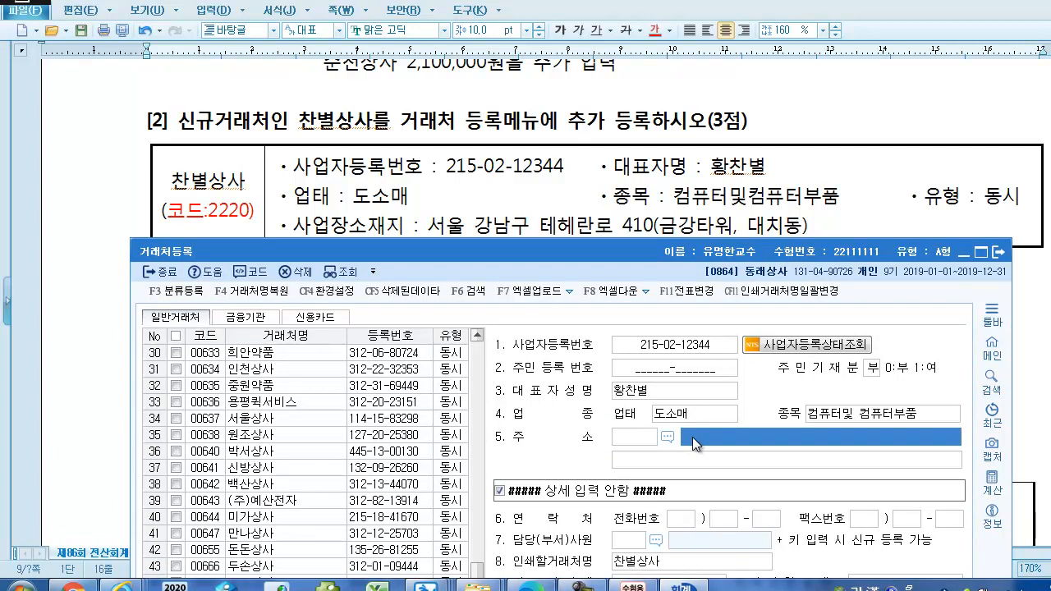
{"action": "type", "text": "서울"}
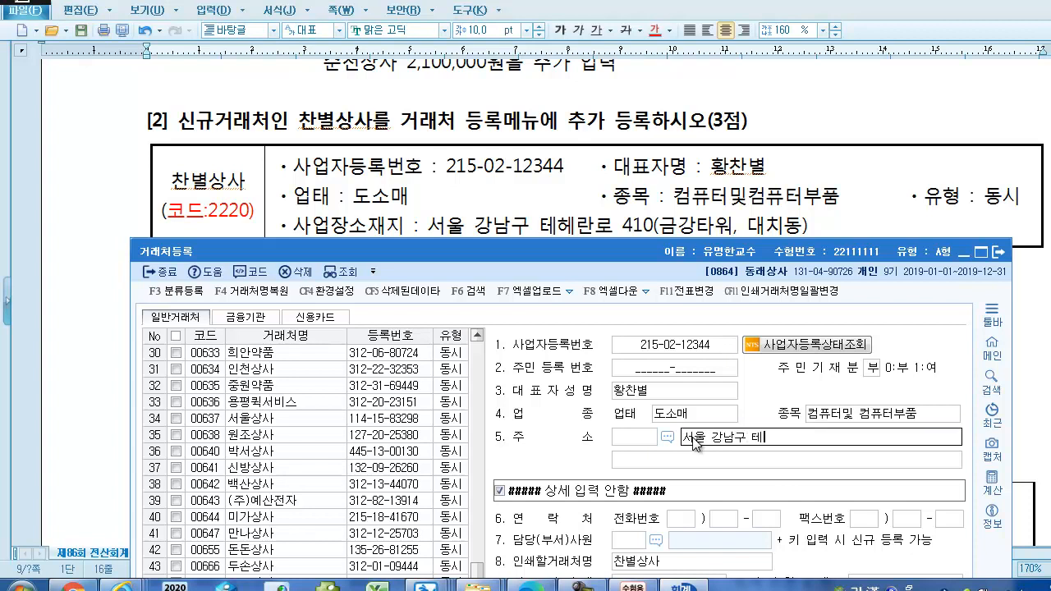
{"action": "type", "text": "강남구 테헤란로 410"}
{"action": "key", "text": "Return"}
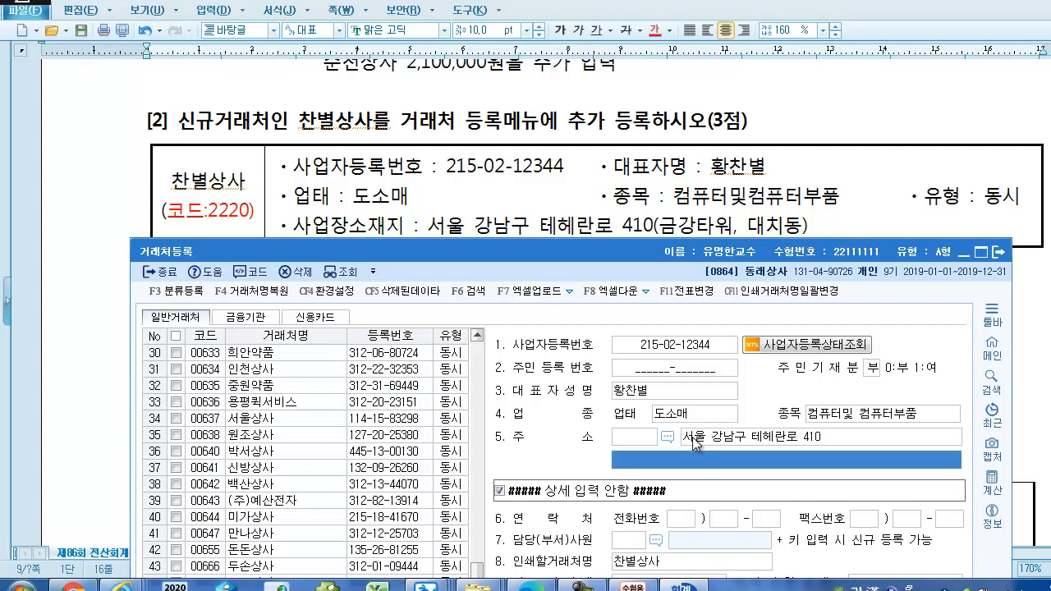
{"action": "left_click_drag", "start_coordinate": [552, 251], "coordinate": [547, 294]}
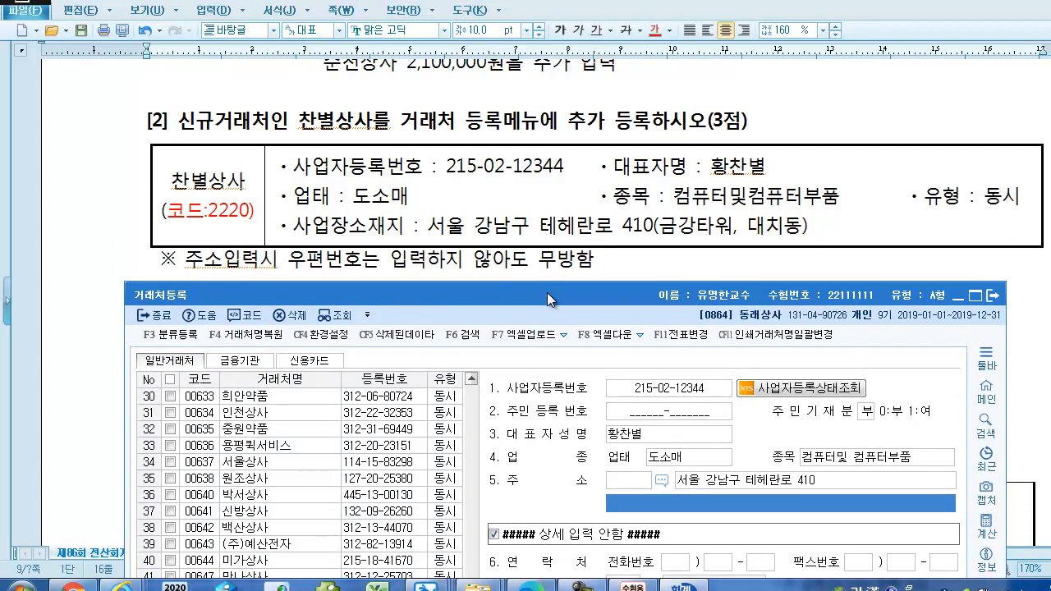
Step: Go to 문제4 in the exam document and close the 거래처등록 window
{"action": "left_click", "coordinate": [619, 273]}
{"action": "scroll", "coordinate": [649, 281], "scroll_direction": "down", "scroll_amount": 5}
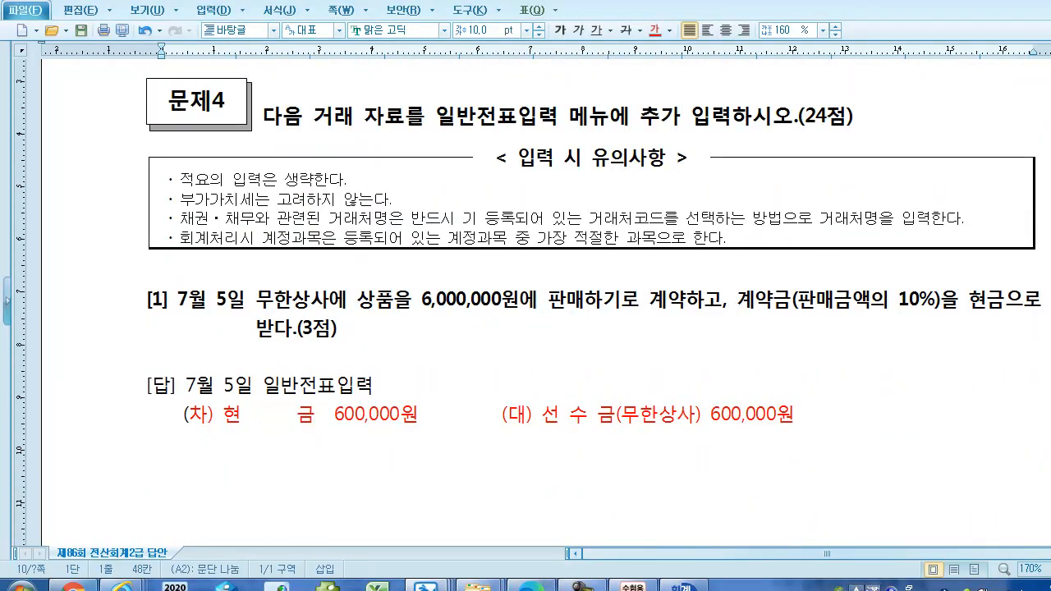
{"action": "left_click", "coordinate": [682, 587]}
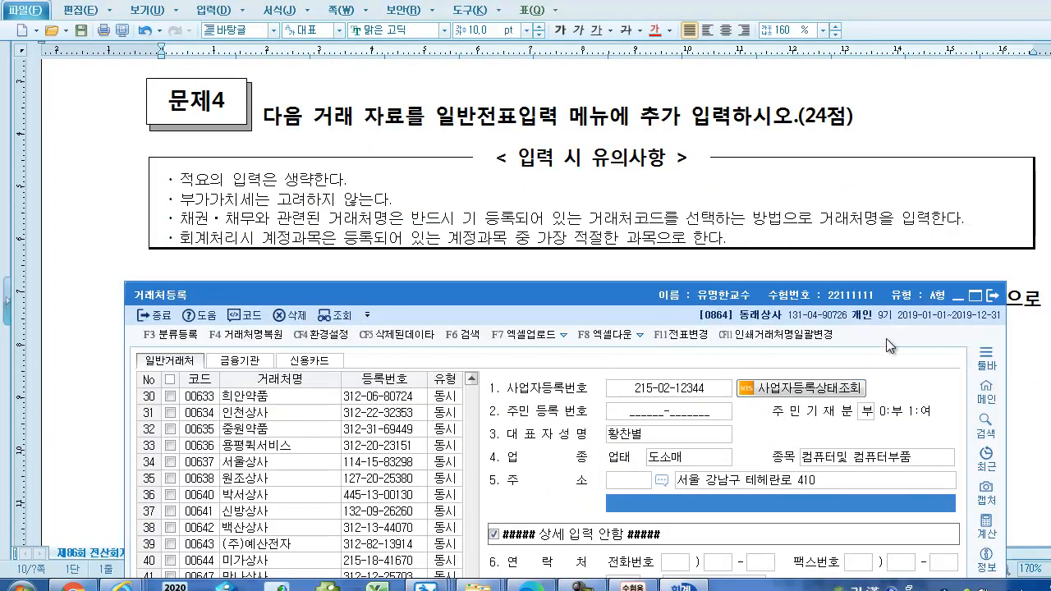
{"action": "left_click", "coordinate": [992, 296]}
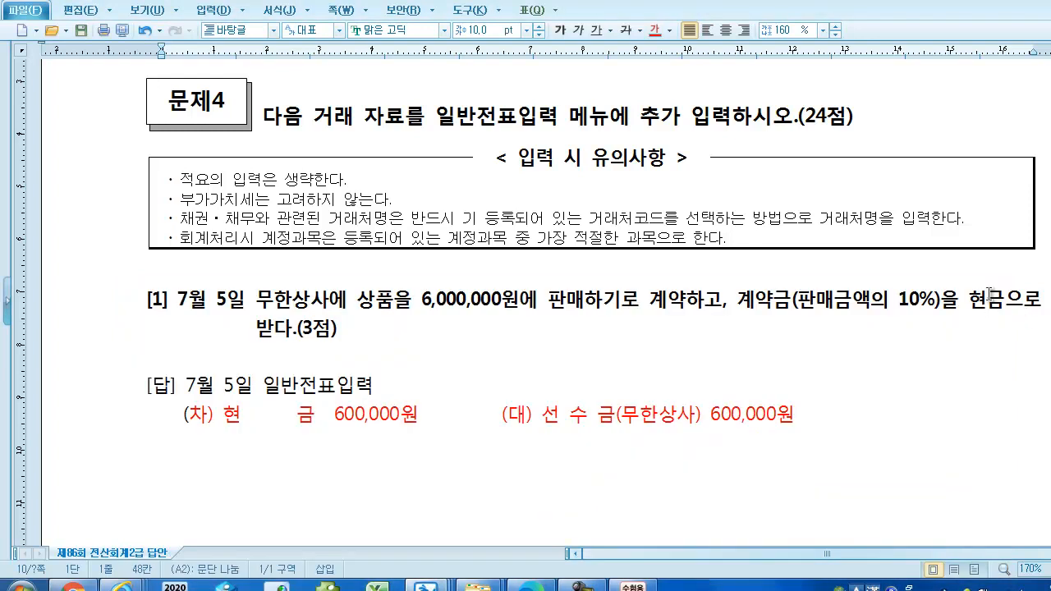
Step: Open 일반전표입력 from the KcLep main window, minimize the main window, and place the voucher window below the 문제4 question text
{"action": "left_click", "coordinate": [632, 585]}
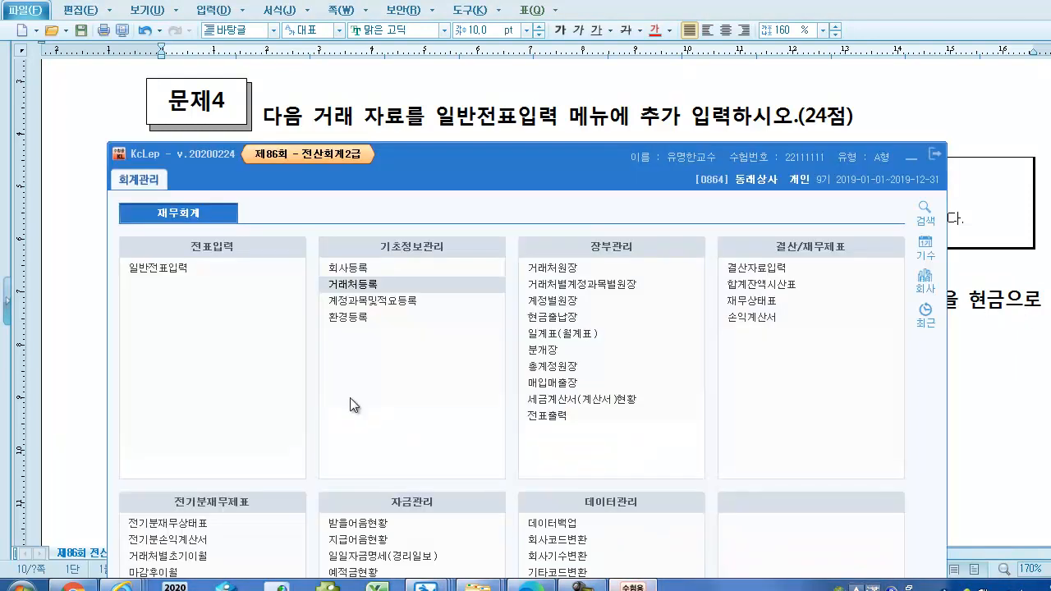
{"action": "left_click", "coordinate": [173, 273]}
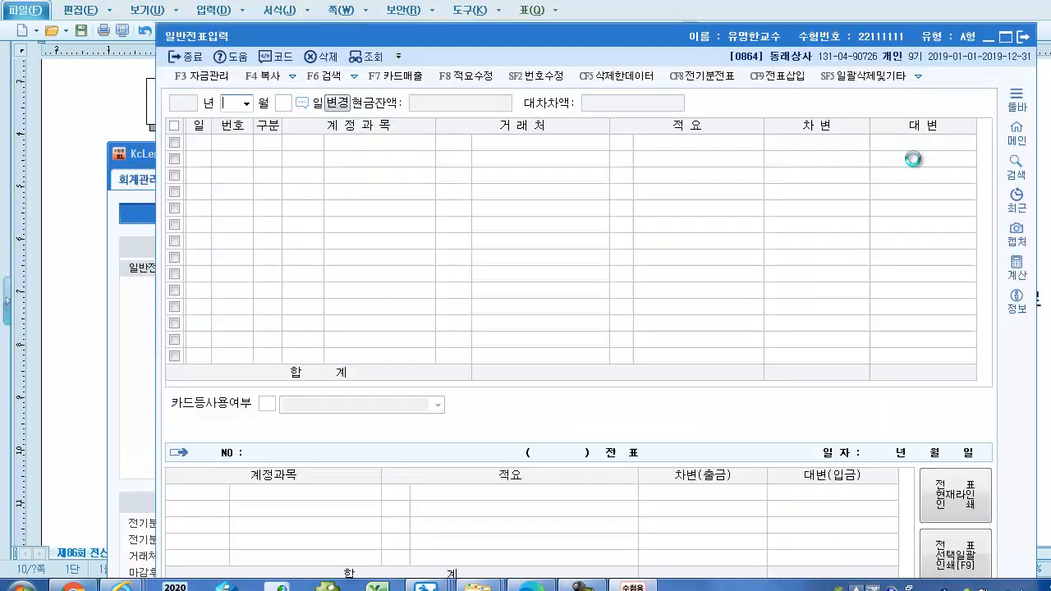
{"action": "left_click_drag", "start_coordinate": [670, 37], "coordinate": [669, 257]}
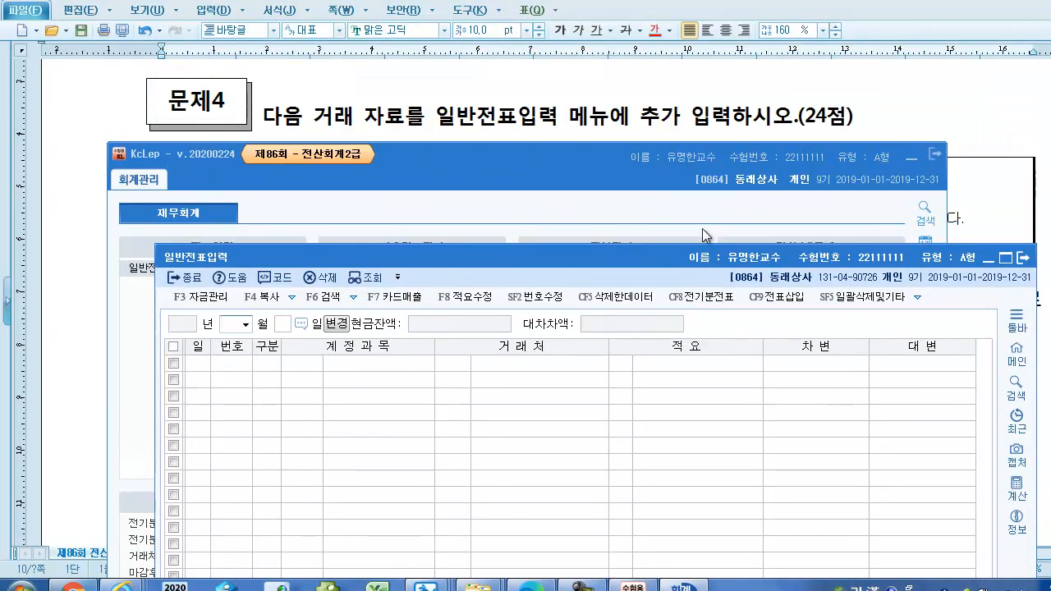
{"action": "left_click", "coordinate": [907, 156]}
{"action": "left_click_drag", "start_coordinate": [584, 259], "coordinate": [544, 355]}
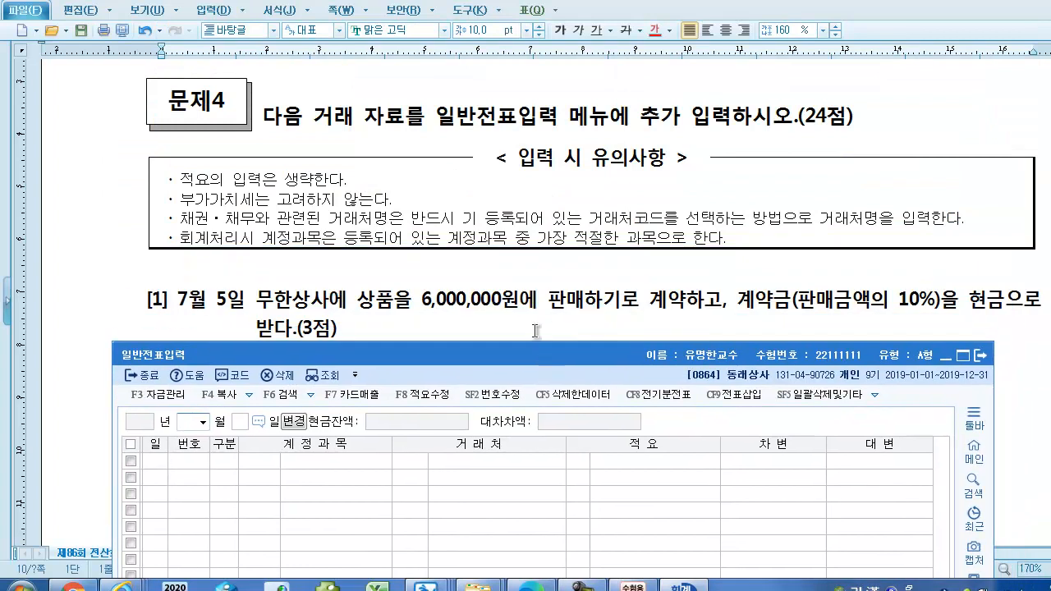
Step: Read 문제4 [1] and its answer in the exam document, and return to the 일반전표입력 window
{"action": "left_click", "coordinate": [535, 329]}
{"action": "scroll", "coordinate": [534, 331], "scroll_direction": "down", "scroll_amount": 3}
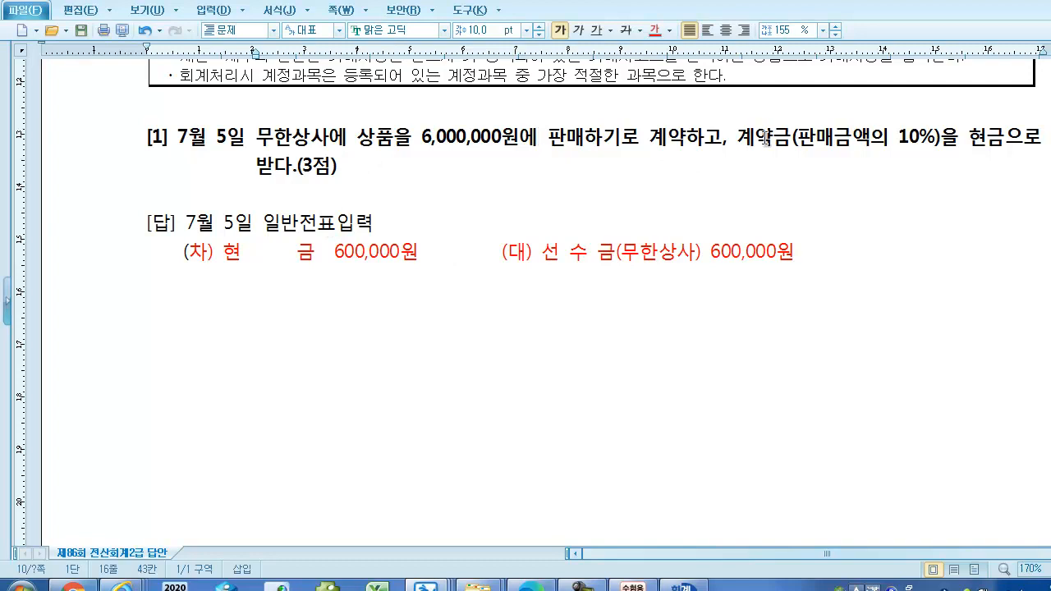
{"action": "type", "text": ","}
{"action": "left_click", "coordinate": [1004, 138]}
{"action": "left_click", "coordinate": [682, 586]}
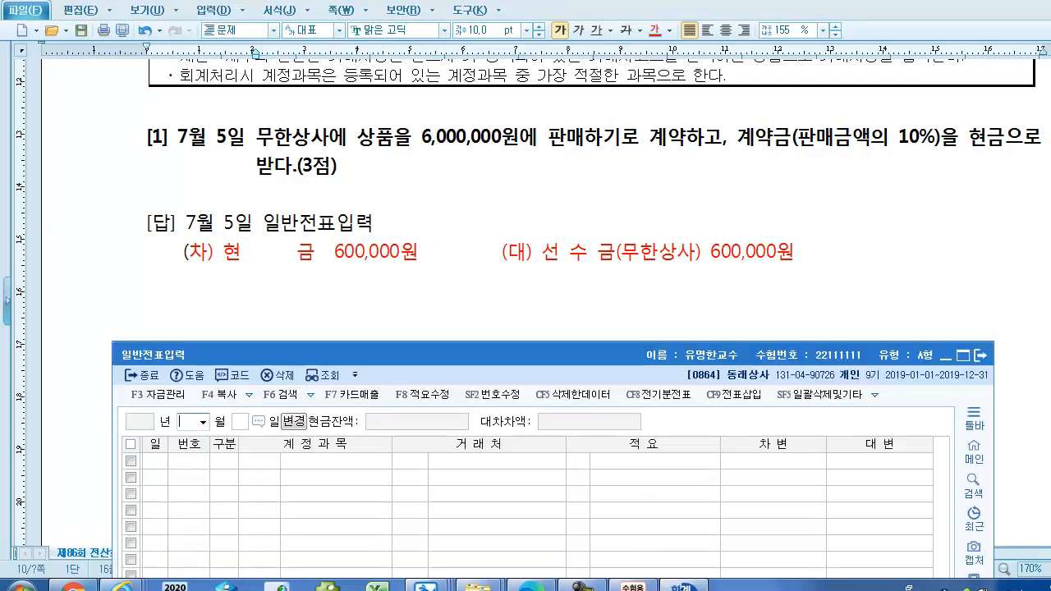
Step: Place the voucher window below the answer to [1] and set the voucher date to month 7, day 5
{"action": "left_click_drag", "start_coordinate": [465, 354], "coordinate": [444, 300]}
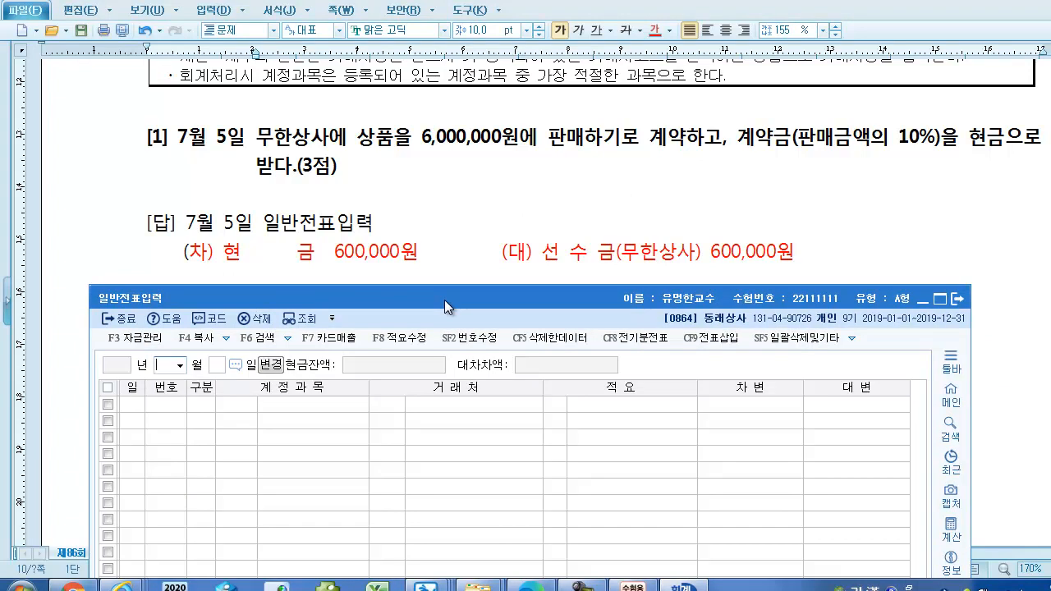
{"action": "type", "text": "7"}
{"action": "key", "text": "Return"}
{"action": "type", "text": "5"}
{"action": "key", "text": "Return"}
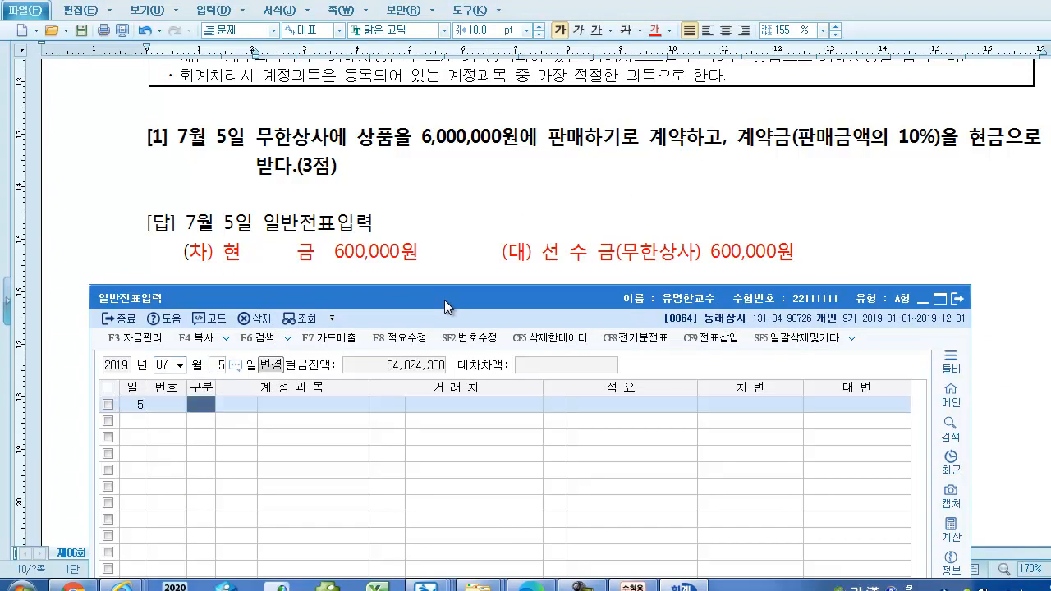
Step: Enter a 차변 line for account 101 현금 with an amount of 600,000
{"action": "type", "text": "3"}
{"action": "key", "text": "Return"}
{"action": "type", "text": "101"}
{"action": "key", "text": "Return"}
{"action": "key", "text": "Return"}
{"action": "key", "text": "Return"}
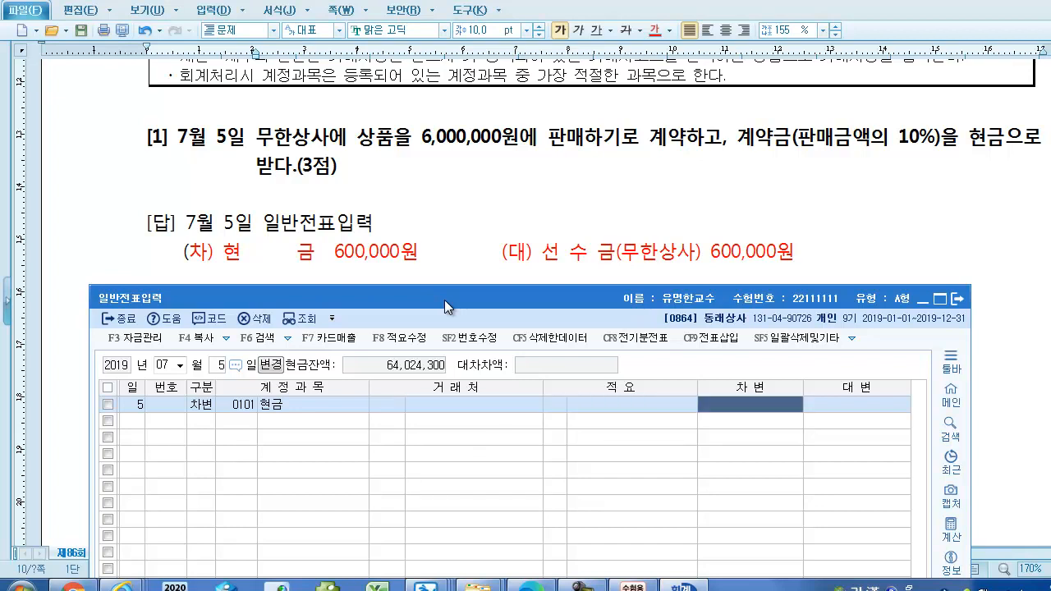
{"action": "type", "text": "600,000"}
{"action": "key", "text": "Return"}
Step: Enter a 대변 line for 선수금 with 거래처 무한상사 and an amount of 600,000, and return to the exam document
{"action": "type", "text": "4"}
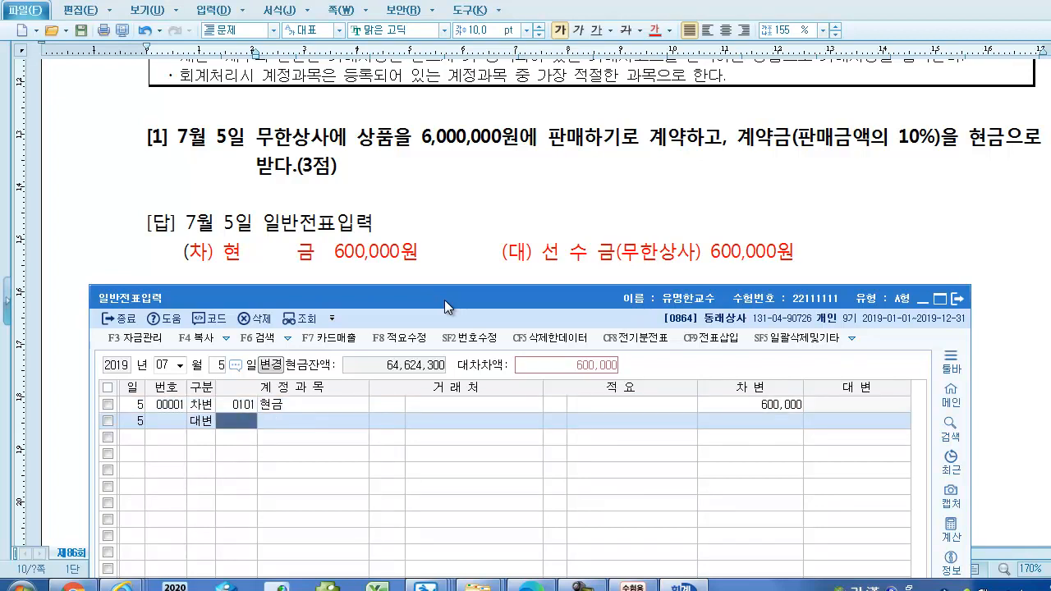
{"action": "type", "text": "선수"}
{"action": "key", "text": "Return"}
{"action": "key", "text": "Return"}
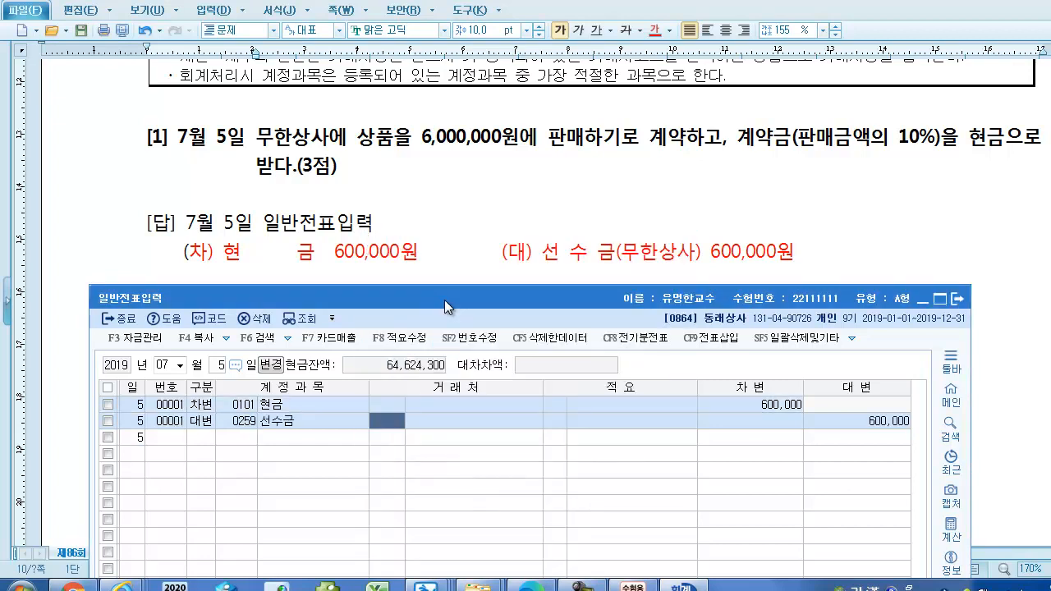
{"action": "type", "text": "무한"}
{"action": "key", "text": "Return"}
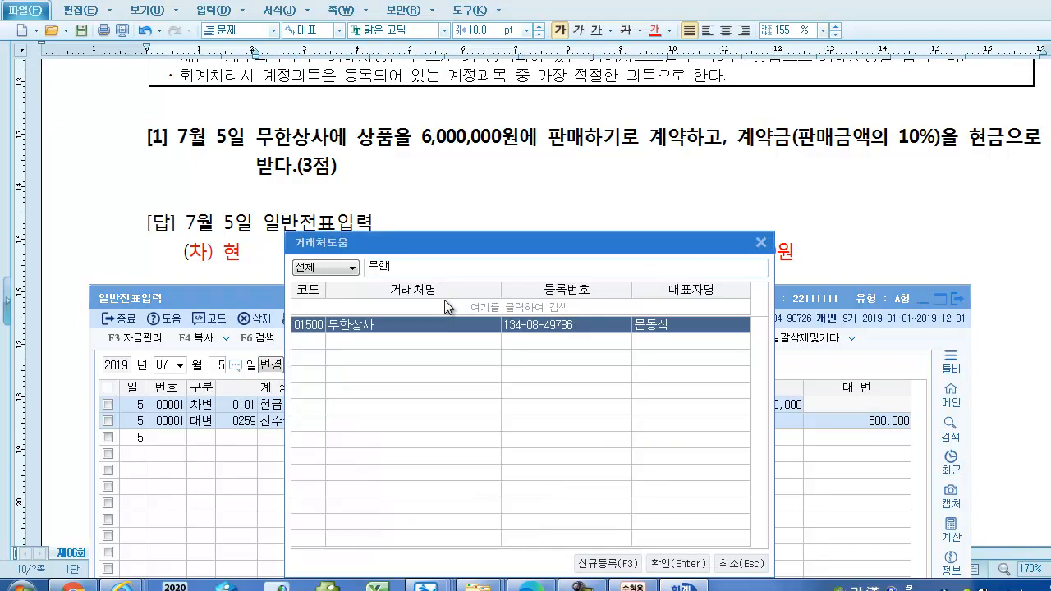
{"action": "key", "text": "Return"}
{"action": "key", "text": "Return"}
{"action": "key", "text": "Return"}
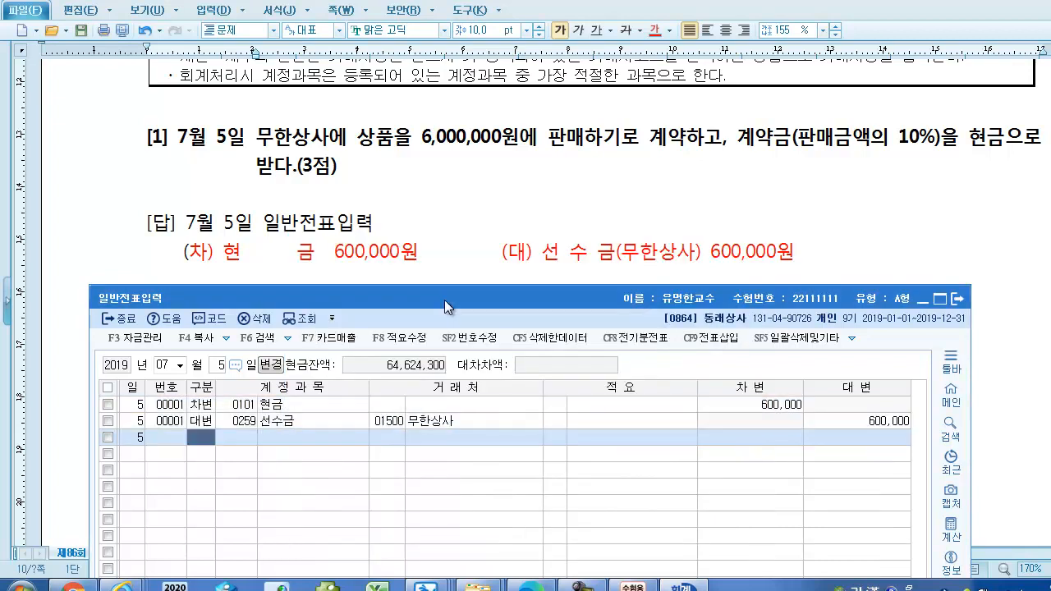
{"action": "left_click", "coordinate": [462, 254]}
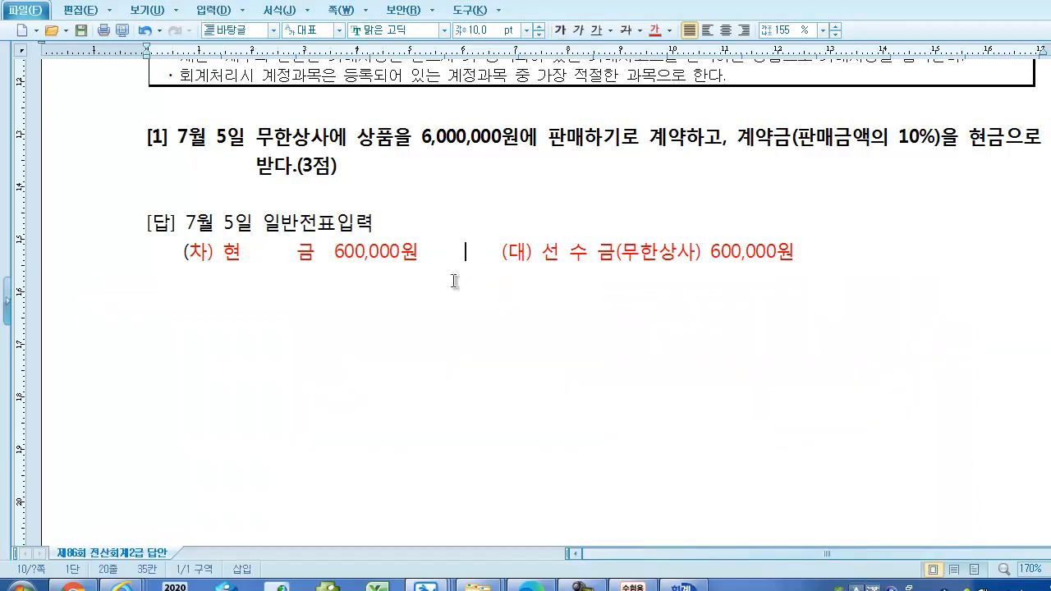
Step: Read 문제4 [2] and its answer in the exam document, and return to the 일반전표입력 window
{"action": "scroll", "coordinate": [453, 284], "scroll_direction": "down", "scroll_amount": 3}
{"action": "scroll", "coordinate": [452, 284], "scroll_direction": "down", "scroll_amount": 8}
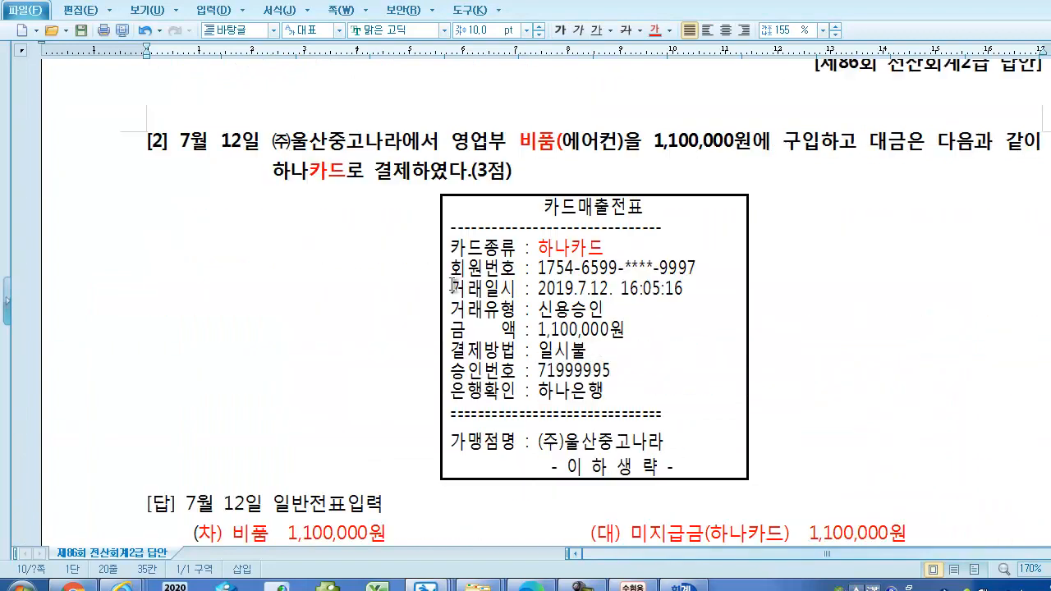
{"action": "scroll", "coordinate": [453, 284], "scroll_direction": "down", "scroll_amount": 3}
{"action": "scroll", "coordinate": [453, 284], "scroll_direction": "up", "scroll_amount": 3}
{"action": "scroll", "coordinate": [620, 472], "scroll_direction": "down", "scroll_amount": 2}
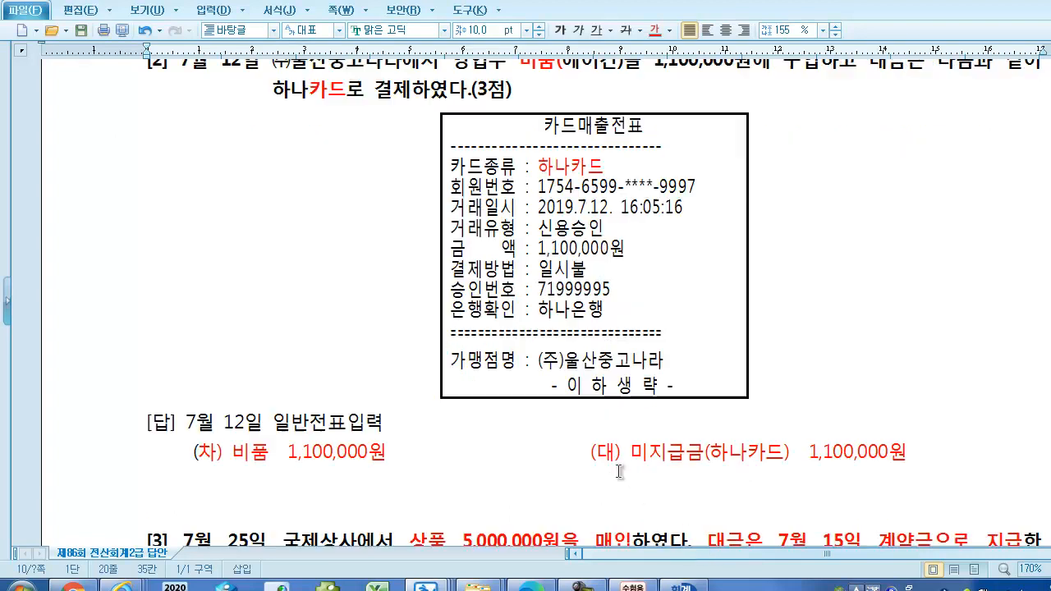
{"action": "scroll", "coordinate": [619, 472], "scroll_direction": "up", "scroll_amount": 2}
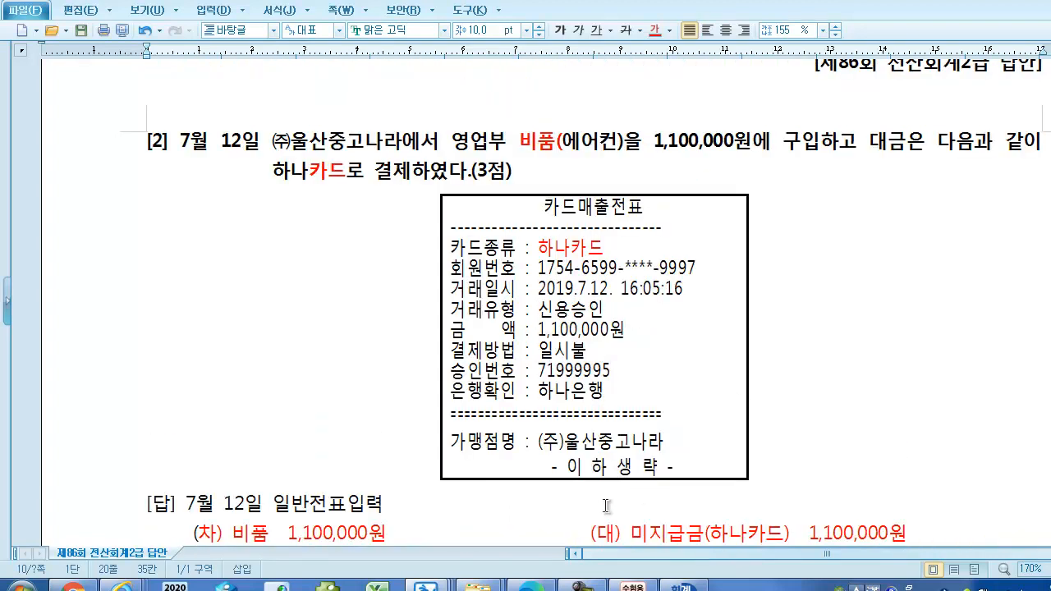
{"action": "left_click", "coordinate": [685, 586]}
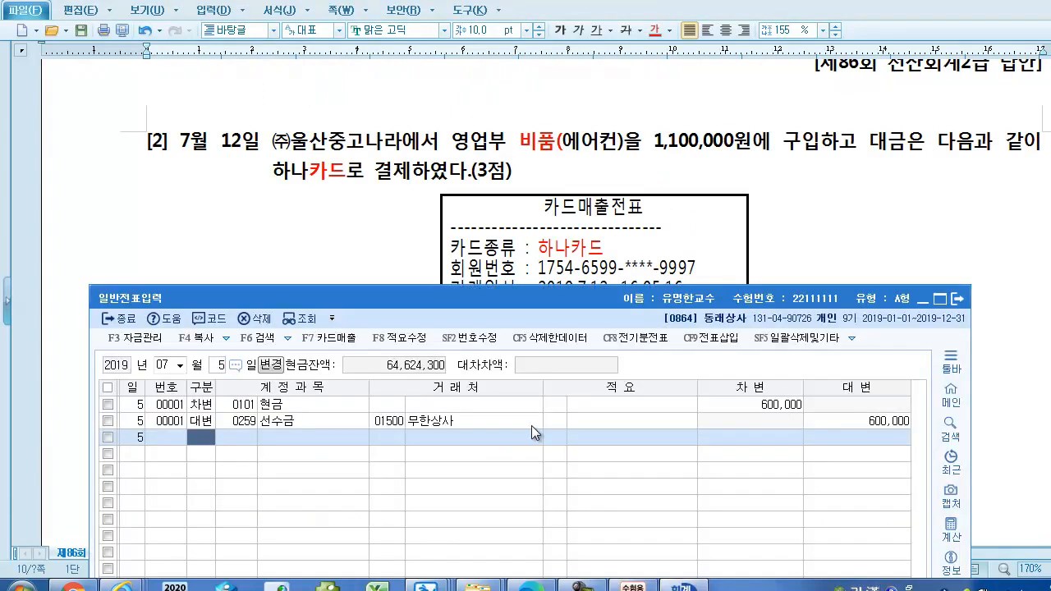
Step: Move the voucher window slightly up below the question text and set the voucher date to day 12 of month 7
{"action": "left_click_drag", "start_coordinate": [420, 297], "coordinate": [441, 291]}
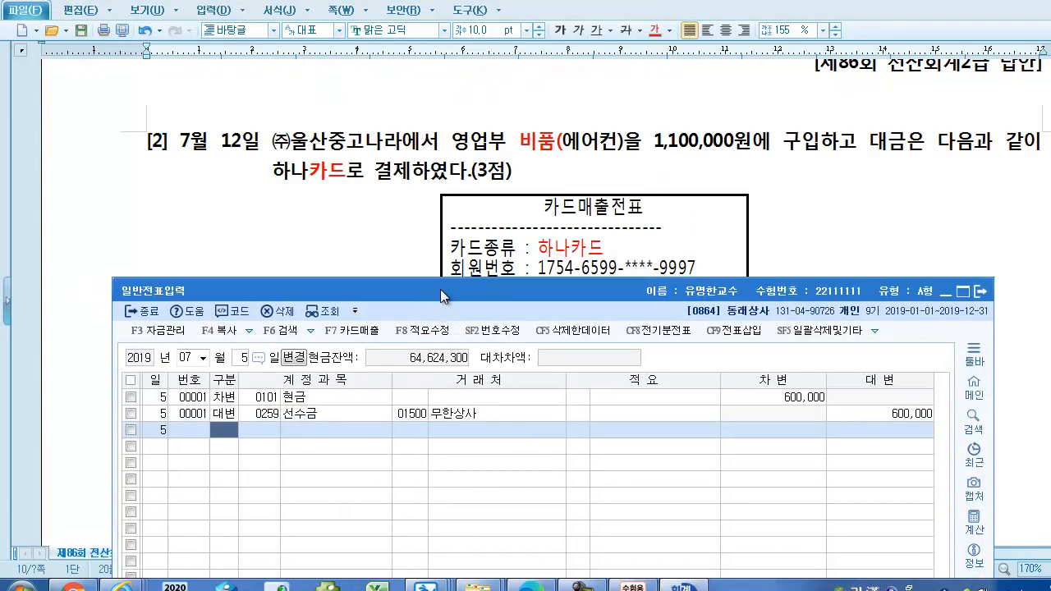
{"action": "left_click", "coordinate": [243, 358]}
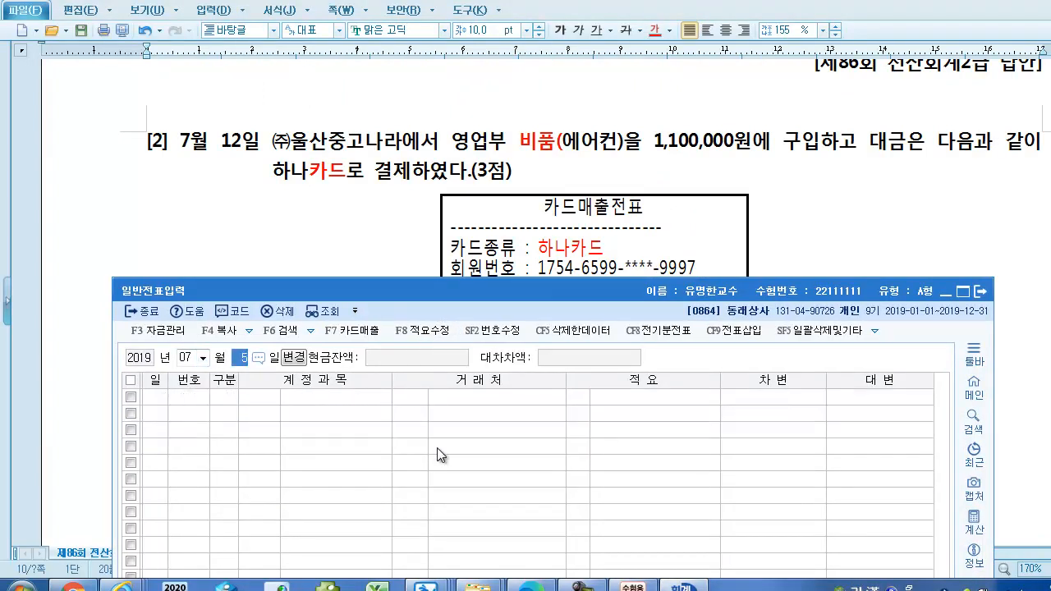
{"action": "type", "text": "12"}
{"action": "key", "text": "Return"}
Step: Enter a 차변 line for account 비품 with an amount of 1,100,000
{"action": "type", "text": "3"}
{"action": "key", "text": "Return"}
{"action": "type", "text": "비품"}
{"action": "key", "text": "Return"}
{"action": "key", "text": "Return"}
{"action": "key", "text": "Return"}
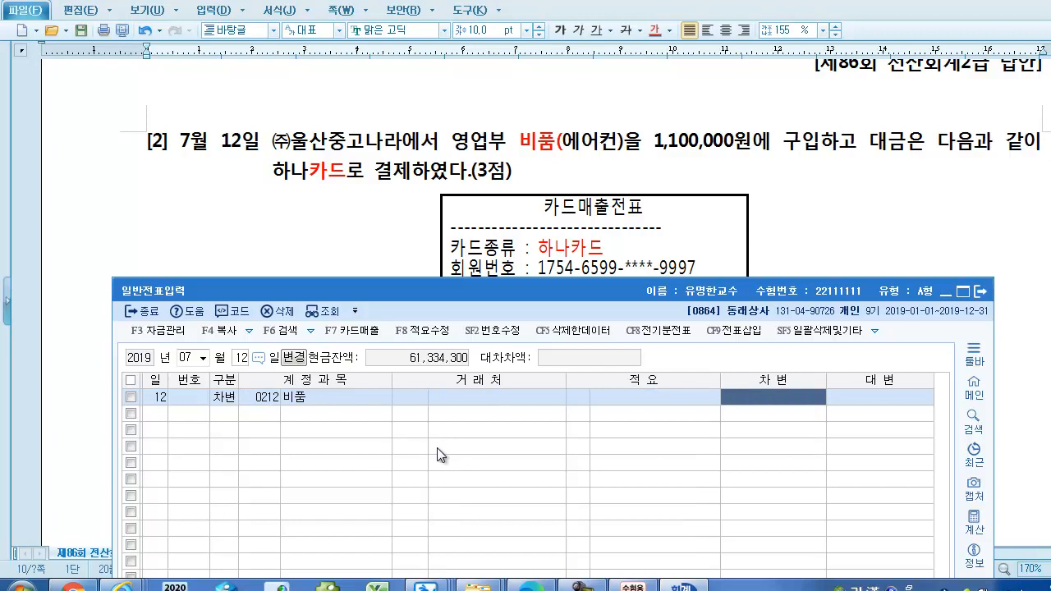
{"action": "type", "text": "1,100,000"}
{"action": "key", "text": "Return"}
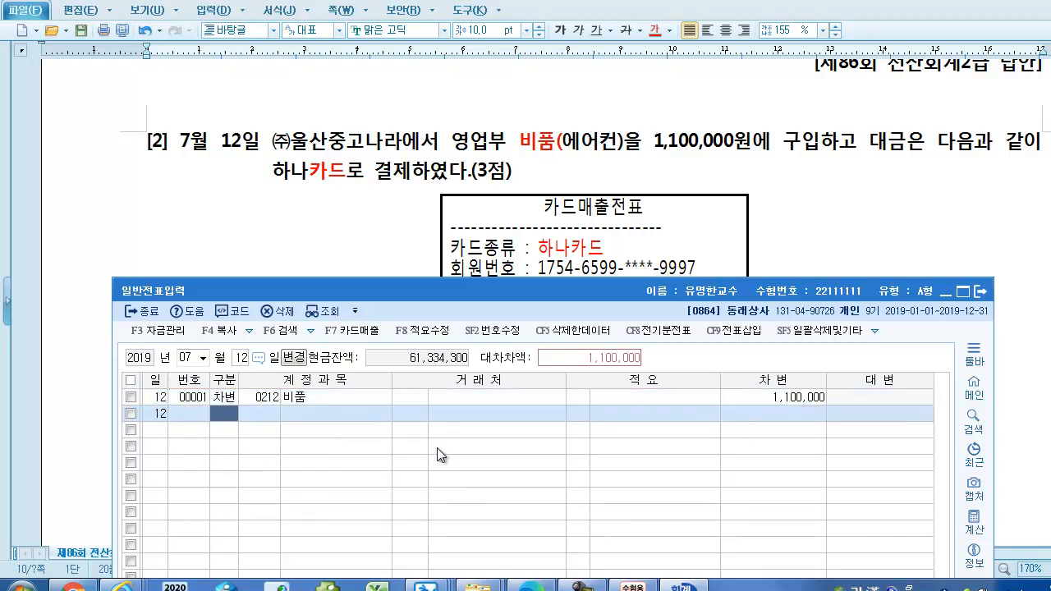
Step: Enter a 대변 line for 미지급금 with 거래처 하나카드 and an amount of 1,100,000
{"action": "type", "text": "4"}
{"action": "key", "text": "Return"}
{"action": "type", "text": "미지"}
{"action": "key", "text": "Return"}
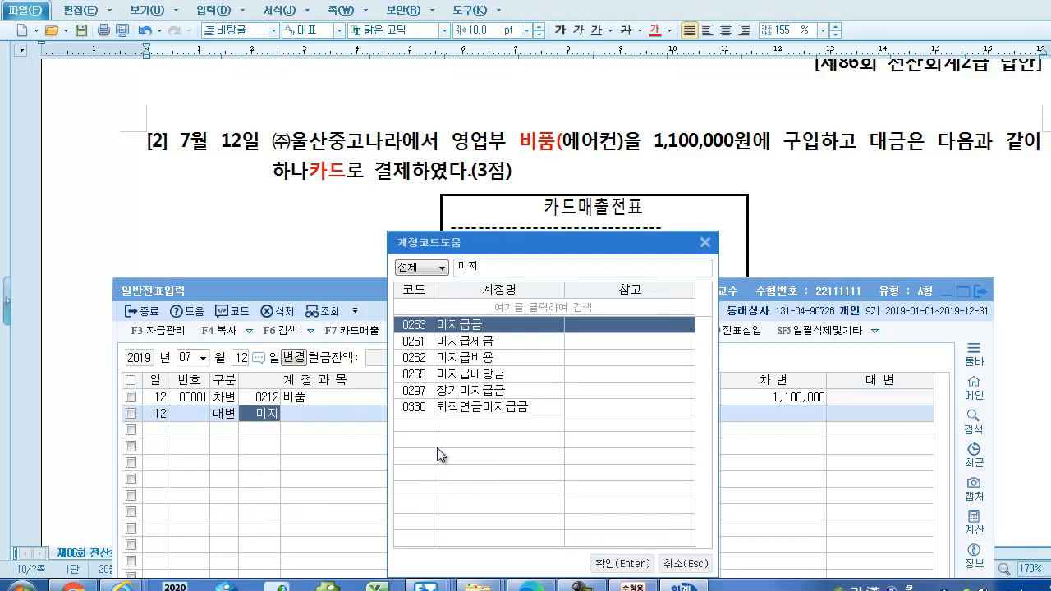
{"action": "key", "text": "Return"}
{"action": "type", "text": "하내"}
{"action": "key", "text": "Return"}
{"action": "key", "text": "Return"}
{"action": "key", "text": "Return"}
{"action": "key", "text": "Return"}
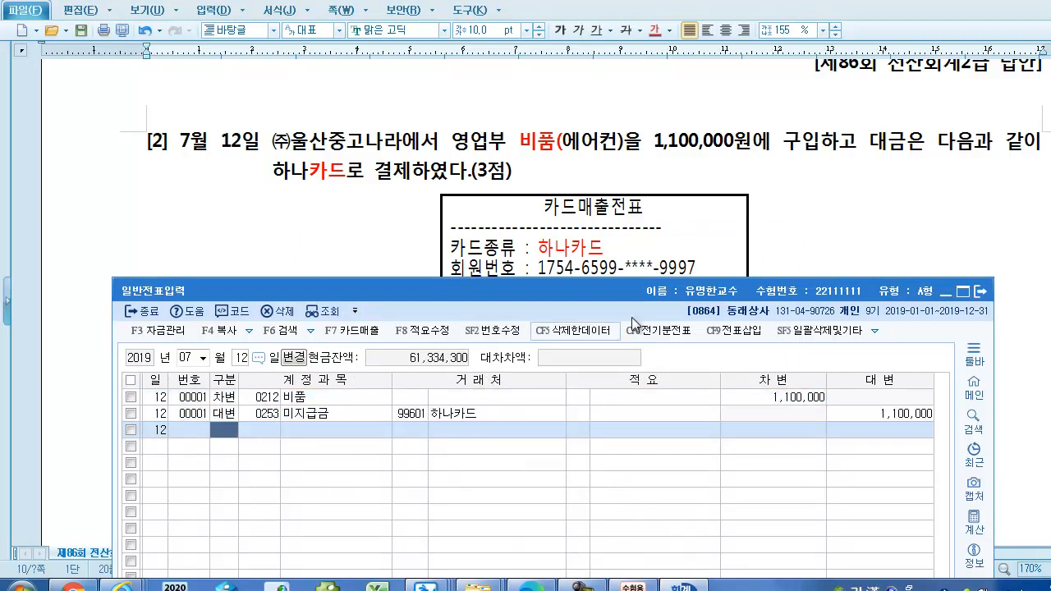
Step: Switch to 문제4 [3] in the exam document and color 선급금(국제상사) in its answer red
{"action": "left_click", "coordinate": [782, 252]}
{"action": "scroll", "coordinate": [782, 252], "scroll_direction": "down", "scroll_amount": 10}
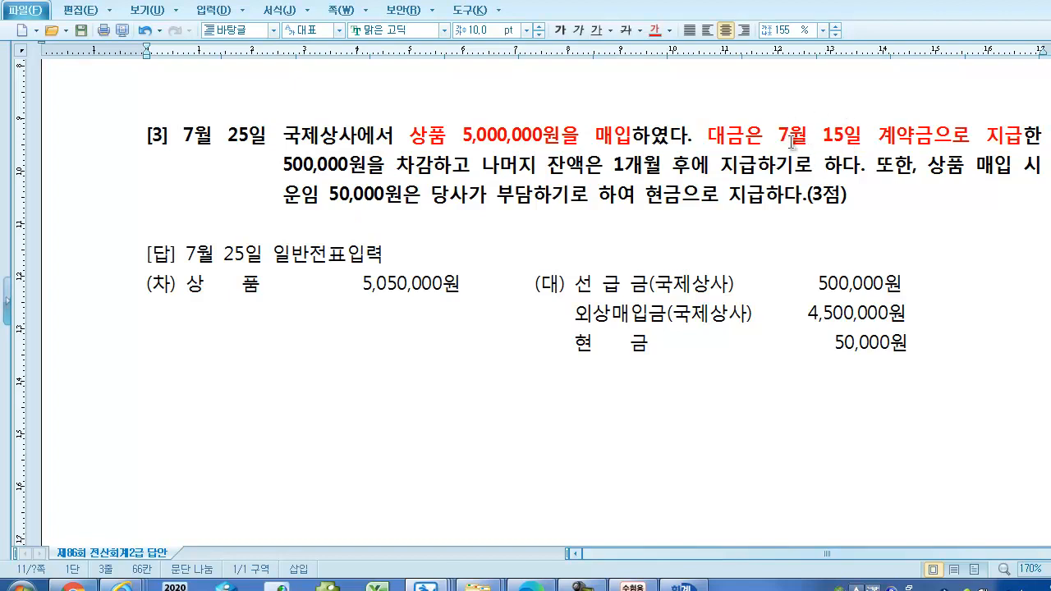
{"action": "left_click_drag", "start_coordinate": [575, 289], "coordinate": [743, 288]}
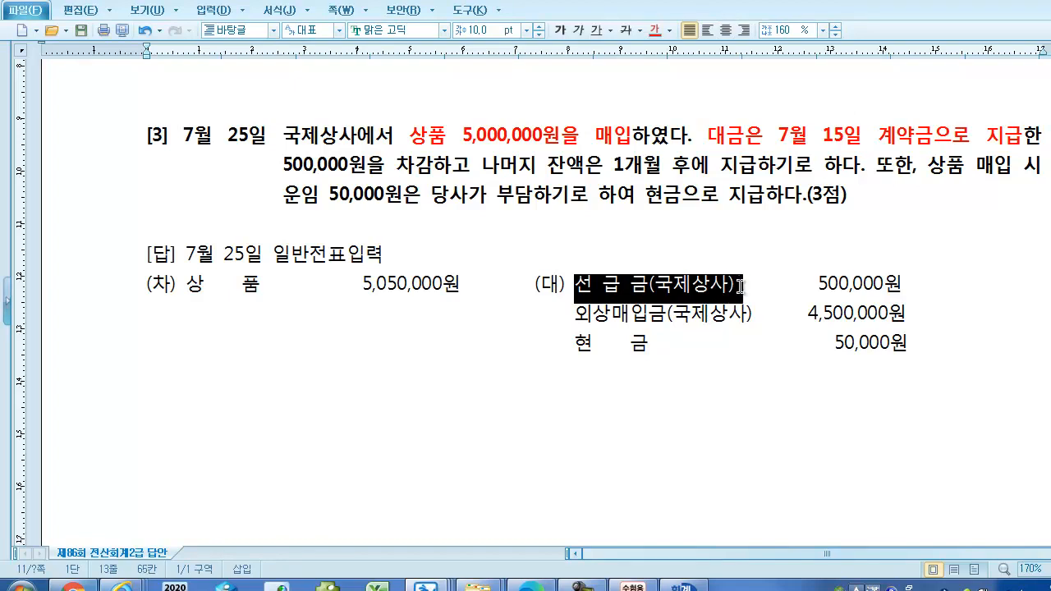
{"action": "left_click", "coordinate": [656, 30]}
{"action": "left_click", "coordinate": [589, 315]}
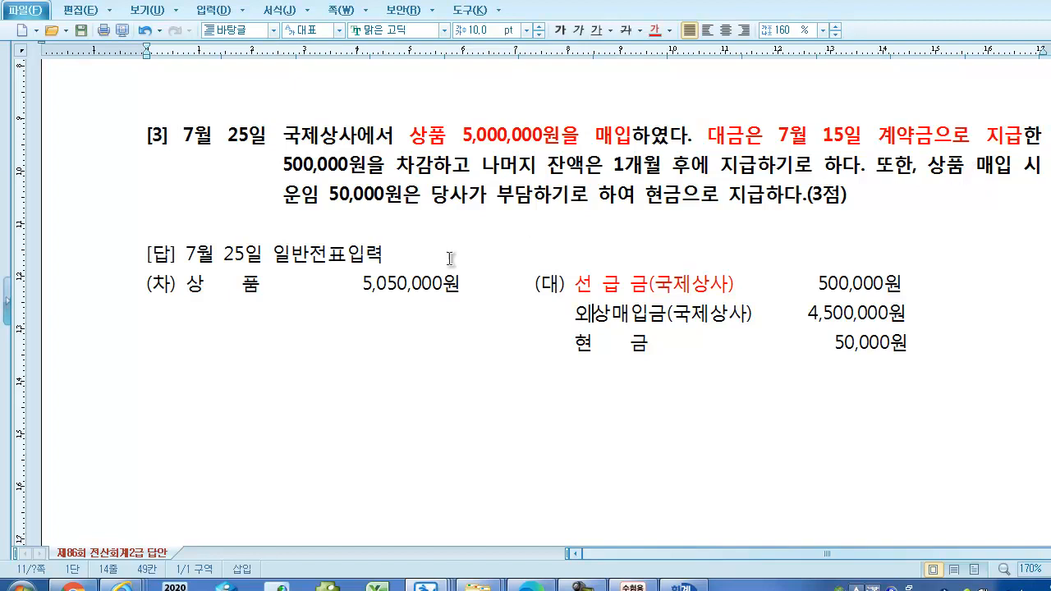
Step: Color the phrases 운임 50,000원은 and 현금 in the text of question [3] red
{"action": "left_click", "coordinate": [290, 203]}
{"action": "left_click_drag", "start_coordinate": [289, 204], "coordinate": [421, 204]}
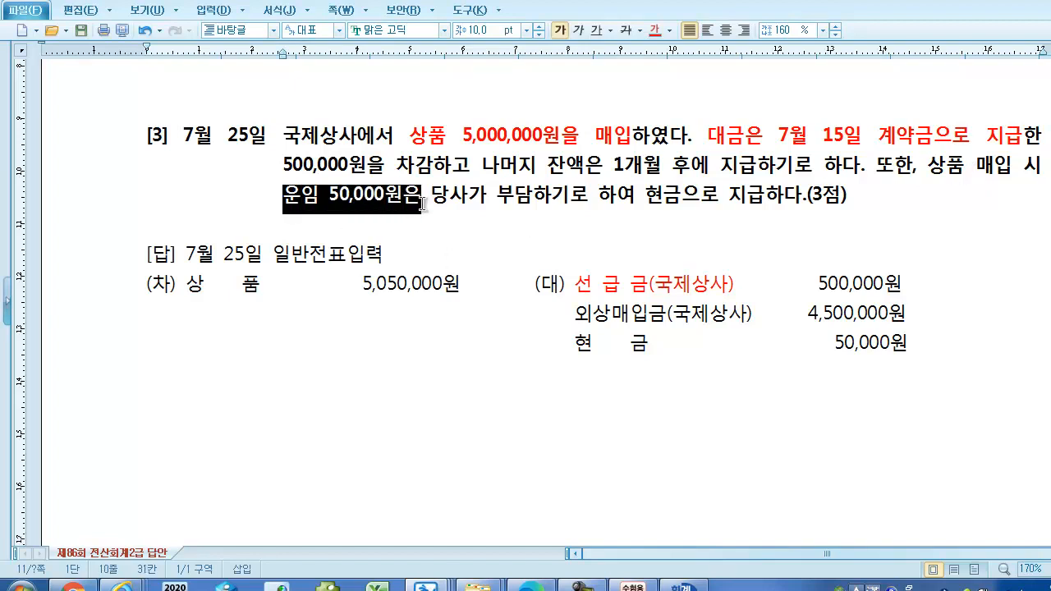
{"action": "left_click", "coordinate": [656, 31]}
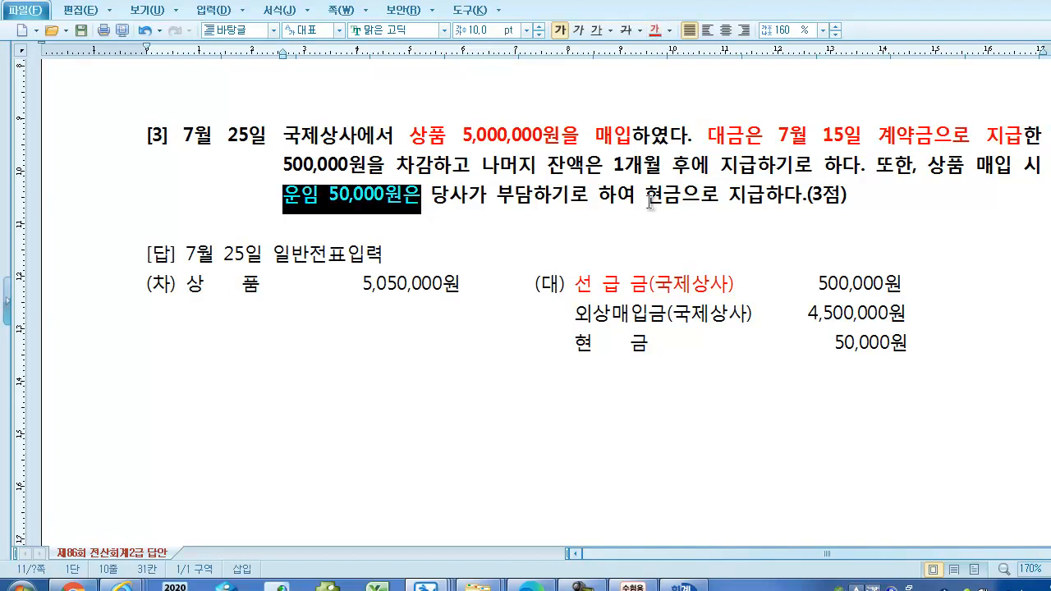
{"action": "left_click_drag", "start_coordinate": [649, 202], "coordinate": [681, 203]}
{"action": "left_click", "coordinate": [656, 32]}
{"action": "left_click", "coordinate": [539, 225]}
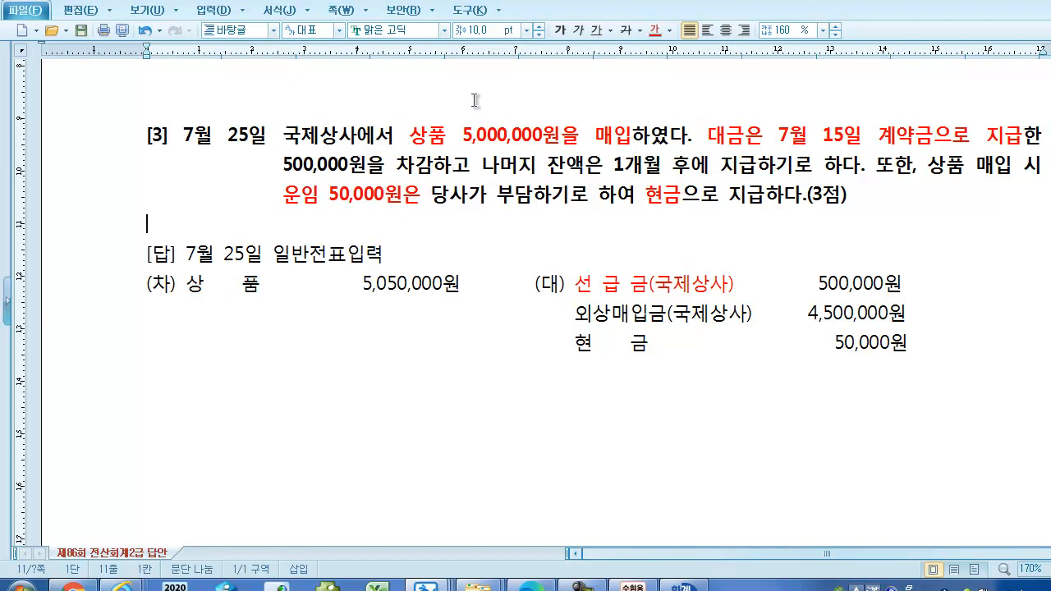
Step: Color the 차변 entry 상품 5,050,000원 in the answer to [3] red
{"action": "left_click_drag", "start_coordinate": [184, 288], "coordinate": [461, 292]}
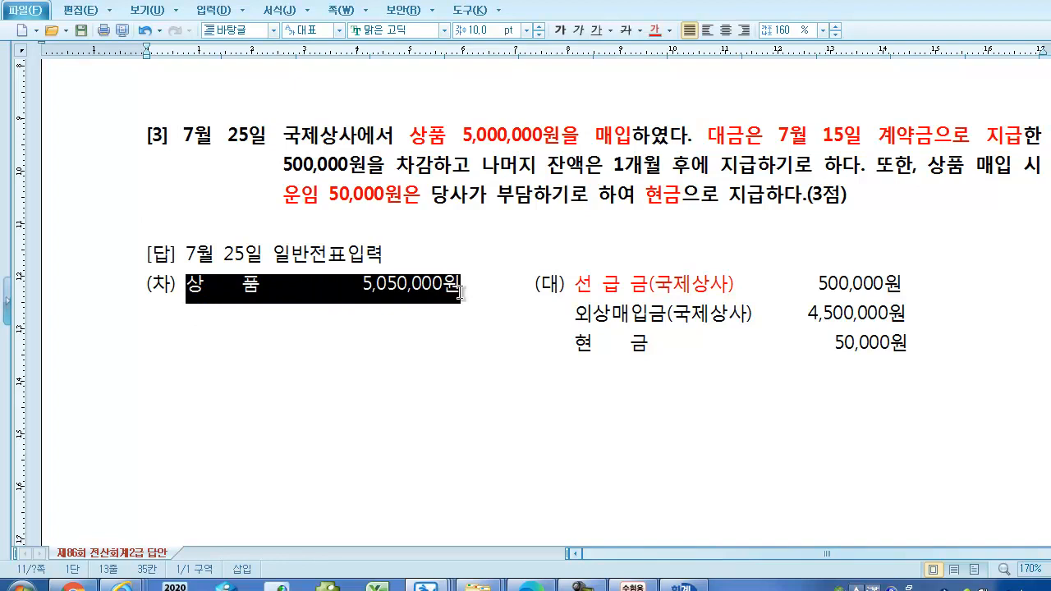
{"action": "left_click", "coordinate": [654, 31]}
{"action": "left_click", "coordinate": [509, 294]}
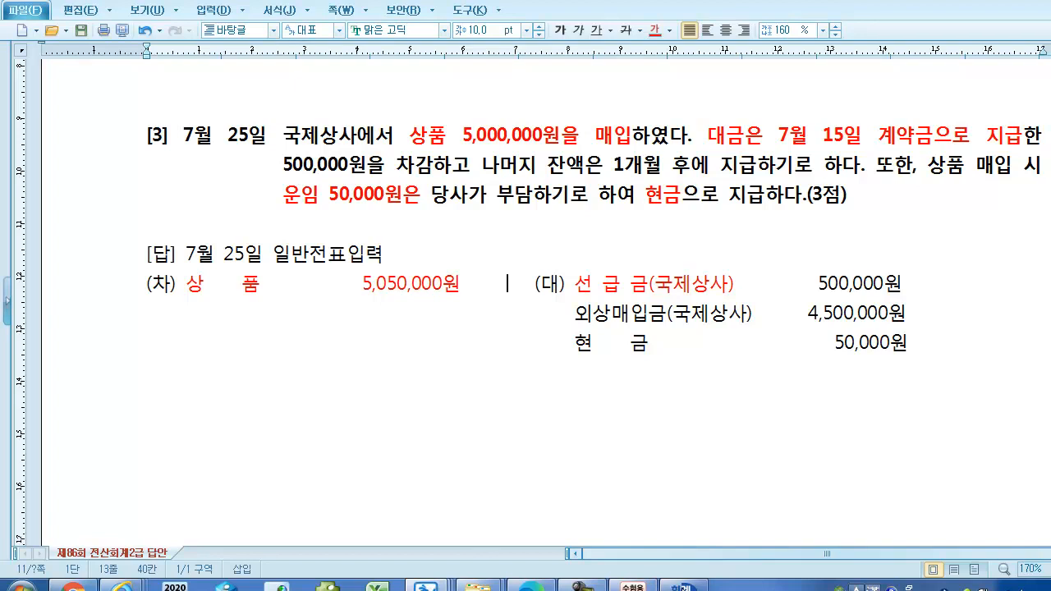
Step: Bring the 일반전표입력 window back, place it below the text of question [3], and set the voucher day to 25
{"action": "left_click", "coordinate": [686, 585]}
{"action": "left_click_drag", "start_coordinate": [437, 291], "coordinate": [433, 231]}
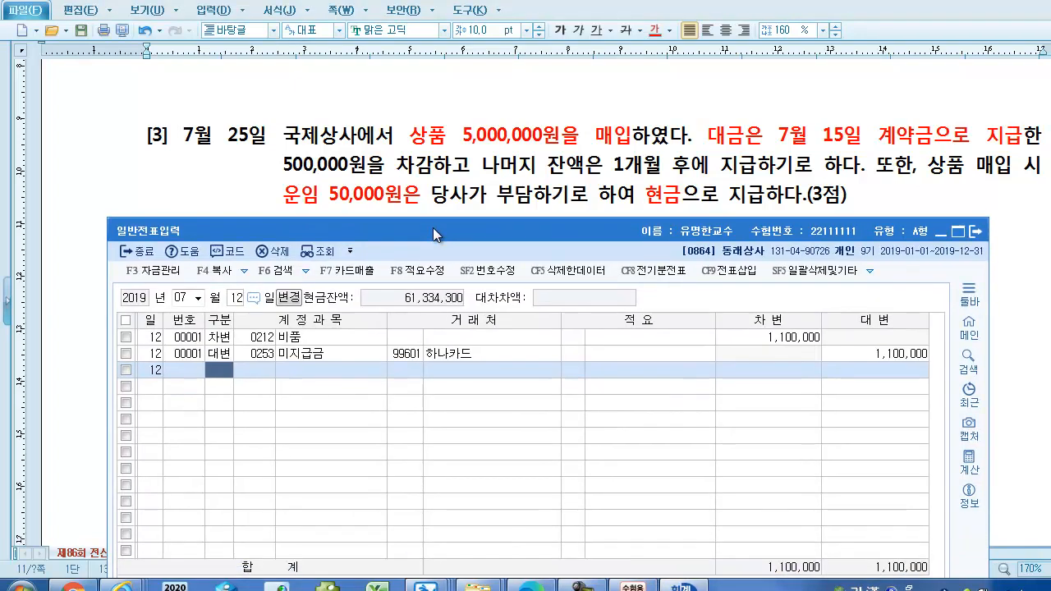
{"action": "left_click", "coordinate": [242, 297]}
{"action": "type", "text": "25"}
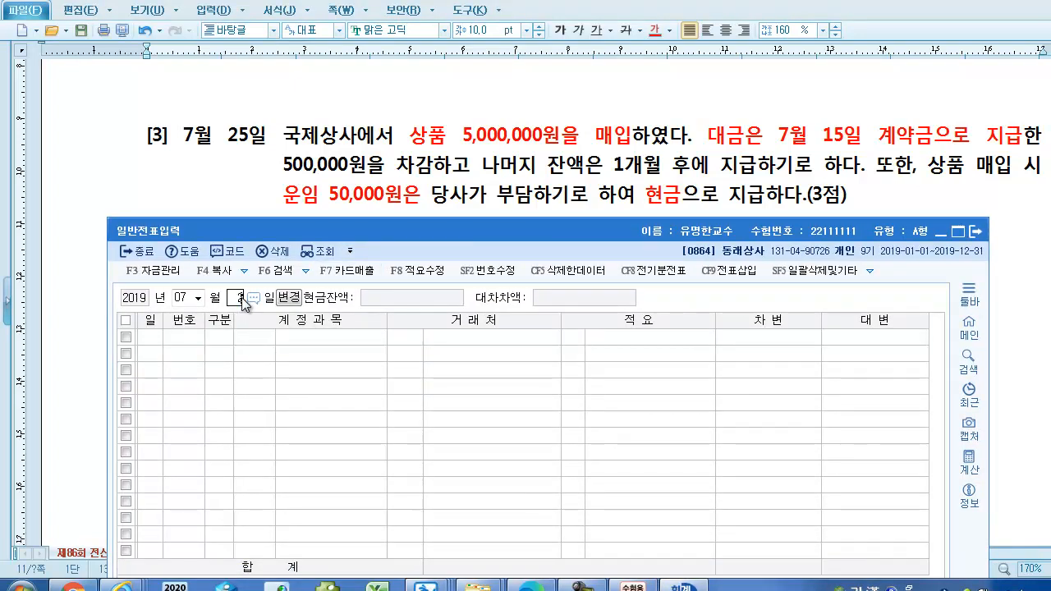
{"action": "key", "text": "Return"}
Step: Enter a 차변 line for account 상품 with an amount of 5,050,000
{"action": "type", "text": "3상품"}
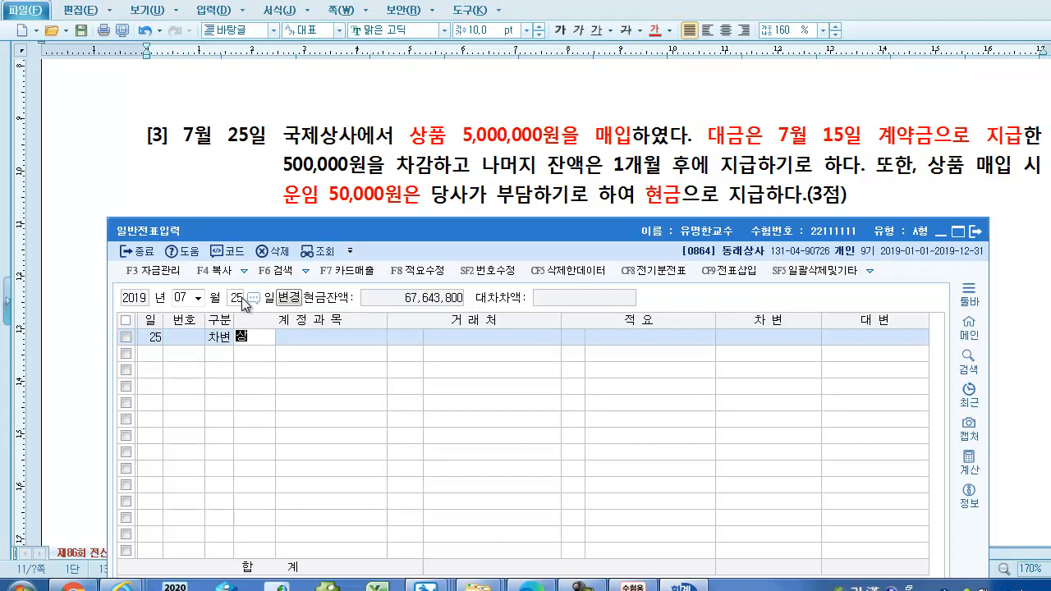
{"action": "key", "text": "Return"}
{"action": "key", "text": "Return"}
{"action": "key", "text": "Return"}
{"action": "key", "text": "Return"}
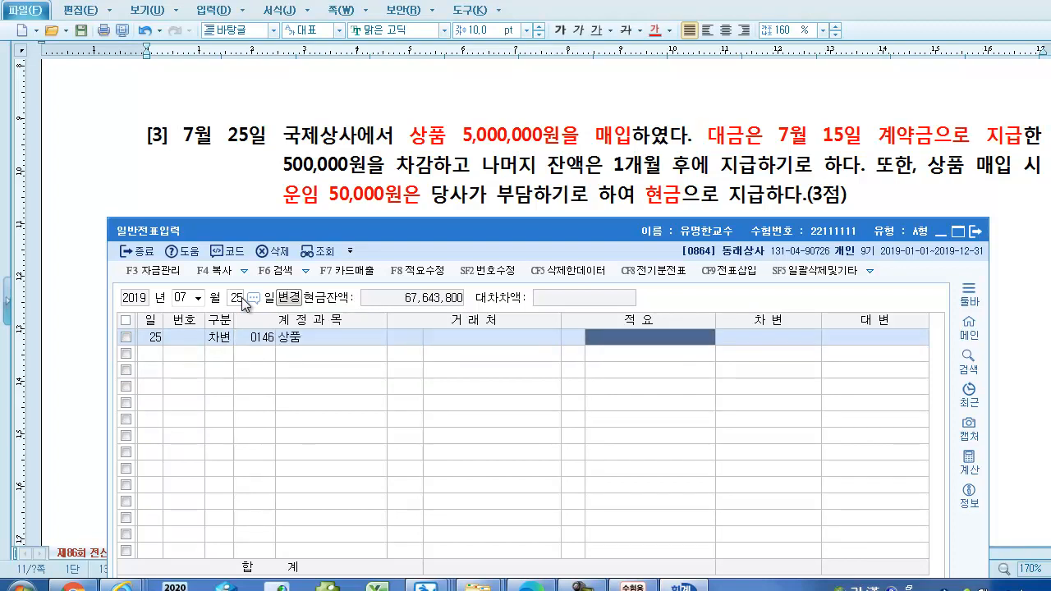
{"action": "type", "text": "5,050,000"}
{"action": "key", "text": "Return"}
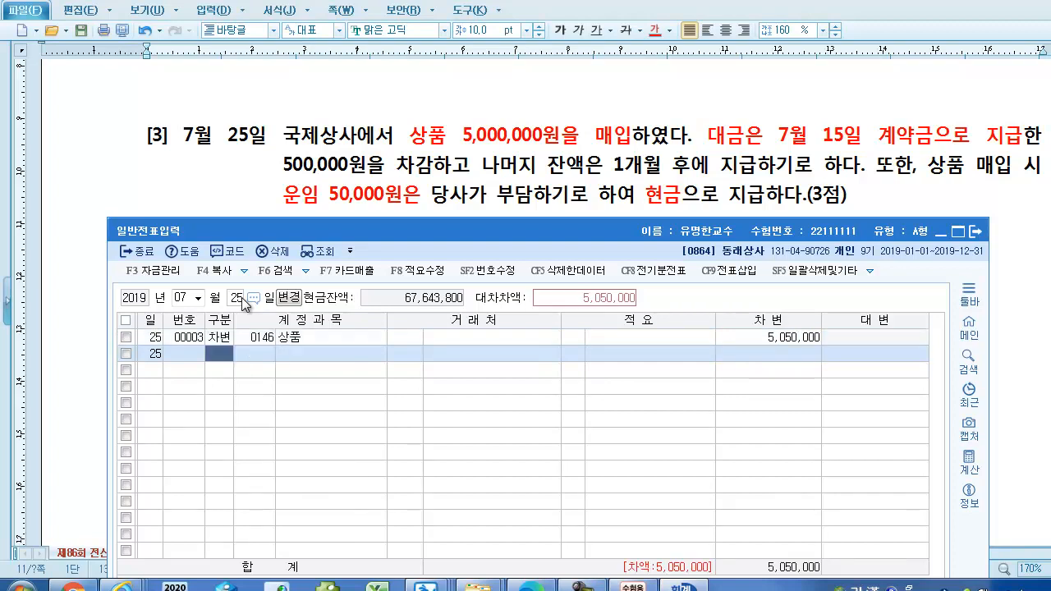
Step: Enter a 대변 line for 선급금 with 거래처 국제상사 and an amount of 500,000
{"action": "type", "text": "4"}
{"action": "key", "text": "Return"}
{"action": "type", "text": "서"}
{"action": "type", "text": "급"}
{"action": "key", "text": "Return"}
{"action": "key", "text": "Return"}
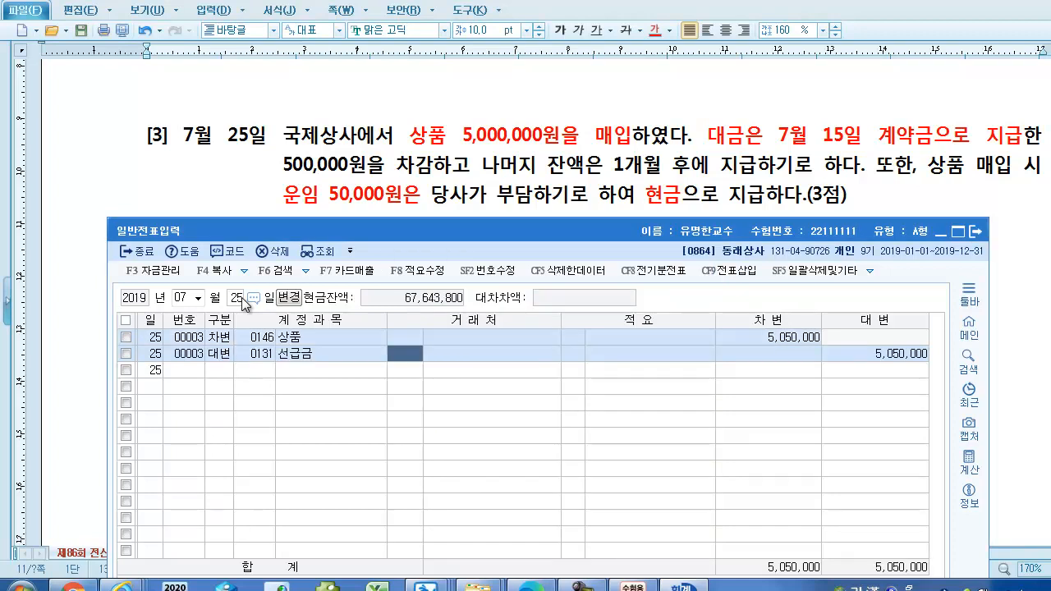
{"action": "type", "text": "국제"}
{"action": "key", "text": "Return"}
{"action": "key", "text": "Return"}
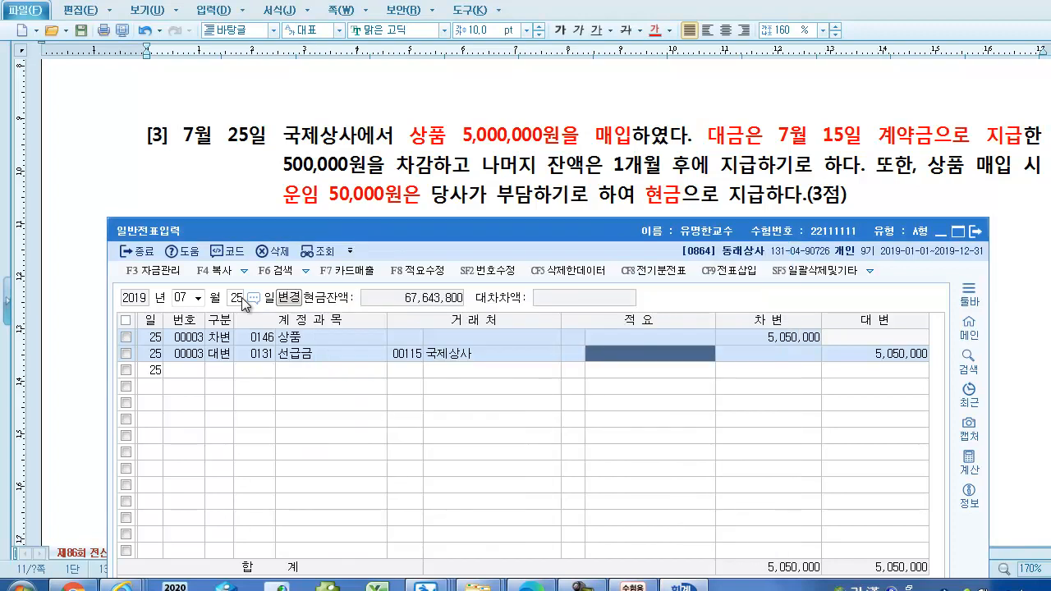
{"action": "key", "text": "Return"}
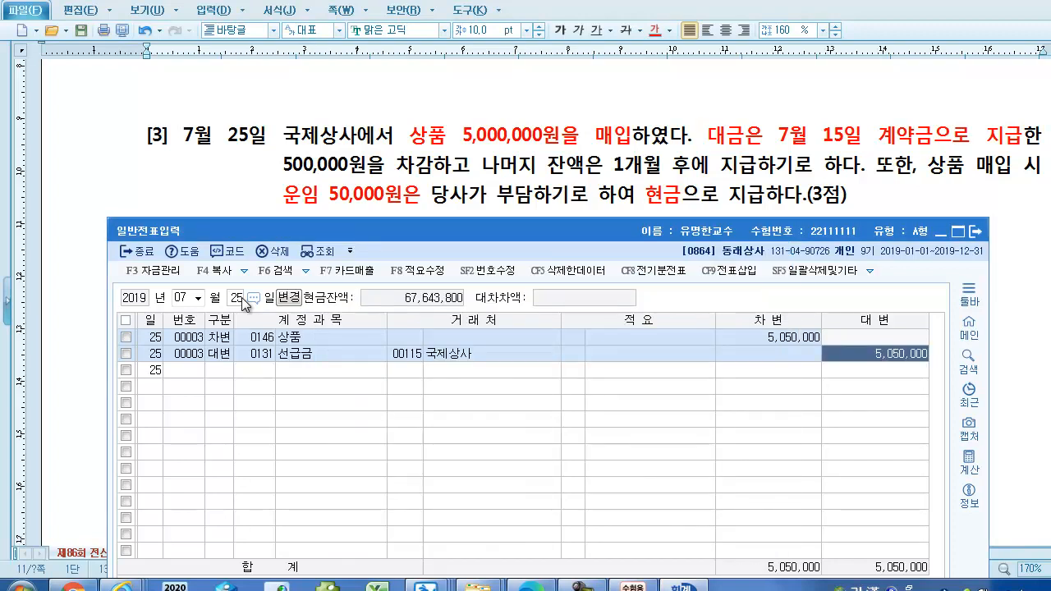
{"action": "type", "text": "500000"}
{"action": "key", "text": "Return"}
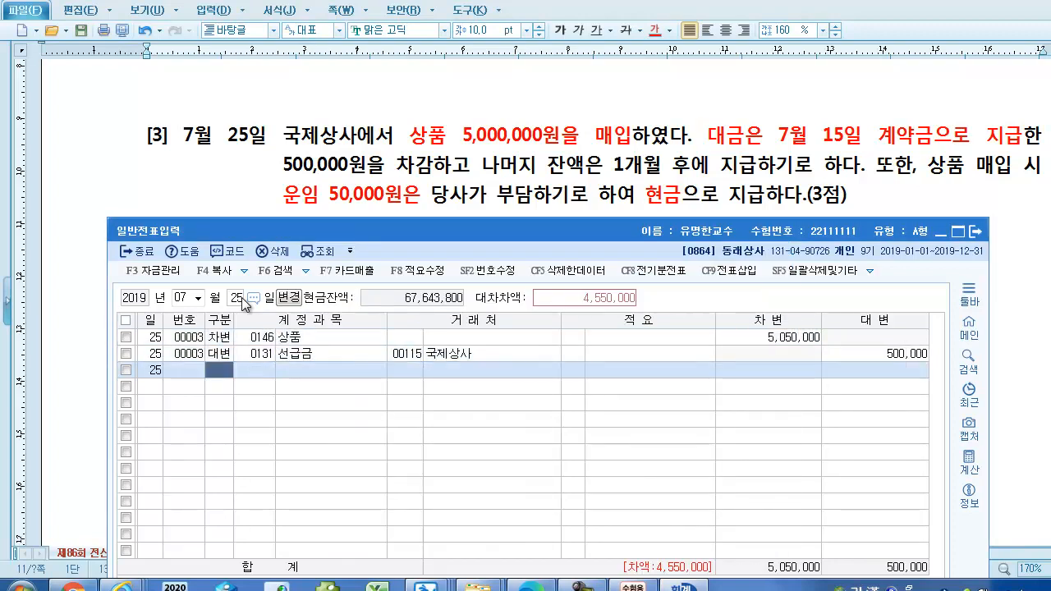
Step: Add another 대변 line and look up 외상 to pick account 0251 외상매입금
{"action": "type", "text": "4"}
{"action": "key", "text": "Return"}
{"action": "type", "text": "외상"}
{"action": "key", "text": "Return"}
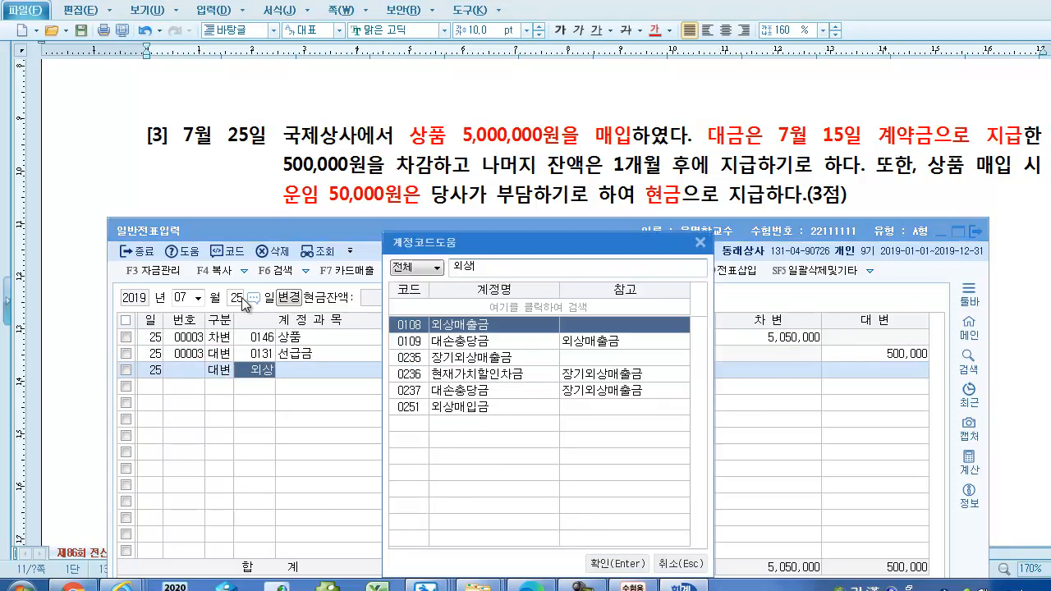
{"action": "key", "text": "Down"}
{"action": "key", "text": "Down"}
{"action": "key", "text": "Down"}
{"action": "key", "text": "Down"}
{"action": "key", "text": "Down"}
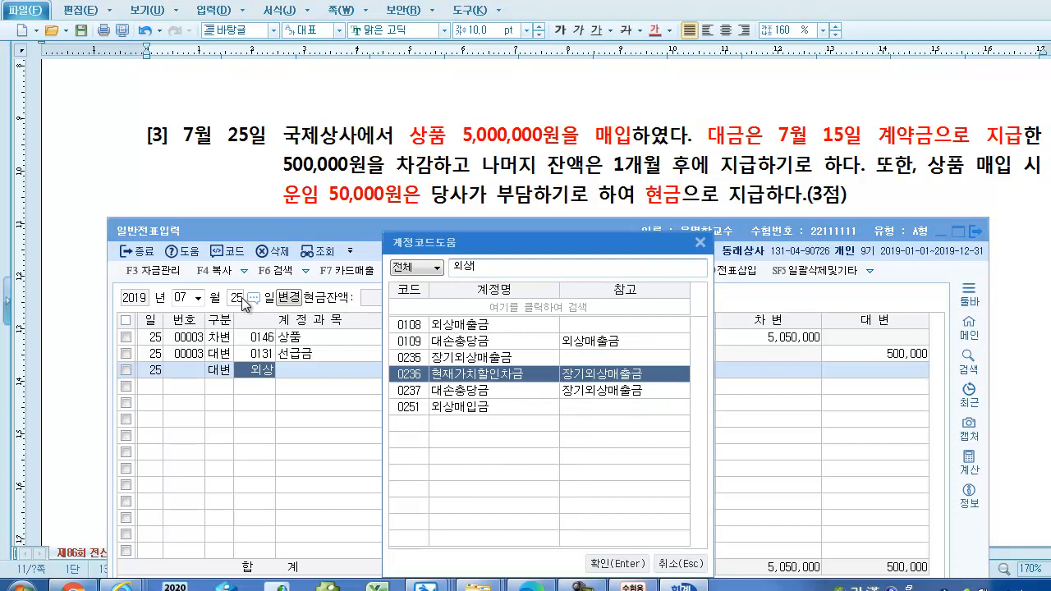
{"action": "key", "text": "Return"}
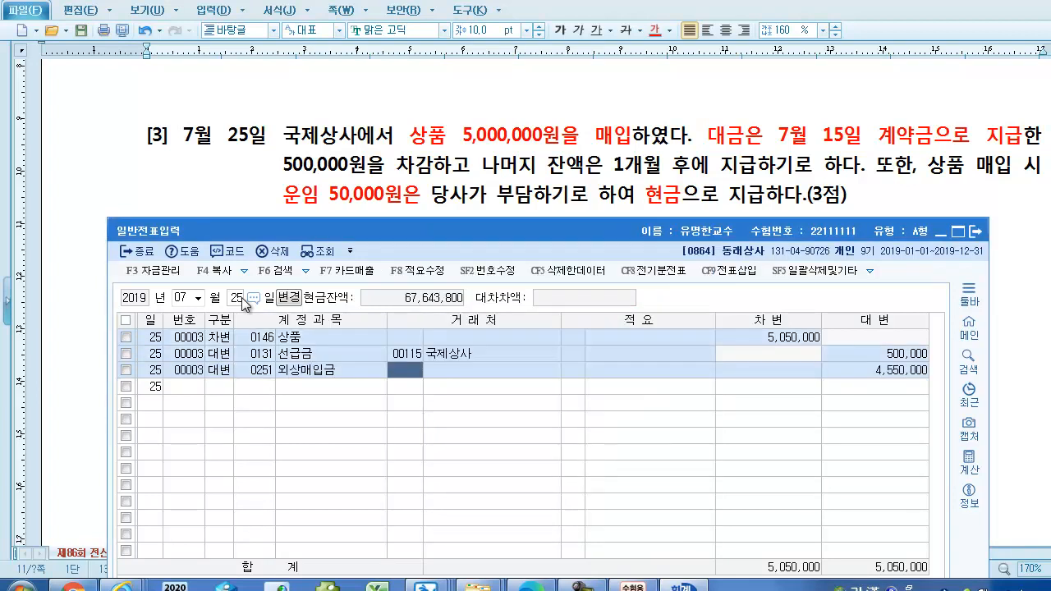
Step: Assign 거래처 국제상사 to the 외상매입금 line and set its amount to 4,500,000
{"action": "type", "text": "국제"}
{"action": "key", "text": "Return"}
{"action": "key", "text": "Return"}
{"action": "key", "text": "Return"}
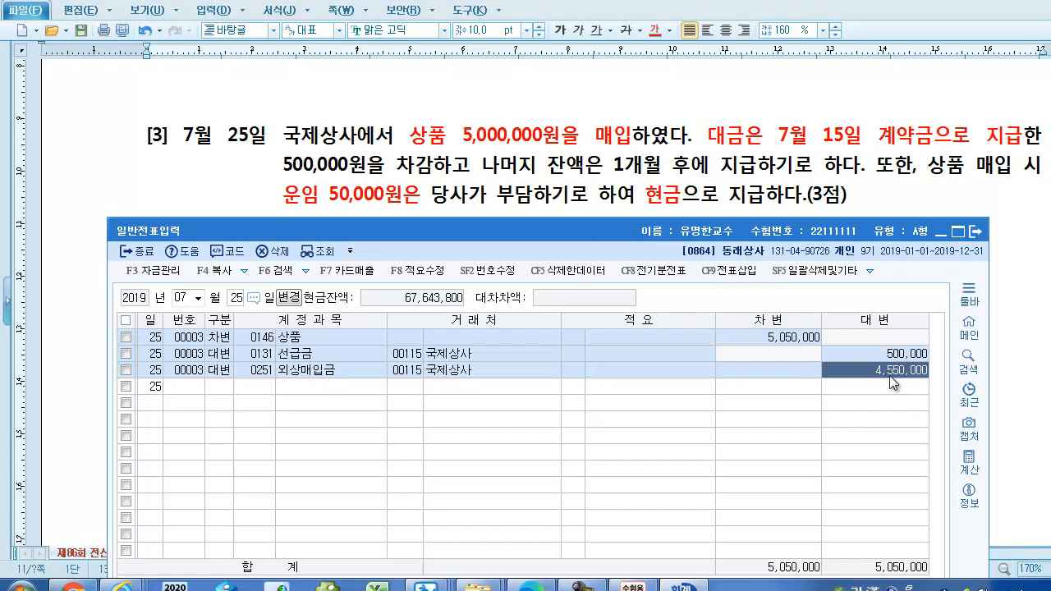
{"action": "type", "text": "45"}
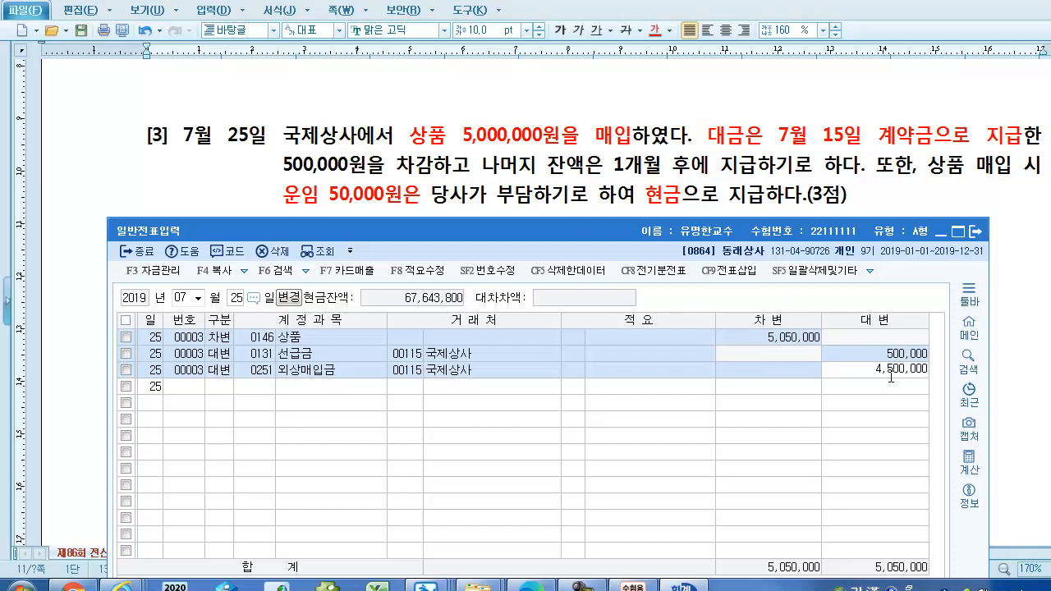
{"action": "key", "text": "Return"}
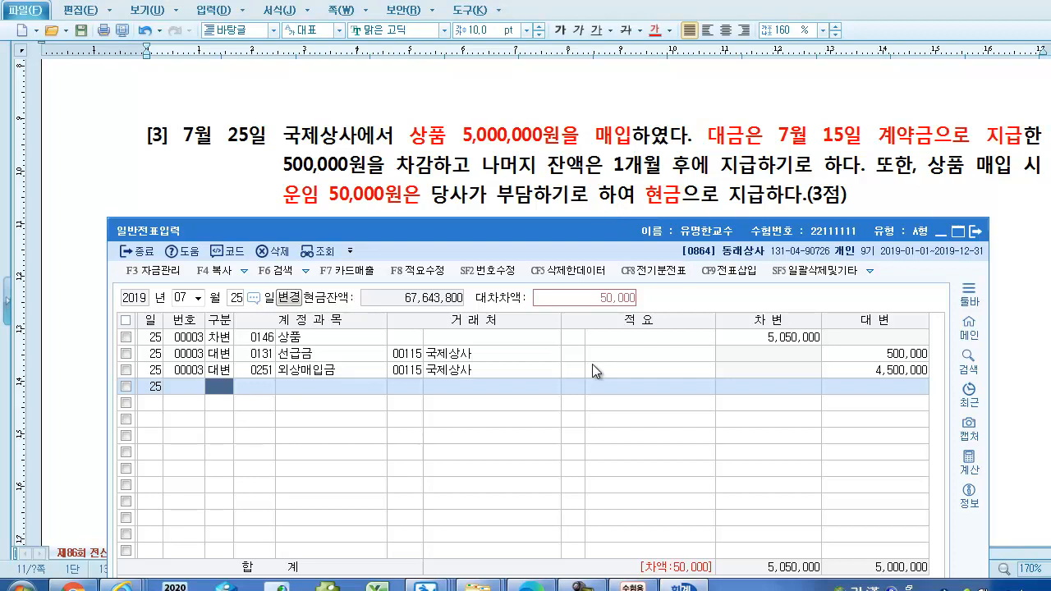
Step: Enter a 대변 line for account 101 현금 with the remaining amount of 50,000
{"action": "key", "text": "Return"}
{"action": "type", "text": "101"}
{"action": "key", "text": "Return"}
{"action": "key", "text": "Return"}
{"action": "key", "text": "Return"}
{"action": "key", "text": "Return"}
{"action": "key", "text": "Return"}
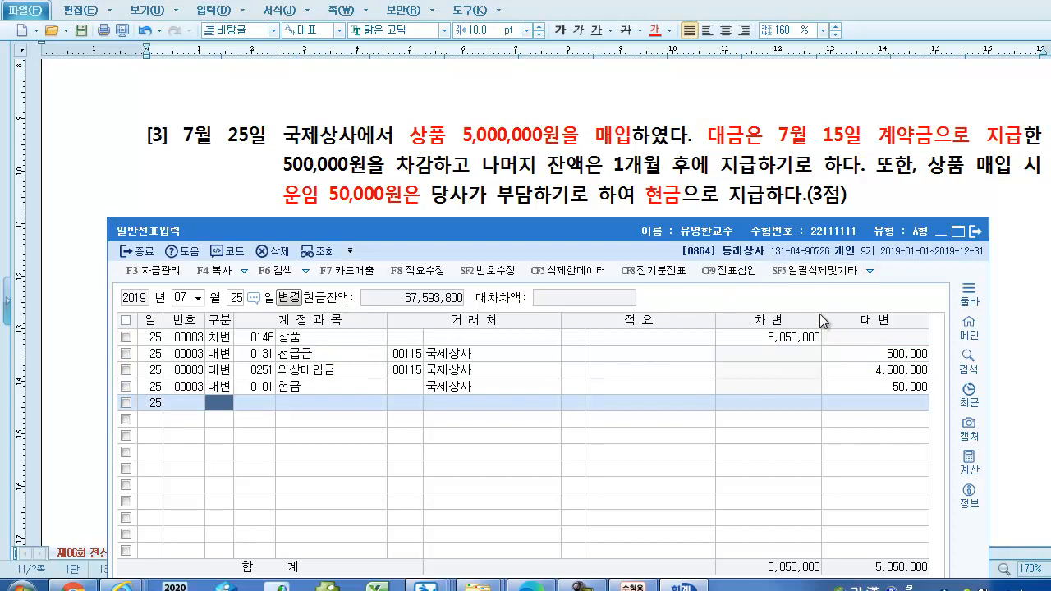
Step: Switch to the exam document and examine question [4] of 8월 4일, its 동래서점 receipt and the model answer
{"action": "left_click", "coordinate": [865, 195]}
{"action": "scroll", "coordinate": [812, 269], "scroll_direction": "down", "scroll_amount": 10}
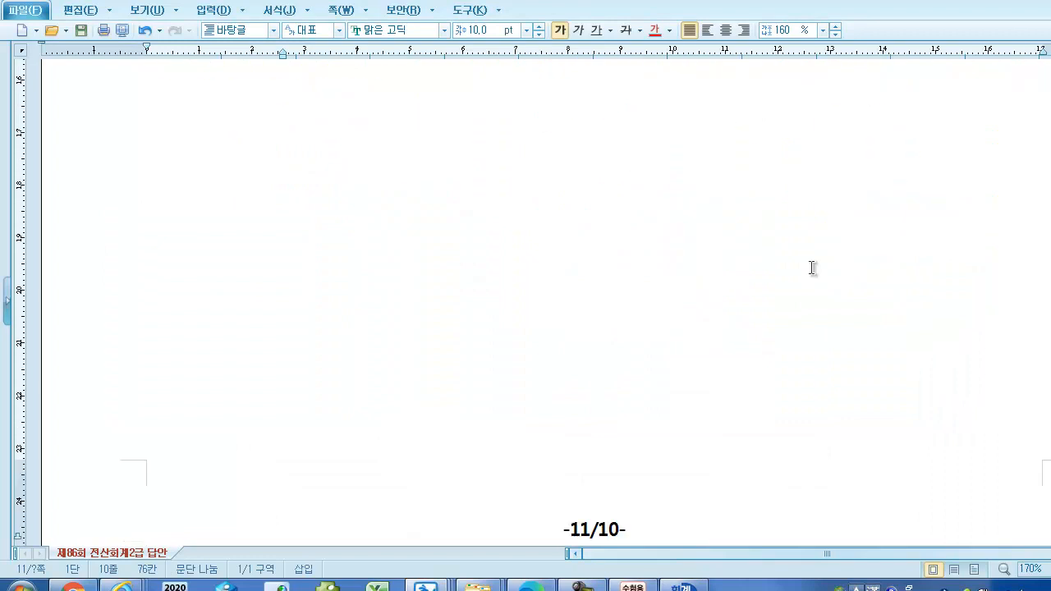
{"action": "scroll", "coordinate": [812, 269], "scroll_direction": "down", "scroll_amount": 8}
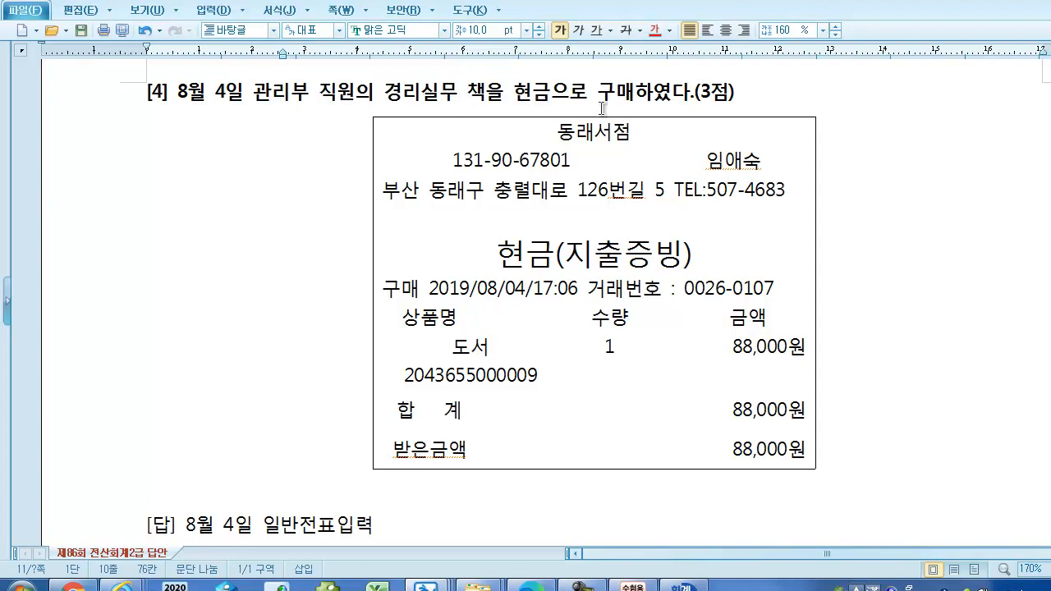
{"action": "scroll", "coordinate": [457, 371], "scroll_direction": "down", "scroll_amount": 2}
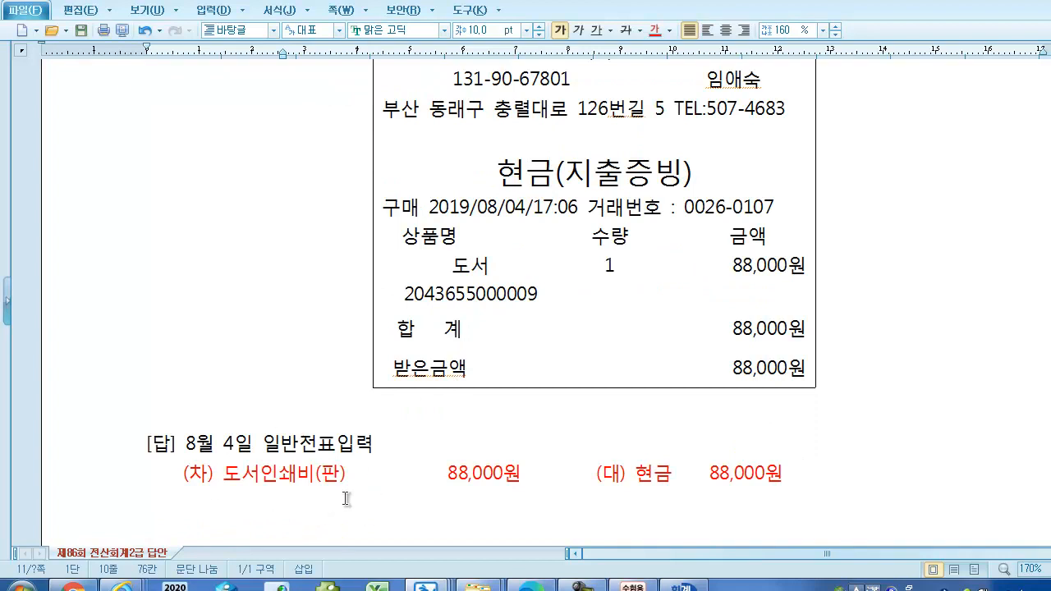
{"action": "scroll", "coordinate": [347, 497], "scroll_direction": "up", "scroll_amount": 2}
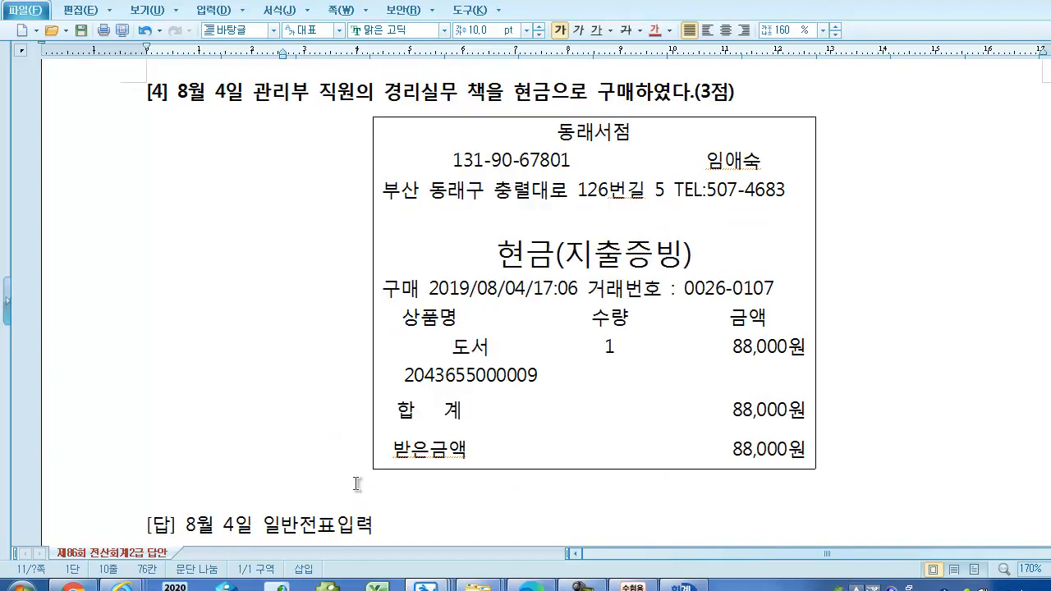
{"action": "scroll", "coordinate": [640, 510], "scroll_direction": "down", "scroll_amount": 2}
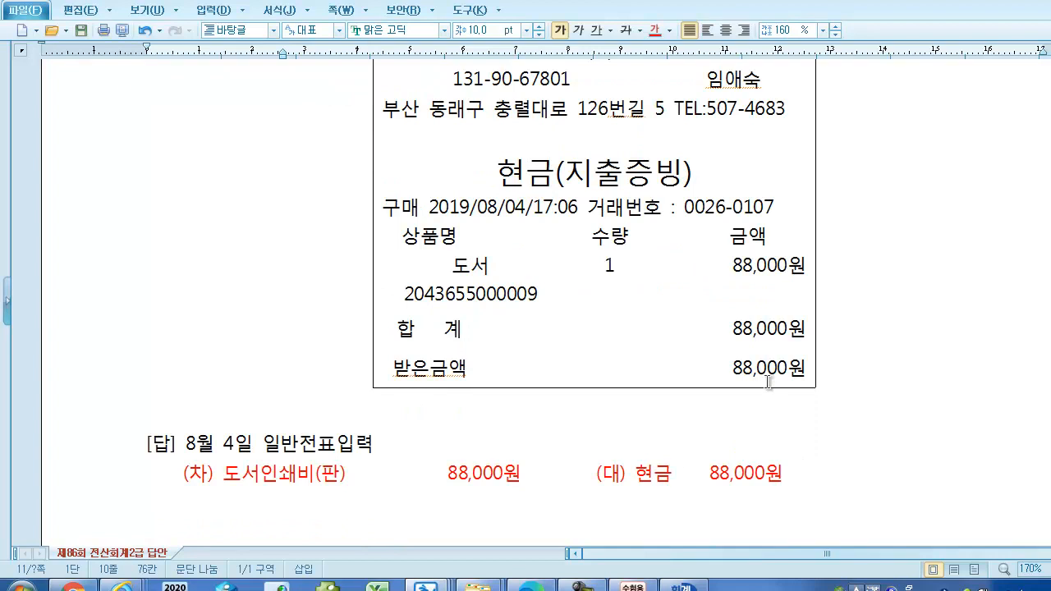
{"action": "scroll", "coordinate": [620, 470], "scroll_direction": "up", "scroll_amount": 2}
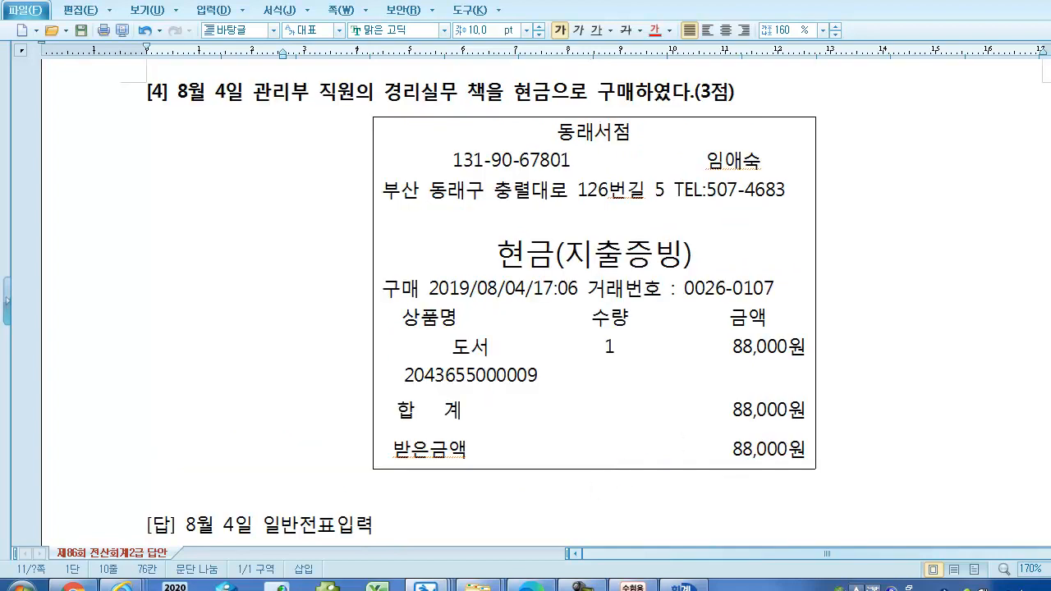
Step: Switch back to 일반전표입력 and set the entry date to 08월 4일
{"action": "left_click", "coordinate": [683, 588]}
{"action": "left_click_drag", "start_coordinate": [396, 230], "coordinate": [394, 158]}
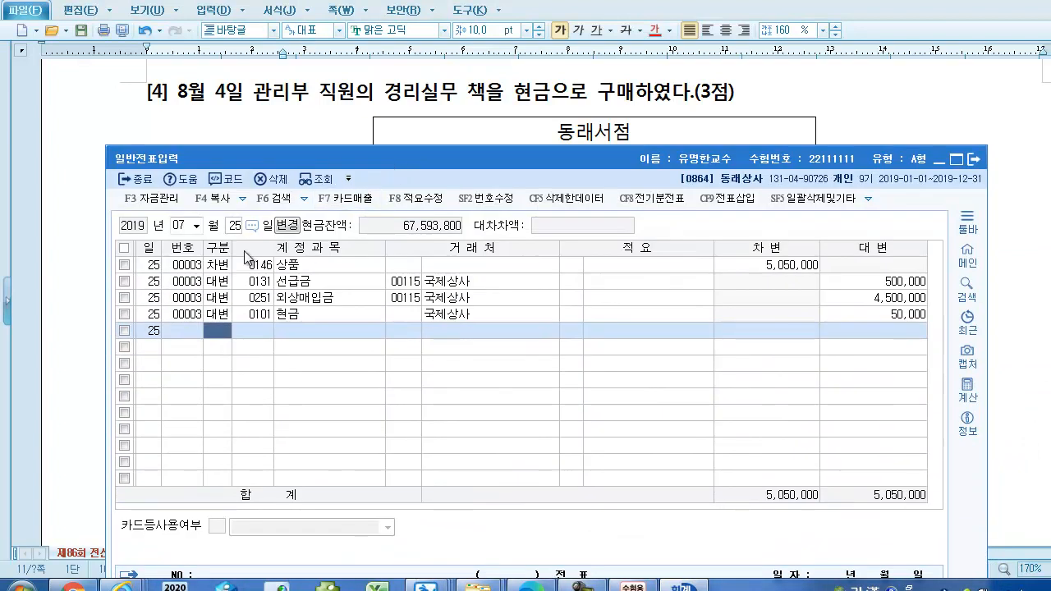
{"action": "left_click", "coordinate": [198, 228]}
{"action": "left_click", "coordinate": [198, 227]}
{"action": "left_click", "coordinate": [195, 325]}
{"action": "type", "text": "4"}
{"action": "key", "text": "Return"}
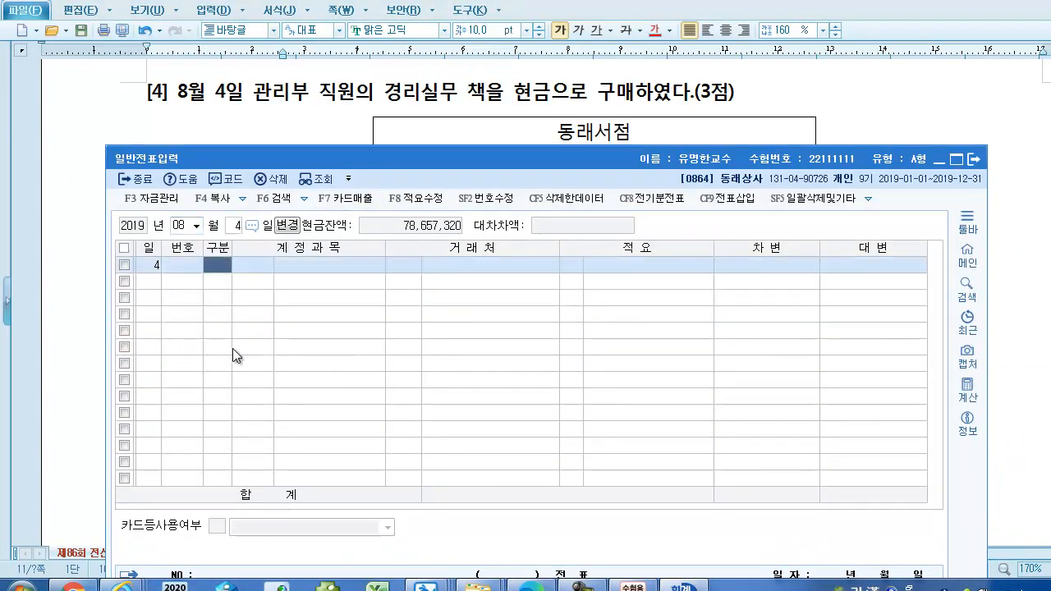
Step: Add a 차변 line and look up 도서 to pick account 0826 도서인쇄비 (판매관리비)
{"action": "type", "text": "3"}
{"action": "key", "text": "Return"}
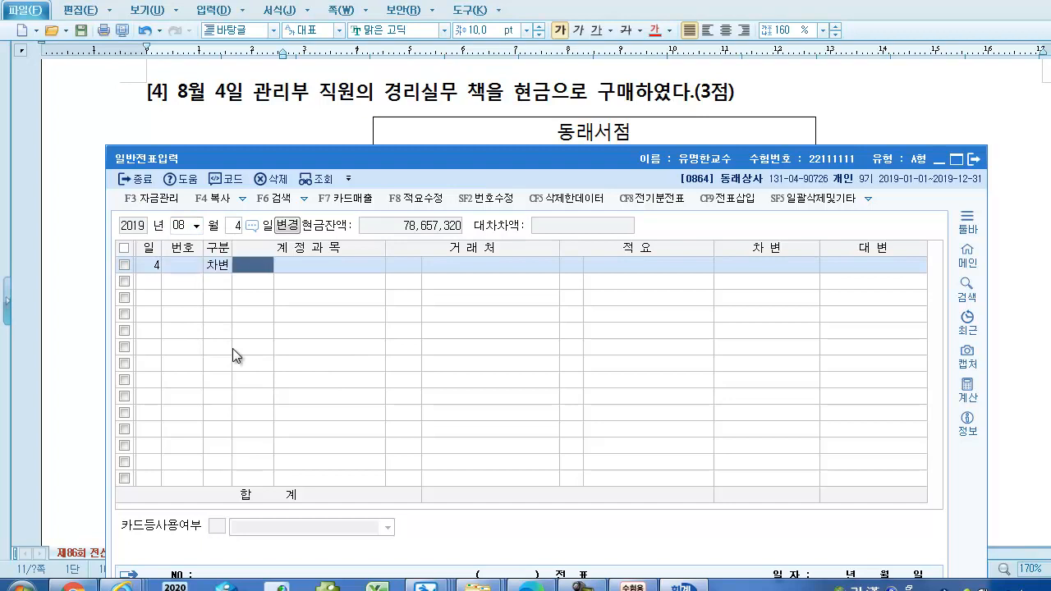
{"action": "type", "text": "도서"}
{"action": "key", "text": "Return"}
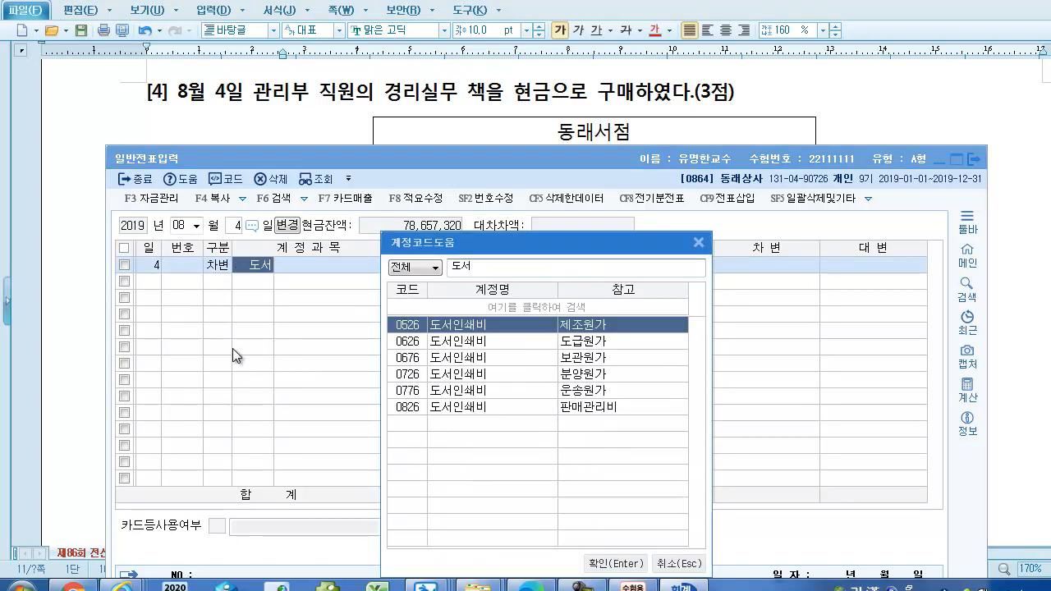
{"action": "key", "text": "Down"}
{"action": "key", "text": "Down"}
{"action": "key", "text": "Down"}
{"action": "key", "text": "Down"}
{"action": "key", "text": "Down"}
{"action": "key", "text": "Return"}
Step: Leave 거래처 and 적요 empty on the 도서인쇄비 line and set its 차변 amount to 88,000
{"action": "key", "text": "Return"}
{"action": "key", "text": "Return"}
{"action": "key", "text": "Return"}
{"action": "key", "text": "Return"}
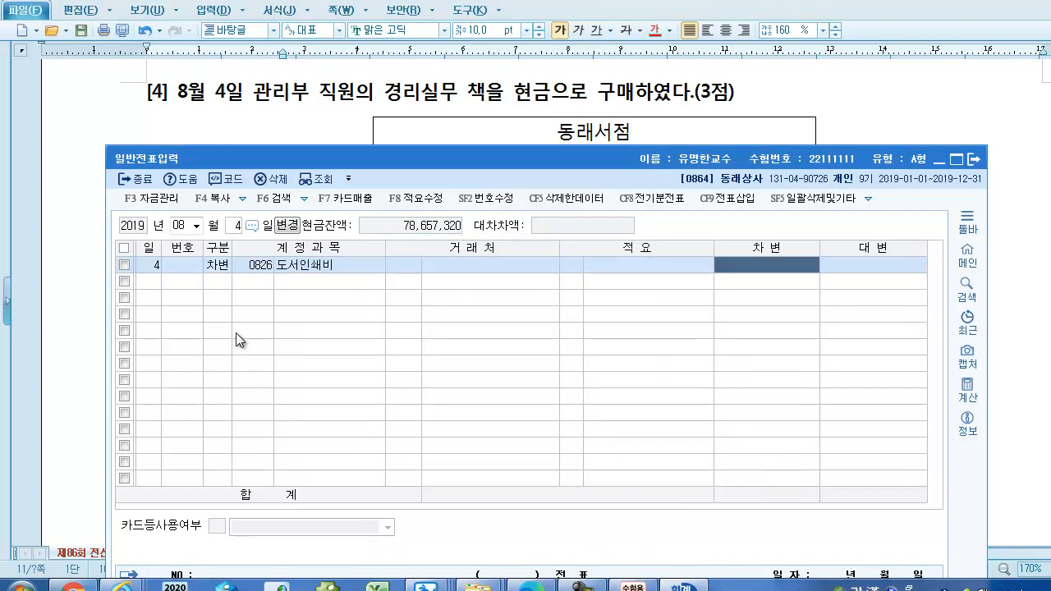
{"action": "left_click_drag", "start_coordinate": [377, 162], "coordinate": [358, 216]}
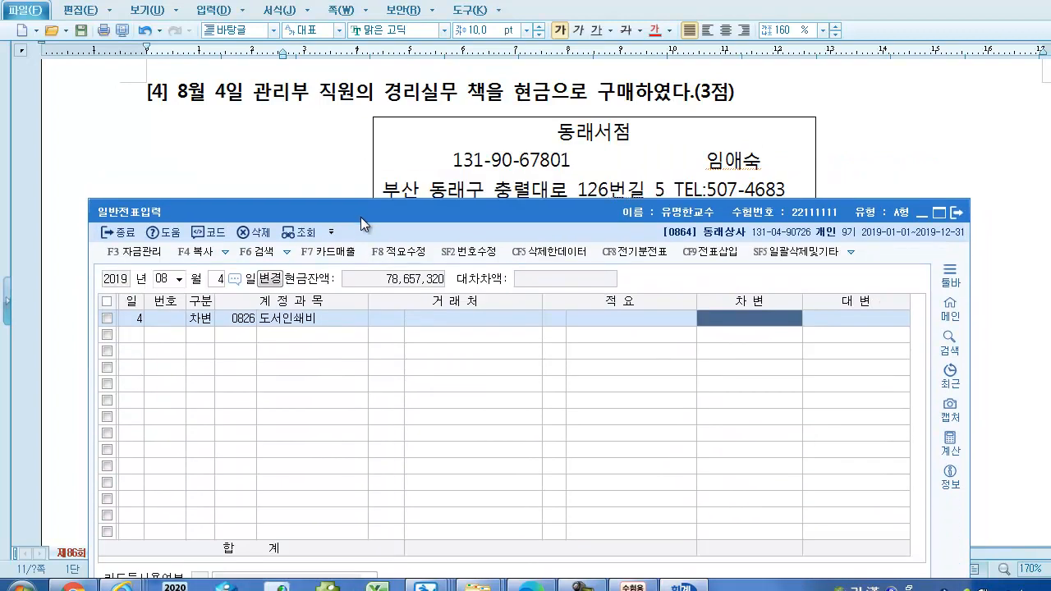
{"action": "type", "text": "88000"}
{"action": "key", "text": "Return"}
Step: Enter a 대변 line for account 101 현금 with an amount of 88,000
{"action": "type", "text": "4101"}
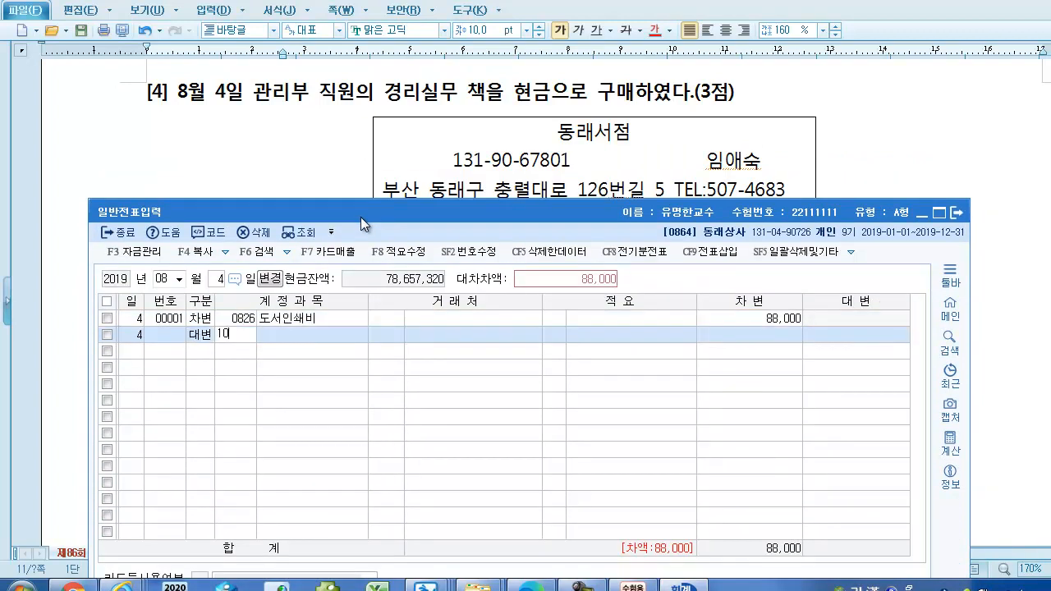
{"action": "key", "text": "Return"}
{"action": "key", "text": "Return"}
{"action": "key", "text": "Return"}
{"action": "key", "text": "Return"}
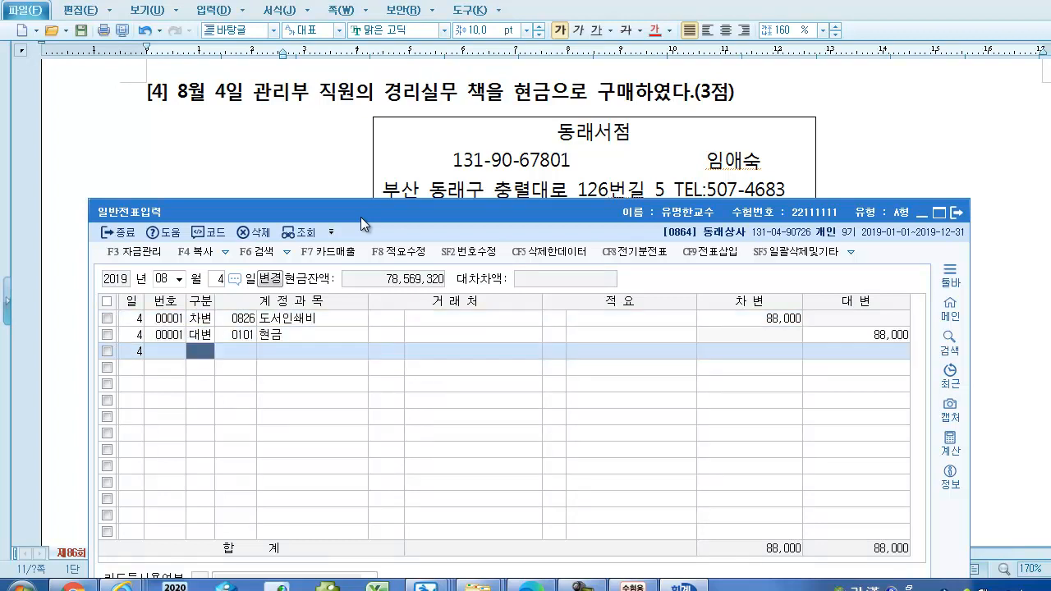
Step: In question [5] of the exam document, colour the words 인터넷요금, 수도요금 and 보통예금 red
{"action": "left_click", "coordinate": [841, 151]}
{"action": "scroll", "coordinate": [826, 173], "scroll_direction": "down", "scroll_amount": 5}
{"action": "scroll", "coordinate": [825, 178], "scroll_direction": "down", "scroll_amount": 8}
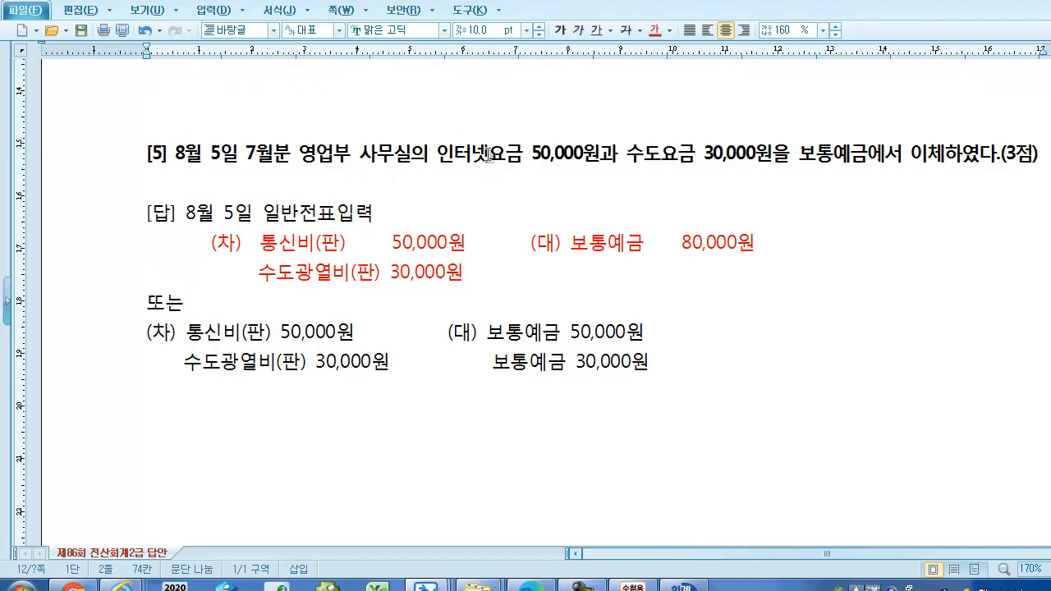
{"action": "left_click_drag", "start_coordinate": [435, 157], "coordinate": [520, 156]}
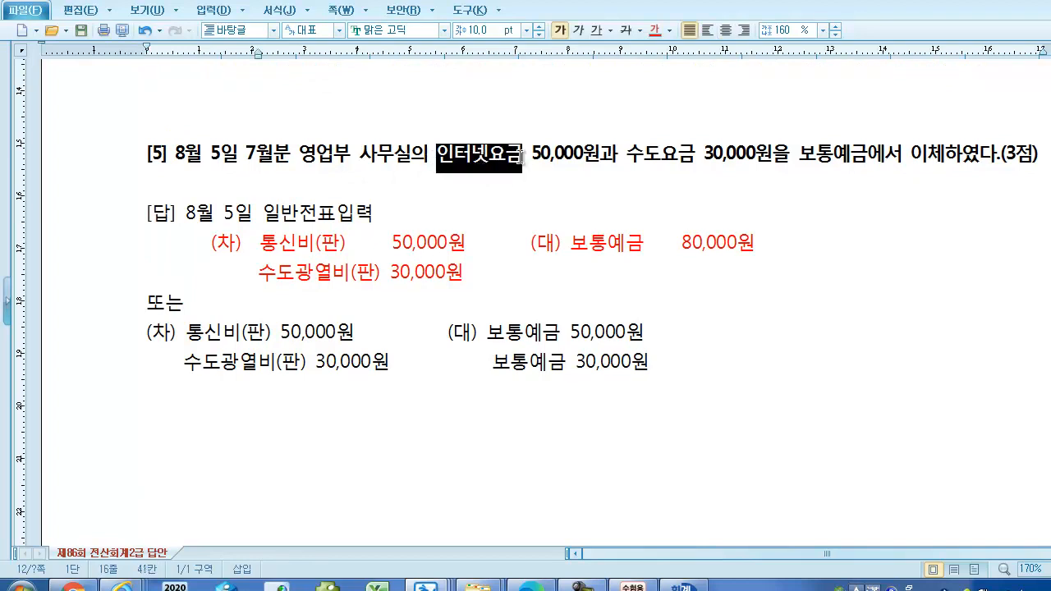
{"action": "left_click", "coordinate": [655, 30]}
{"action": "left_click_drag", "start_coordinate": [629, 161], "coordinate": [695, 159]}
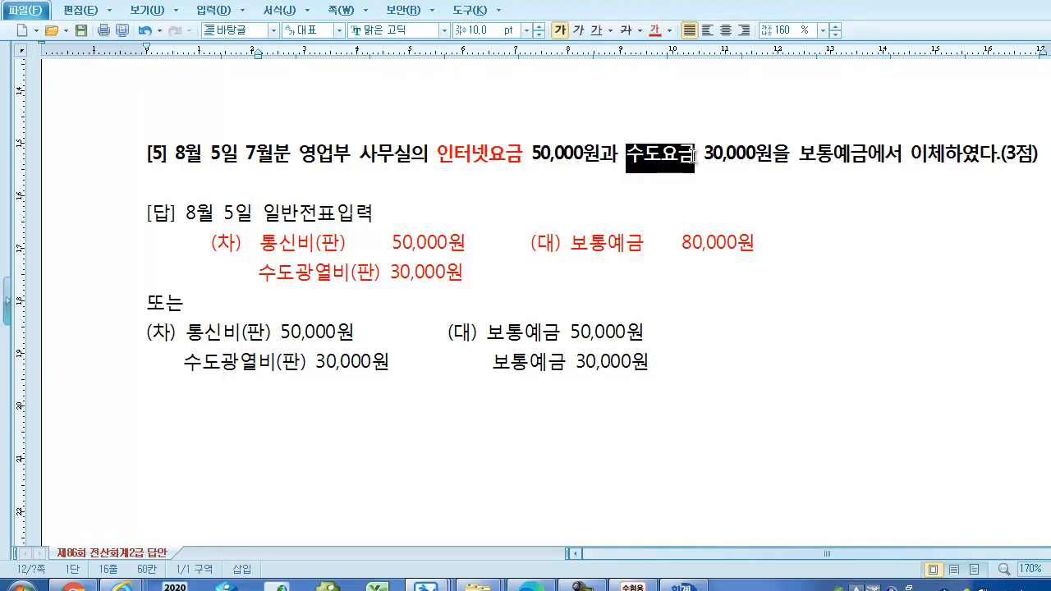
{"action": "left_click", "coordinate": [654, 29]}
{"action": "left_click", "coordinate": [777, 240]}
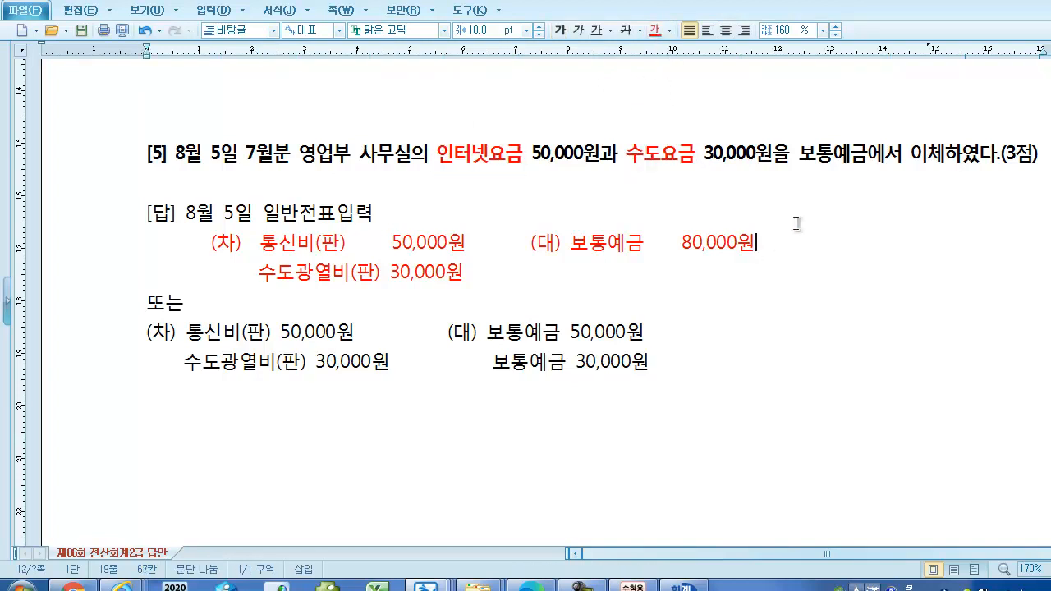
{"action": "left_click_drag", "start_coordinate": [800, 158], "coordinate": [867, 158]}
{"action": "left_click", "coordinate": [658, 34]}
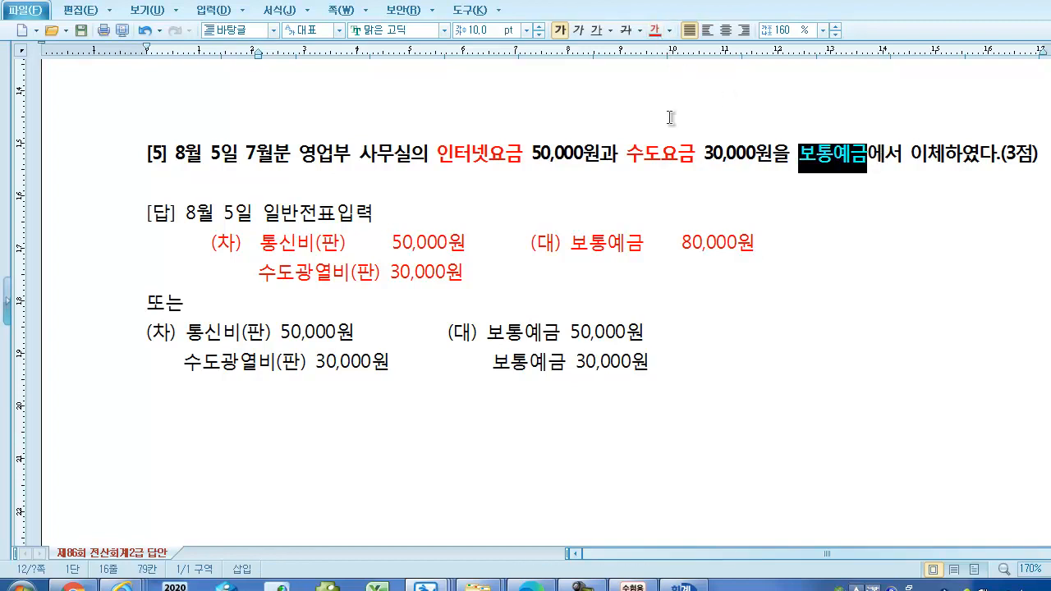
{"action": "left_click", "coordinate": [646, 427]}
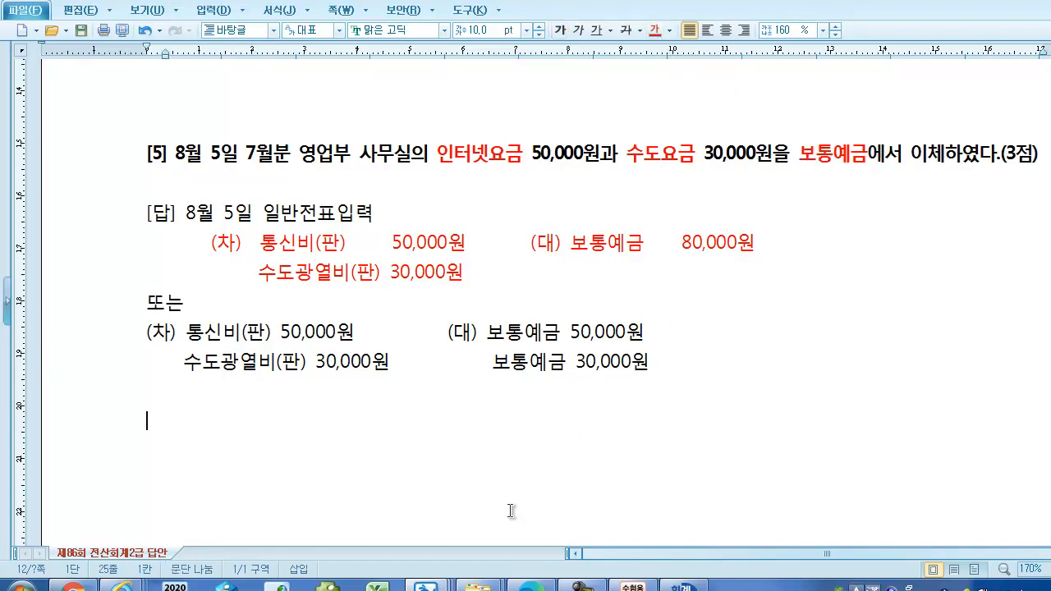
Step: Switch back to 일반전표입력 and set the entry date to 08월 5일
{"action": "left_click", "coordinate": [683, 585]}
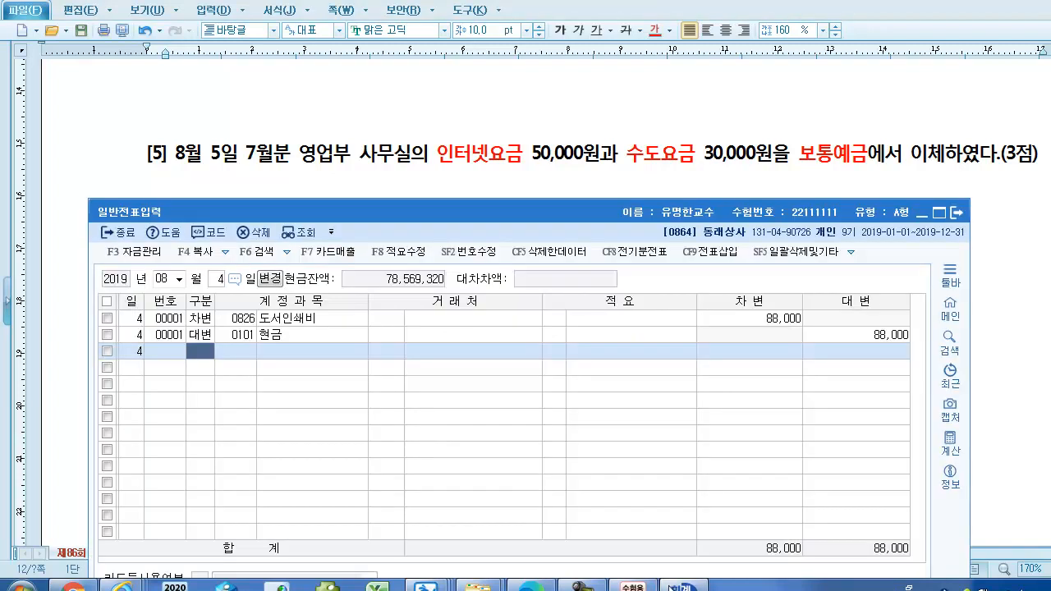
{"action": "left_click_drag", "start_coordinate": [433, 211], "coordinate": [451, 236]}
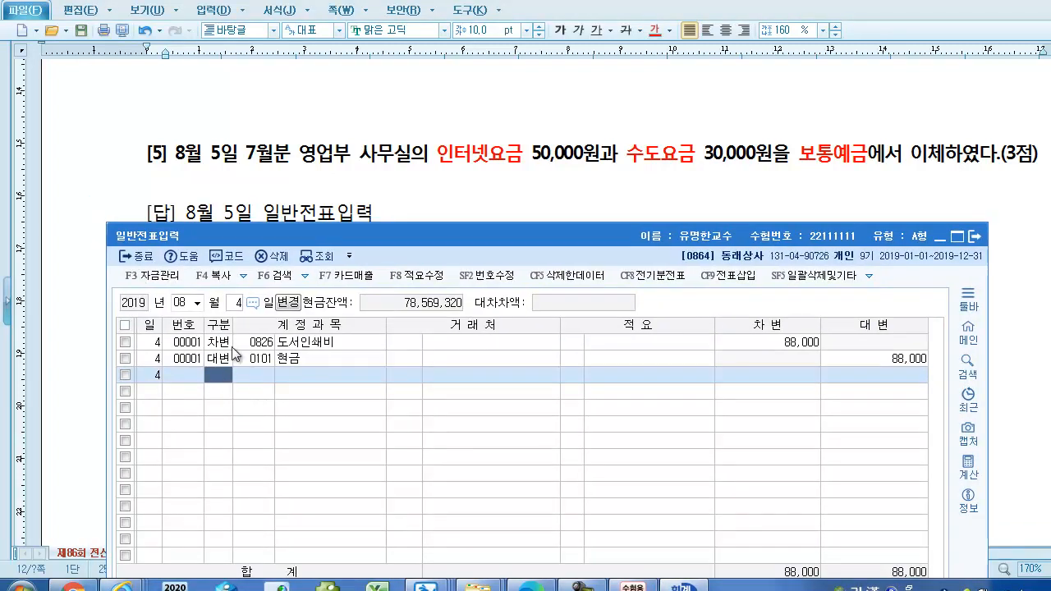
{"action": "left_click", "coordinate": [234, 304]}
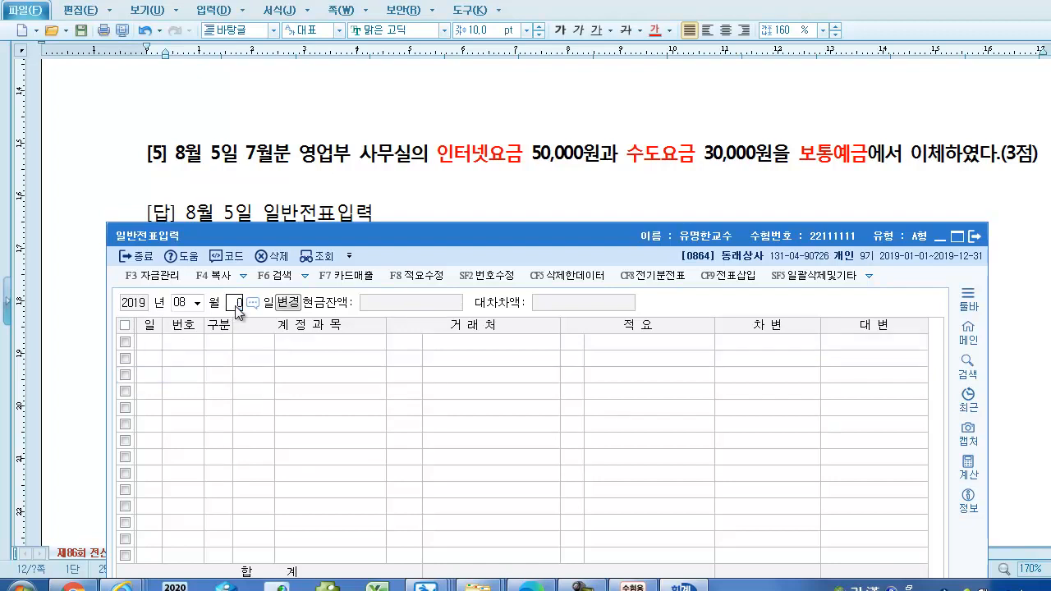
{"action": "type", "text": "5"}
{"action": "key", "text": "Return"}
Step: Add a 차변 line and look up 통신 to pick account 0814 통신비 (판매관리비)
{"action": "type", "text": "3"}
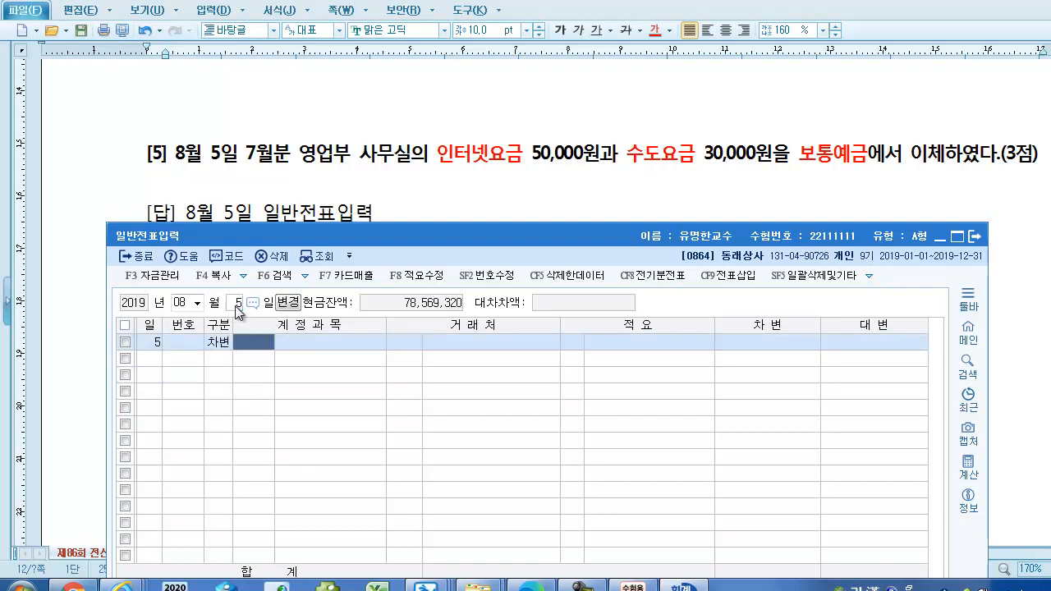
{"action": "type", "text": "ㅌ"}
{"action": "type", "text": "신"}
{"action": "key", "text": "Return"}
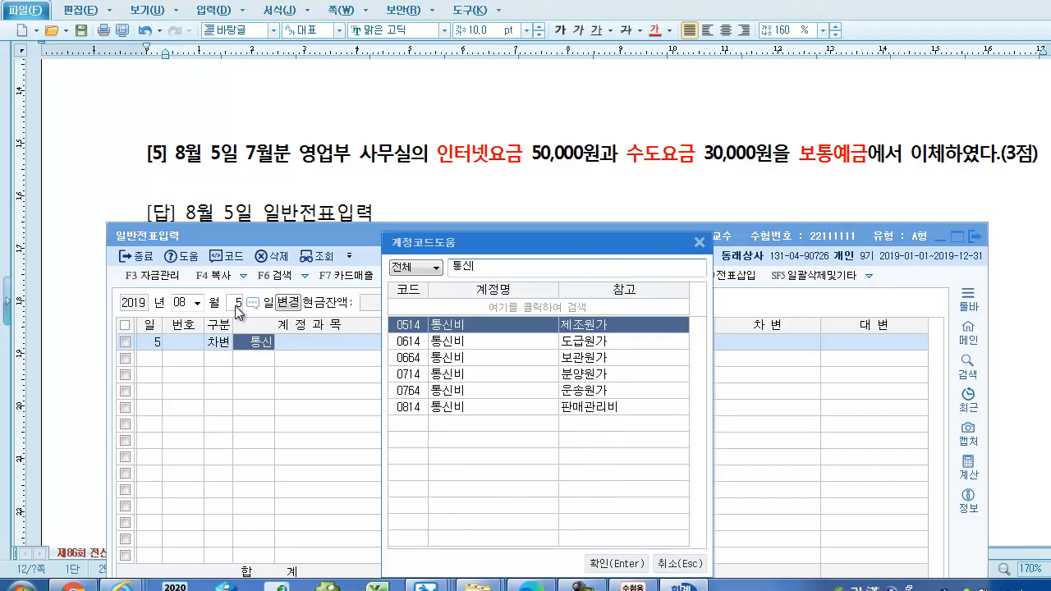
{"action": "key", "text": "Down"}
{"action": "key", "text": "Down"}
{"action": "key", "text": "Down"}
{"action": "key", "text": "Down"}
{"action": "key", "text": "Down"}
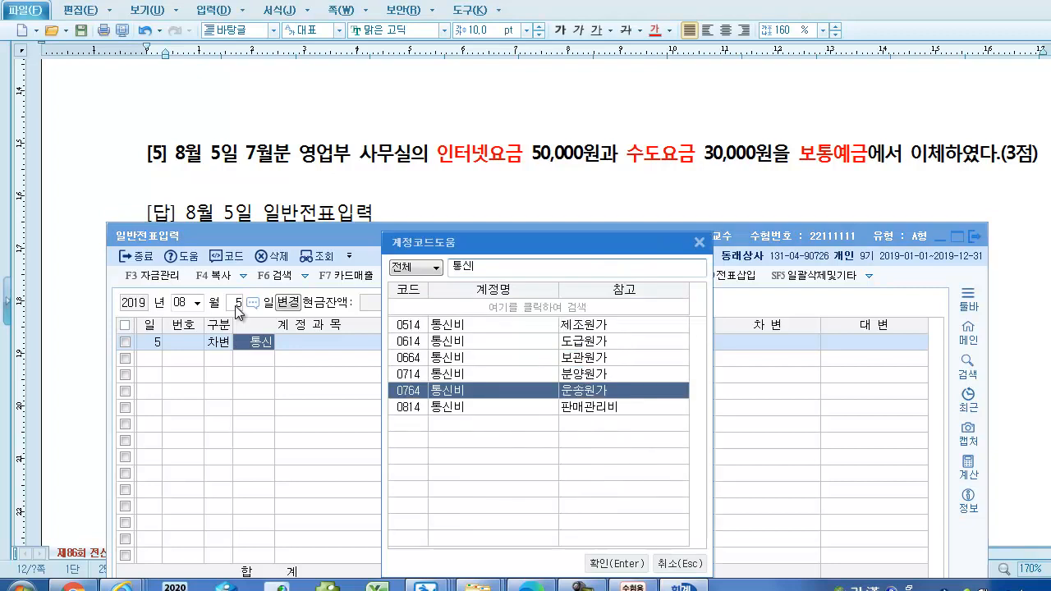
{"action": "key", "text": "Return"}
Step: Leave 거래처 and 적요 empty on the 통신비 line and set its 차변 amount to 50,000
{"action": "key", "text": "Return"}
{"action": "key", "text": "Return"}
{"action": "key", "text": "Return"}
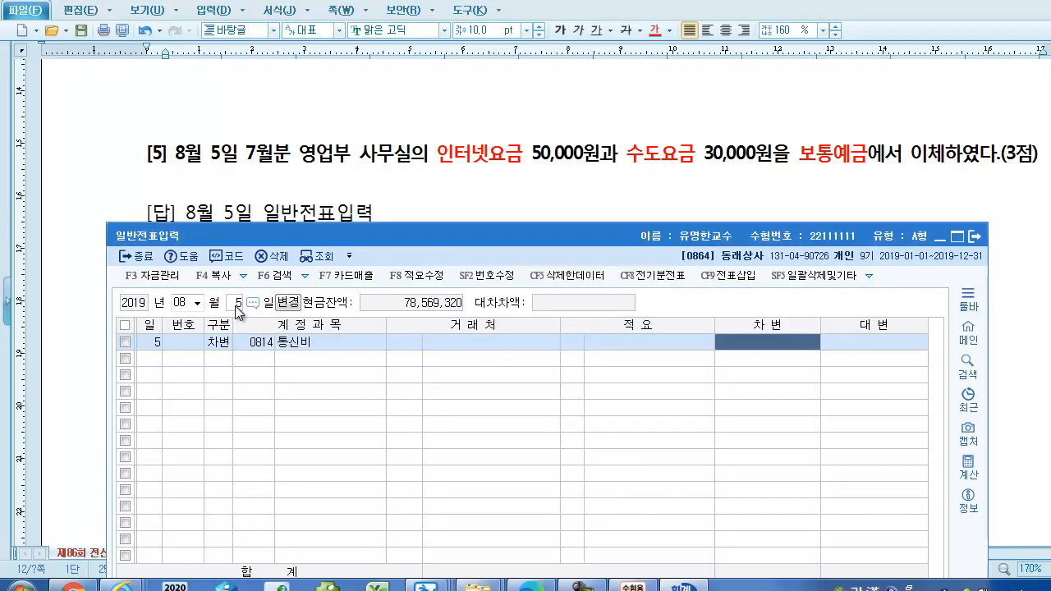
{"action": "type", "text": "50,000"}
{"action": "key", "text": "Return"}
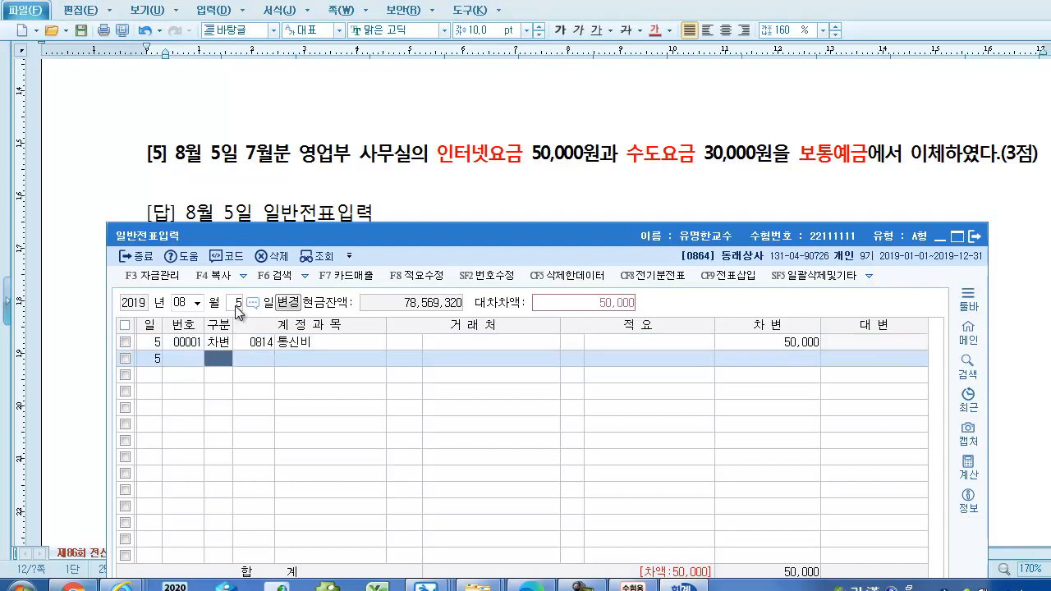
Step: Add a 대변 line, look up 수도 to pick account 0815 수도광열비 (판매관리비), and accept an amount of 50,000
{"action": "type", "text": "4"}
{"action": "key", "text": "Return"}
{"action": "type", "text": "수도"}
{"action": "key", "text": "Return"}
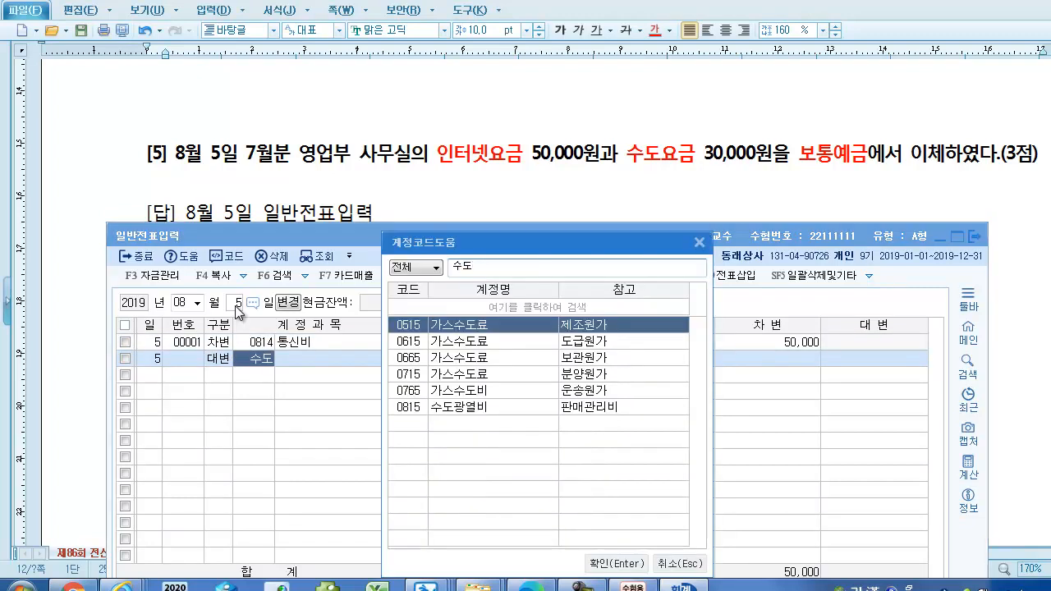
{"action": "key", "text": "Down"}
{"action": "key", "text": "Down"}
{"action": "key", "text": "Down"}
{"action": "key", "text": "Down"}
{"action": "key", "text": "Down"}
{"action": "key", "text": "Return"}
{"action": "key", "text": "Return"}
{"action": "key", "text": "Return"}
{"action": "key", "text": "Return"}
{"action": "key", "text": "Return"}
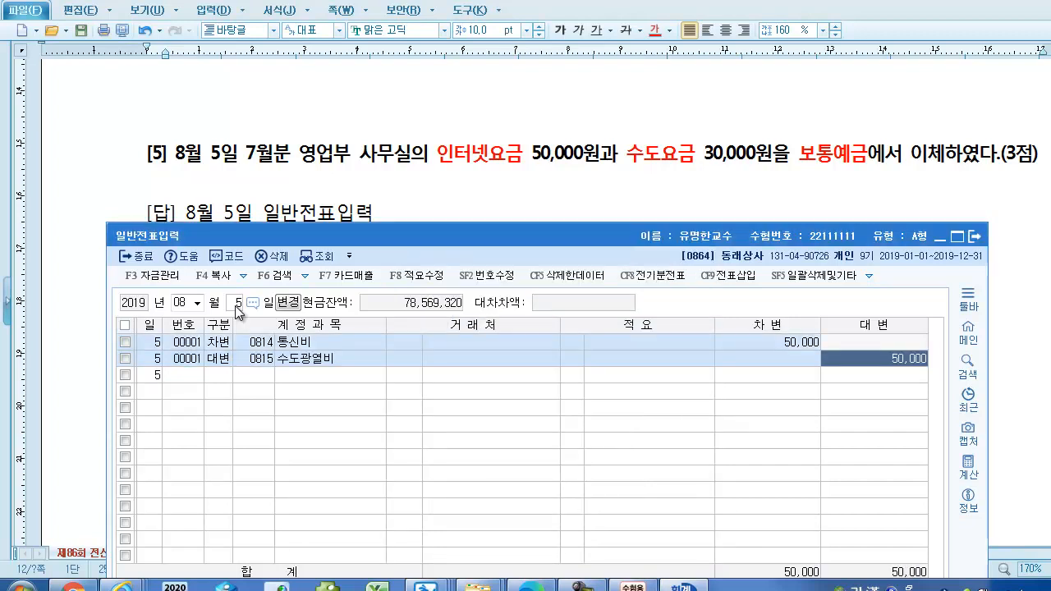
Step: Change the 구분 of the 수도광열비 line to 차변
{"action": "left_click", "coordinate": [221, 359]}
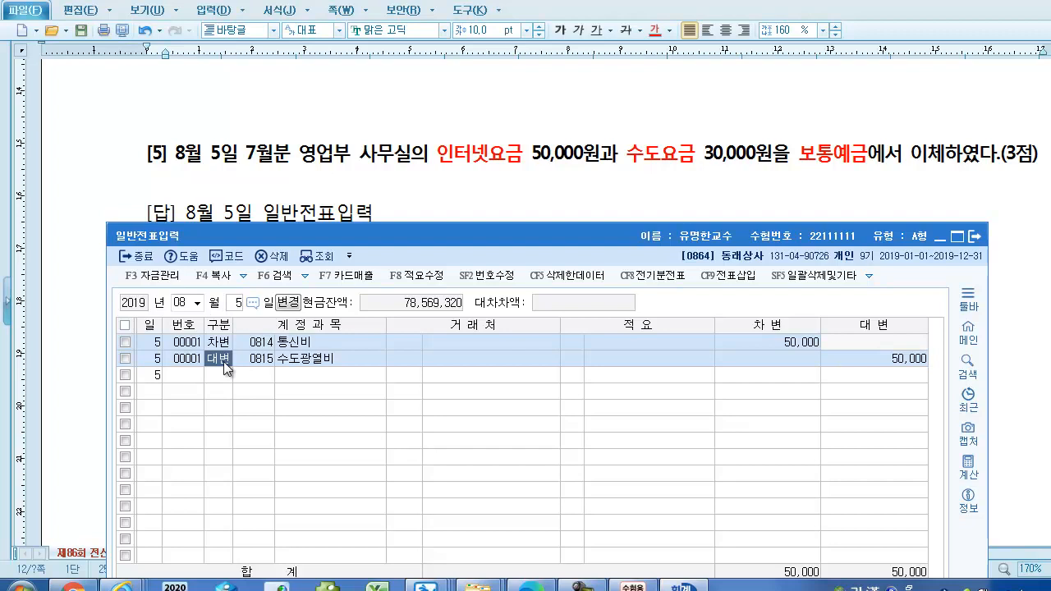
{"action": "key", "text": "3"}
{"action": "key", "text": "Return"}
{"action": "key", "text": "Return"}
{"action": "key", "text": "Return"}
{"action": "key", "text": "Return"}
{"action": "key", "text": "Return"}
{"action": "key", "text": "Return"}
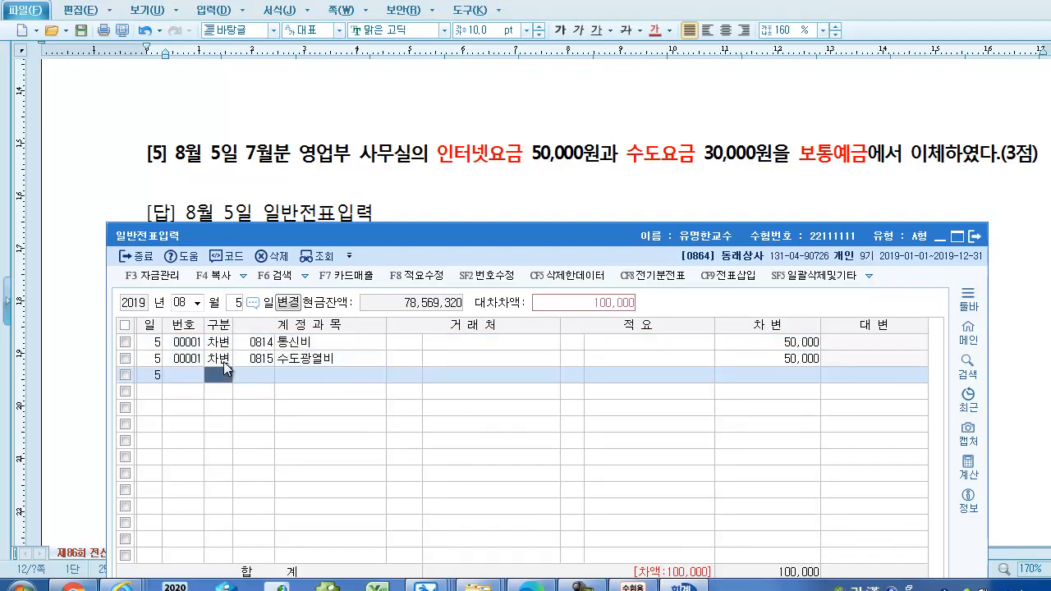
Step: Set the 차변 amount of the 수도광열비 line to 30,000
{"action": "left_click", "coordinate": [781, 359]}
{"action": "type", "text": "30000"}
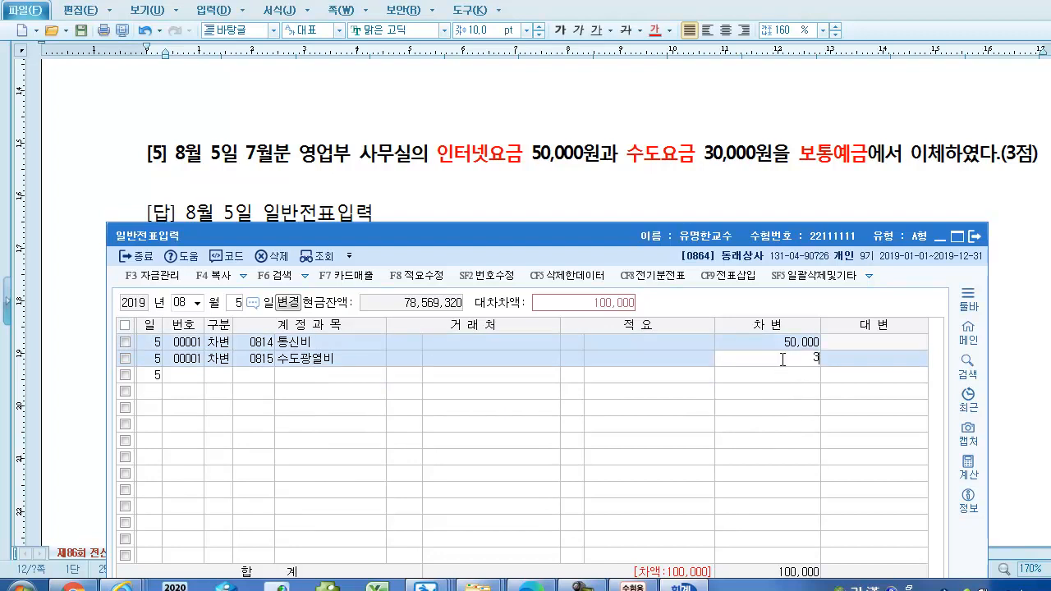
{"action": "key", "text": "Return"}
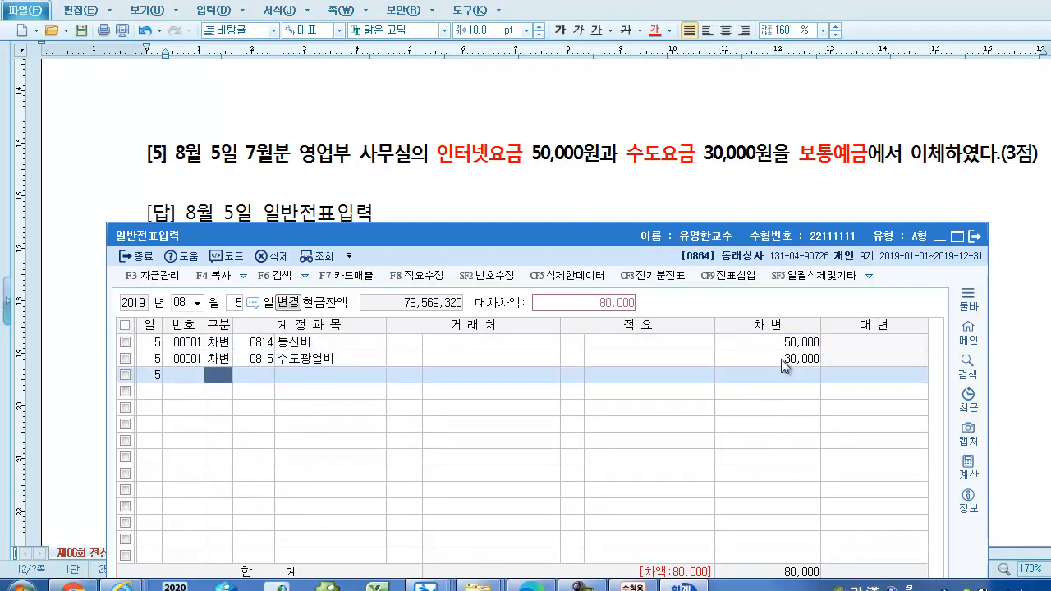
Step: Add a 대변 line for account 0103 보통예금 with an amount of 80,000, leaving 거래처 and 적요 empty
{"action": "type", "text": "4103"}
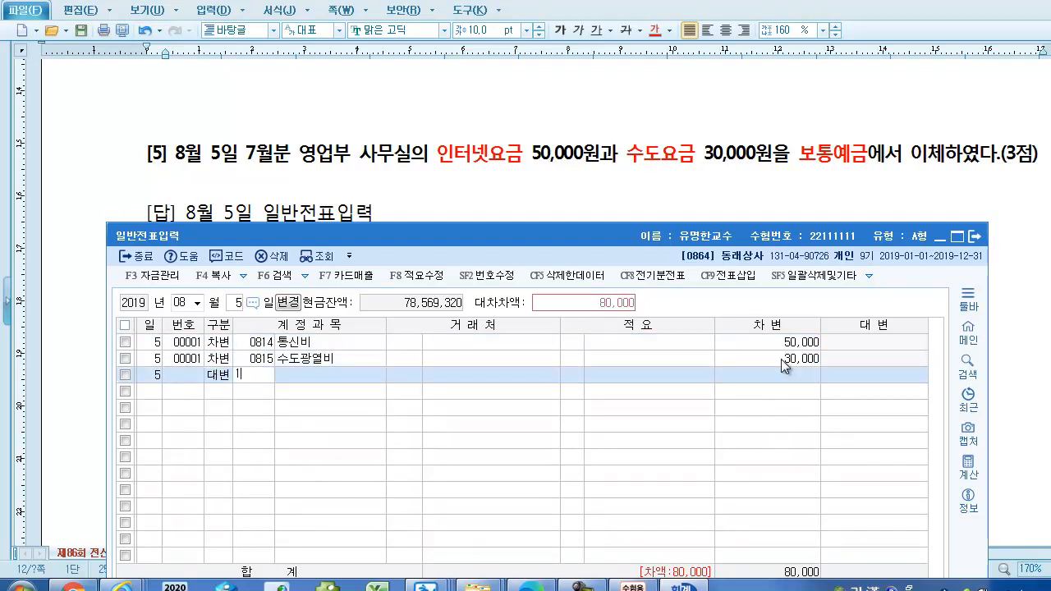
{"action": "key", "text": "Return"}
{"action": "key", "text": "Return"}
{"action": "key", "text": "Return"}
{"action": "key", "text": "Return"}
{"action": "key", "text": "Return"}
{"action": "key", "text": "Return"}
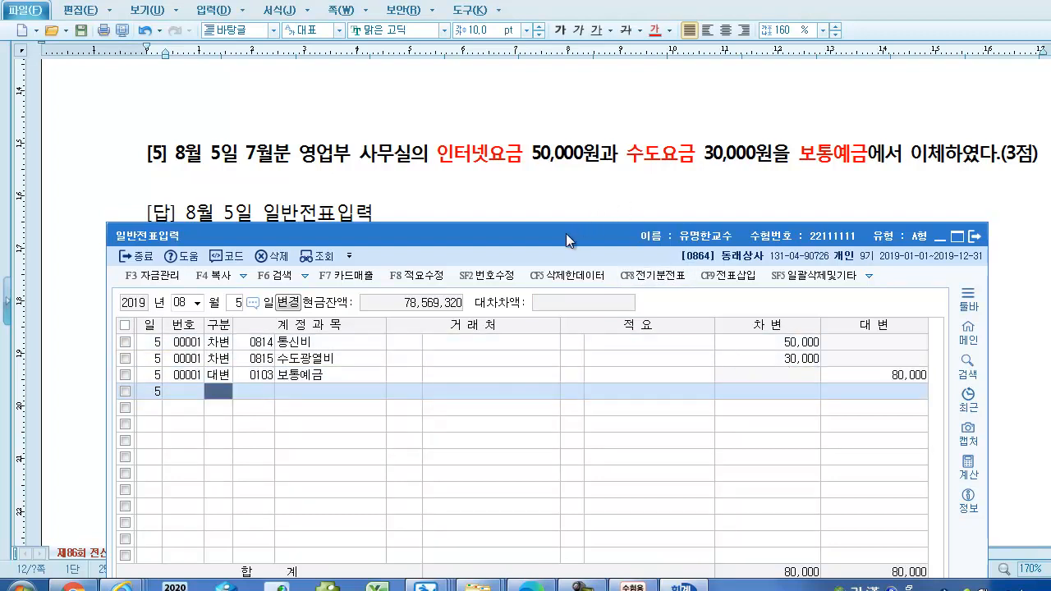
Step: Switch to the answer document, review the answer to question [5], and go on to question [6]
{"action": "left_click_drag", "start_coordinate": [566, 233], "coordinate": [586, 334]}
{"action": "left_click", "coordinate": [548, 300]}
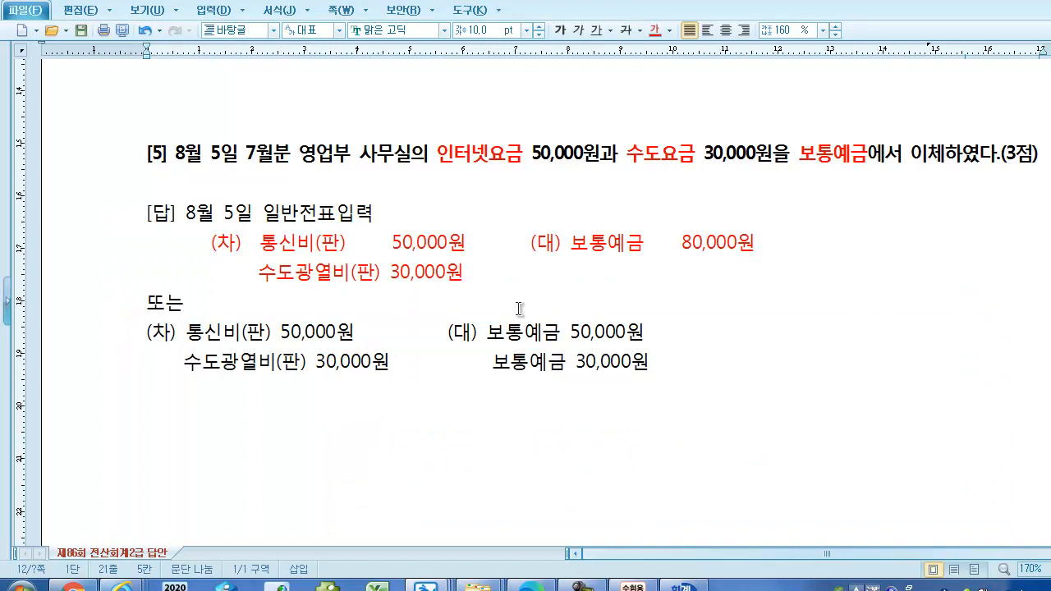
{"action": "scroll", "coordinate": [519, 310], "scroll_direction": "down", "scroll_amount": 5}
{"action": "scroll", "coordinate": [519, 309], "scroll_direction": "down", "scroll_amount": 2}
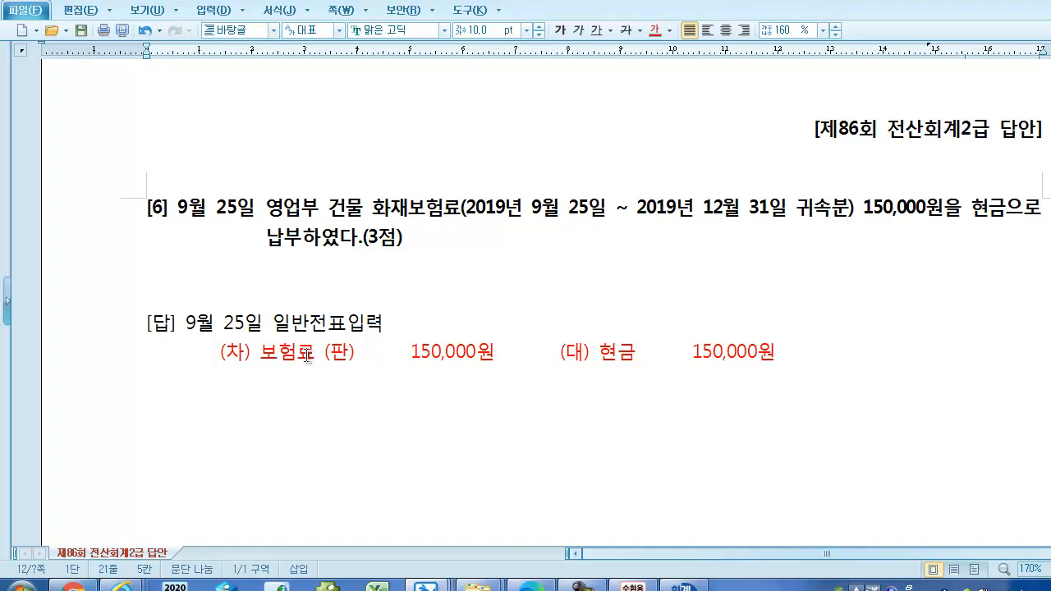
Step: Switch back to the 일반전표입력 window in KcLep and set the voucher date to month 09, day 25
{"action": "left_click", "coordinate": [681, 586]}
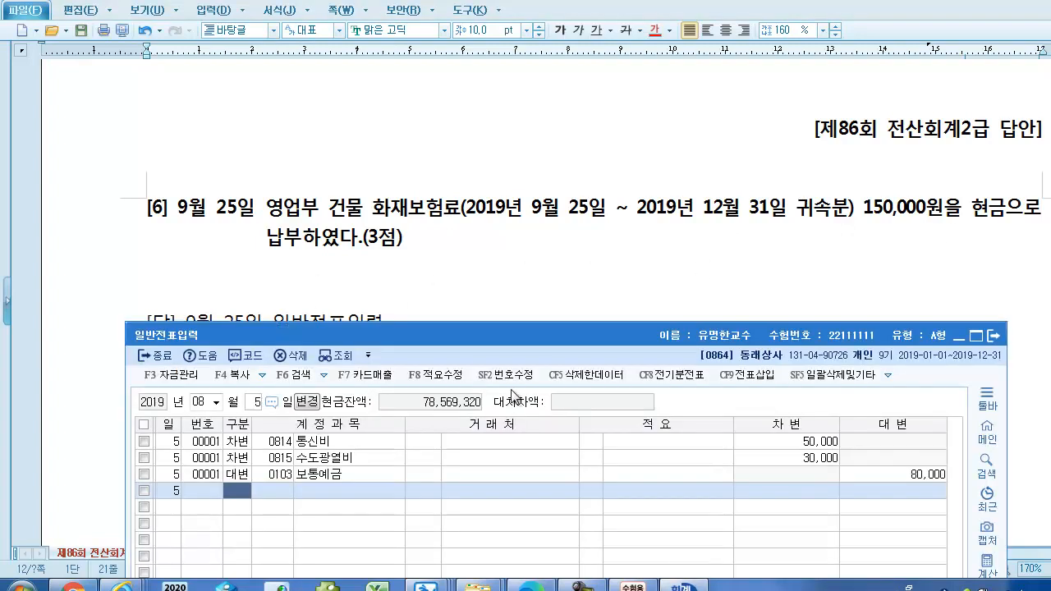
{"action": "left_click_drag", "start_coordinate": [493, 336], "coordinate": [483, 291]}
{"action": "left_click", "coordinate": [206, 355]}
{"action": "left_click", "coordinate": [203, 461]}
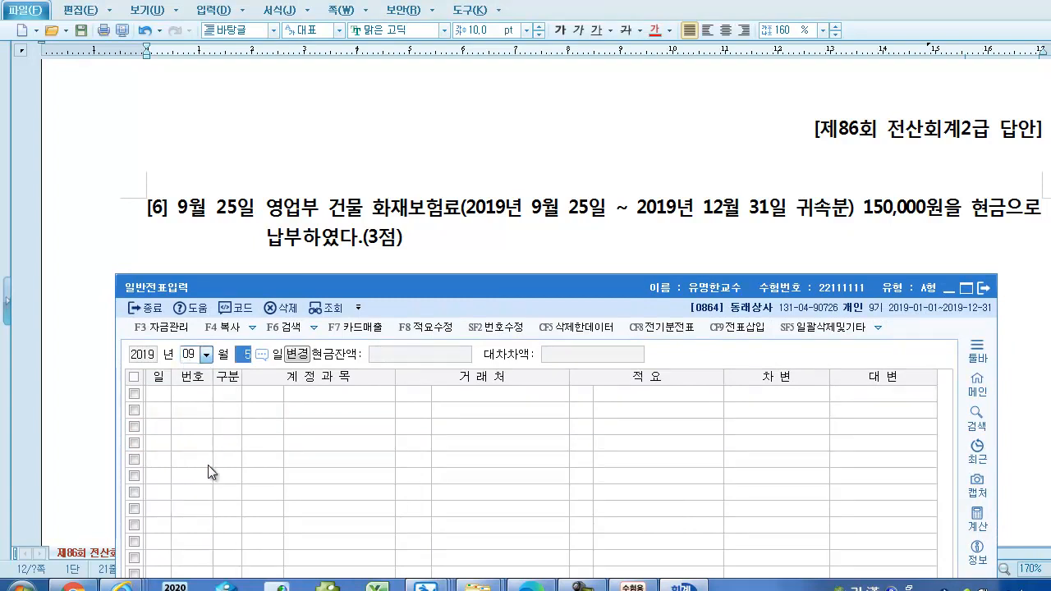
{"action": "type", "text": "25"}
{"action": "key", "text": "Return"}
Step: Start a 차변 line and look up 보험 to pick account 0821 보험료 (판매관리비)
{"action": "type", "text": "3"}
{"action": "key", "text": "Return"}
{"action": "type", "text": "험"}
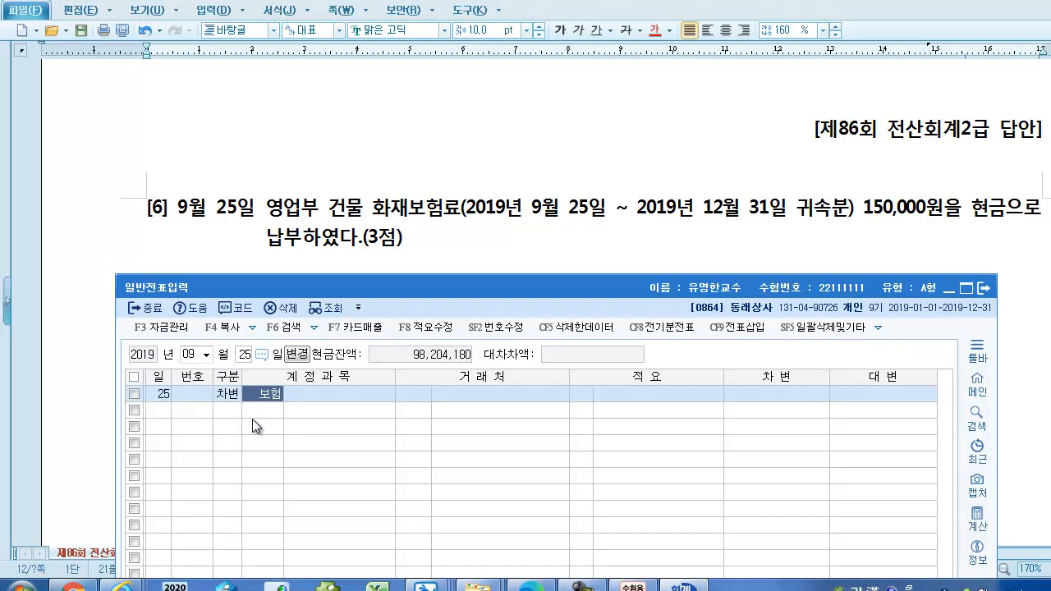
{"action": "key", "text": "Return"}
{"action": "key", "text": "Down"}
{"action": "key", "text": "Down"}
{"action": "key", "text": "Down"}
{"action": "key", "text": "Down"}
{"action": "key", "text": "Down"}
{"action": "key", "text": "Down"}
{"action": "key", "text": "Down"}
{"action": "key", "text": "Down"}
{"action": "key", "text": "Down"}
{"action": "key", "text": "Down"}
{"action": "key", "text": "Down"}
{"action": "key", "text": "Down"}
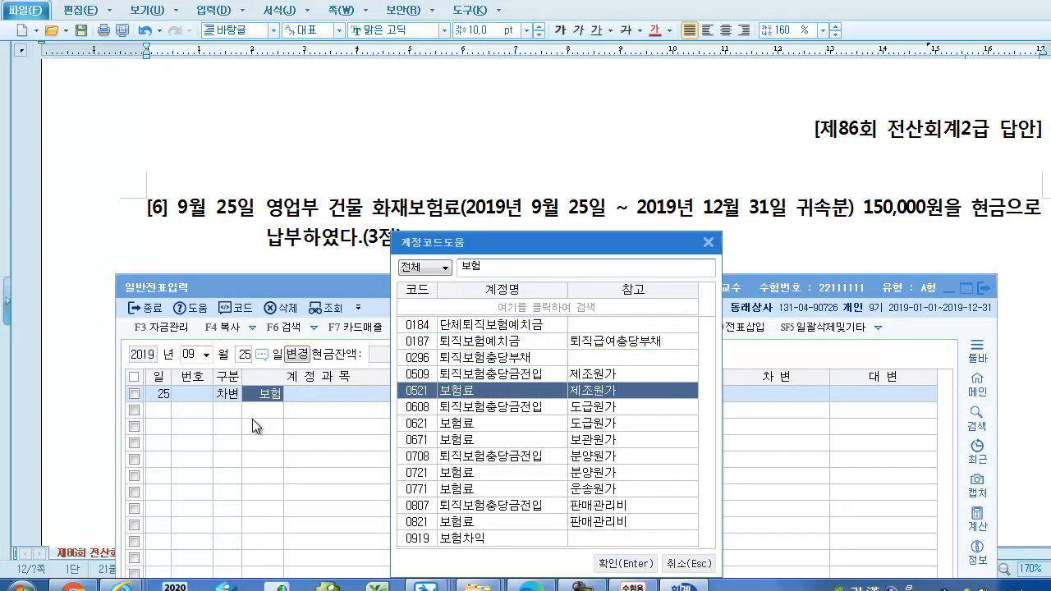
{"action": "key", "text": "Return"}
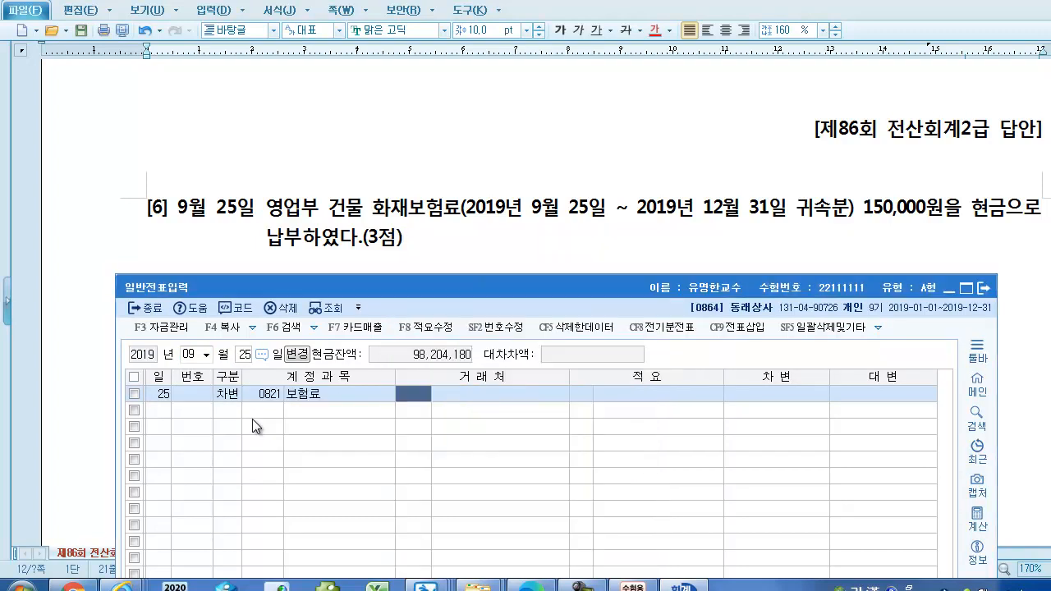
Step: Leave 거래처 and 적요 empty on the 보험료 line and set its 차변 amount to 150,000
{"action": "key", "text": "Return"}
{"action": "key", "text": "Return"}
{"action": "key", "text": "Return"}
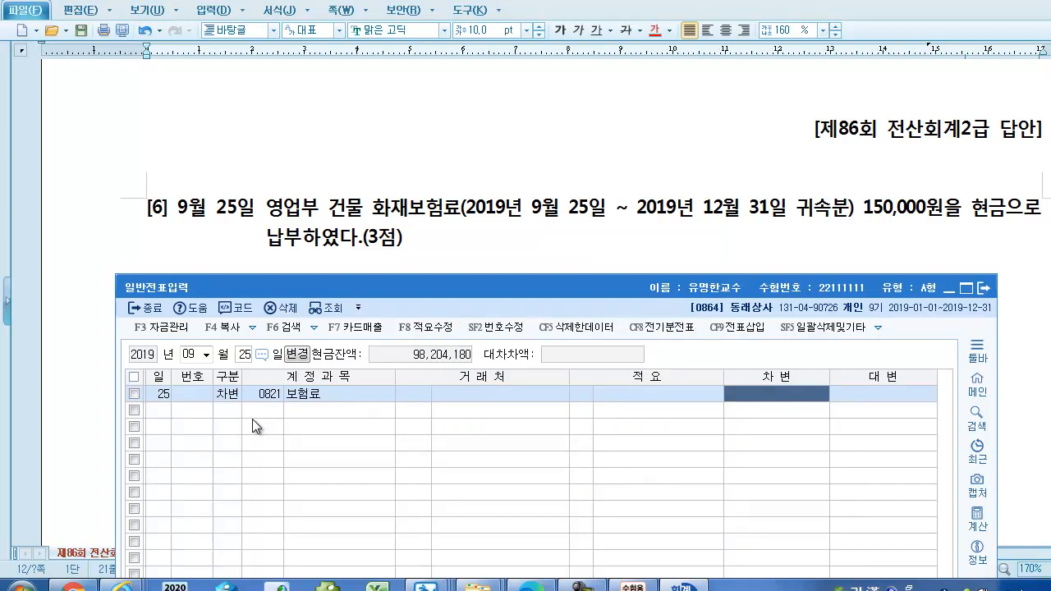
{"action": "type", "text": "150,000"}
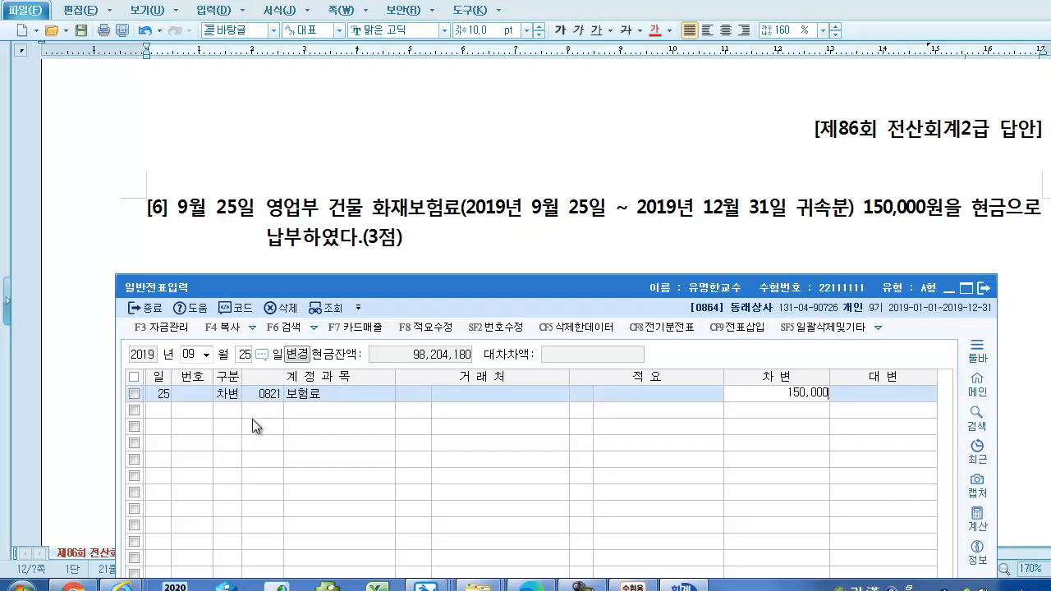
Step: Confirm the 150,000 보험료 debit and add a balancing 150,000 credit line to 현금 (0101) for September 25
{"action": "key", "text": "Return"}
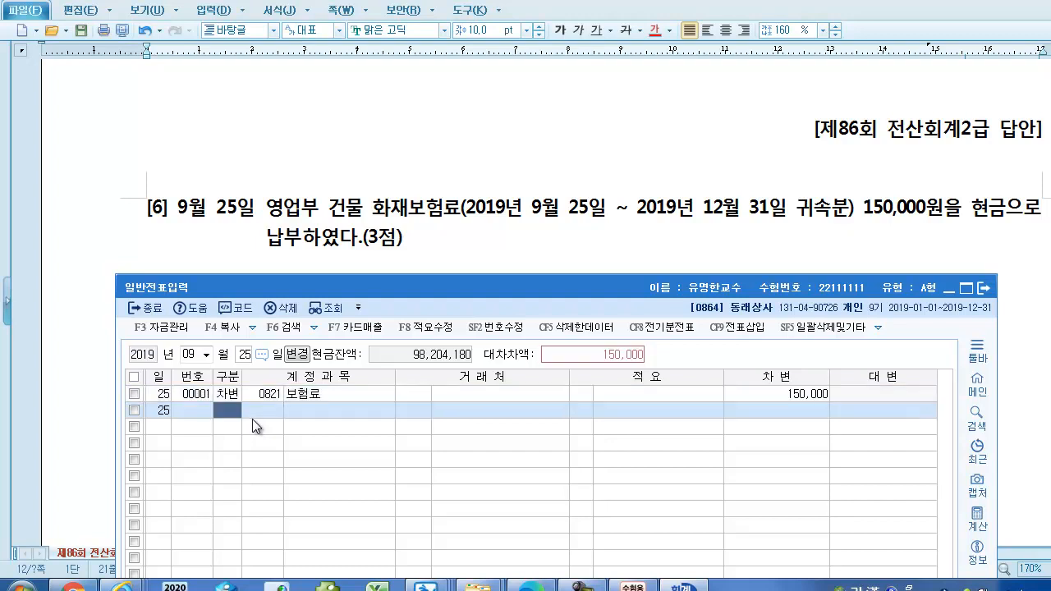
{"action": "type", "text": "4"}
{"action": "type", "text": "101"}
{"action": "key", "text": "Return"}
{"action": "key", "text": "Return"}
{"action": "key", "text": "Return"}
{"action": "key", "text": "Return"}
{"action": "key", "text": "Return"}
{"action": "key", "text": "Return"}
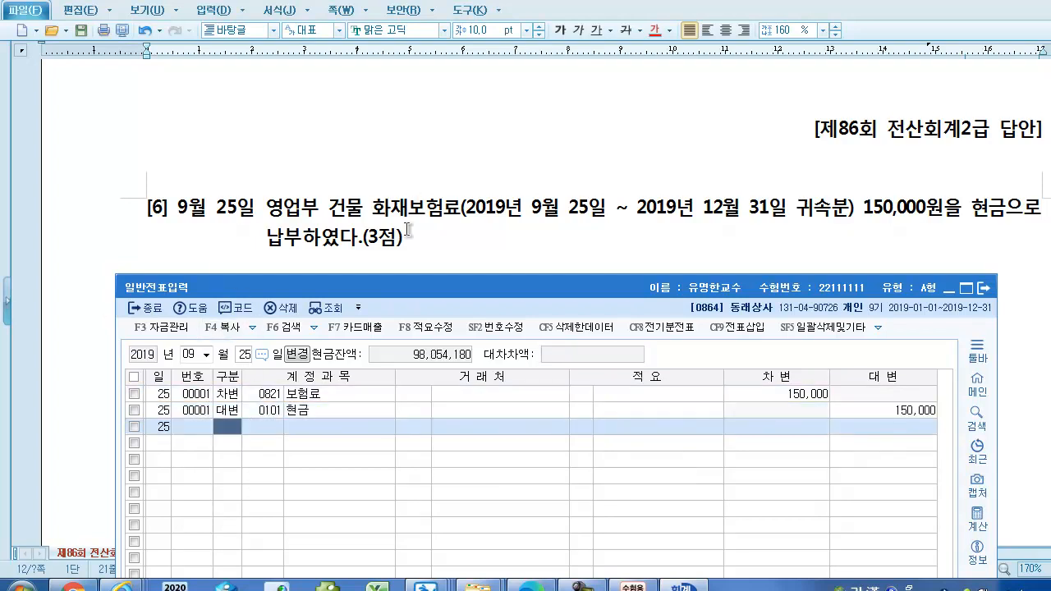
Step: In the answer document, colour the phrase "매출처의 체육행사 지원을 위해" in question [7] red
{"action": "left_click", "coordinate": [477, 240]}
{"action": "scroll", "coordinate": [473, 275], "scroll_direction": "down", "scroll_amount": 10}
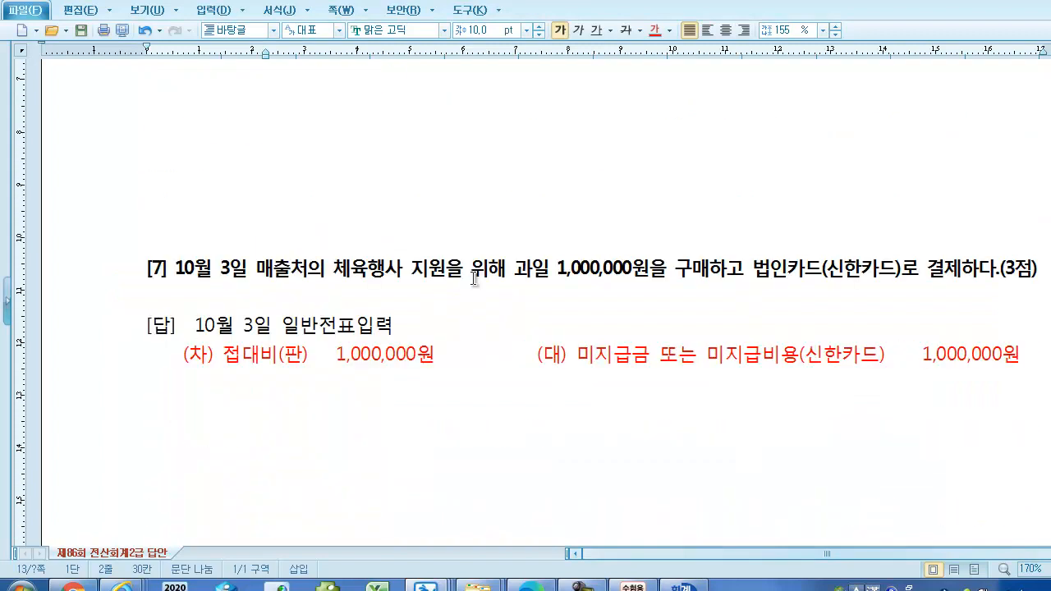
{"action": "scroll", "coordinate": [474, 279], "scroll_direction": "down", "scroll_amount": 2}
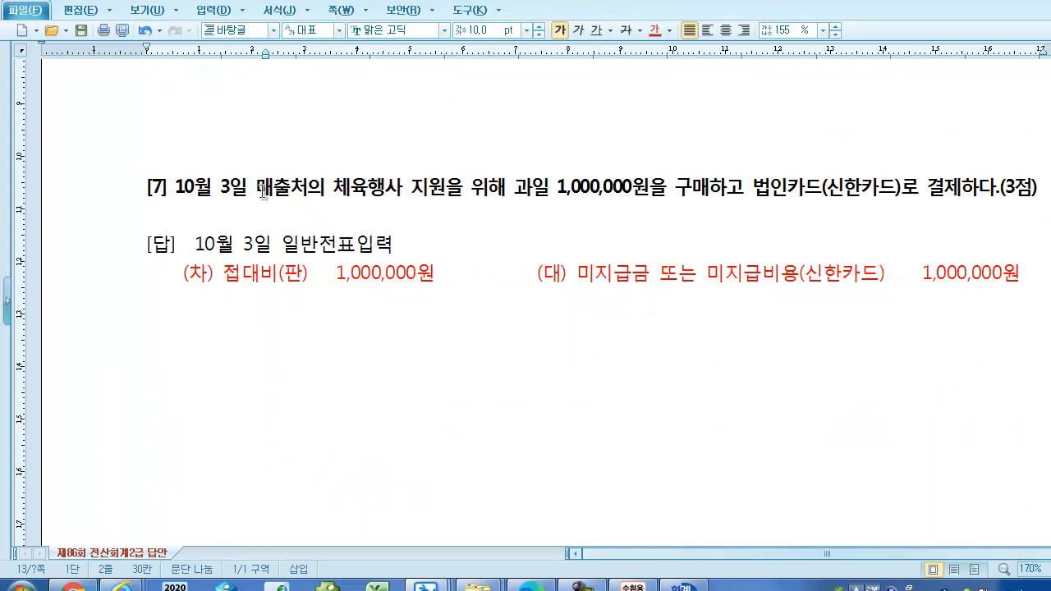
{"action": "left_click_drag", "start_coordinate": [263, 191], "coordinate": [511, 193]}
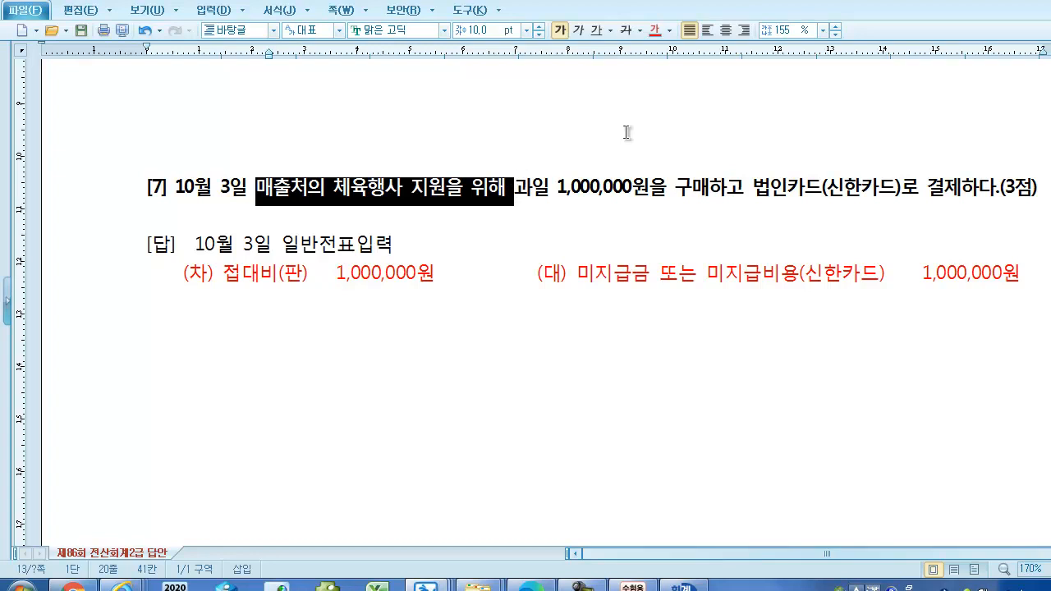
{"action": "left_click", "coordinate": [655, 31]}
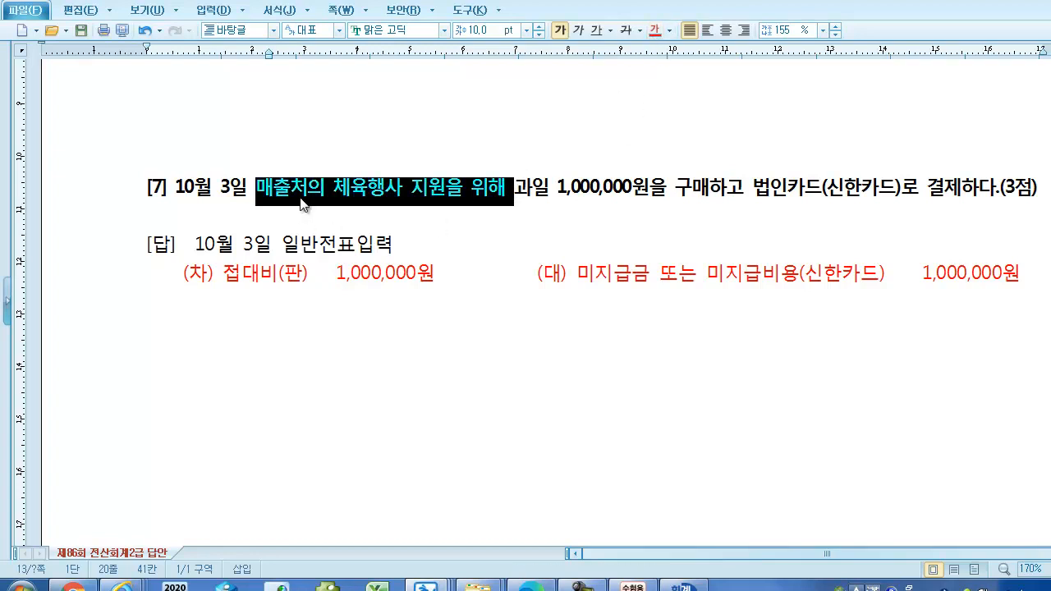
{"action": "left_click", "coordinate": [416, 222]}
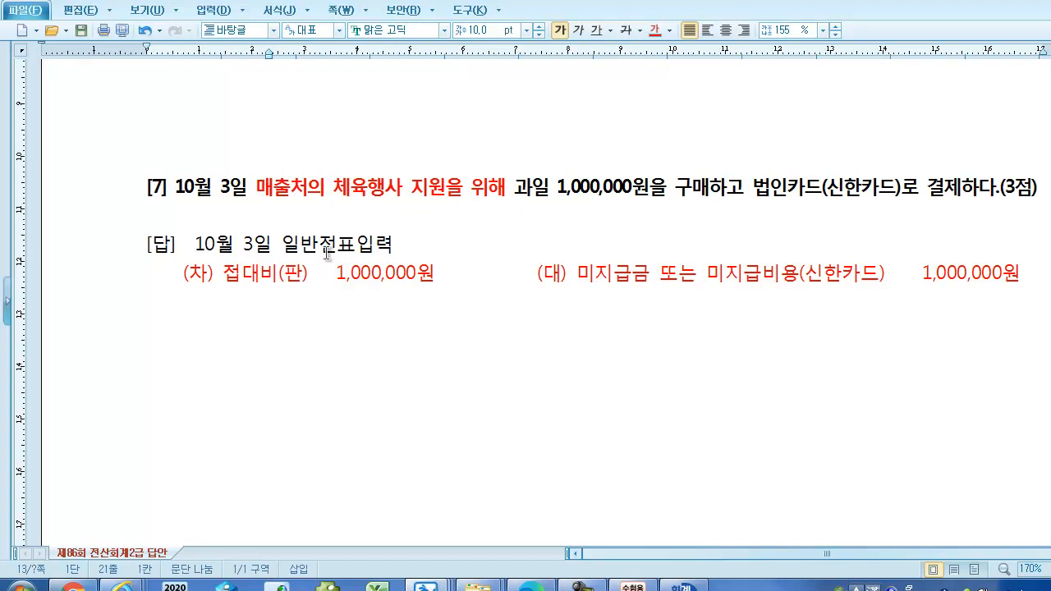
Step: Switch to the 일반전표입력 window, move it below the question text, and set the voucher date to October 3
{"action": "left_click", "coordinate": [684, 587]}
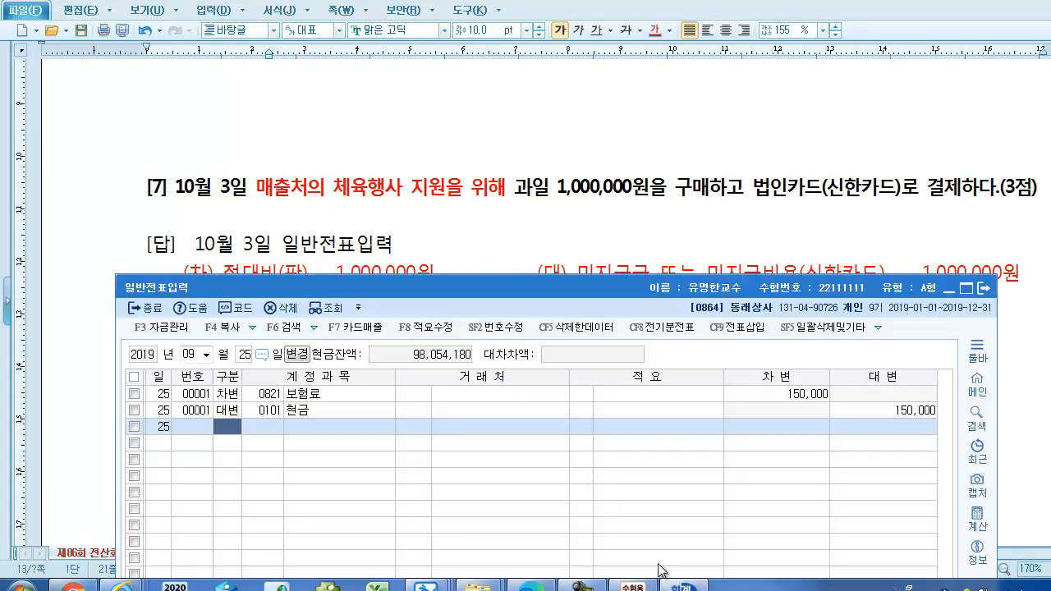
{"action": "left_click_drag", "start_coordinate": [459, 293], "coordinate": [459, 246]}
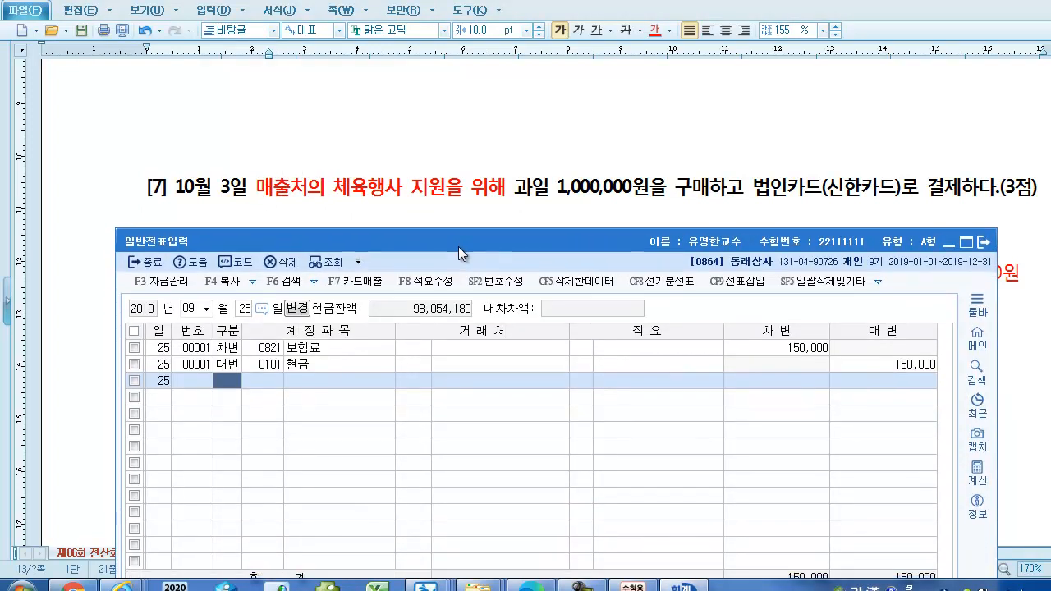
{"action": "left_click", "coordinate": [206, 308]}
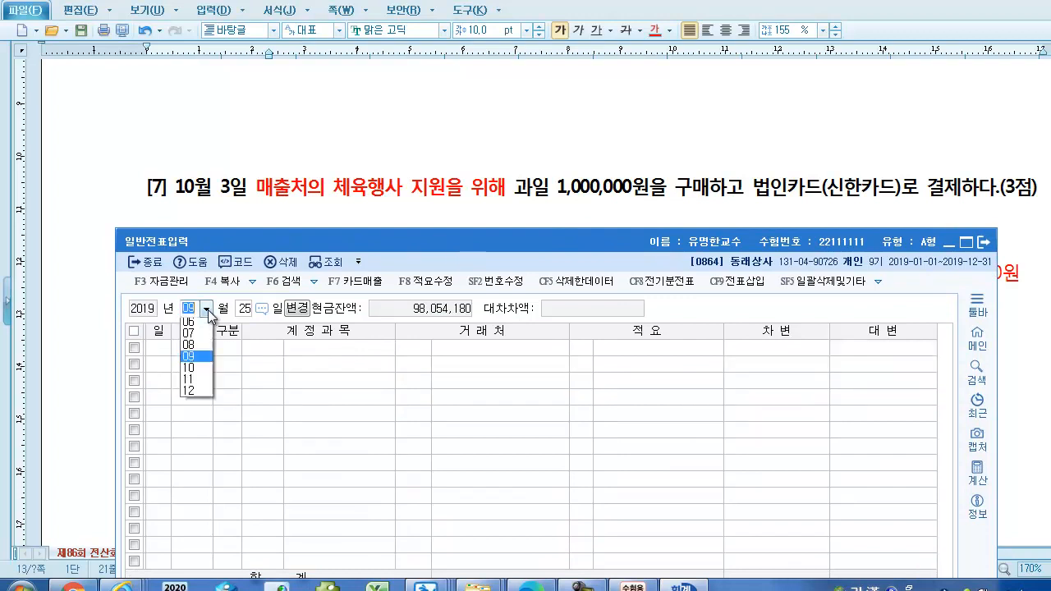
{"action": "left_click", "coordinate": [200, 429]}
{"action": "type", "text": "3"}
{"action": "key", "text": "Return"}
Step: Enter a debit line for the 판매관리비 account 접대비 (0813) with an amount of 1,000,000
{"action": "type", "text": "3"}
{"action": "key", "text": "Return"}
{"action": "type", "text": "접대"}
{"action": "key", "text": "Return"}
{"action": "key", "text": "Down"}
{"action": "key", "text": "Down"}
{"action": "key", "text": "Down"}
{"action": "key", "text": "Down"}
{"action": "key", "text": "Down"}
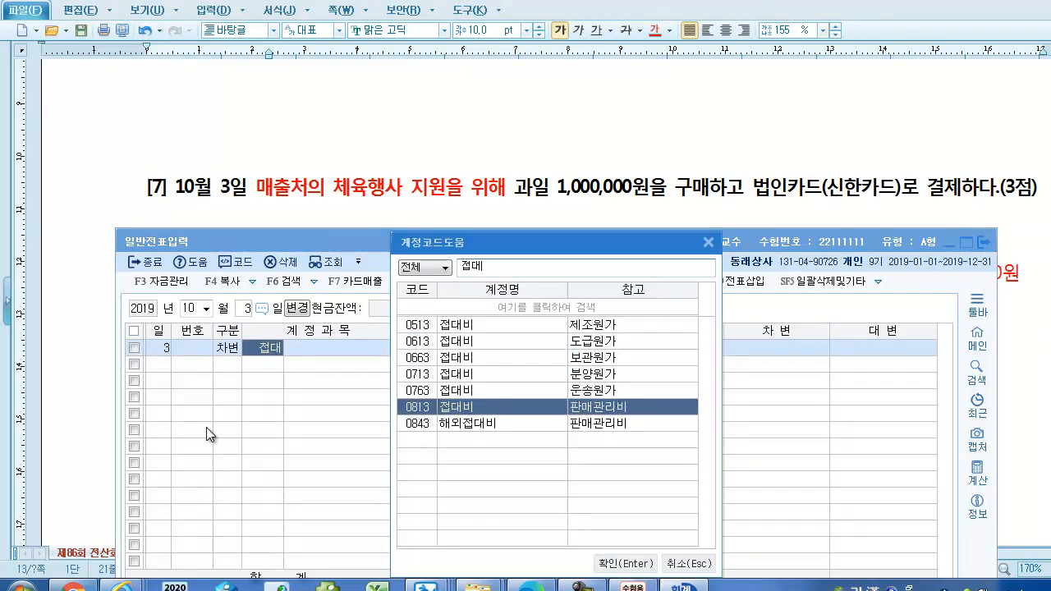
{"action": "key", "text": "Return"}
{"action": "key", "text": "Return"}
{"action": "key", "text": "Return"}
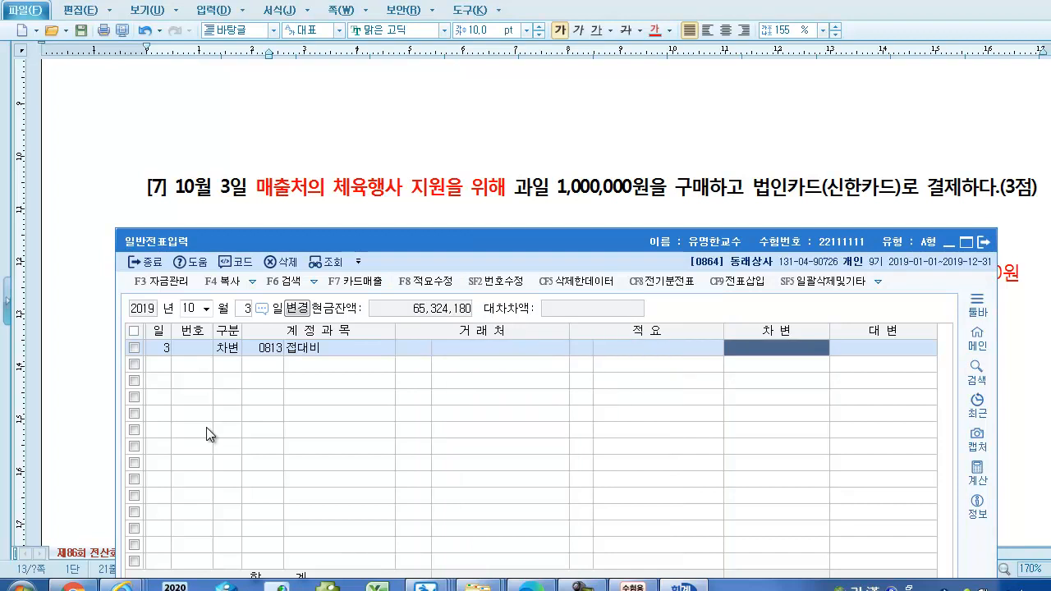
{"action": "type", "text": "1000000"}
{"action": "key", "text": "Return"}
Step: Add a credit line for 미지급금 (0253) with 신한카드 as the counterparty and an amount of 1,000,000
{"action": "type", "text": "4"}
{"action": "key", "text": "Return"}
{"action": "type", "text": "미지"}
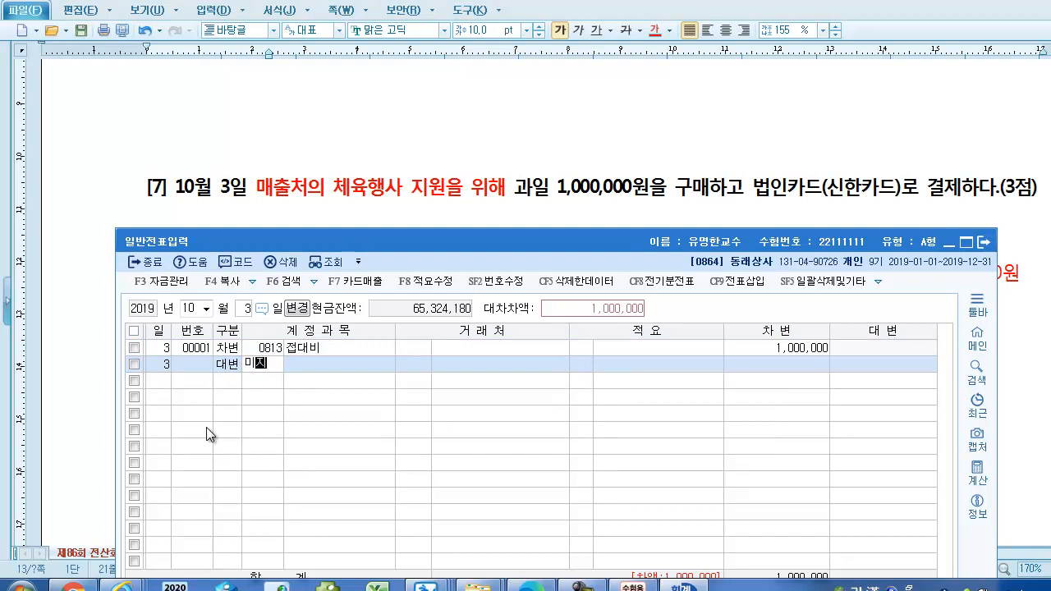
{"action": "key", "text": "Return"}
{"action": "key", "text": "Return"}
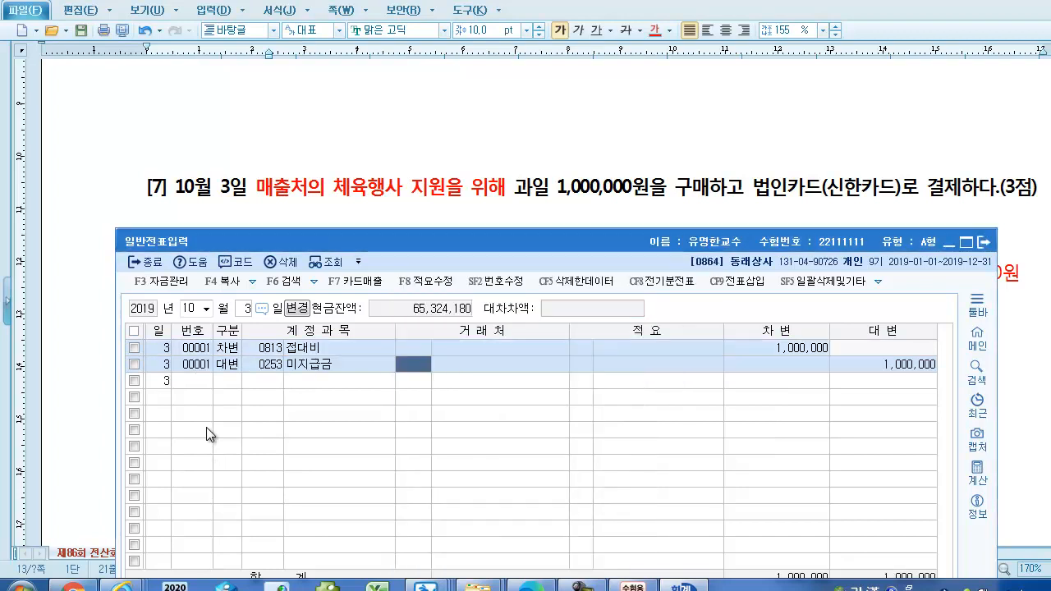
{"action": "type", "text": "신한"}
{"action": "key", "text": "Return"}
{"action": "key", "text": "Down"}
{"action": "key", "text": "Return"}
{"action": "key", "text": "Return"}
{"action": "key", "text": "Return"}
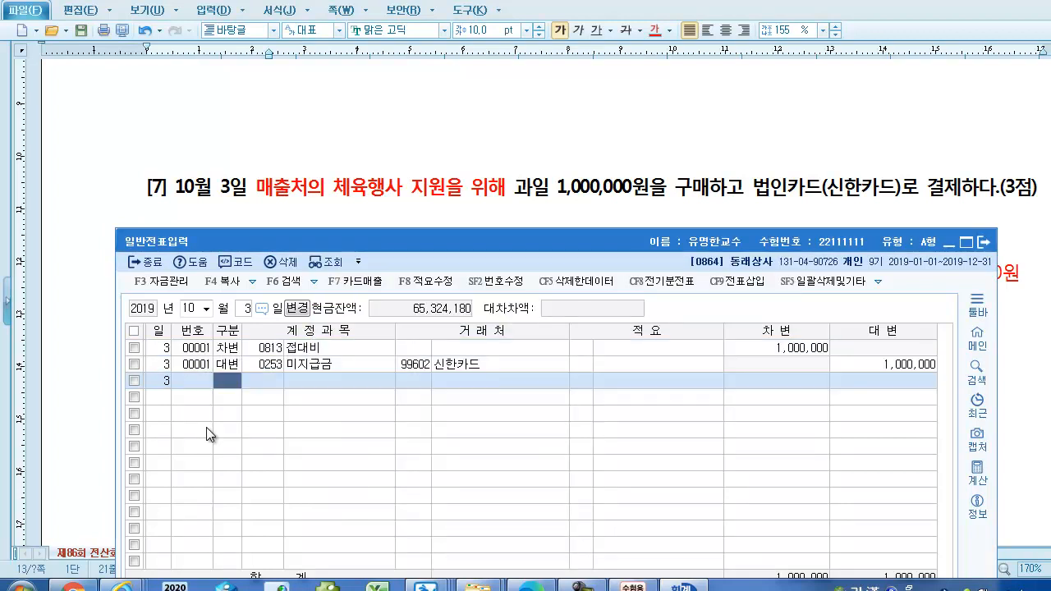
Step: In the answer document, colour the word "보통예금" in question [8] red
{"action": "left_click", "coordinate": [405, 210]}
{"action": "scroll", "coordinate": [406, 221], "scroll_direction": "down", "scroll_amount": 6}
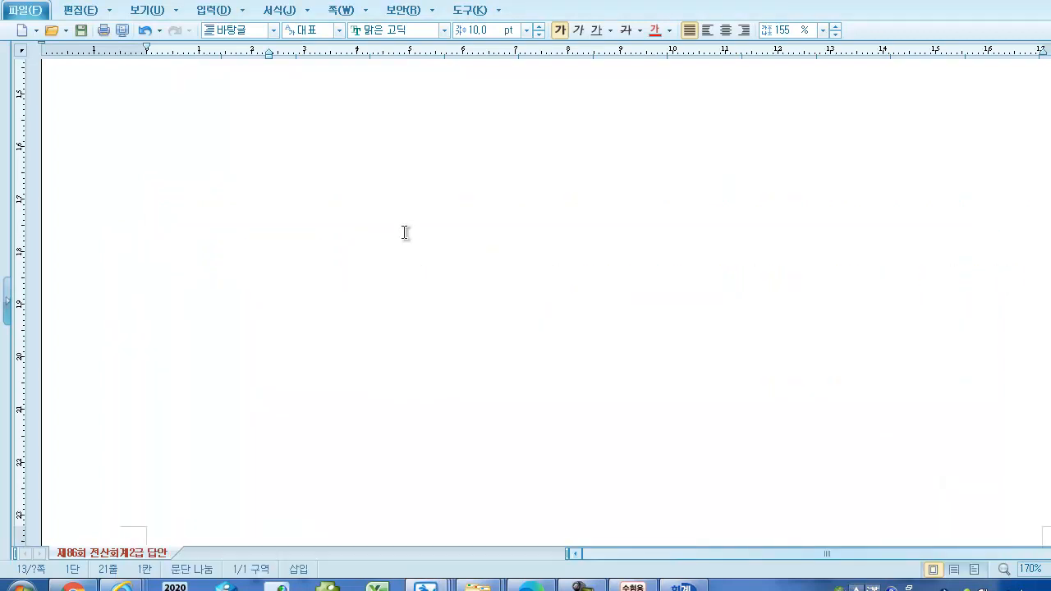
{"action": "scroll", "coordinate": [406, 234], "scroll_direction": "down", "scroll_amount": 5}
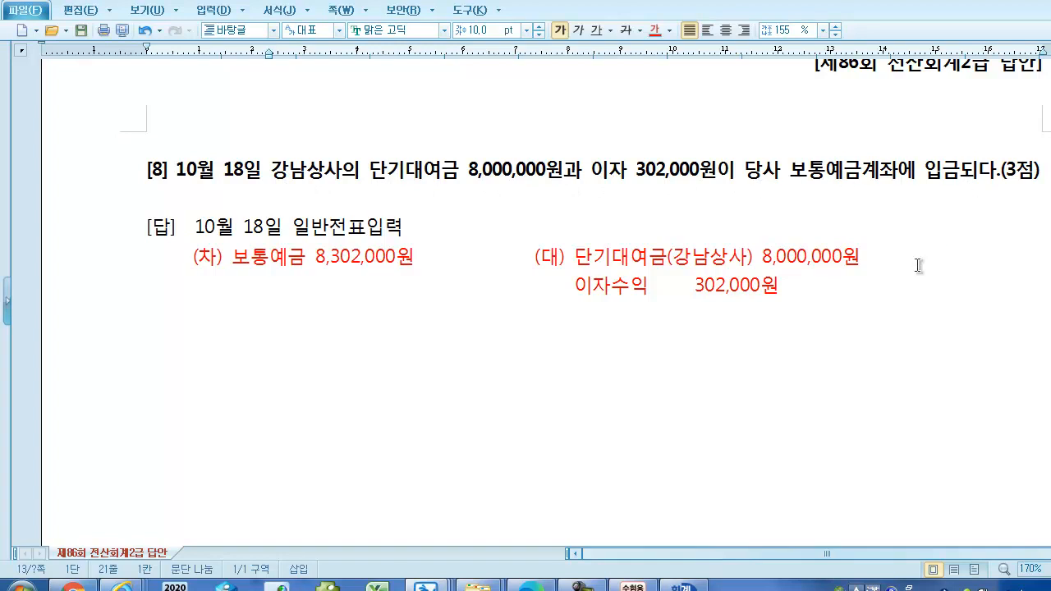
{"action": "left_click", "coordinate": [794, 173]}
{"action": "left_click_drag", "start_coordinate": [793, 174], "coordinate": [868, 174]}
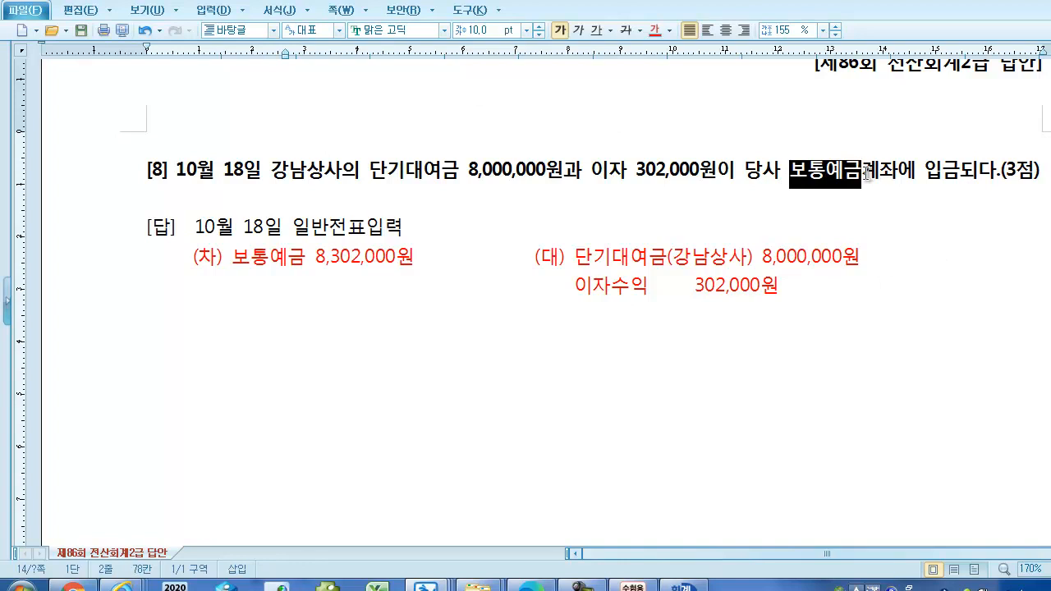
{"action": "left_click", "coordinate": [655, 31]}
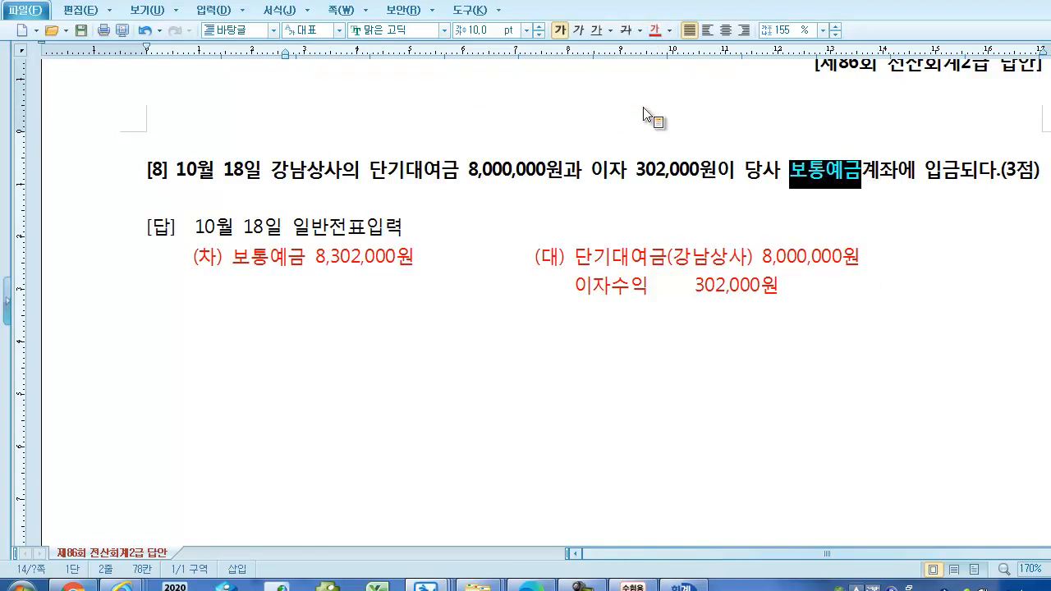
{"action": "left_click", "coordinate": [649, 344]}
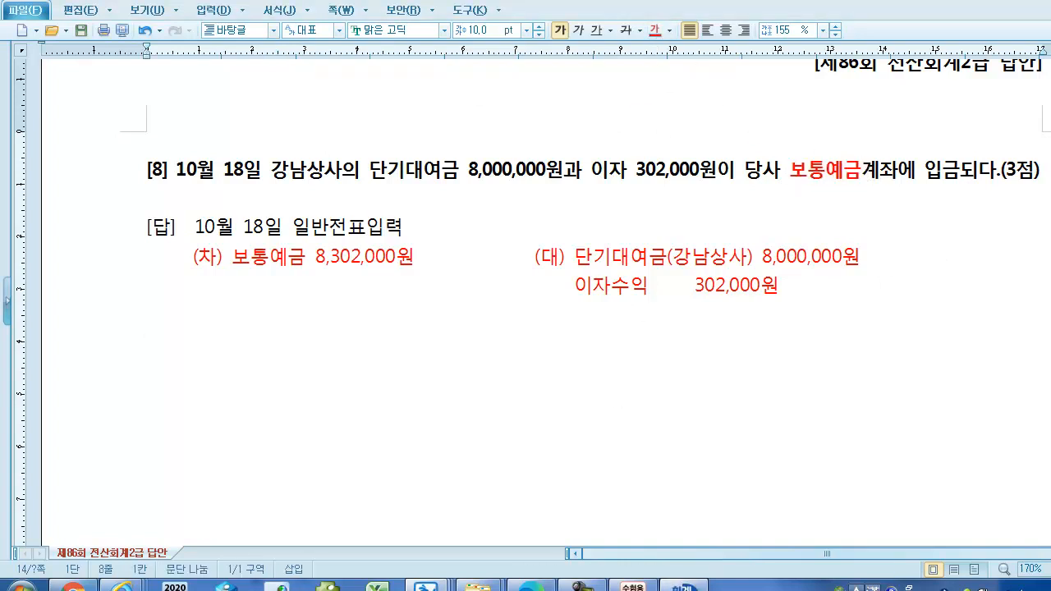
Step: Switch to the 일반전표입력 window, move it below question [8], and set the voucher date to October 18
{"action": "left_click", "coordinate": [686, 586]}
{"action": "left_click_drag", "start_coordinate": [369, 246], "coordinate": [366, 222]}
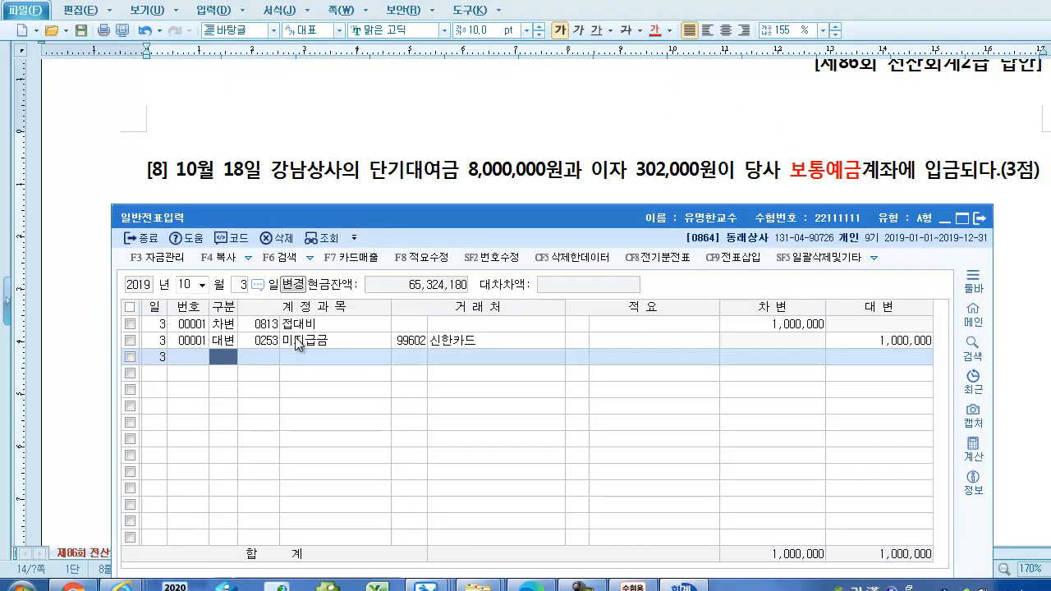
{"action": "left_click", "coordinate": [238, 288]}
{"action": "type", "text": "18"}
{"action": "key", "text": "Return"}
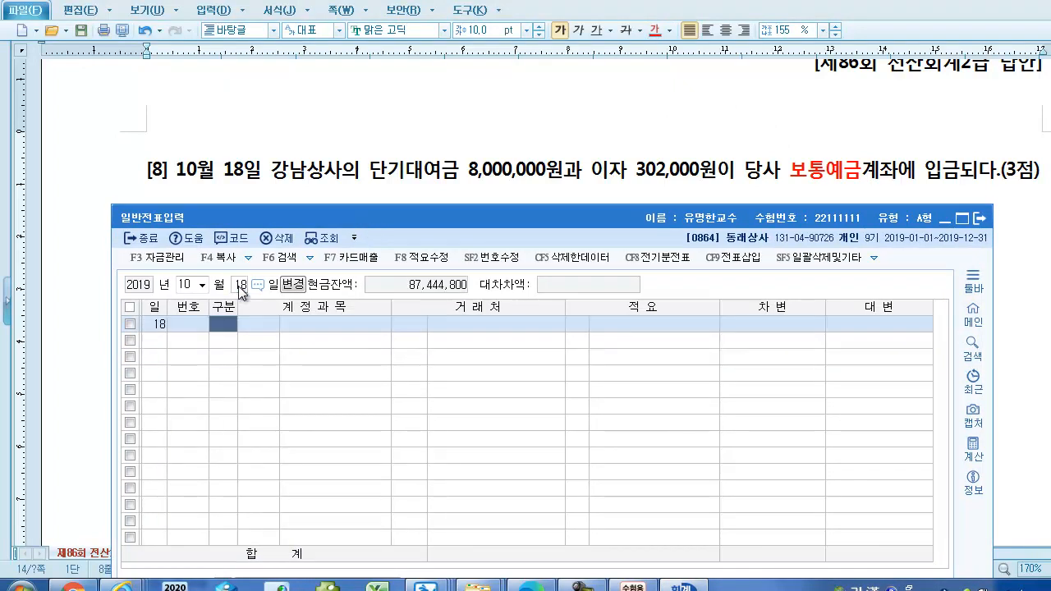
Step: Enter a debit line for 보통예금 (0103) with an amount of 8,302,000
{"action": "type", "text": "3"}
{"action": "key", "text": "Return"}
{"action": "type", "text": "103"}
{"action": "key", "text": "Return"}
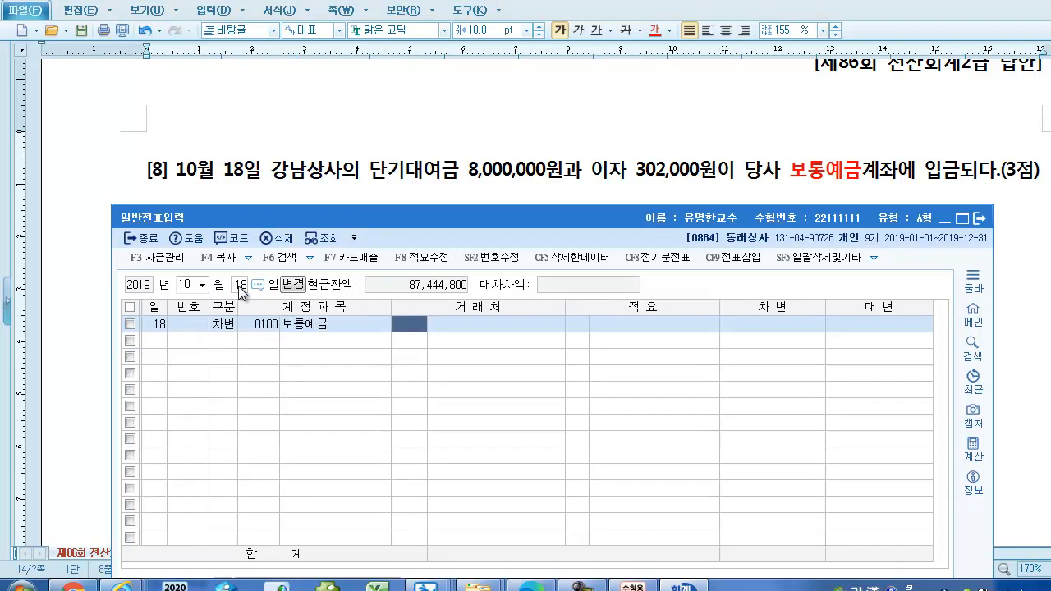
{"action": "key", "text": "Return"}
{"action": "key", "text": "Return"}
{"action": "key", "text": "Return"}
{"action": "key", "text": "Return"}
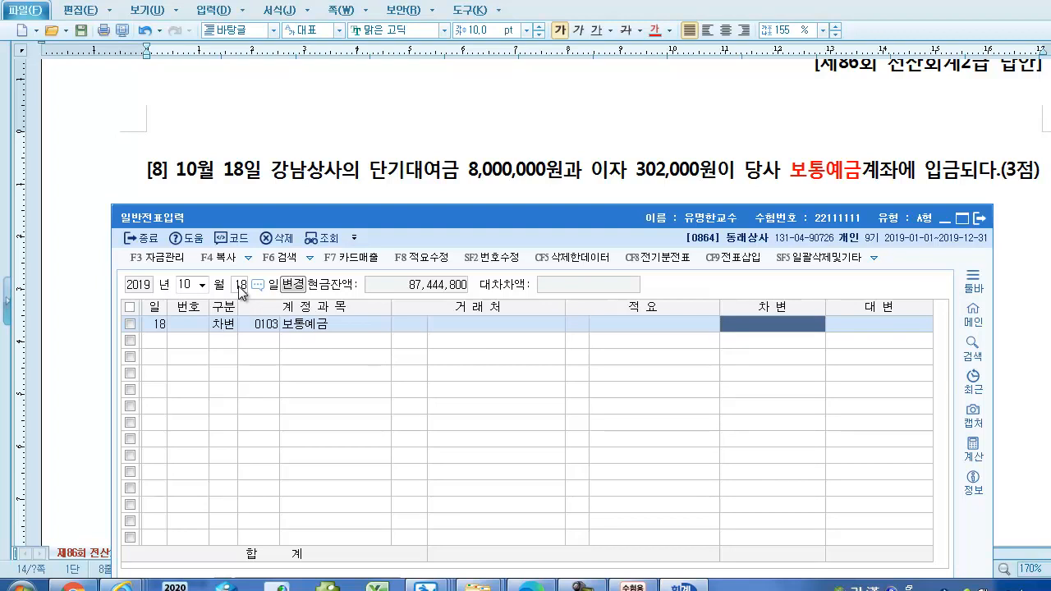
{"action": "type", "text": "8"}
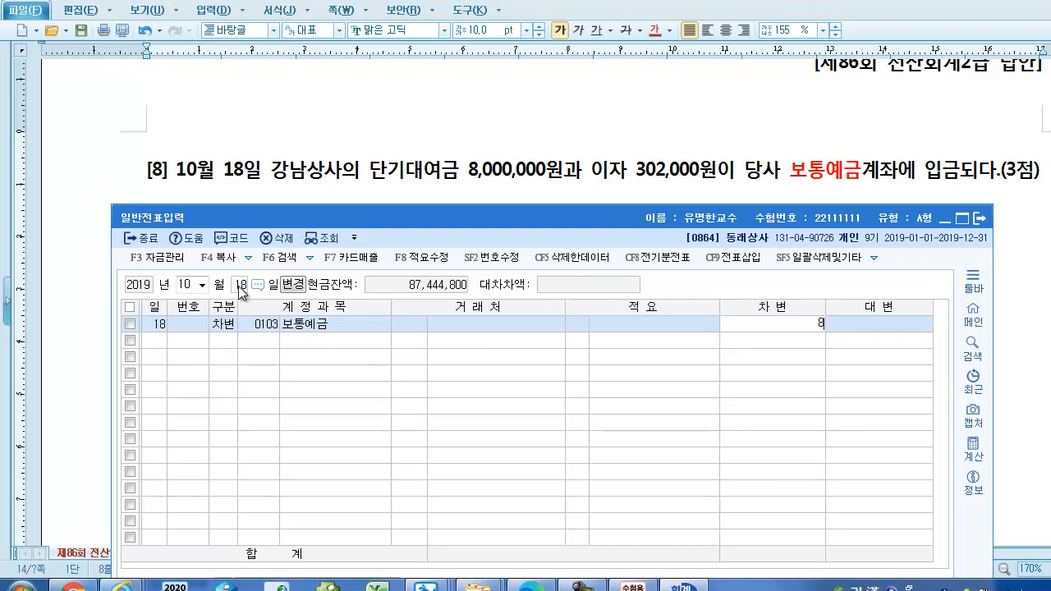
{"action": "type", "text": ",302,000"}
{"action": "key", "text": "Return"}
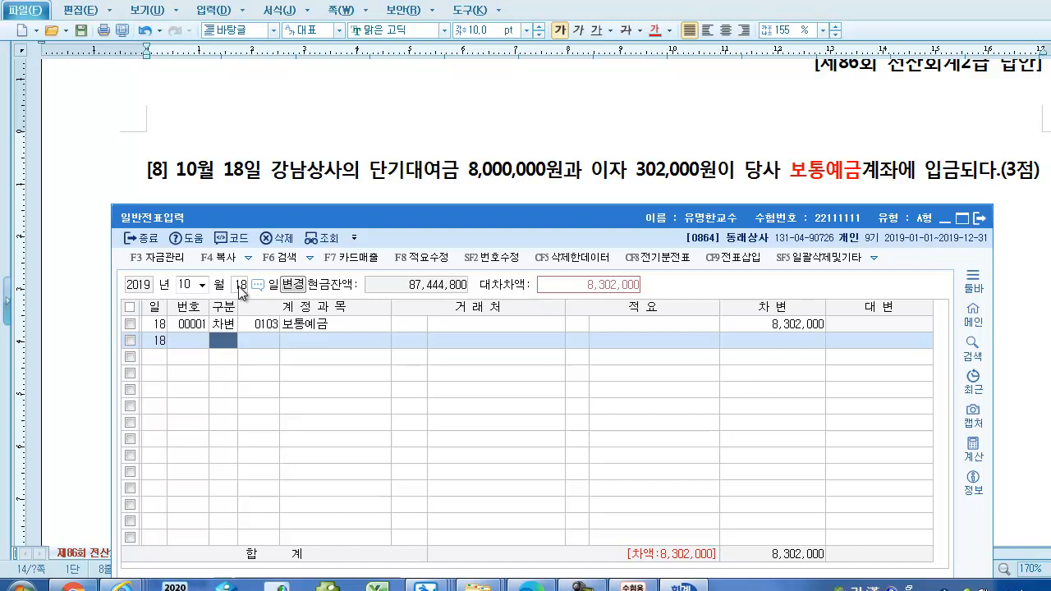
Step: Add a credit line for 단기대여금 (0114) with 강남상사 as the counterparty and an amount of 8,000,000
{"action": "key", "text": "4"}
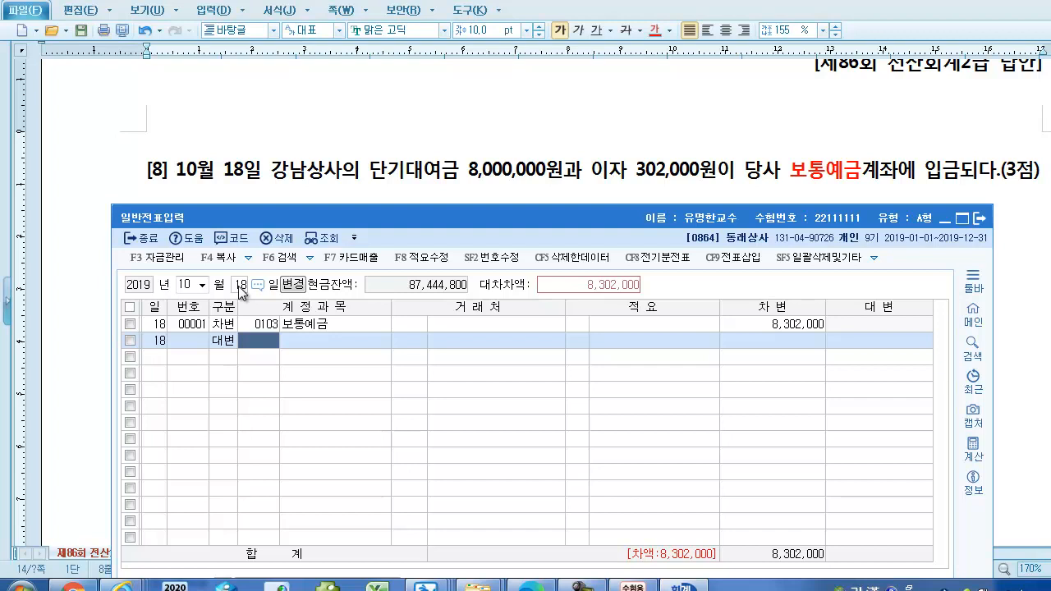
{"action": "type", "text": "단기"}
{"action": "key", "text": "Return"}
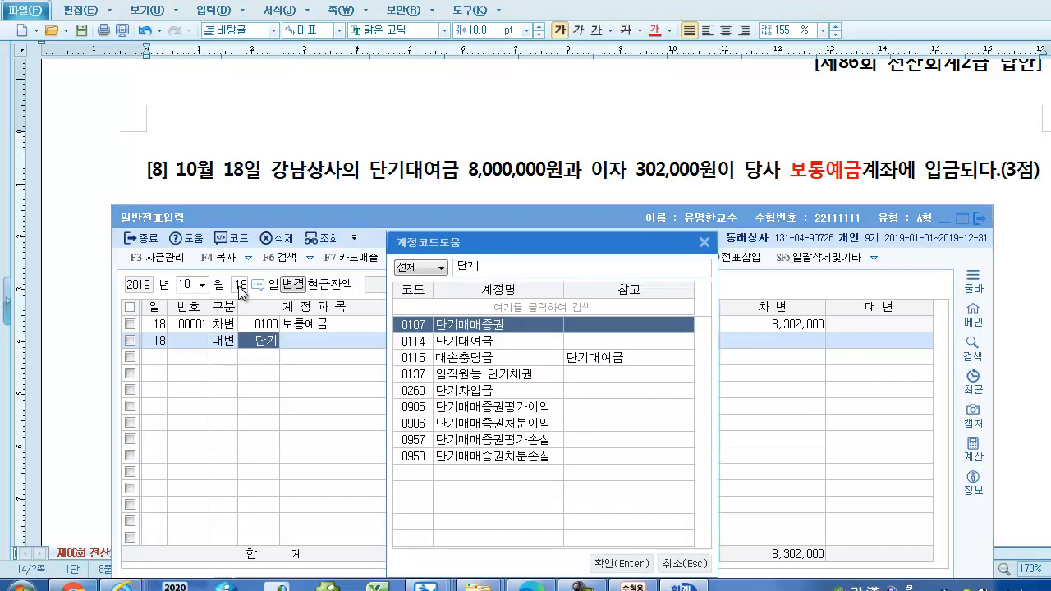
{"action": "key", "text": "Down"}
{"action": "key", "text": "Return"}
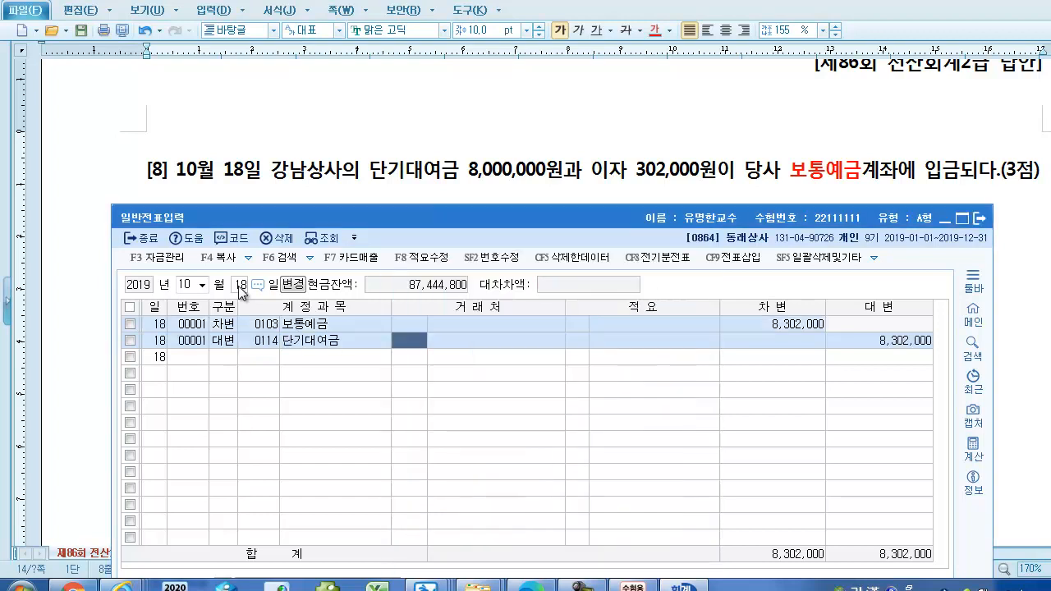
{"action": "type", "text": "ㄱ"}
{"action": "type", "text": "남"}
{"action": "key", "text": "Return"}
{"action": "key", "text": "Return"}
{"action": "key", "text": "Return"}
{"action": "type", "text": "8000000"}
{"action": "key", "text": "Return"}
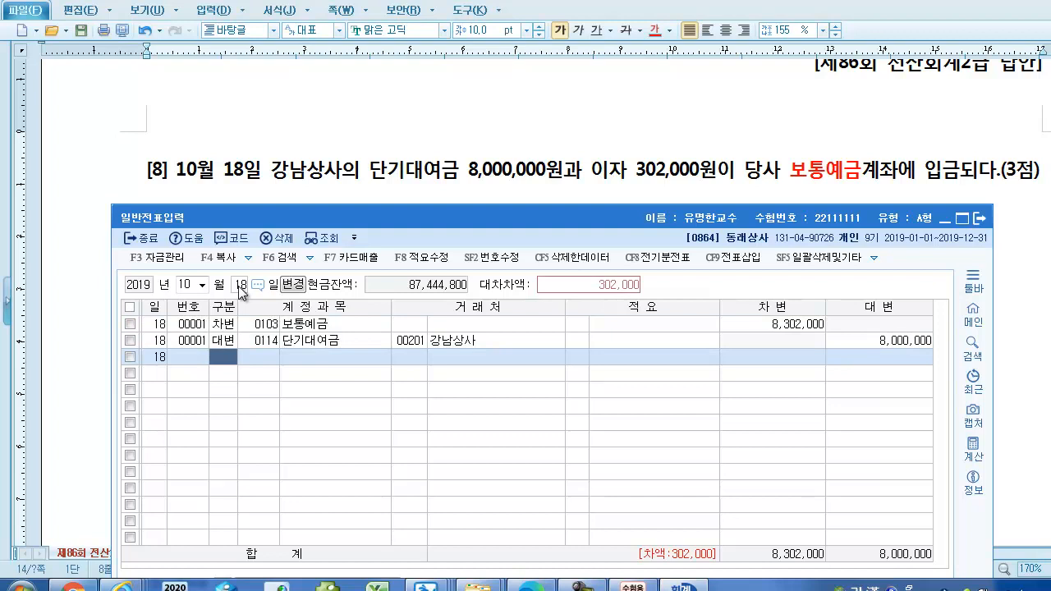
Step: Add a credit line for 이자수익 (0901) with an amount of 302,000
{"action": "type", "text": "4"}
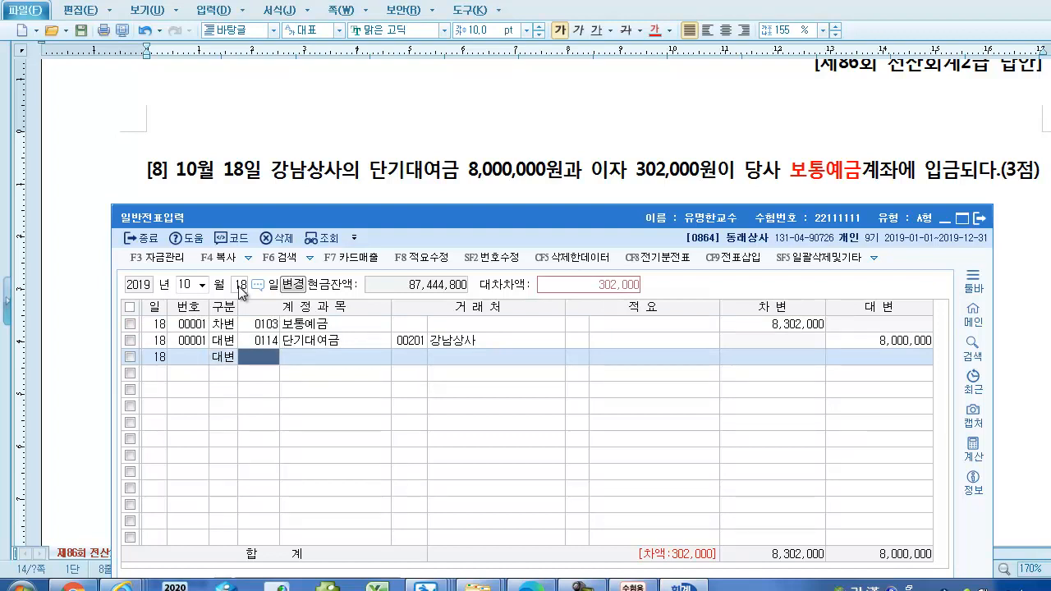
{"action": "type", "text": "이자"}
{"action": "key", "text": "Return"}
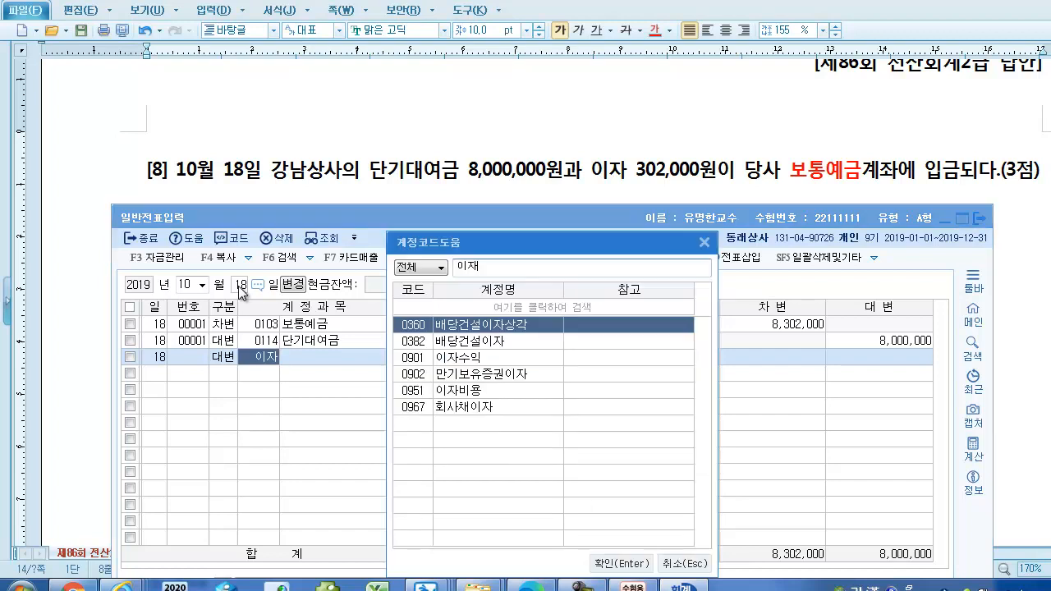
{"action": "key", "text": "Down"}
{"action": "key", "text": "Down"}
{"action": "key", "text": "Return"}
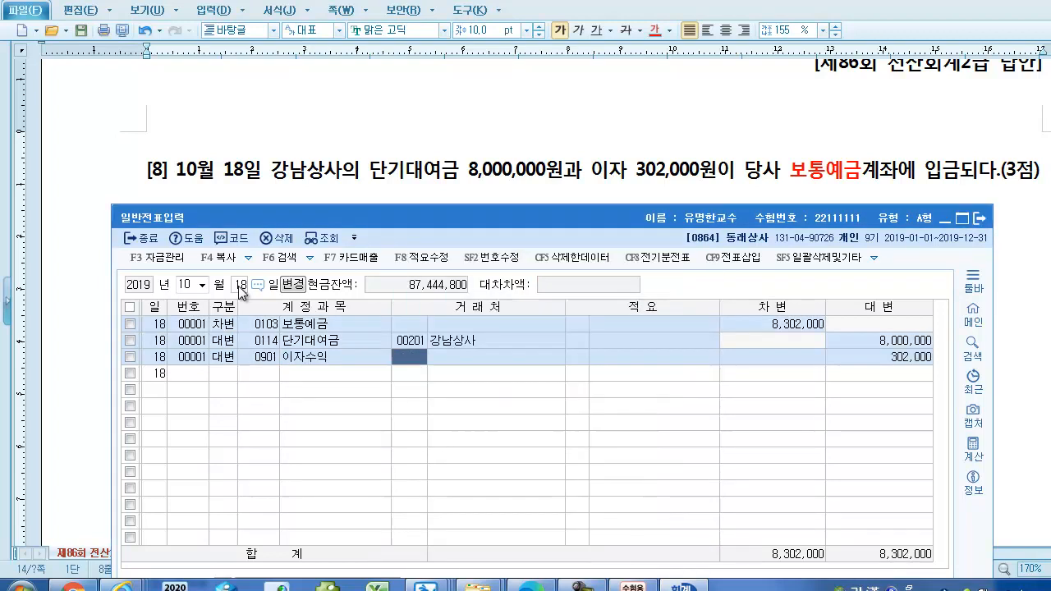
{"action": "key", "text": "Return"}
{"action": "key", "text": "Return"}
{"action": "key", "text": "Return"}
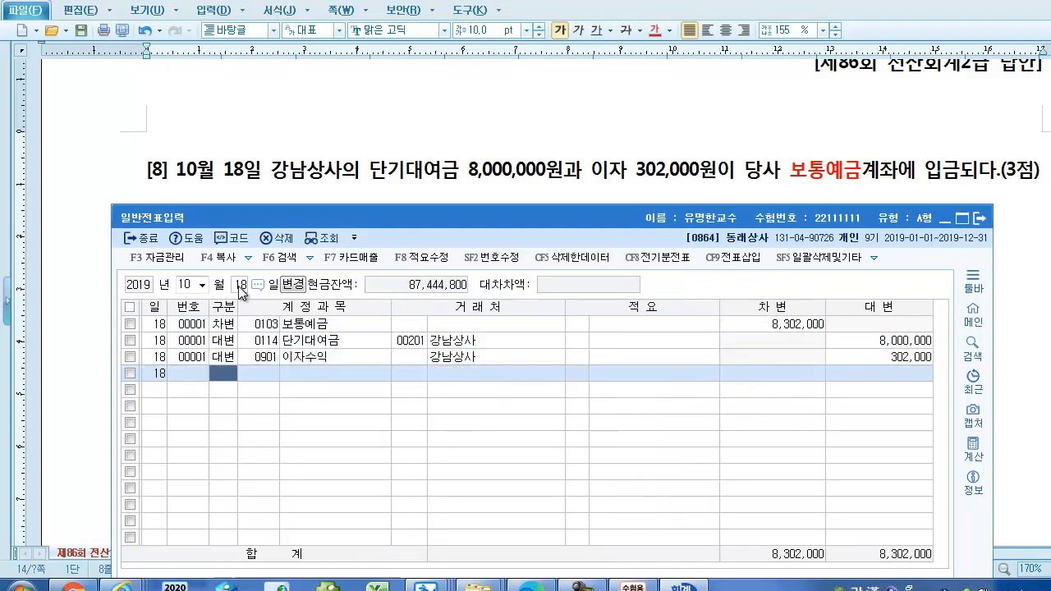
Step: Go to 문제5 question [1] in the answer document, and load the July 30 vouchers in 일반전표입력
{"action": "left_click", "coordinate": [356, 160]}
{"action": "scroll", "coordinate": [371, 172], "scroll_direction": "down", "scroll_amount": 10}
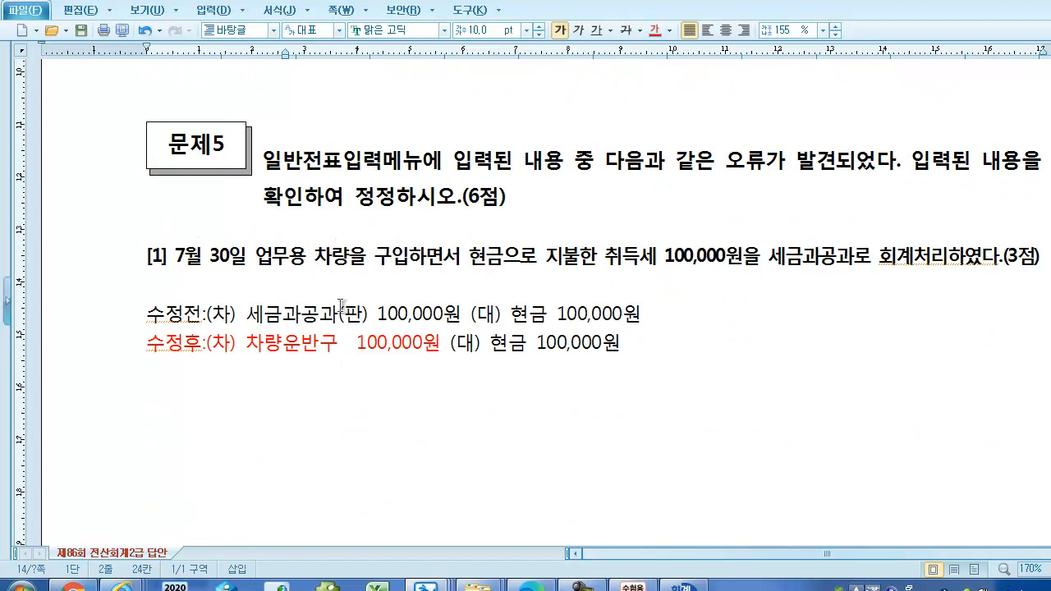
{"action": "scroll", "coordinate": [341, 305], "scroll_direction": "down", "scroll_amount": 1}
{"action": "scroll", "coordinate": [341, 305], "scroll_direction": "down", "scroll_amount": 1}
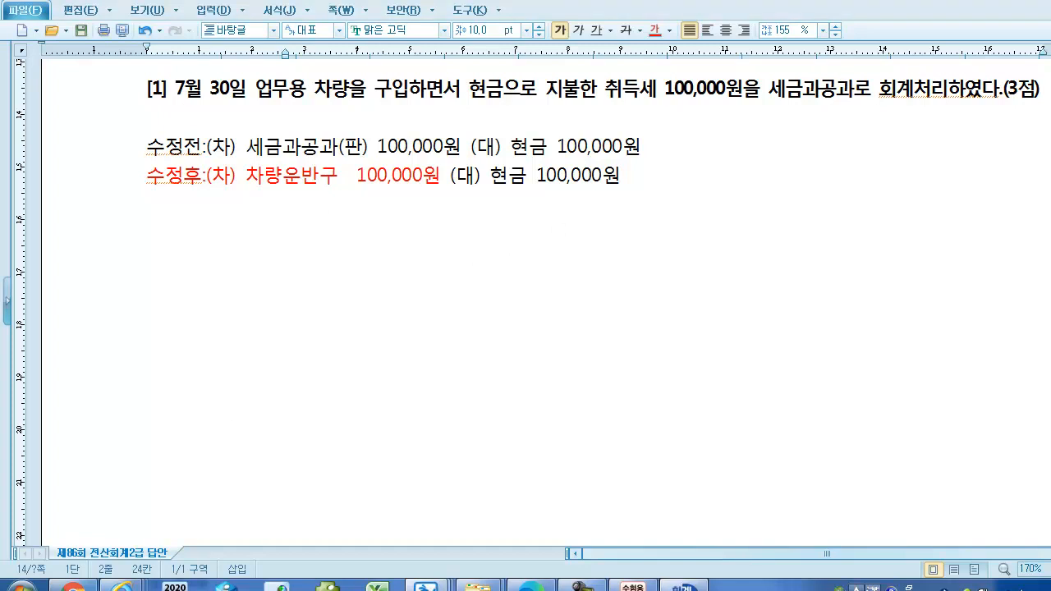
{"action": "key", "text": "alt+Tab"}
{"action": "left_click", "coordinate": [202, 285]}
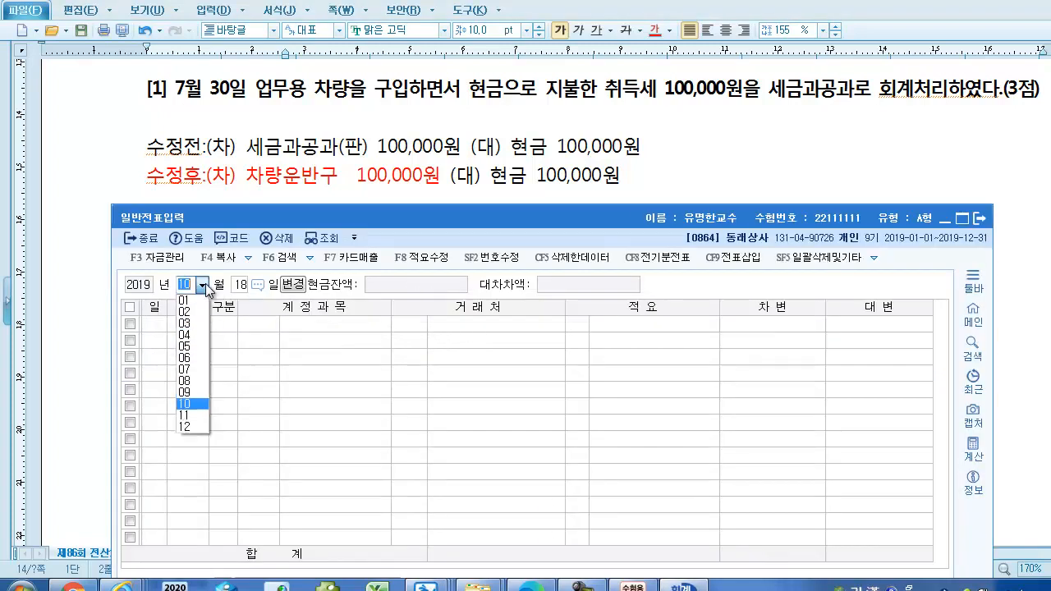
{"action": "left_click", "coordinate": [200, 374]}
{"action": "type", "text": "30"}
{"action": "key", "text": "Return"}
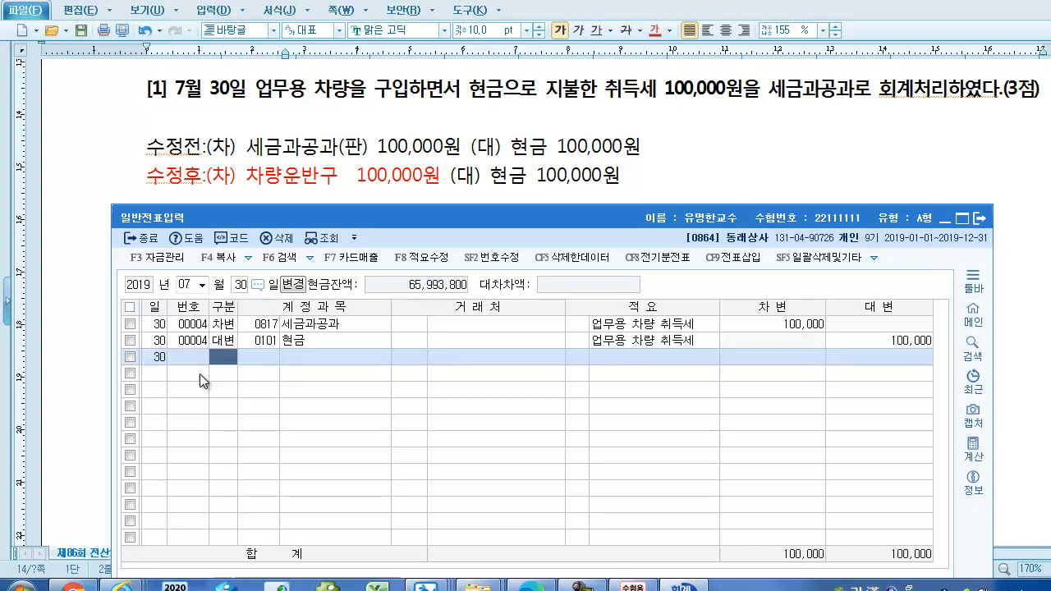
Step: Replace the 세금과공과 account on the July 30 debit line with 차량운반구 (0208)
{"action": "left_click", "coordinate": [266, 329]}
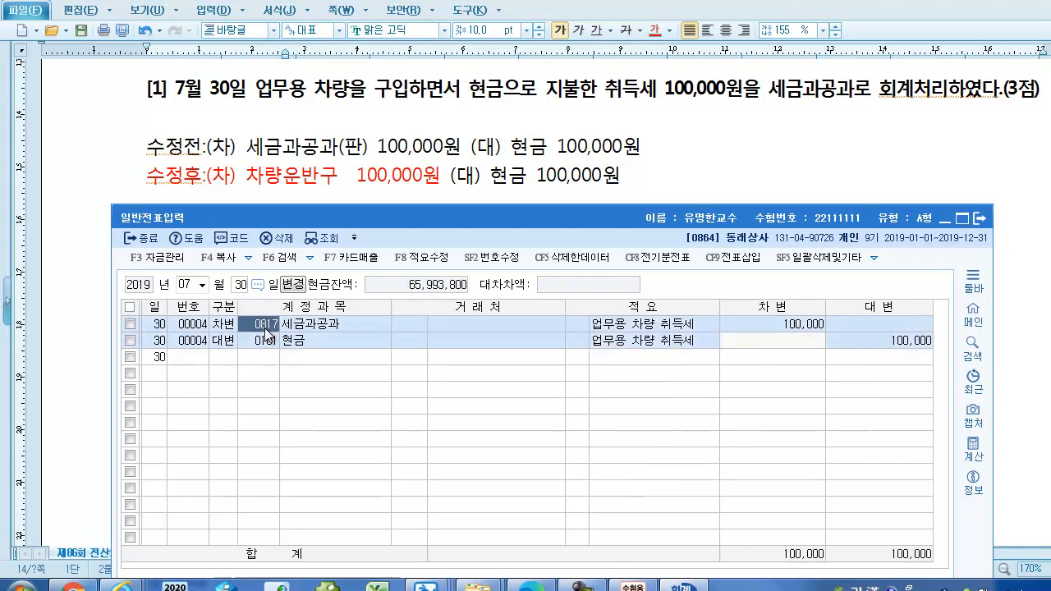
{"action": "type", "text": "차량"}
{"action": "key", "text": "Return"}
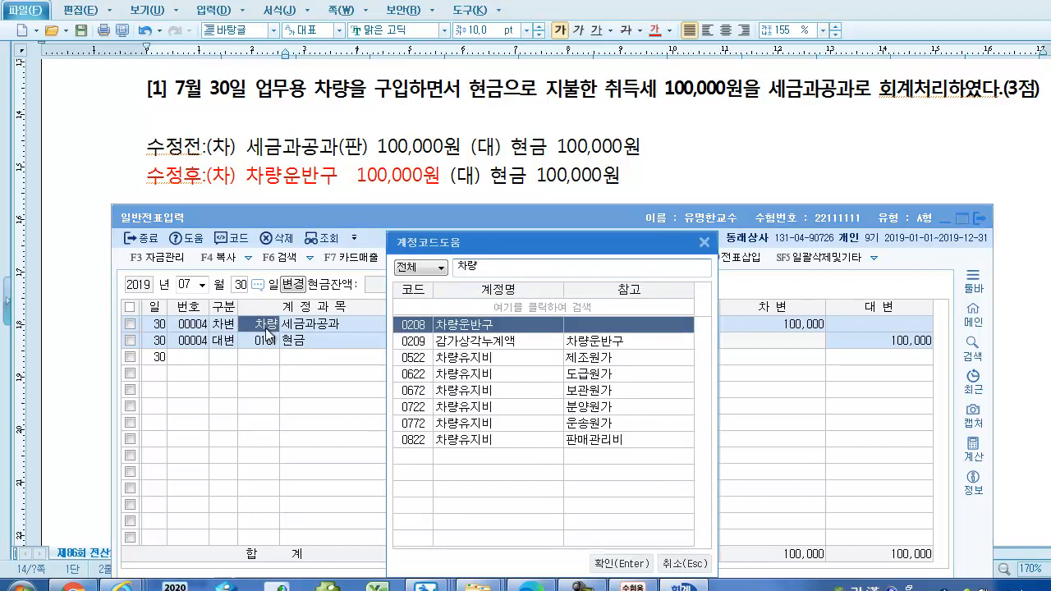
{"action": "key", "text": "Return"}
{"action": "key", "text": "Return"}
{"action": "key", "text": "Return"}
{"action": "key", "text": "Return"}
{"action": "key", "text": "Return"}
{"action": "key", "text": "Return"}
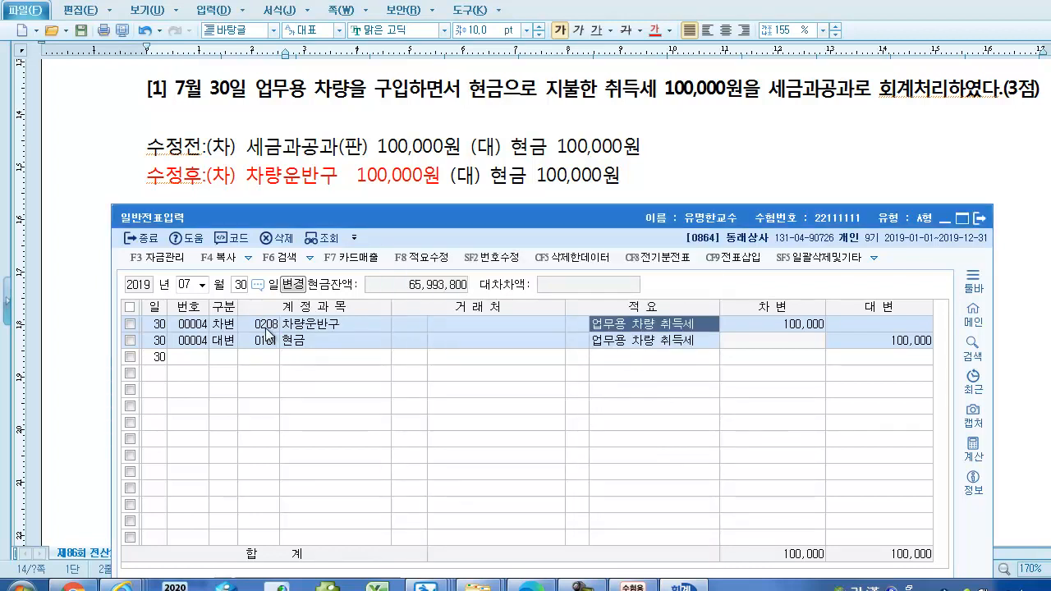
{"action": "key", "text": "Return"}
{"action": "key", "text": "Return"}
{"action": "key", "text": "Return"}
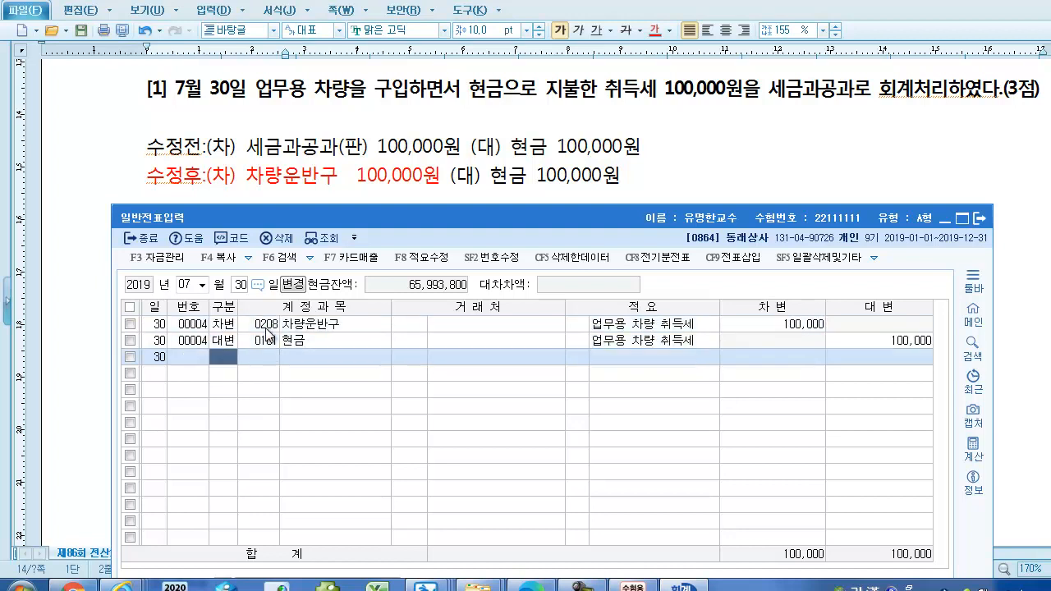
Step: Go to 문제5 question [2] in the answer document, and load the September 30 vouchers in 일반전표입력
{"action": "left_click", "coordinate": [665, 168]}
{"action": "scroll", "coordinate": [592, 283], "scroll_direction": "down", "scroll_amount": 5}
{"action": "scroll", "coordinate": [591, 282], "scroll_direction": "down", "scroll_amount": 8}
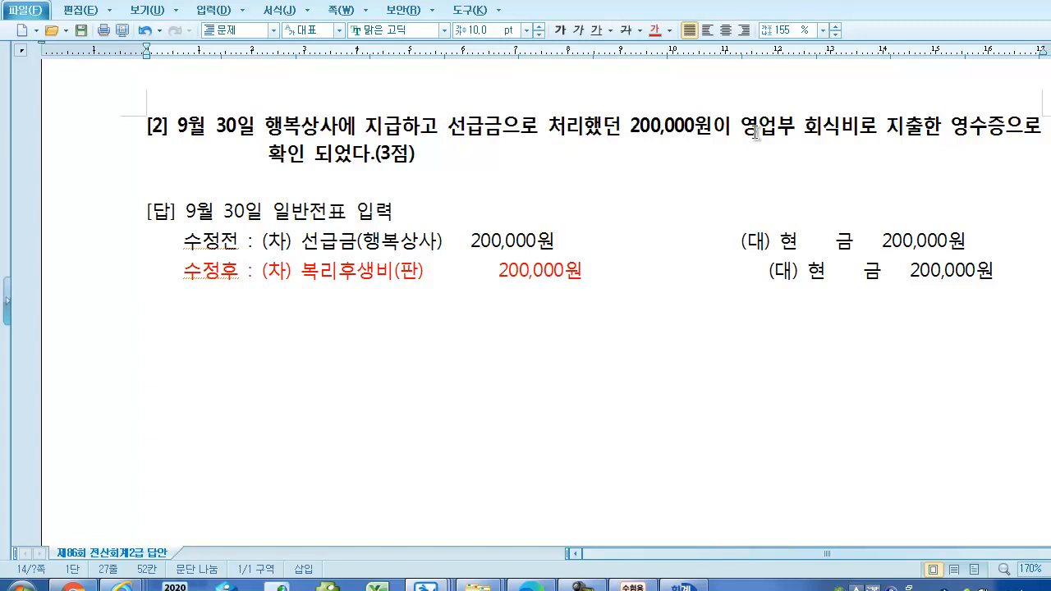
{"action": "left_click_drag", "start_coordinate": [741, 129], "coordinate": [871, 137]}
{"action": "left_click", "coordinate": [868, 135]}
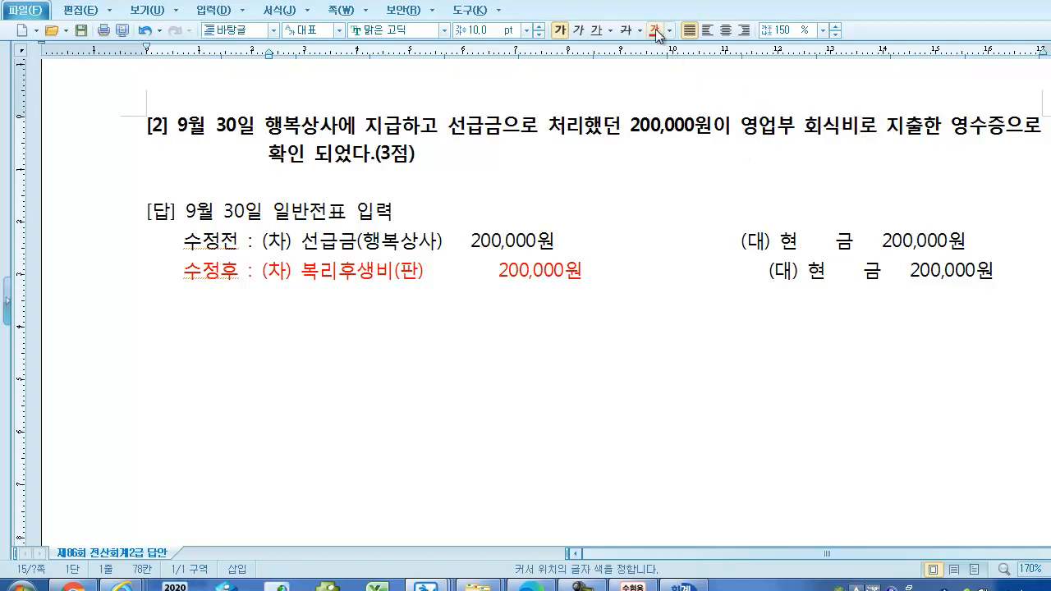
{"action": "left_click", "coordinate": [629, 271]}
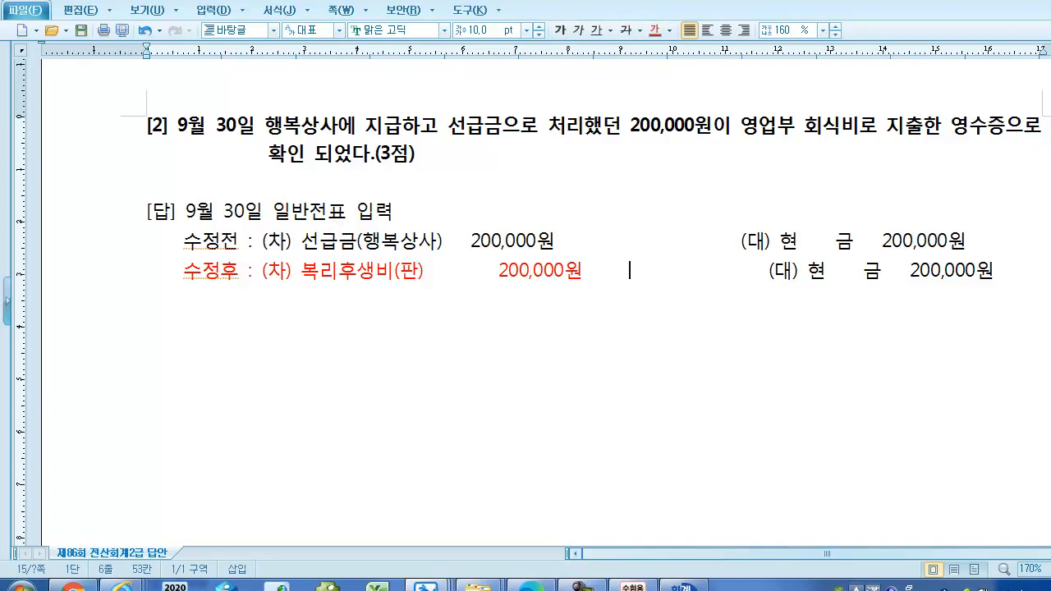
{"action": "left_click", "coordinate": [682, 585]}
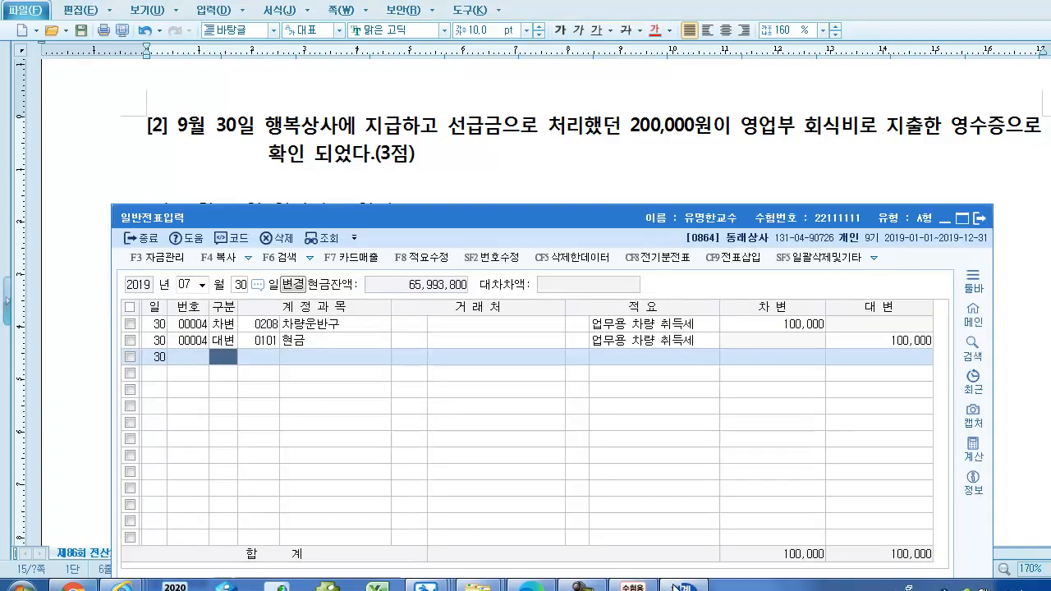
{"action": "left_click", "coordinate": [202, 285]}
{"action": "left_click", "coordinate": [200, 392]}
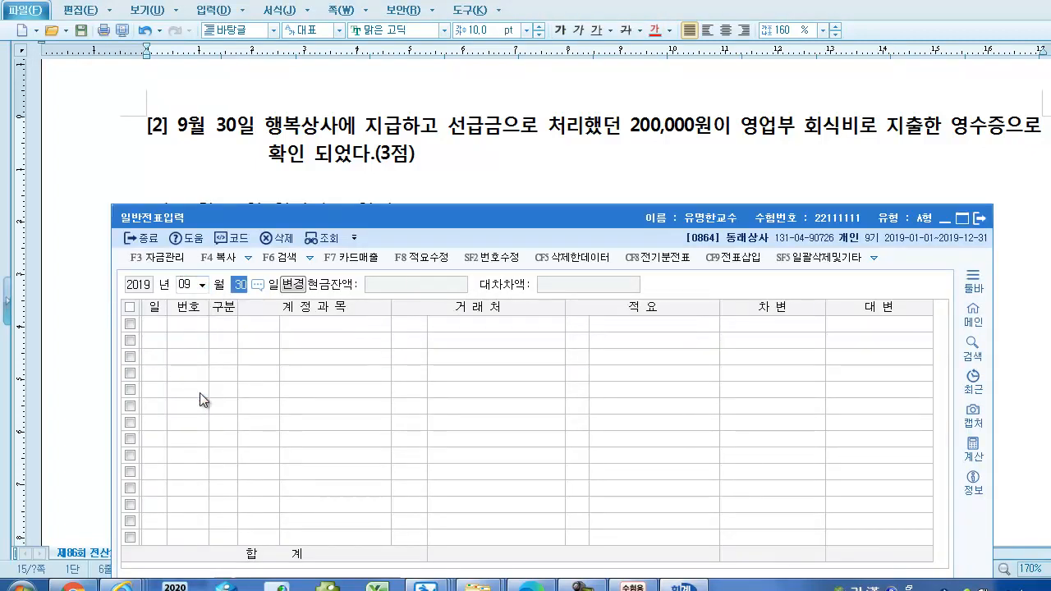
{"action": "key", "text": "Return"}
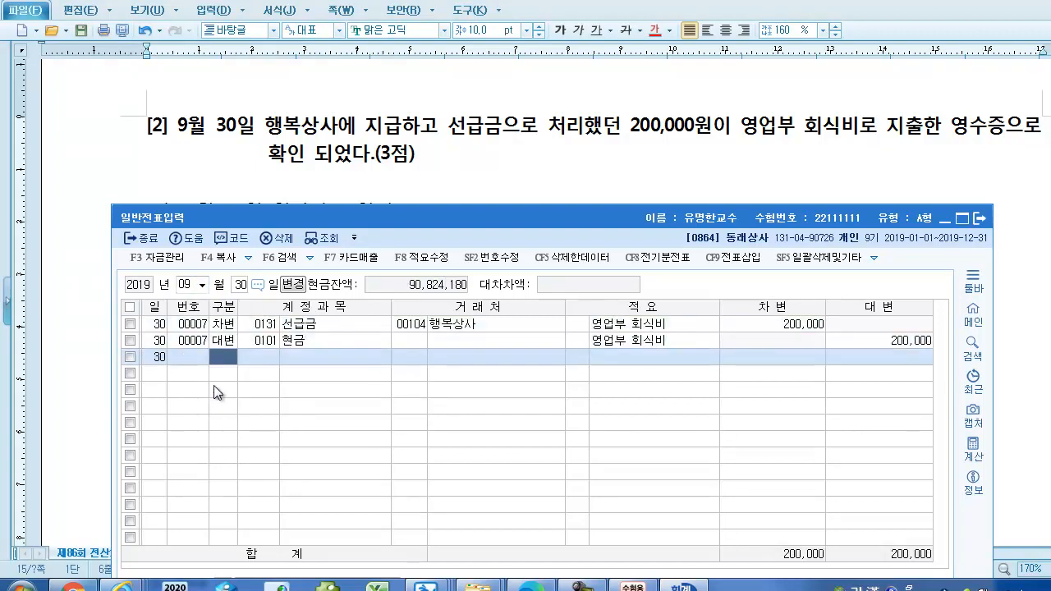
Step: Replace the 선급금 account on the September 30 debit line with the 판매관리비 account 복리후생비 (0811)
{"action": "left_click", "coordinate": [262, 326]}
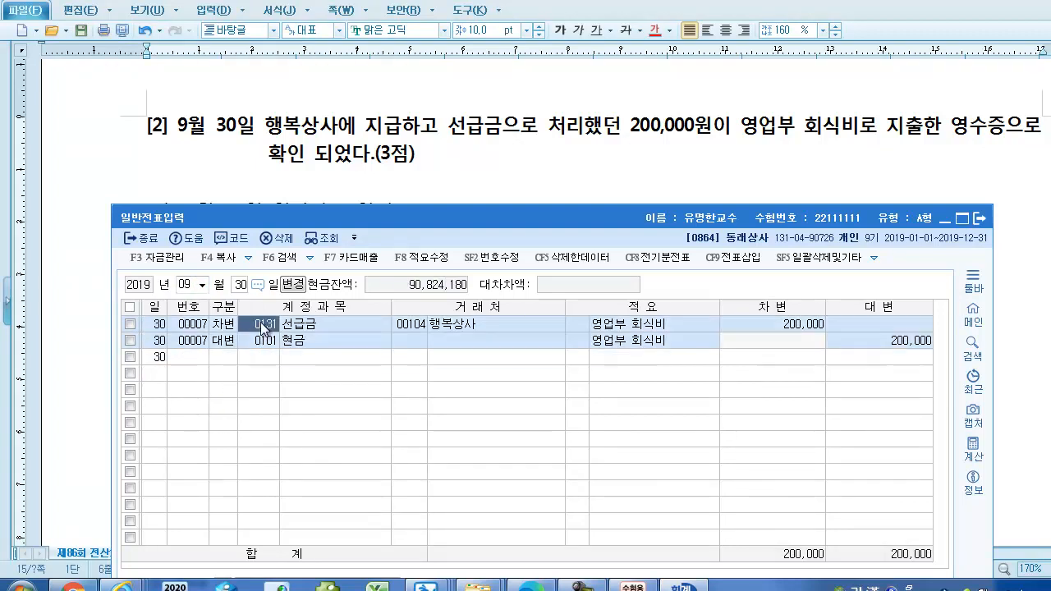
{"action": "left_click_drag", "start_coordinate": [367, 215], "coordinate": [403, 206]}
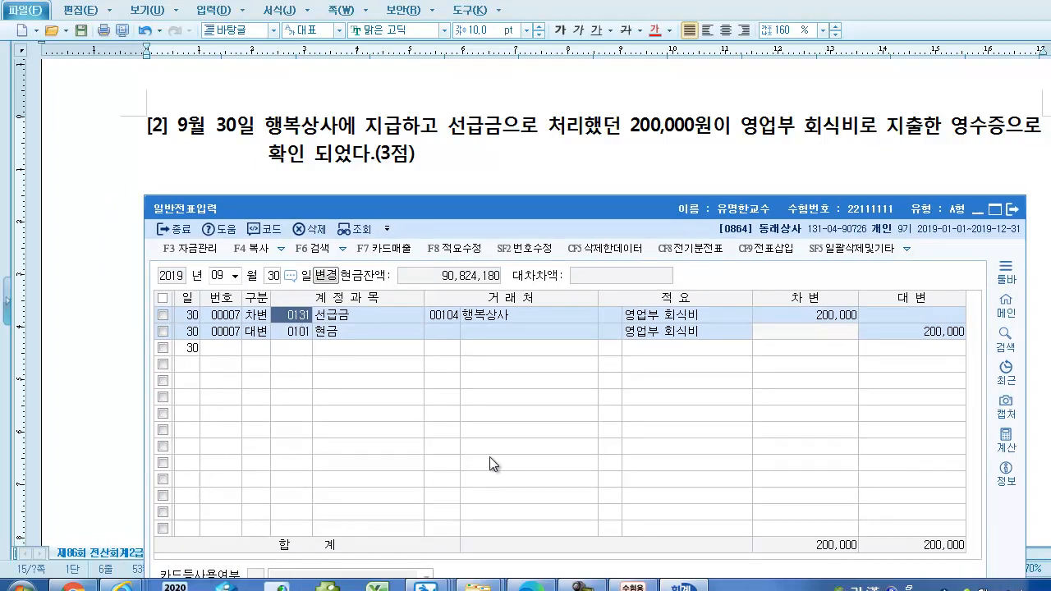
{"action": "type", "text": "복리"}
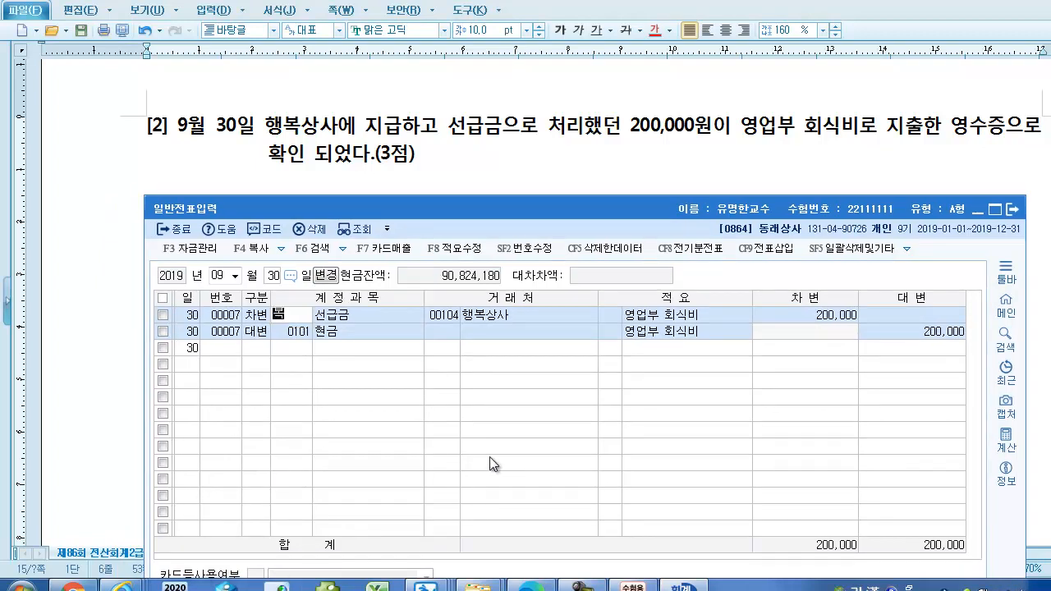
{"action": "key", "text": "Return"}
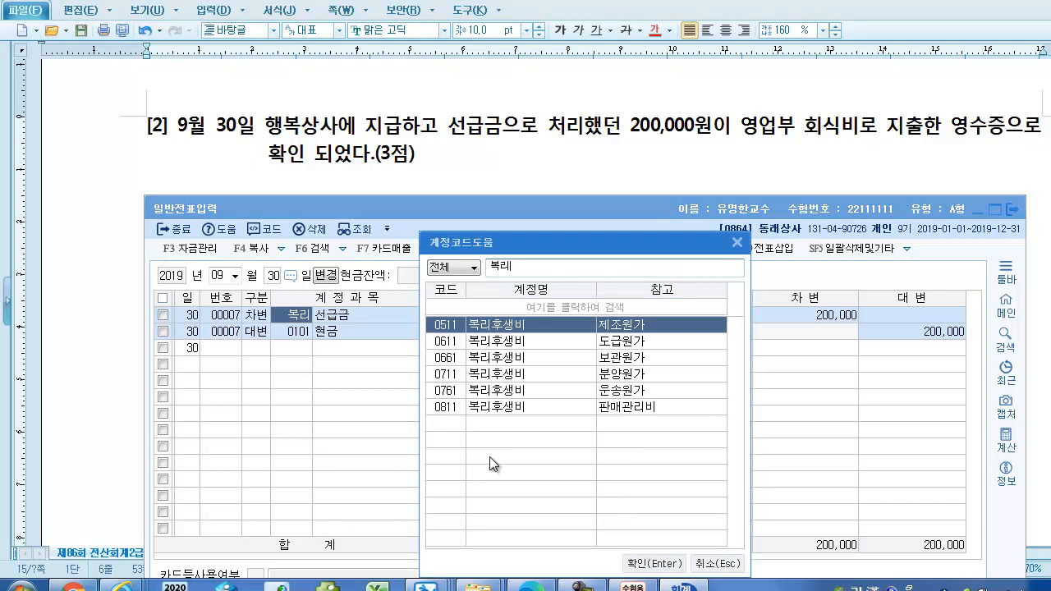
{"action": "key", "text": "Down"}
{"action": "key", "text": "Down"}
{"action": "key", "text": "Down"}
{"action": "key", "text": "Down"}
{"action": "key", "text": "Down"}
{"action": "key", "text": "Return"}
{"action": "key", "text": "Return"}
{"action": "key", "text": "Return"}
{"action": "key", "text": "Return"}
{"action": "key", "text": "Return"}
{"action": "key", "text": "Return"}
{"action": "key", "text": "Return"}
{"action": "key", "text": "Return"}
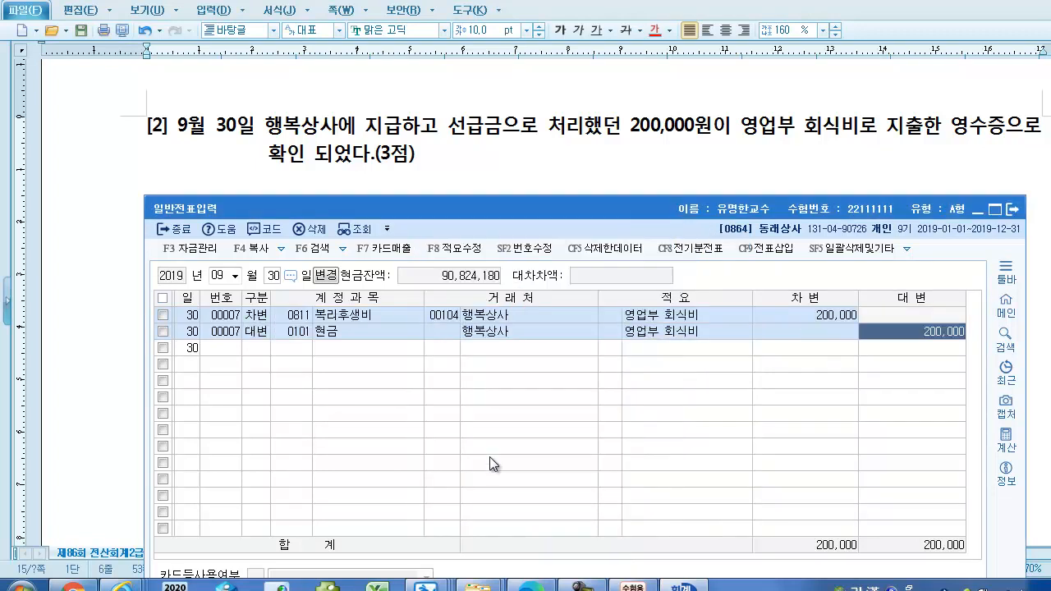
Step: Go to 문제6 question [1], place the 일반전표입력 window below the question, and set the voucher date to December 31
{"action": "left_click", "coordinate": [505, 185]}
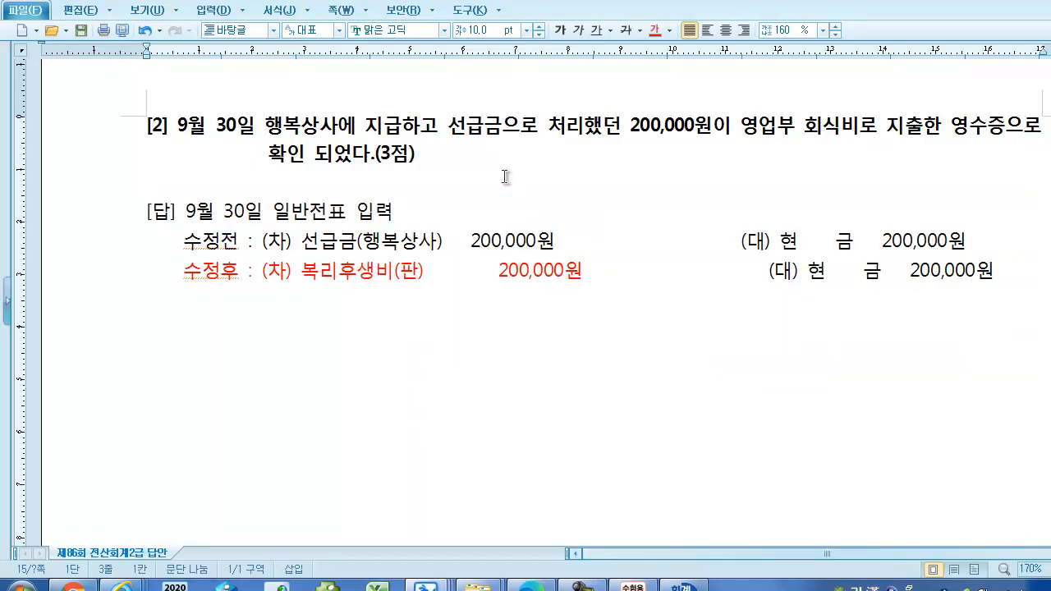
{"action": "scroll", "coordinate": [492, 198], "scroll_direction": "down", "scroll_amount": 5}
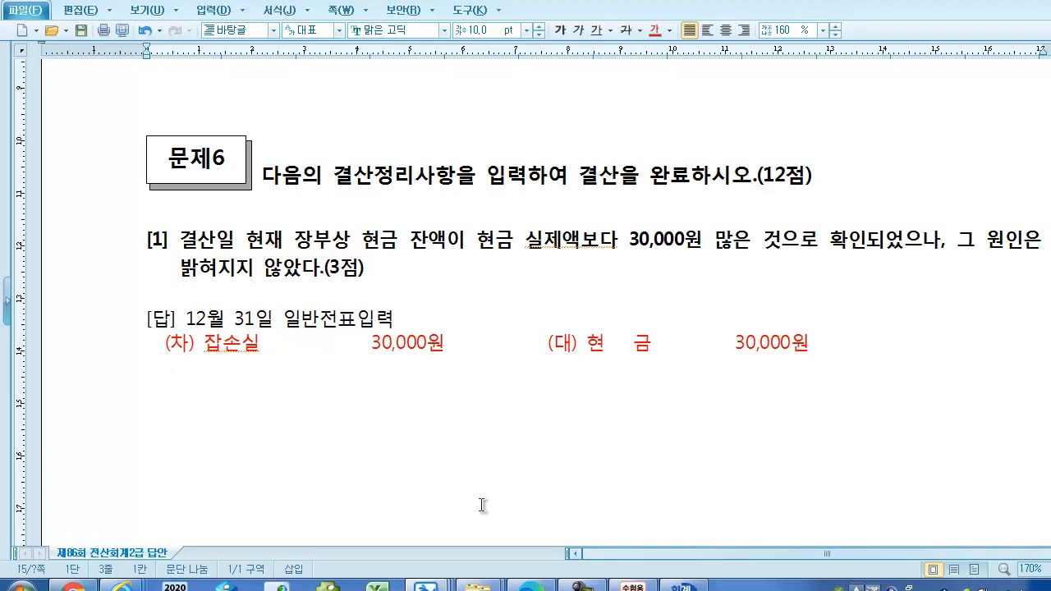
{"action": "scroll", "coordinate": [503, 512], "scroll_direction": "down", "scroll_amount": 2}
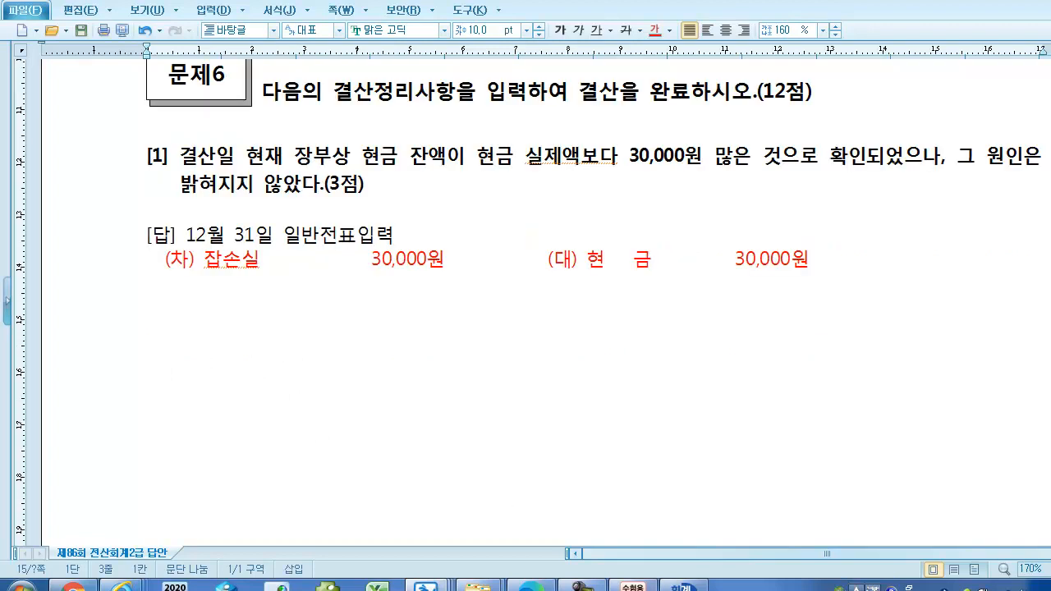
{"action": "left_click", "coordinate": [684, 587]}
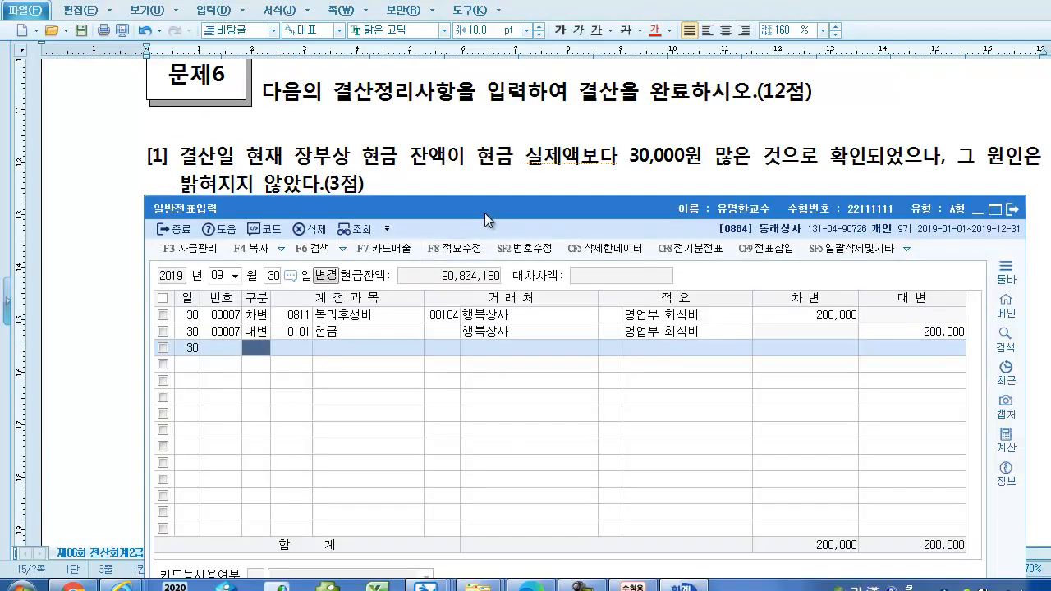
{"action": "left_click_drag", "start_coordinate": [484, 208], "coordinate": [454, 219]}
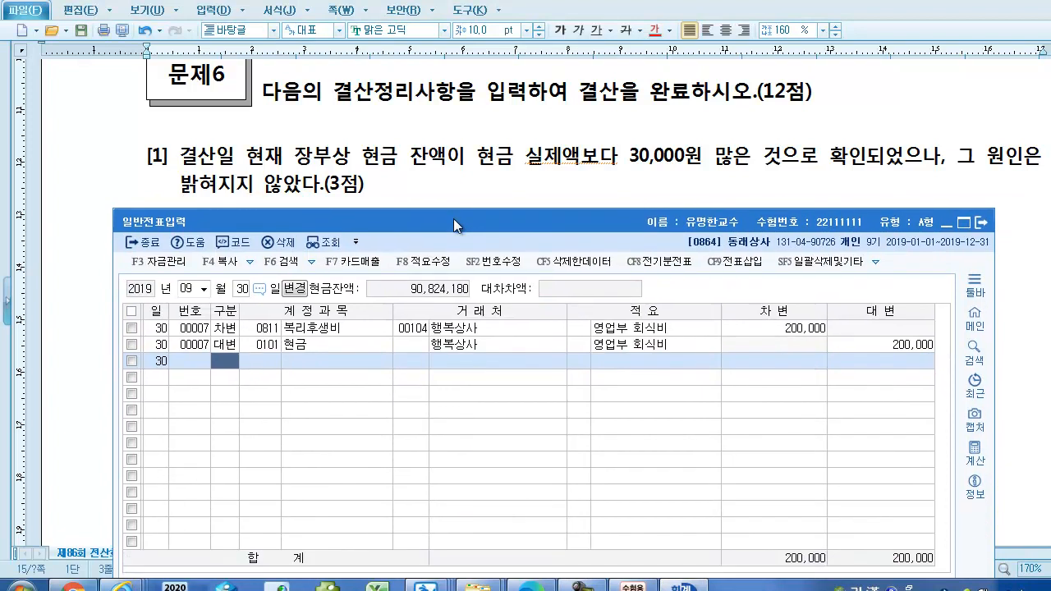
{"action": "left_click", "coordinate": [200, 289]}
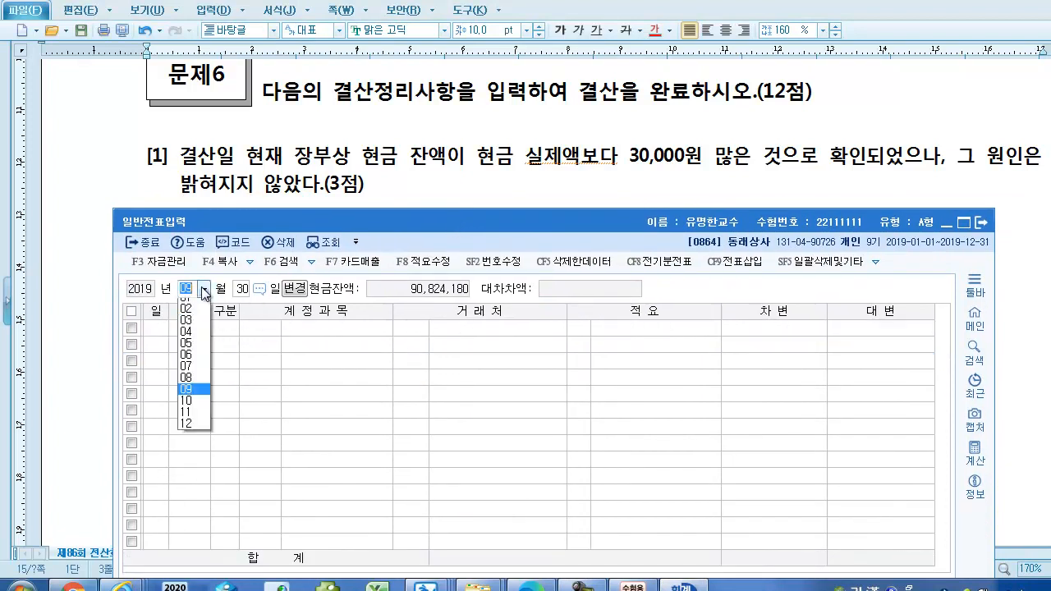
{"action": "left_click", "coordinate": [197, 432]}
{"action": "type", "text": "31"}
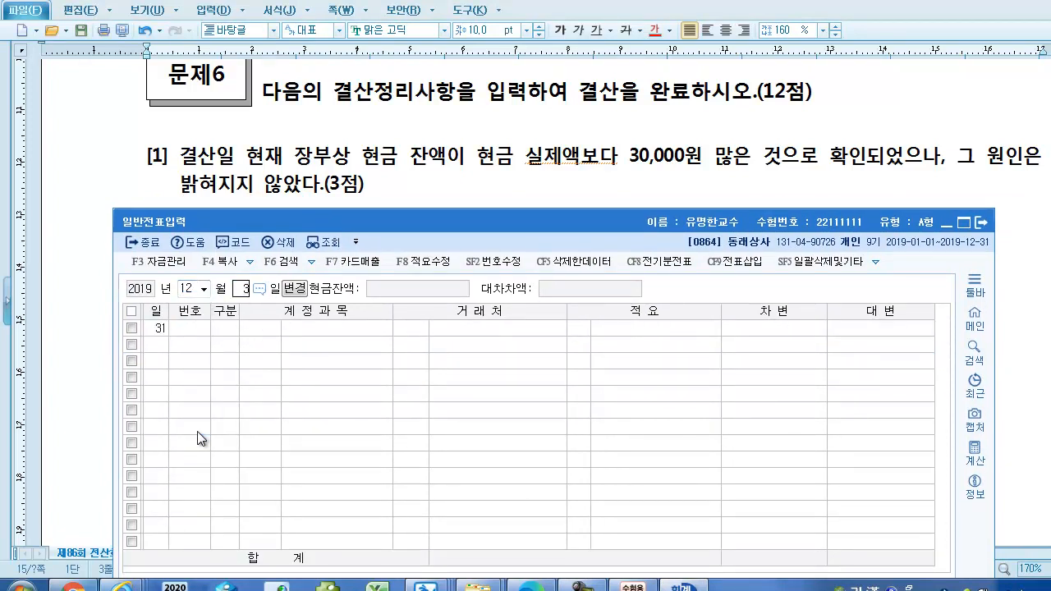
{"action": "key", "text": "Return"}
Step: Enter a debit line for 잡손실 (0980) with an amount of 30,000
{"action": "type", "text": "3"}
{"action": "key", "text": "Return"}
{"action": "type", "text": "잡손"}
{"action": "key", "text": "Return"}
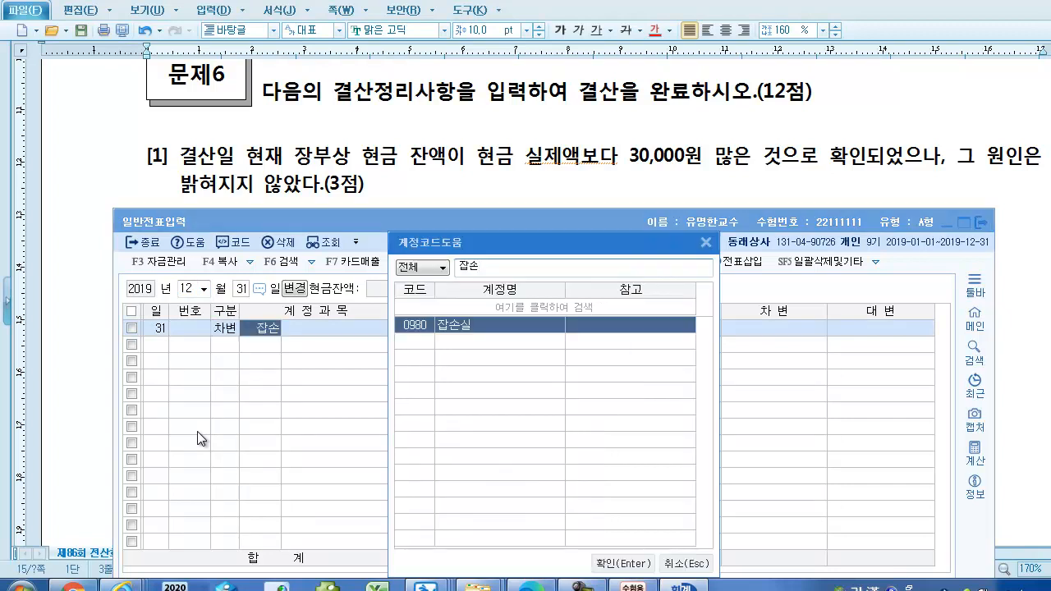
{"action": "key", "text": "Return"}
{"action": "key", "text": "Return"}
{"action": "key", "text": "Return"}
{"action": "type", "text": "300000"}
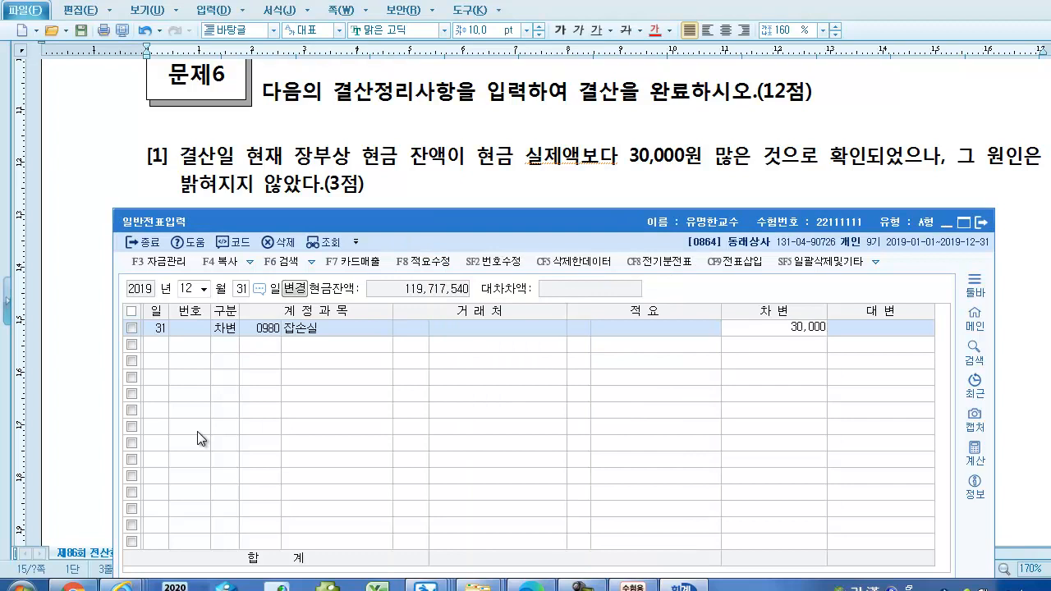
{"action": "key", "text": "Return"}
Step: Add a credit line for 현금 (0101) with an amount of 30,000 and move the window below the document's answer
{"action": "type", "text": "4"}
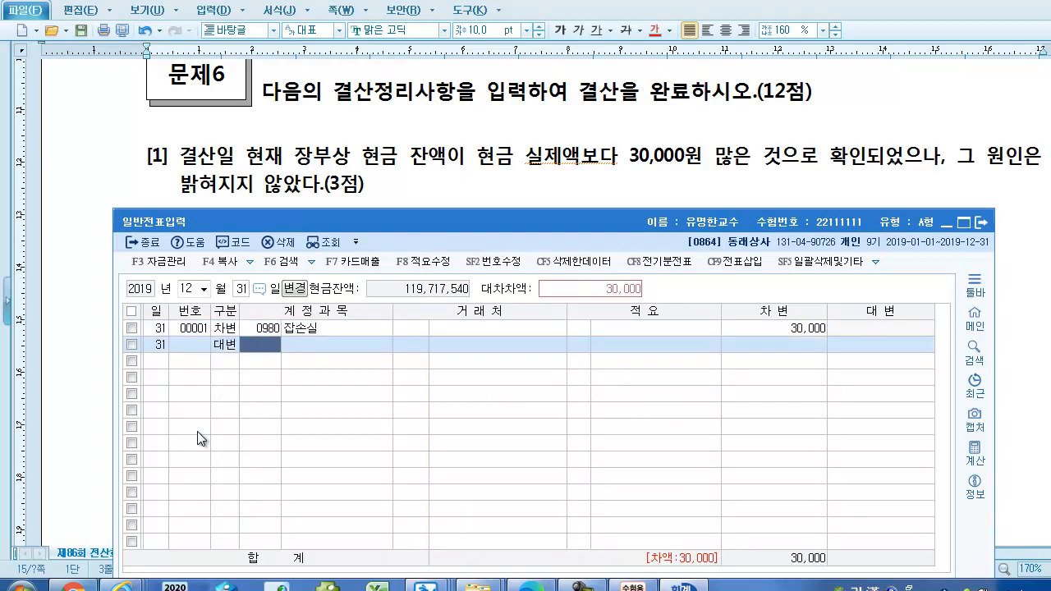
{"action": "type", "text": "현금"}
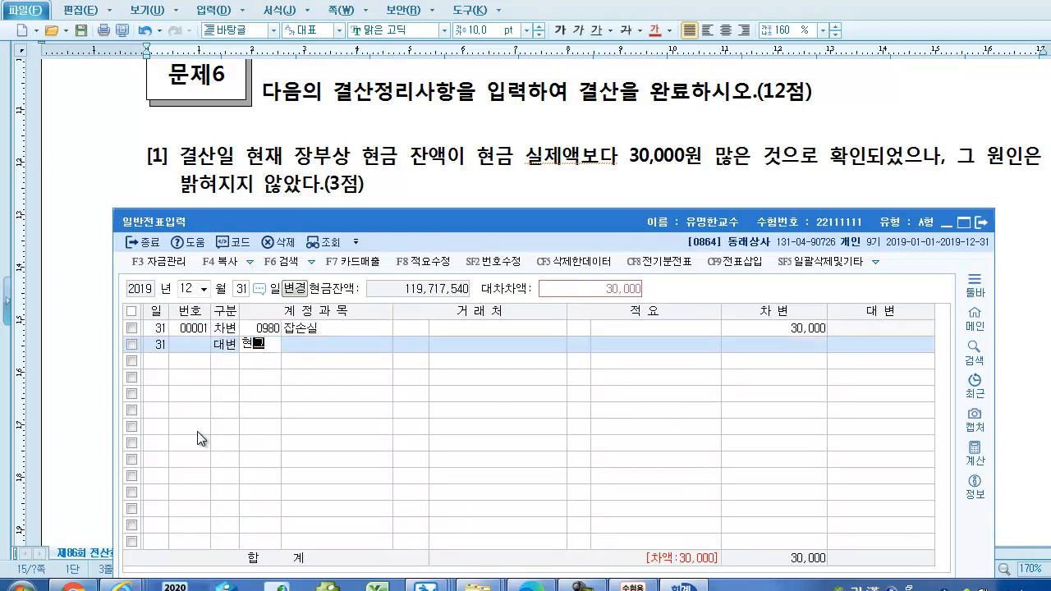
{"action": "key", "text": "Return"}
{"action": "key", "text": "Return"}
{"action": "key", "text": "Return"}
{"action": "key", "text": "Return"}
{"action": "key", "text": "Return"}
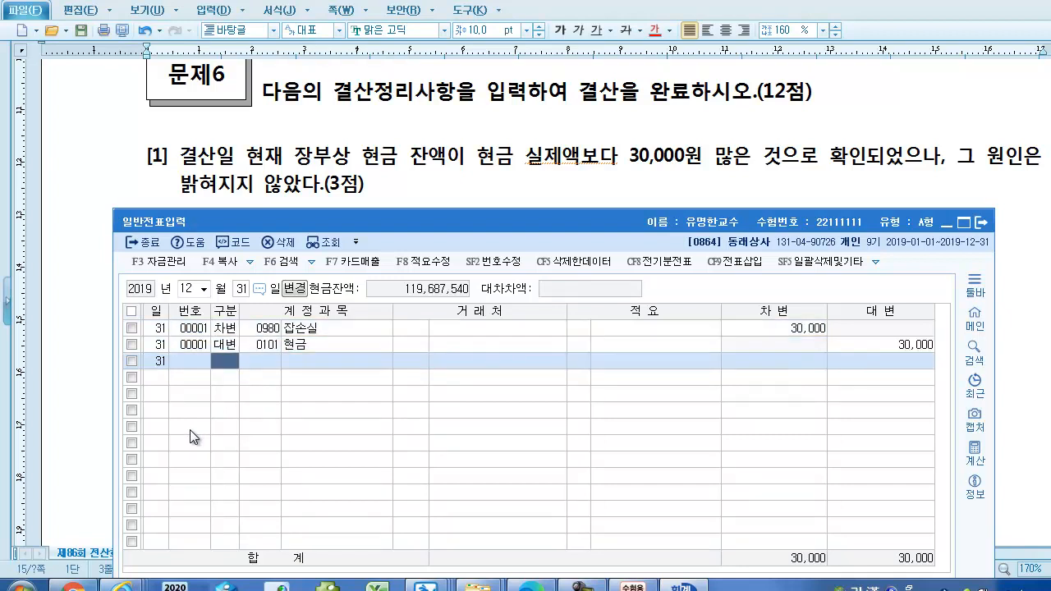
{"action": "left_click_drag", "start_coordinate": [420, 222], "coordinate": [419, 355]}
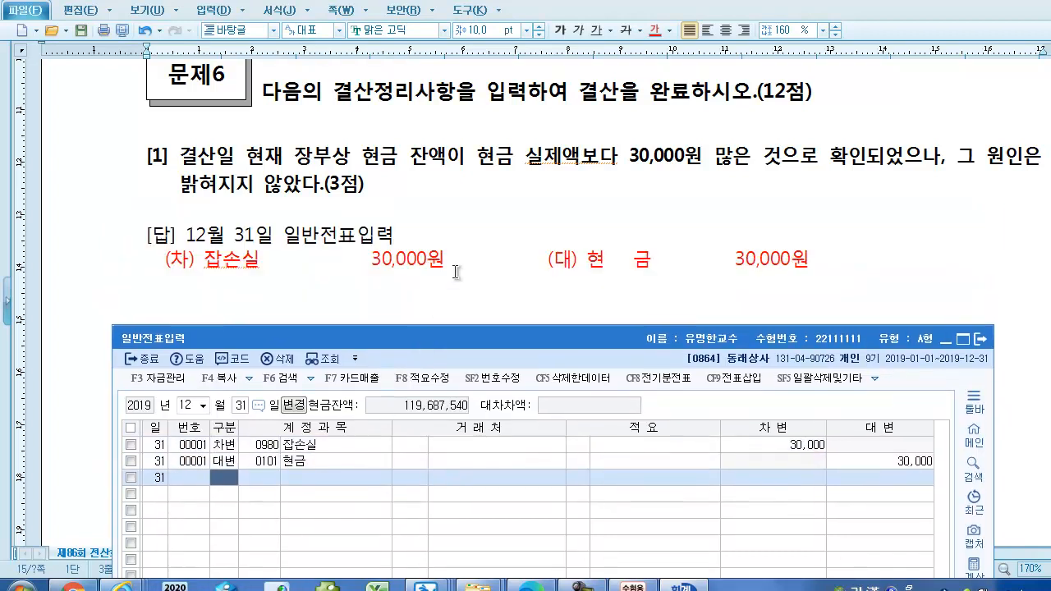
Step: In 문제6 question [2] of the document, colour the words 가지급금 and 이자를 지급한 것 red
{"action": "left_click", "coordinate": [456, 274]}
{"action": "scroll", "coordinate": [447, 279], "scroll_direction": "down", "scroll_amount": 5}
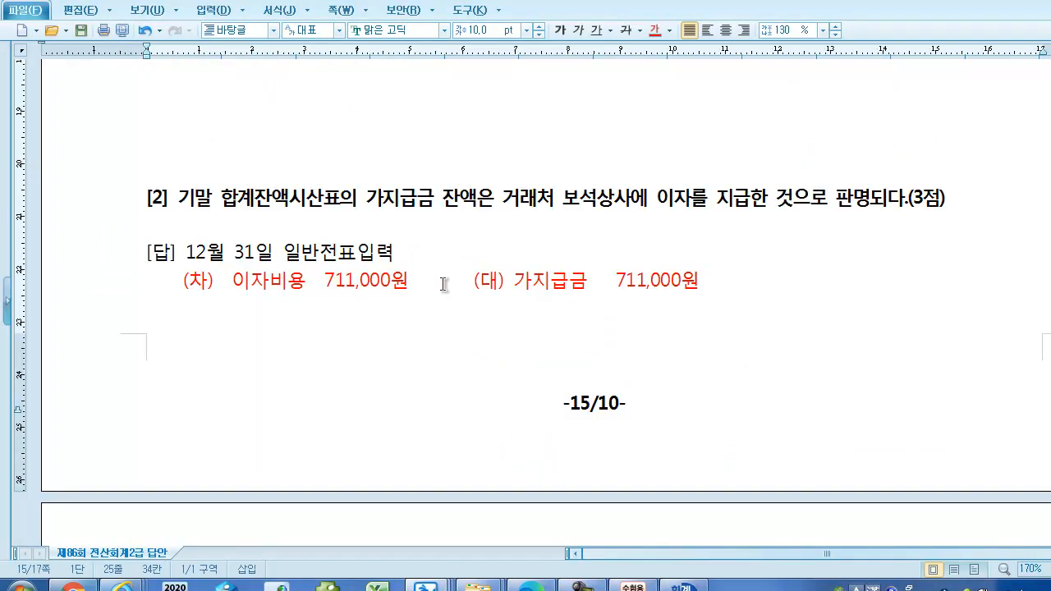
{"action": "scroll", "coordinate": [444, 284], "scroll_direction": "down", "scroll_amount": 2}
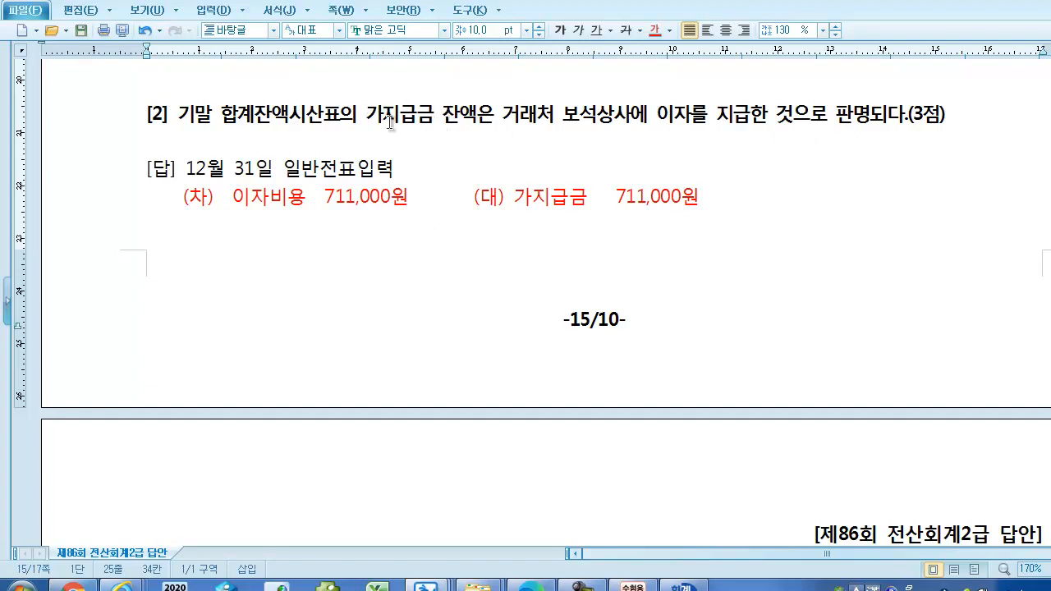
{"action": "left_click_drag", "start_coordinate": [366, 114], "coordinate": [429, 115]}
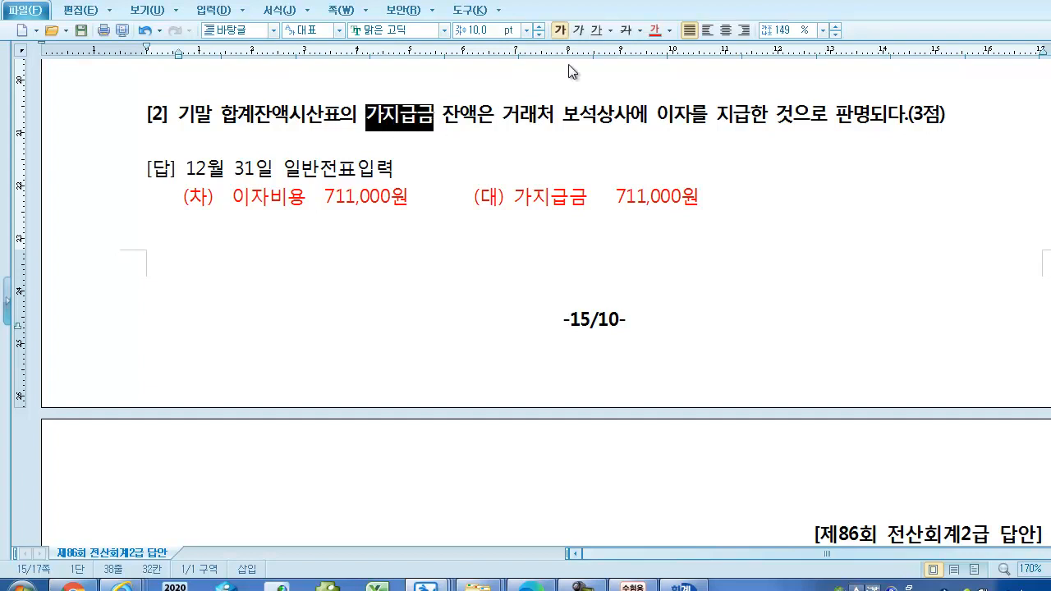
{"action": "left_click", "coordinate": [656, 30]}
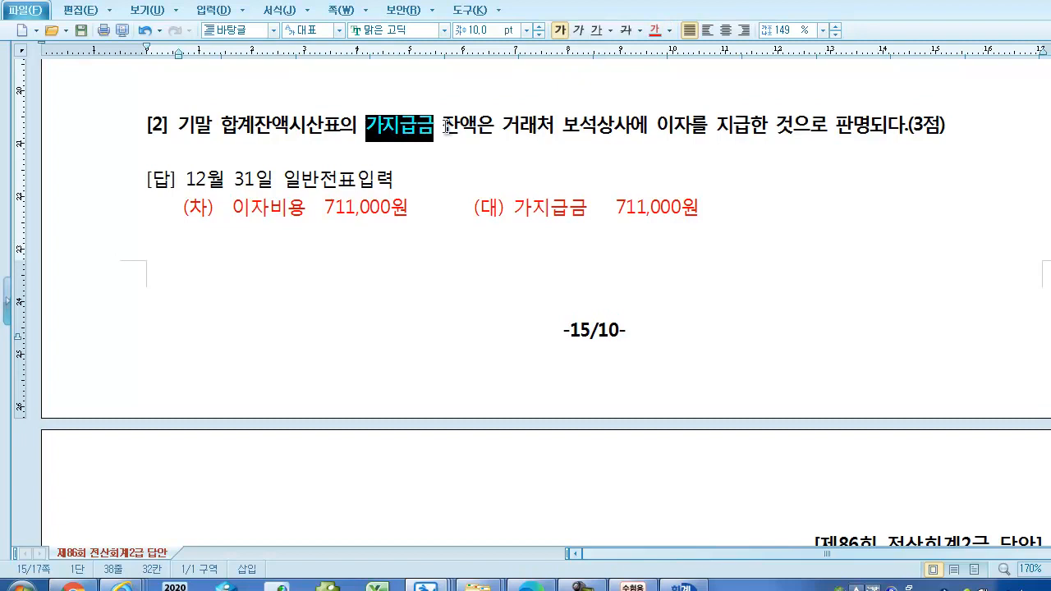
{"action": "left_click", "coordinate": [407, 133]}
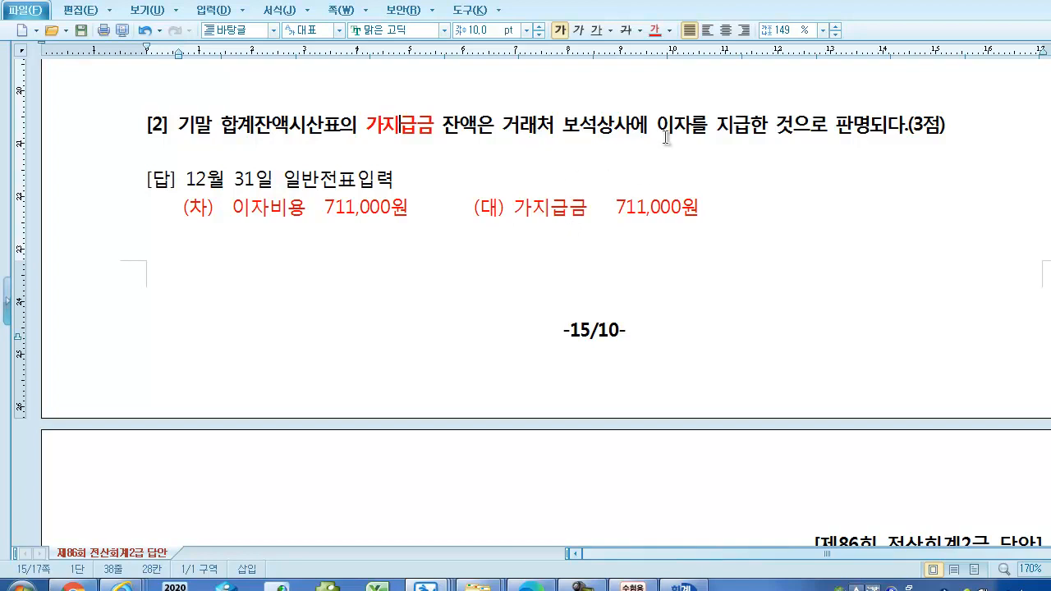
{"action": "left_click_drag", "start_coordinate": [663, 129], "coordinate": [787, 125]}
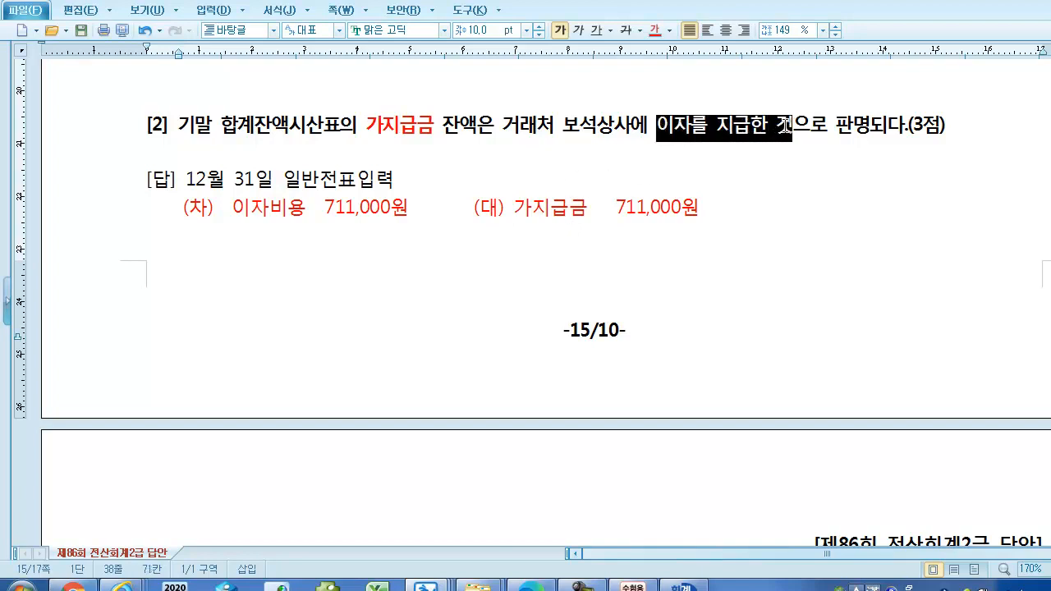
{"action": "left_click", "coordinate": [657, 32]}
{"action": "left_click", "coordinate": [230, 223]}
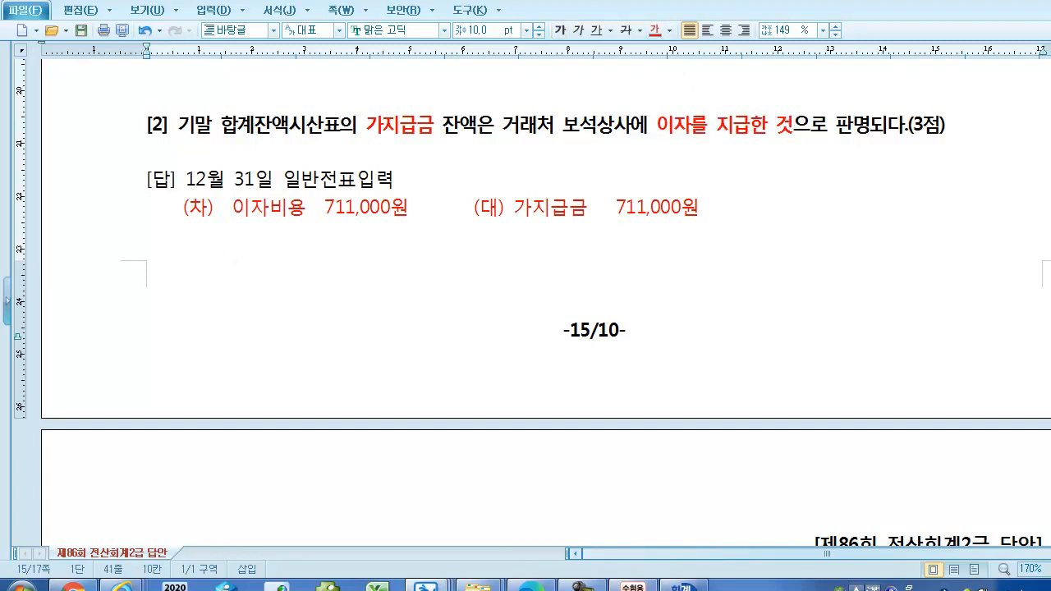
Step: Switch to the 일반전표입력 window, place it below question [2]'s answer, and enter a debit line for 이자비용 (0951) of 711,000
{"action": "left_click", "coordinate": [684, 588]}
{"action": "left_click_drag", "start_coordinate": [494, 339], "coordinate": [465, 250]}
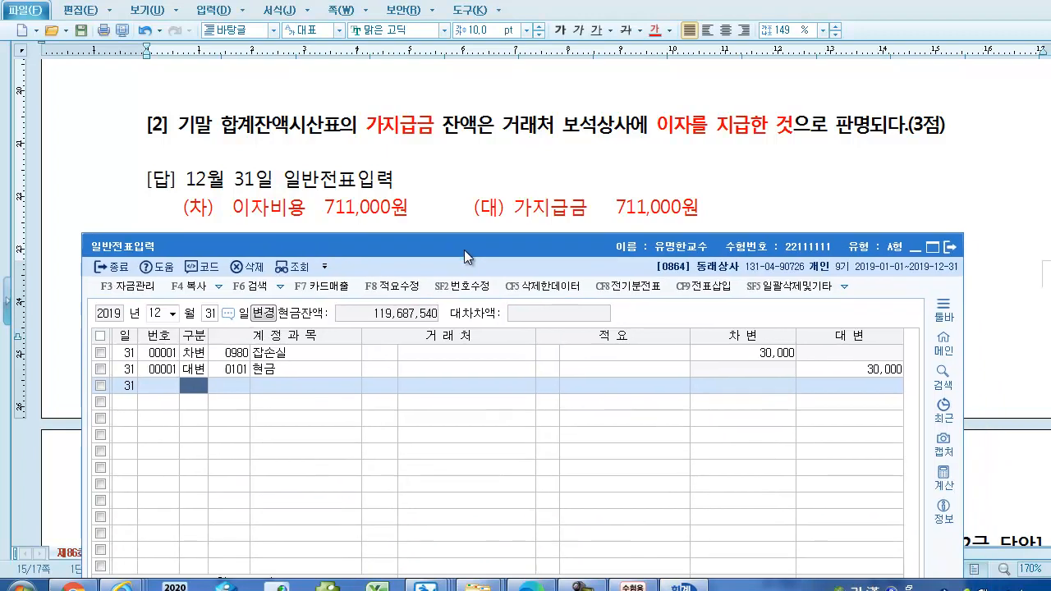
{"action": "type", "text": "3"}
{"action": "key", "text": "Return"}
{"action": "type", "text": "이자"}
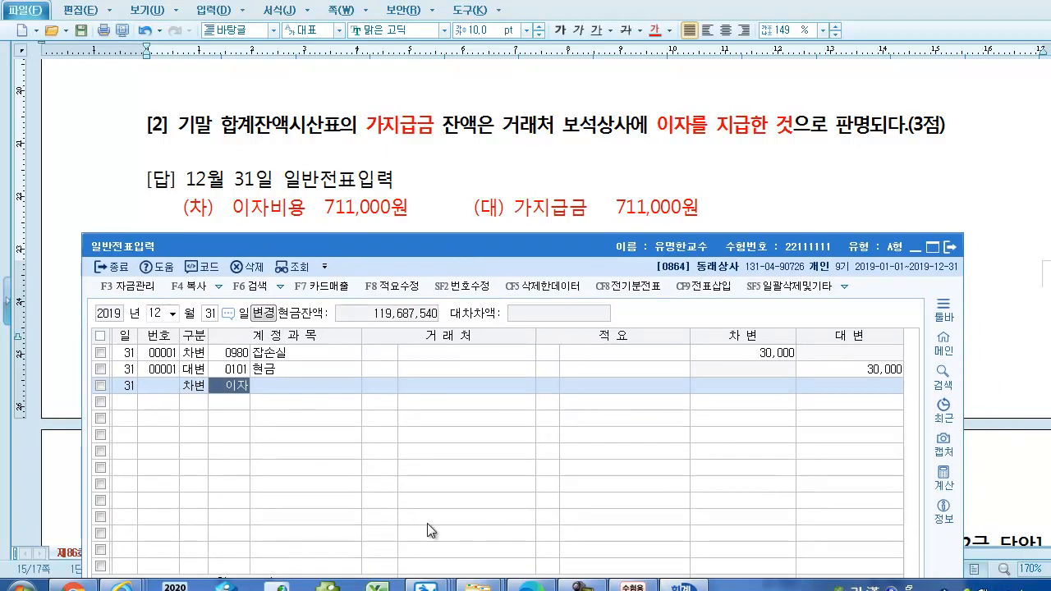
{"action": "key", "text": "Return"}
{"action": "key", "text": "Down"}
{"action": "key", "text": "Down"}
{"action": "key", "text": "Down"}
{"action": "key", "text": "Down"}
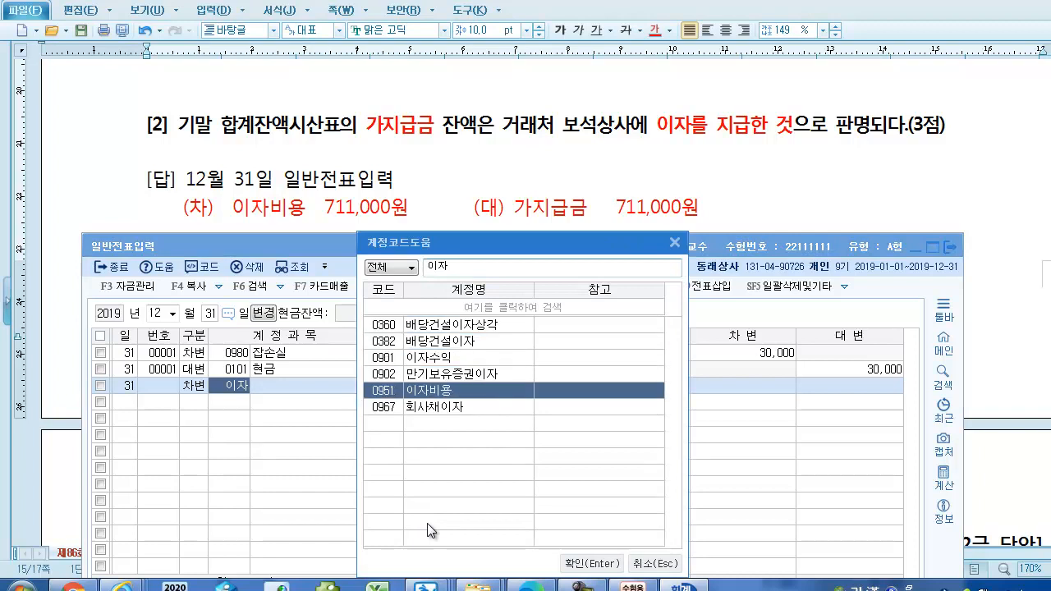
{"action": "key", "text": "Return"}
{"action": "key", "text": "Return"}
{"action": "key", "text": "Return"}
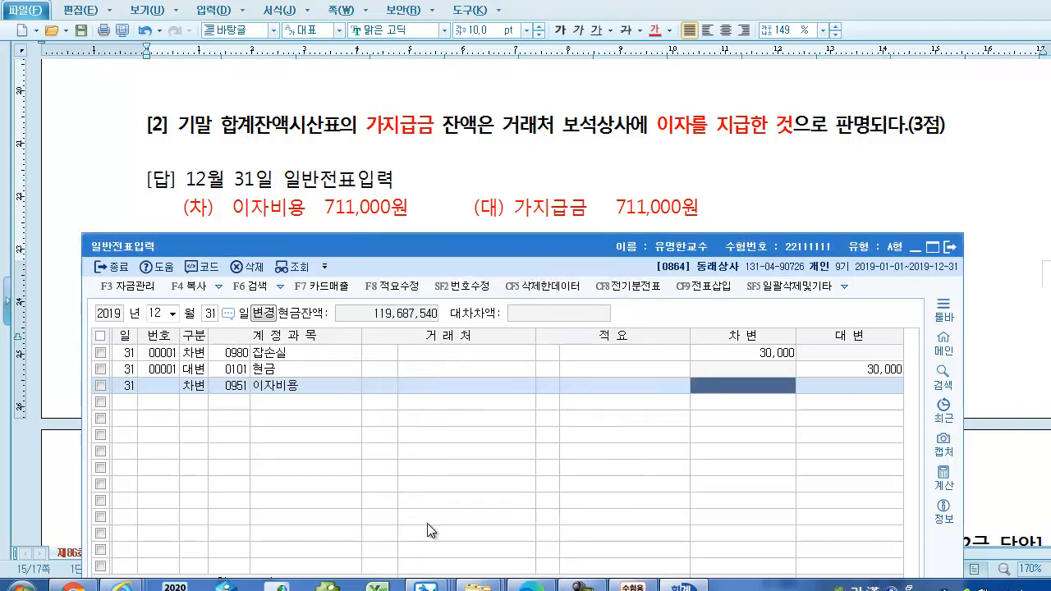
{"action": "type", "text": "711,000"}
{"action": "key", "text": "Return"}
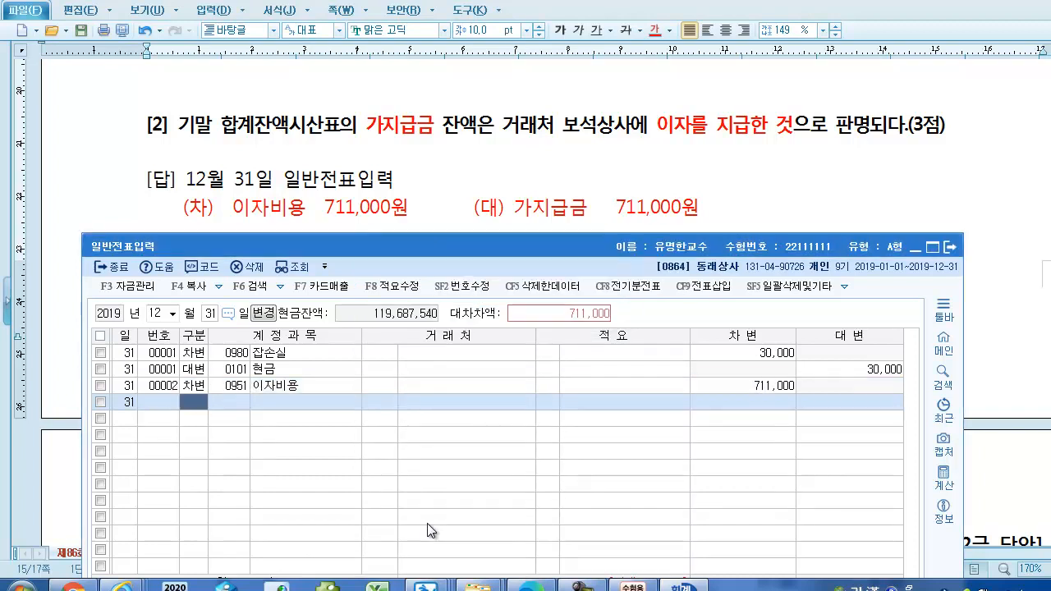
Step: Add a credit line for 가지급금 (0134) with an amount of 711,000 and complete the line without a 거래처
{"action": "type", "text": "4"}
{"action": "key", "text": "Return"}
{"action": "type", "text": "가지"}
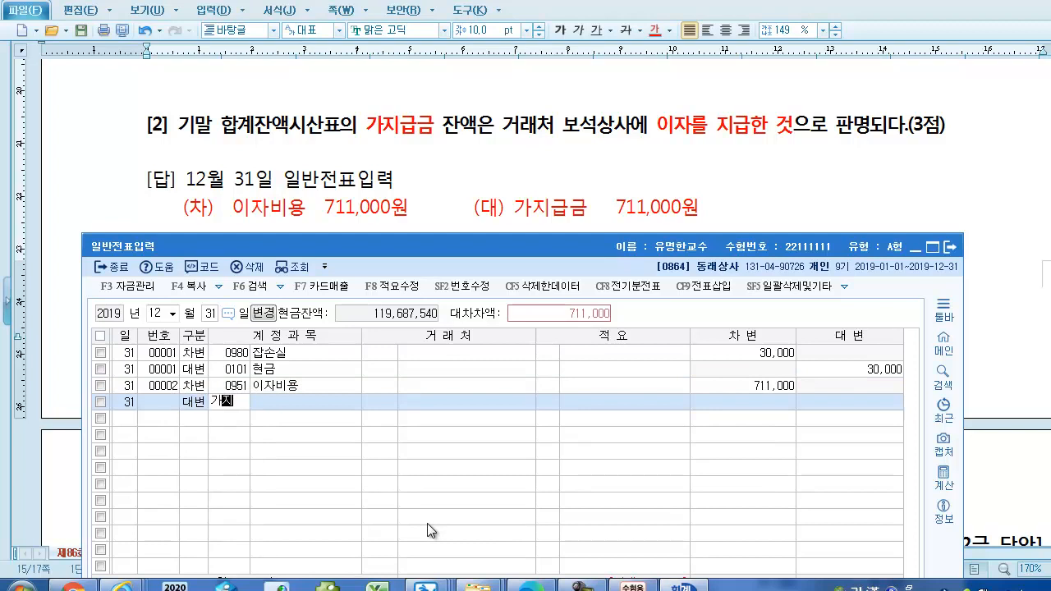
{"action": "key", "text": "Return"}
{"action": "key", "text": "Return"}
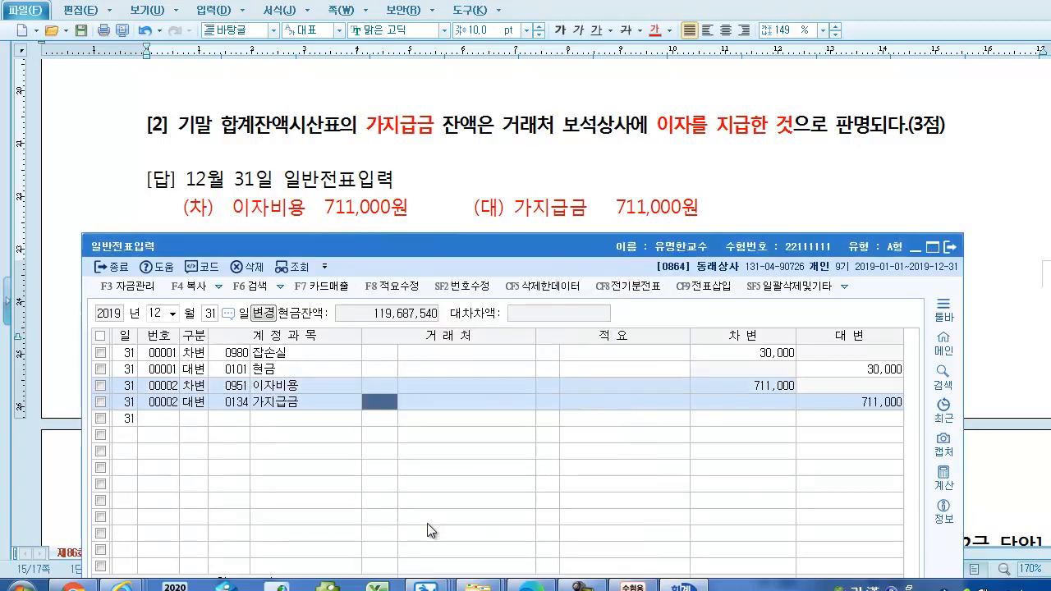
{"action": "key", "text": "Return"}
{"action": "key", "text": "Return"}
{"action": "key", "text": "Return"}
{"action": "key", "text": "Return"}
{"action": "key", "text": "Return"}
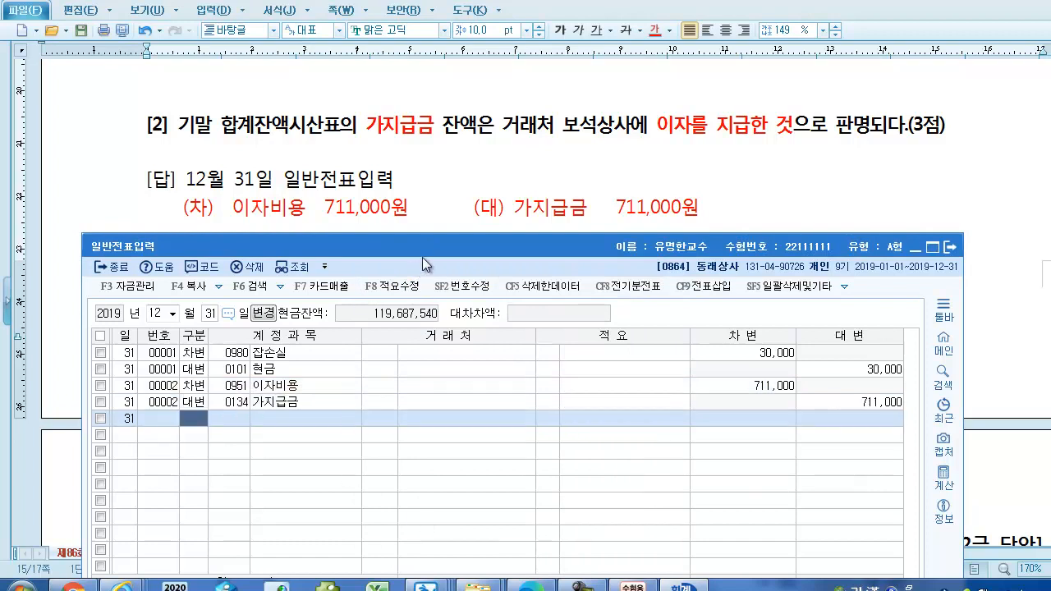
Step: In 문제6 question [3] of the document, colour the words 외상매출금, 받을어음 red
{"action": "left_click", "coordinate": [457, 209]}
{"action": "scroll", "coordinate": [424, 293], "scroll_direction": "down", "scroll_amount": 6}
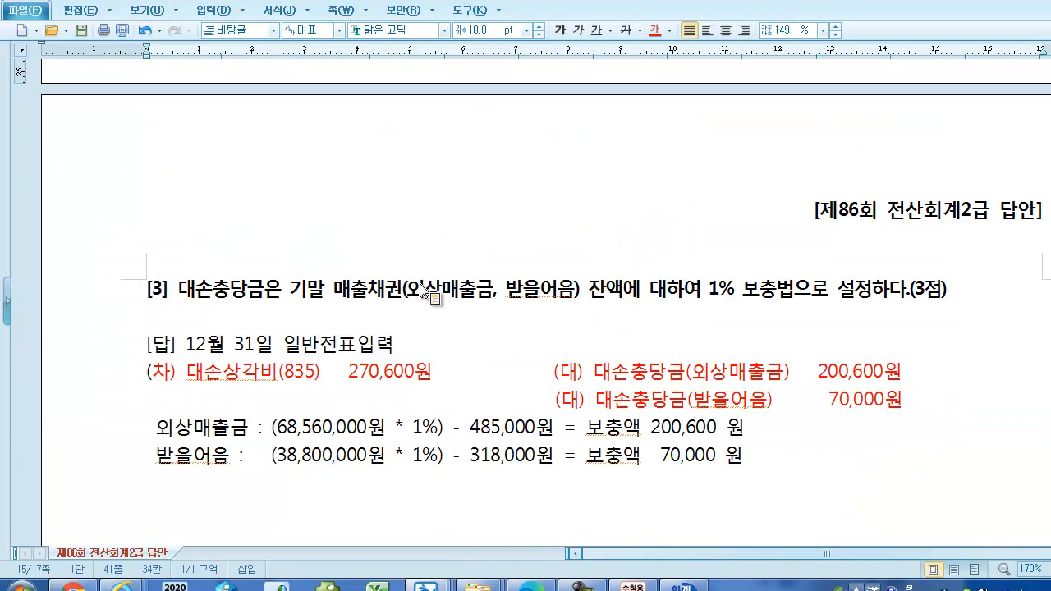
{"action": "scroll", "coordinate": [425, 294], "scroll_direction": "down", "scroll_amount": 2}
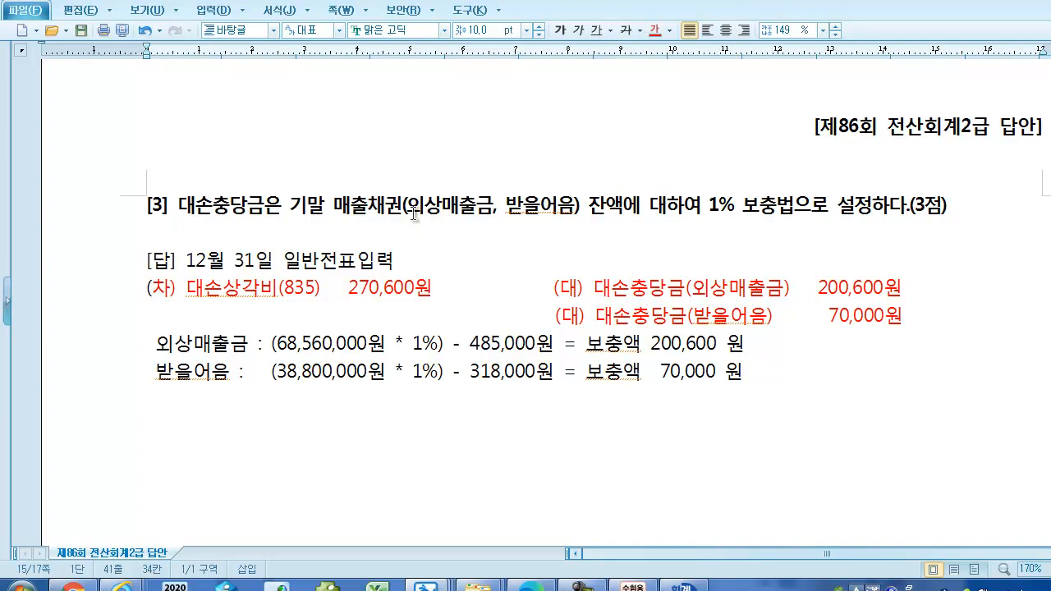
{"action": "left_click_drag", "start_coordinate": [408, 206], "coordinate": [579, 205]}
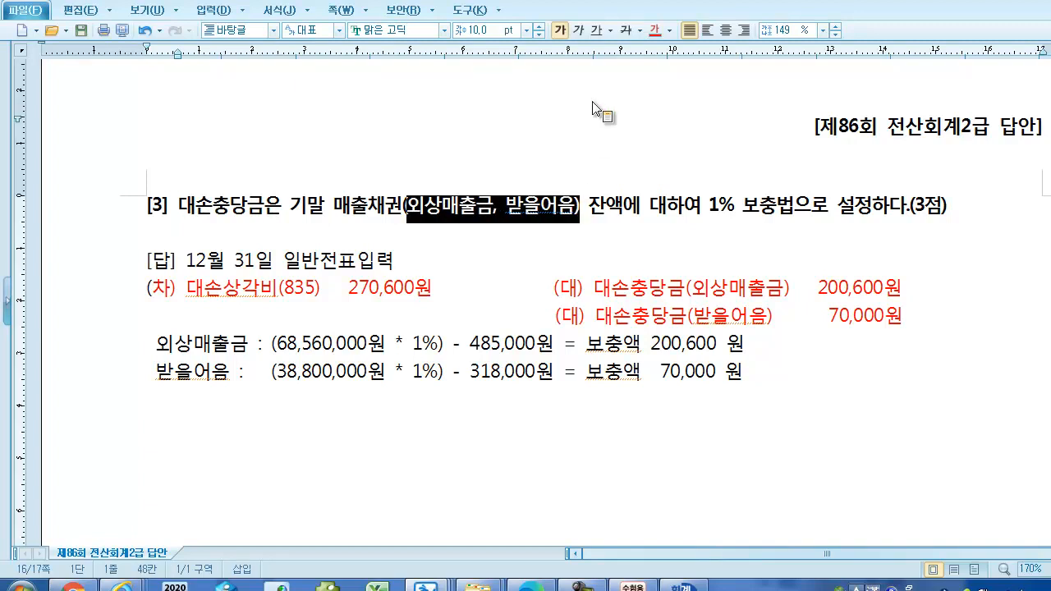
{"action": "left_click", "coordinate": [659, 34]}
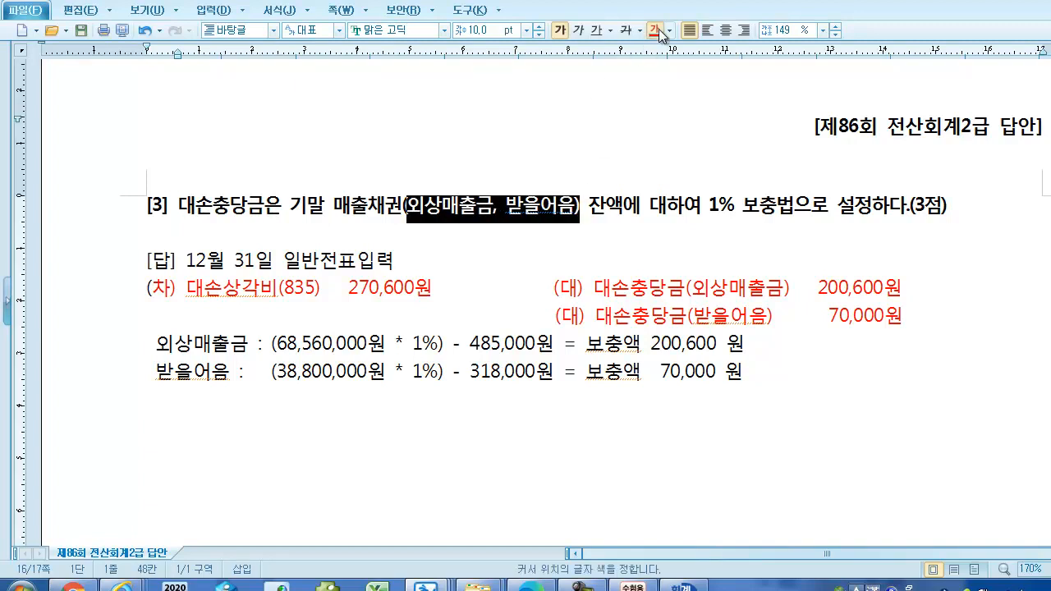
{"action": "left_click", "coordinate": [687, 215]}
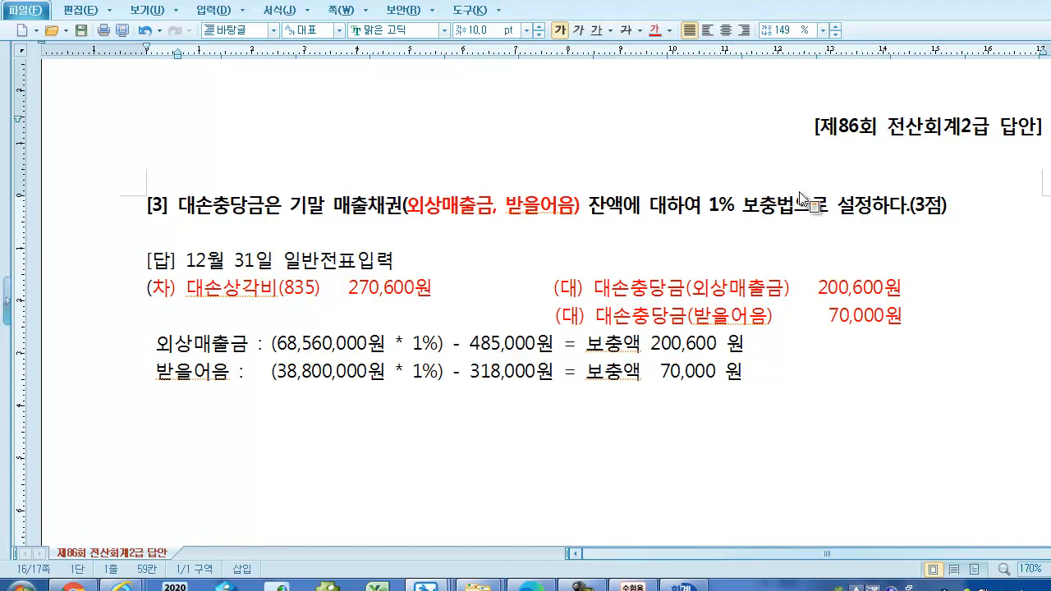
Step: Write the note 합계잔액시산표에서조회 on the blank line between question [3] and its answer
{"action": "scroll", "coordinate": [324, 384], "scroll_direction": "down", "scroll_amount": 2}
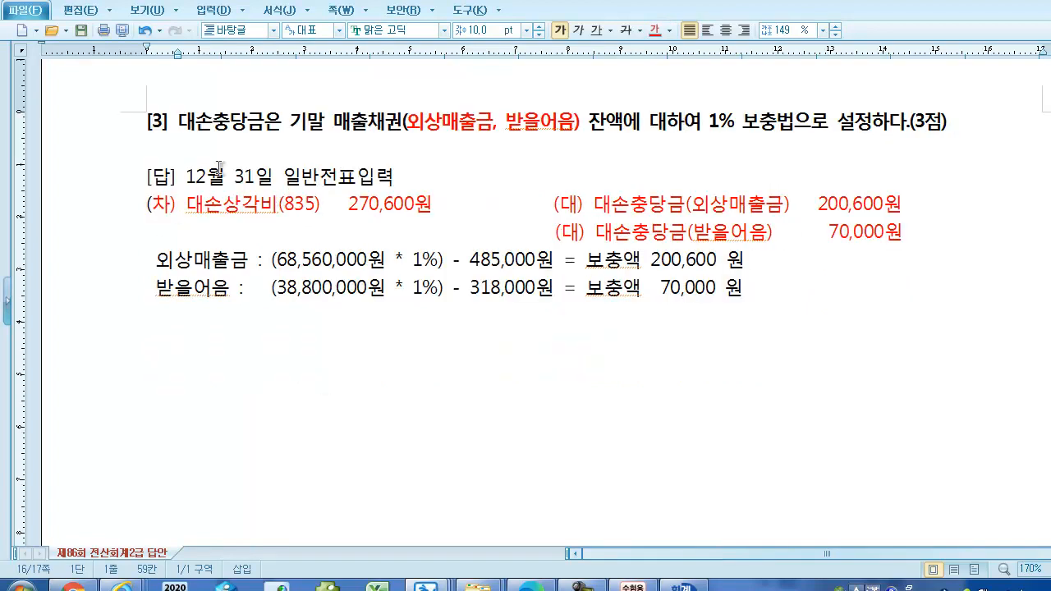
{"action": "left_click", "coordinate": [187, 161]}
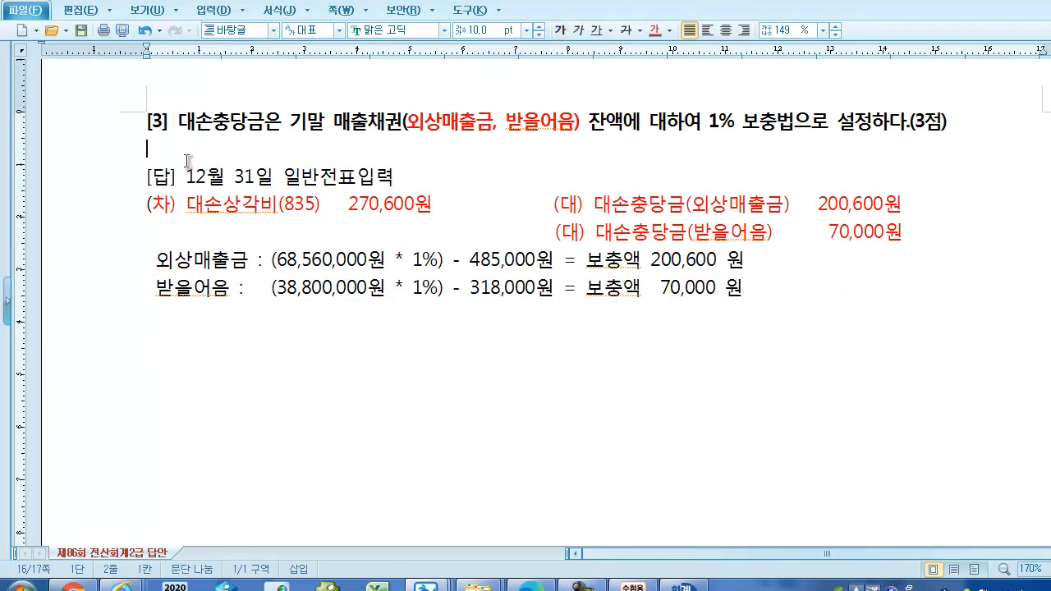
{"action": "type", "text": "하"}
{"action": "type", "text": "ㅂㄱ잔"}
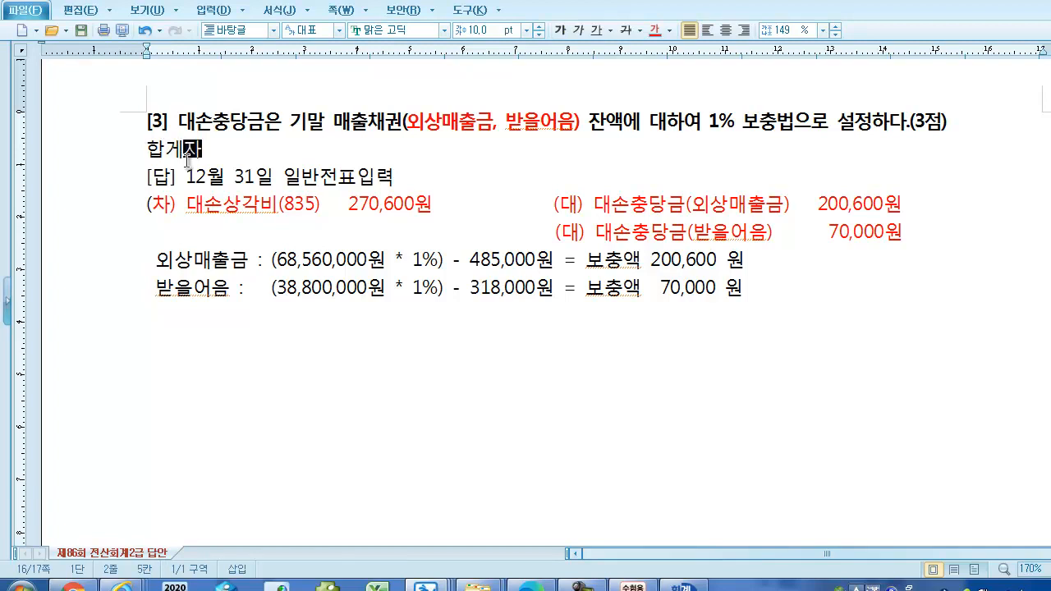
{"action": "key", "text": "BackSpace"}
{"action": "type", "text": "ㅇㅐㄱㅅ산표"}
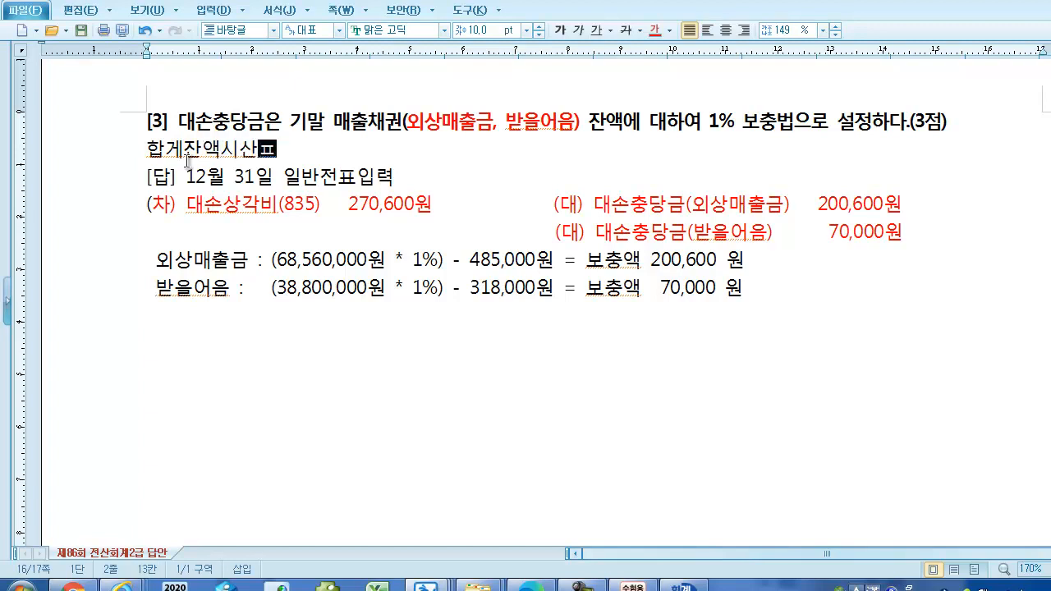
{"action": "type", "text": "에소"}
{"action": "key", "text": "BackSpace"}
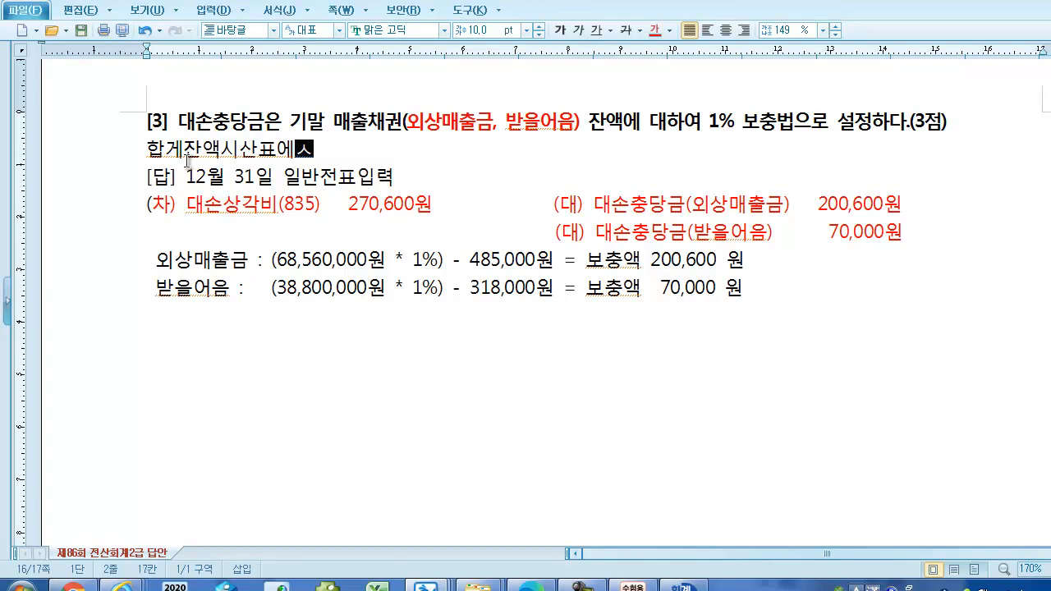
{"action": "type", "text": "조회"}
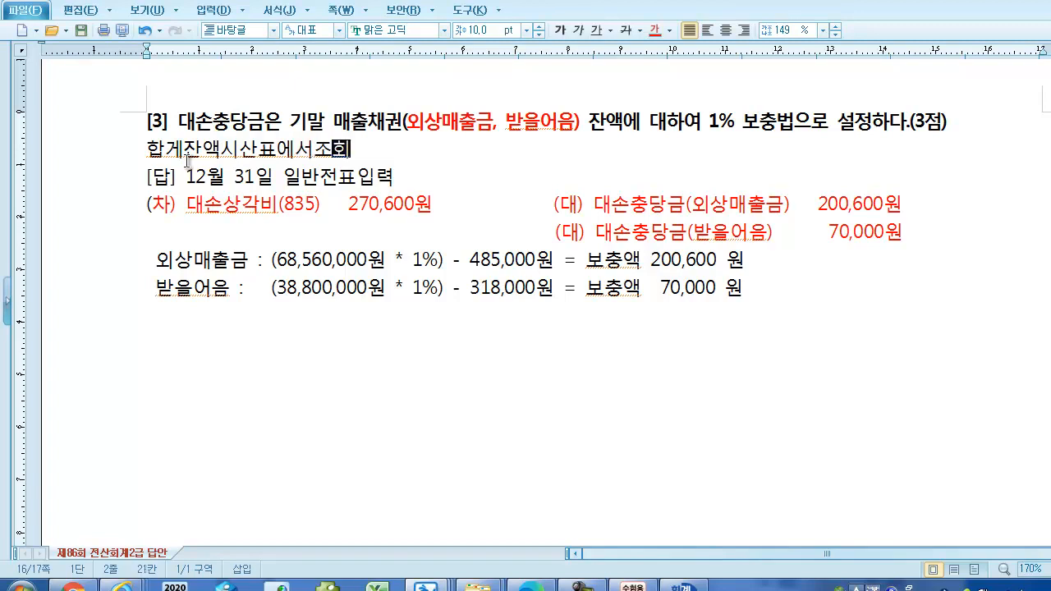
{"action": "left_click", "coordinate": [184, 152]}
{"action": "key", "text": "BackSpace"}
{"action": "type", "text": "ㄱ"}
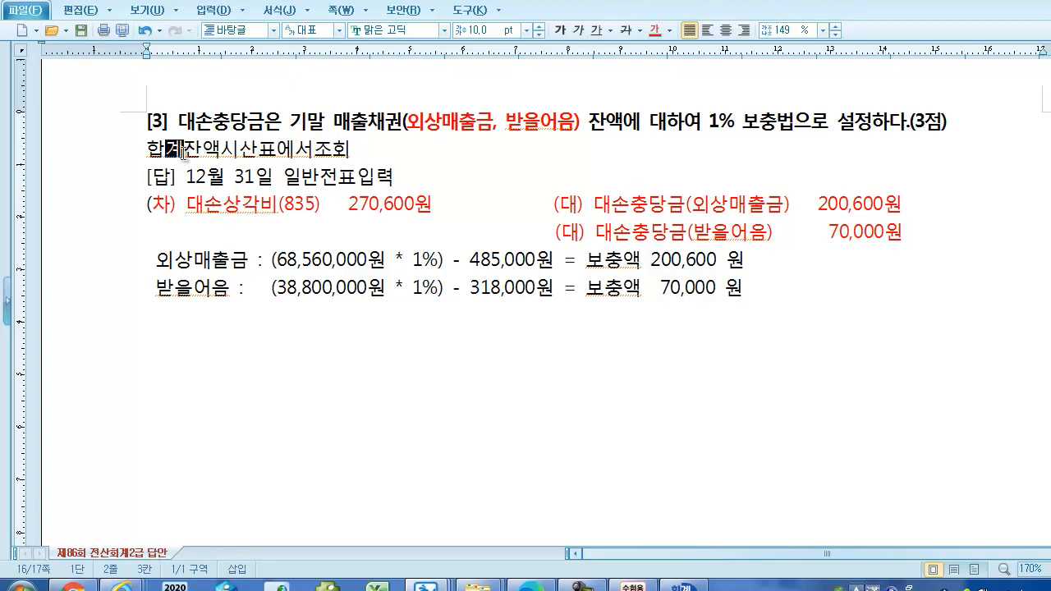
Step: Colour the 합계잔액시산표에서조회 note red and add a blank line above and below it
{"action": "left_click_drag", "start_coordinate": [148, 150], "coordinate": [369, 156]}
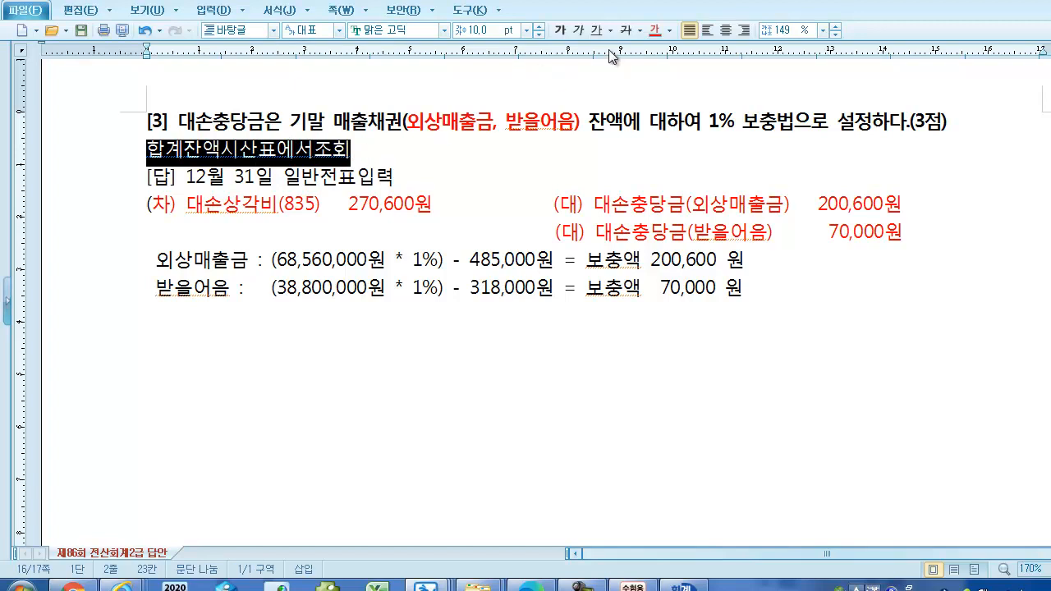
{"action": "left_click", "coordinate": [655, 30]}
{"action": "left_click", "coordinate": [521, 188]}
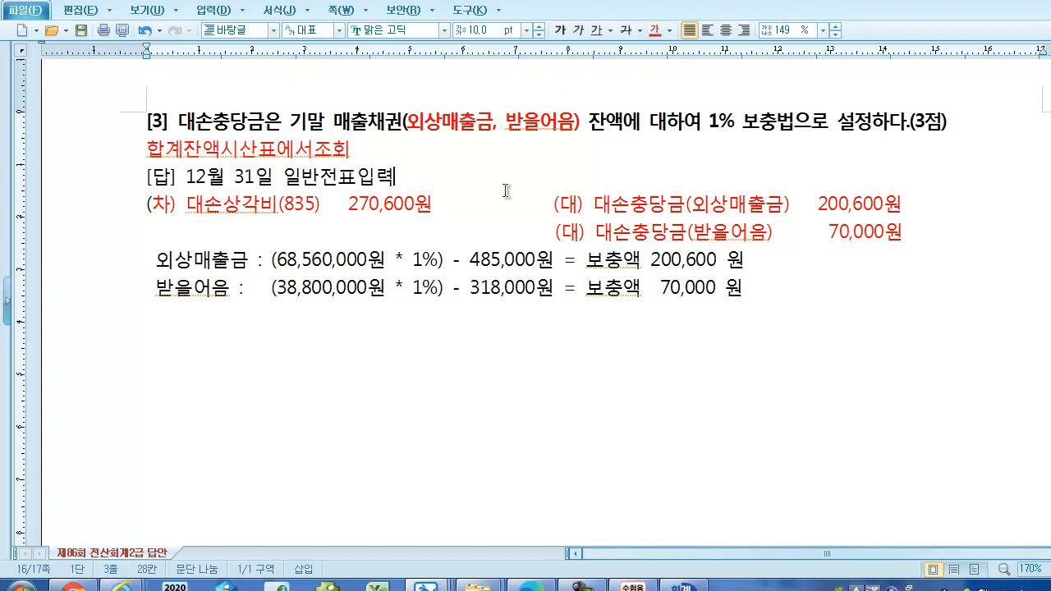
{"action": "left_click", "coordinate": [150, 151]}
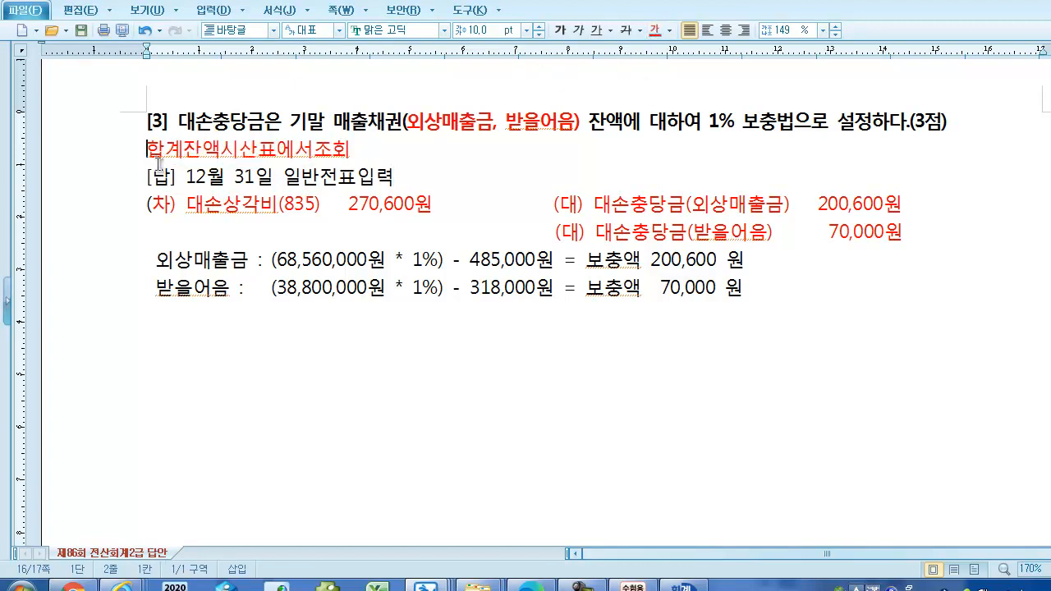
{"action": "key", "text": "Return"}
{"action": "left_click", "coordinate": [362, 182]}
{"action": "key", "text": "Return"}
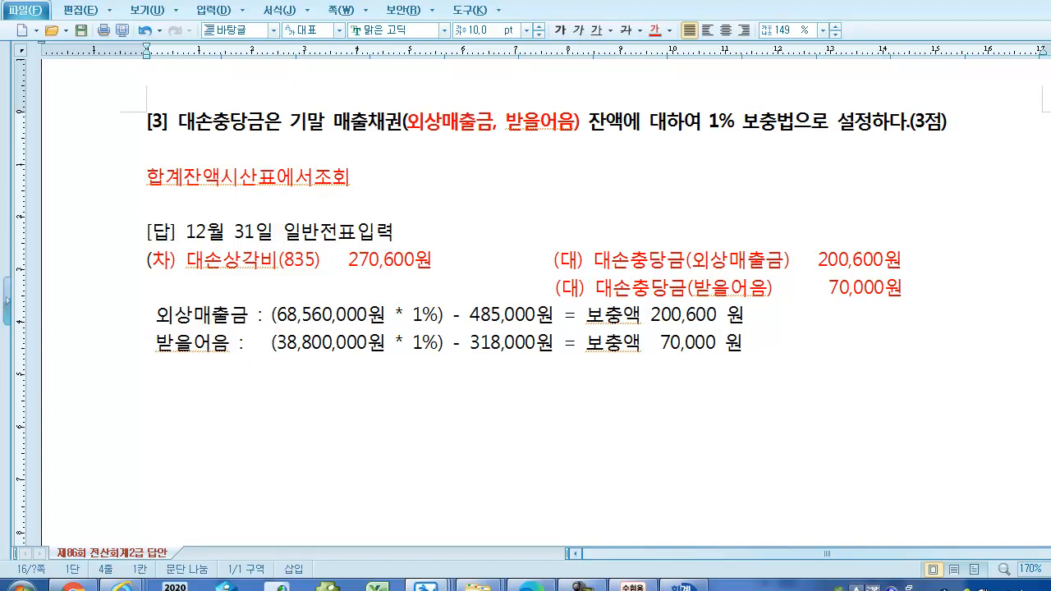
Step: Switch to KcLep, open 합계잔액시산표, place its window below the red note, and set the period to December 31, 2019
{"action": "left_click", "coordinate": [632, 585]}
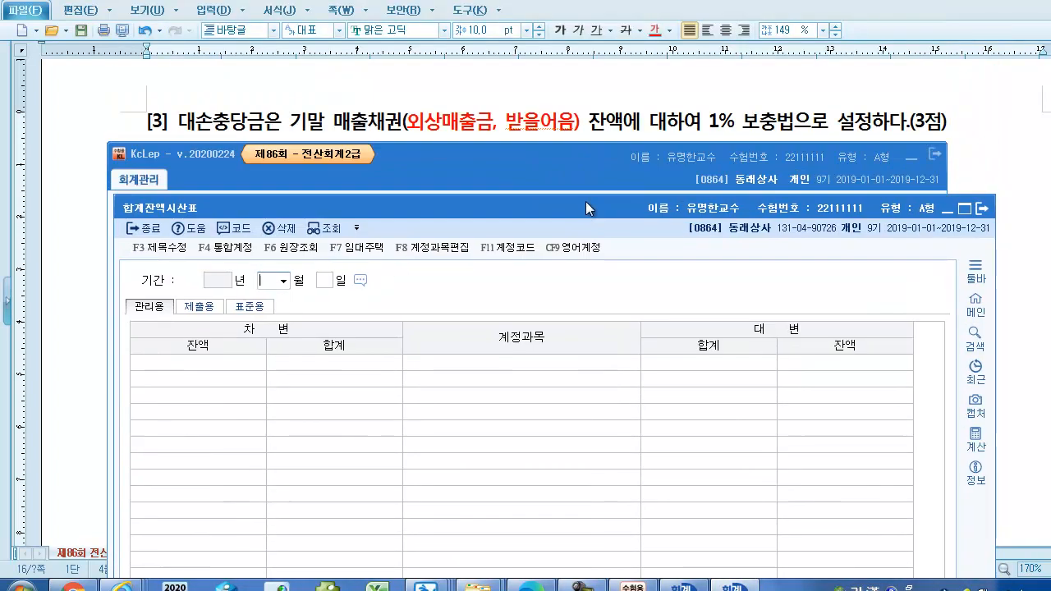
{"action": "left_click", "coordinate": [903, 160]}
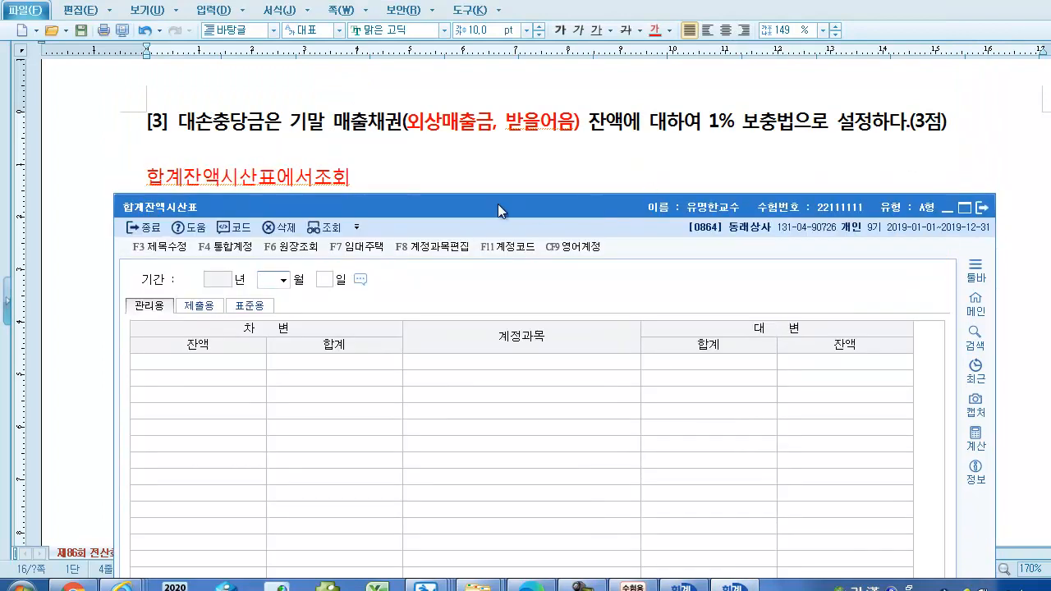
{"action": "left_click_drag", "start_coordinate": [498, 204], "coordinate": [499, 200]}
{"action": "left_click", "coordinate": [283, 279]}
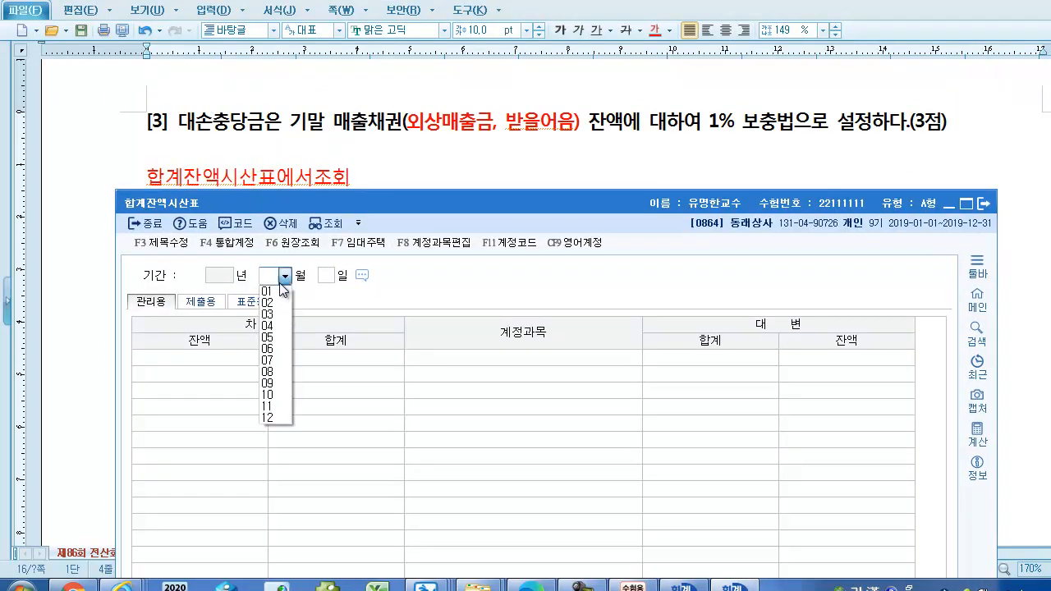
{"action": "left_click", "coordinate": [280, 422]}
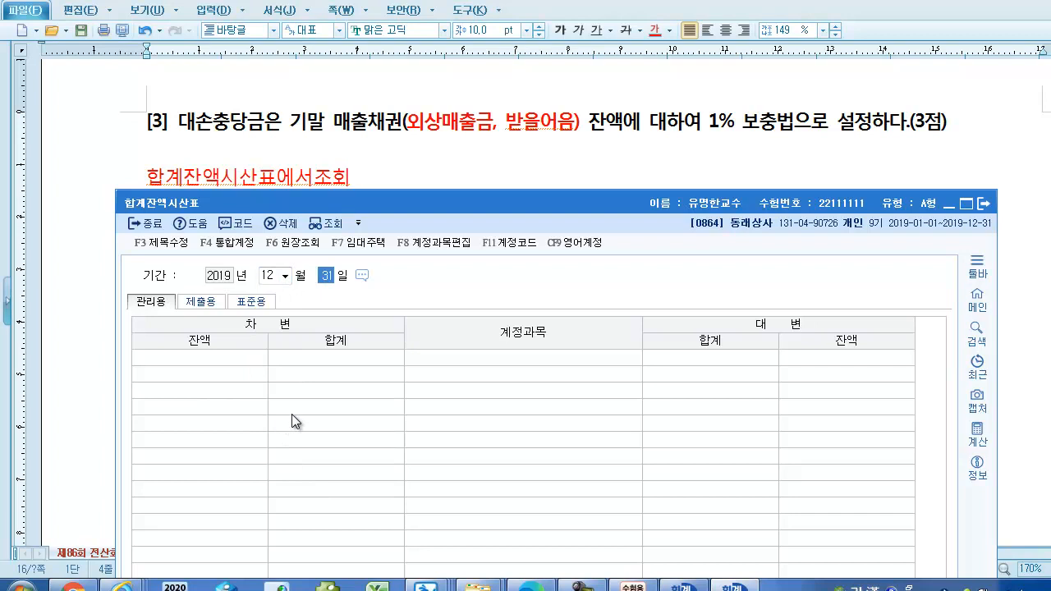
Step: Load the December 31, 2019 trial balance and compare the 외상매출금 balance and its 대손충당금 with the document's calculation
{"action": "key", "text": "Return"}
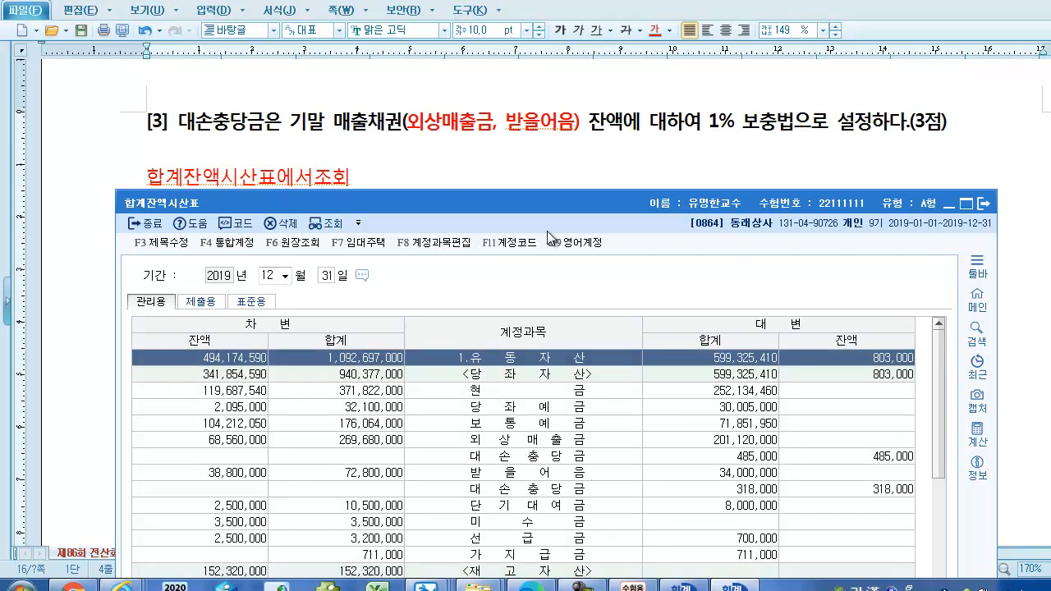
{"action": "left_click", "coordinate": [216, 441]}
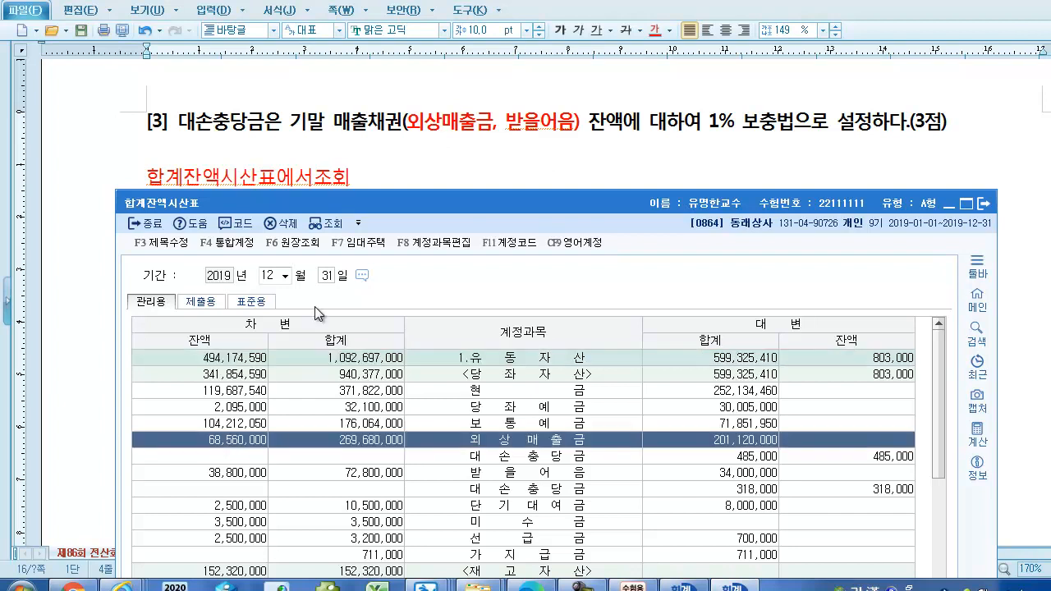
{"action": "left_click_drag", "start_coordinate": [381, 202], "coordinate": [672, 176]}
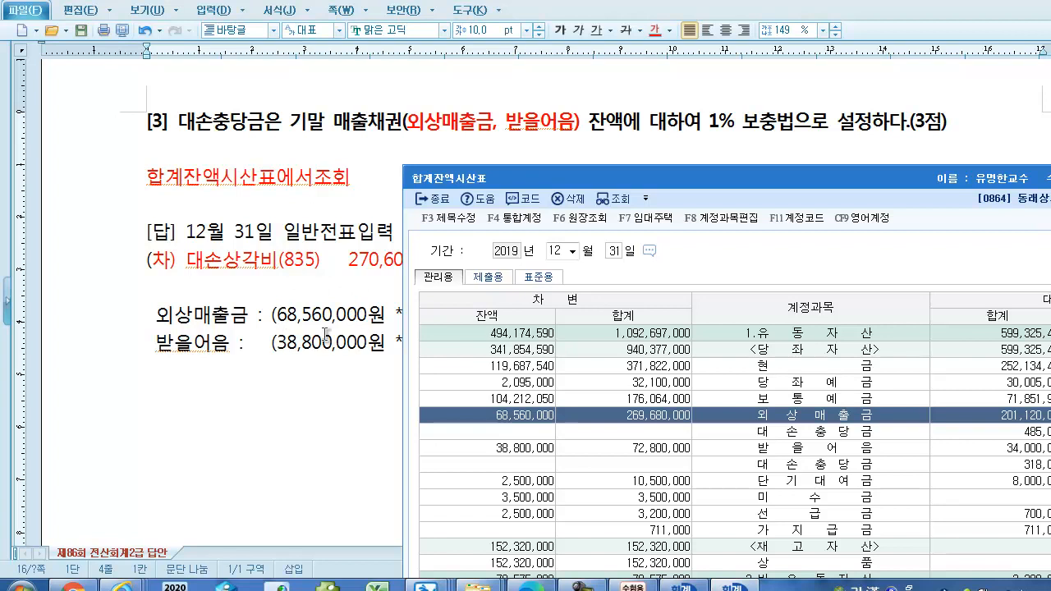
{"action": "left_click_drag", "start_coordinate": [592, 180], "coordinate": [323, 340]}
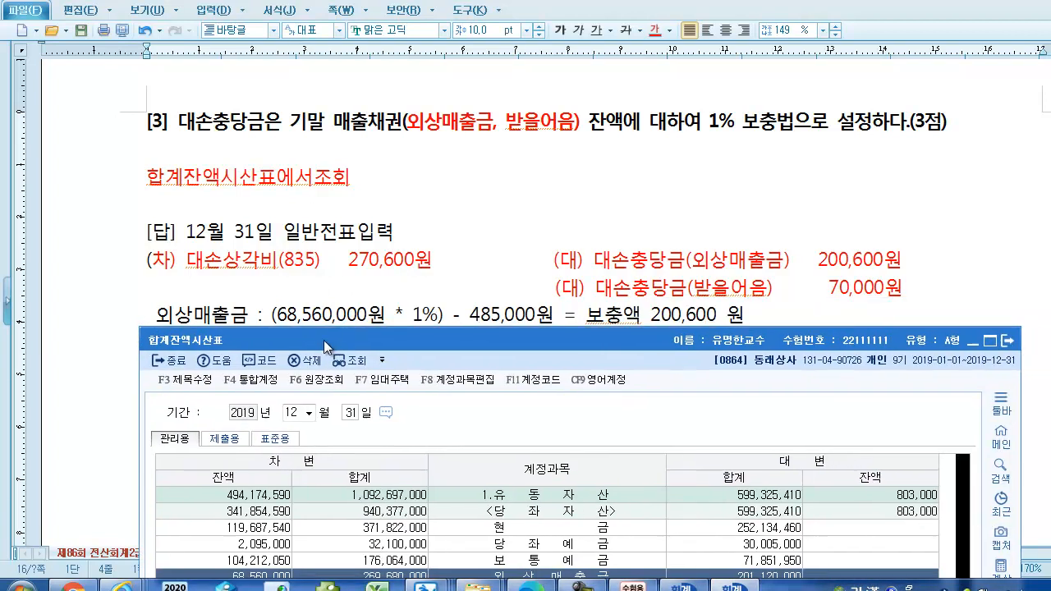
{"action": "left_click_drag", "start_coordinate": [541, 338], "coordinate": [545, 107]}
{"action": "left_click", "coordinate": [564, 366]}
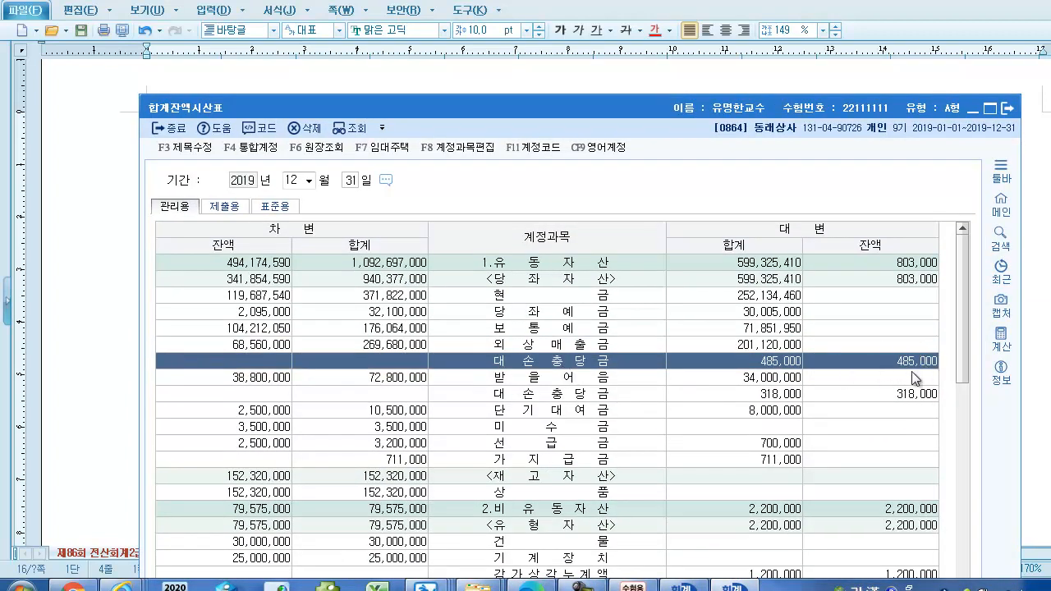
{"action": "left_click_drag", "start_coordinate": [608, 107], "coordinate": [561, 382]}
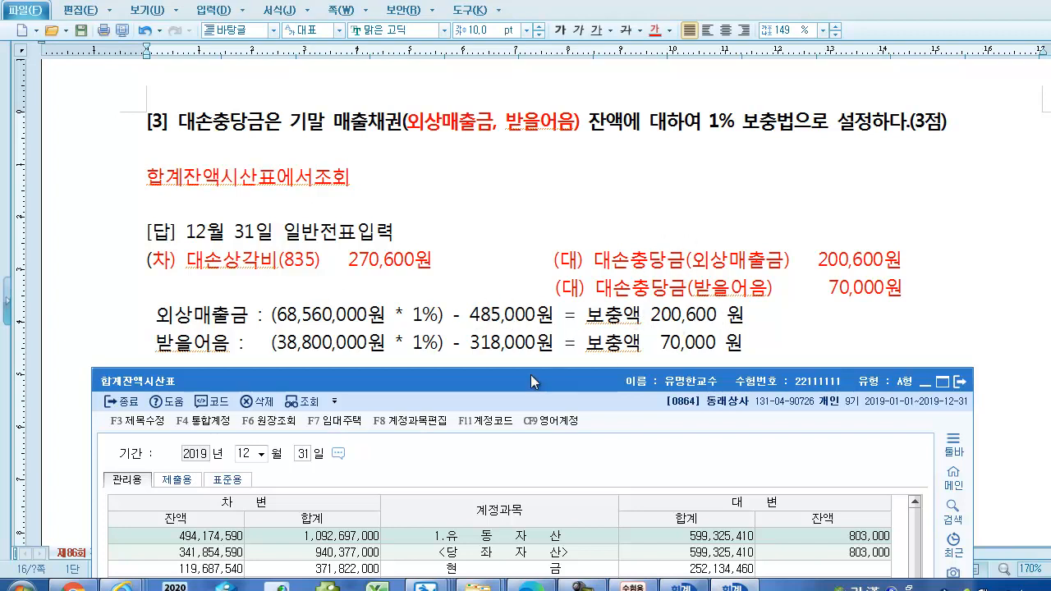
Step: Compare the 받을어음 balance and its 대손충당금 in 합계잔액시산표 with the calculation in the document's answer to question [3]
{"action": "left_click_drag", "start_coordinate": [502, 376], "coordinate": [867, 210]}
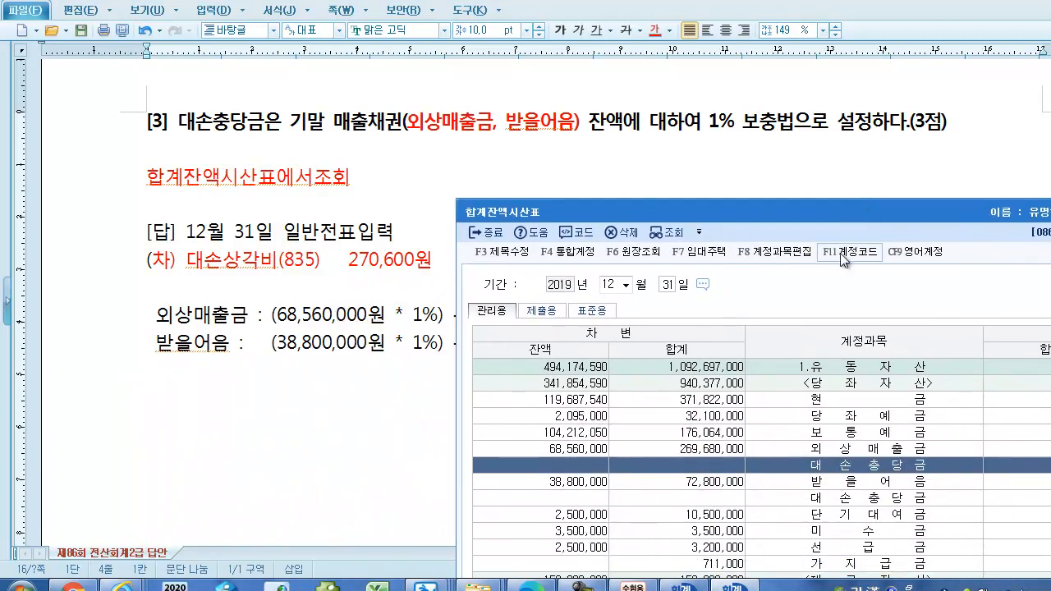
{"action": "left_click", "coordinate": [565, 483]}
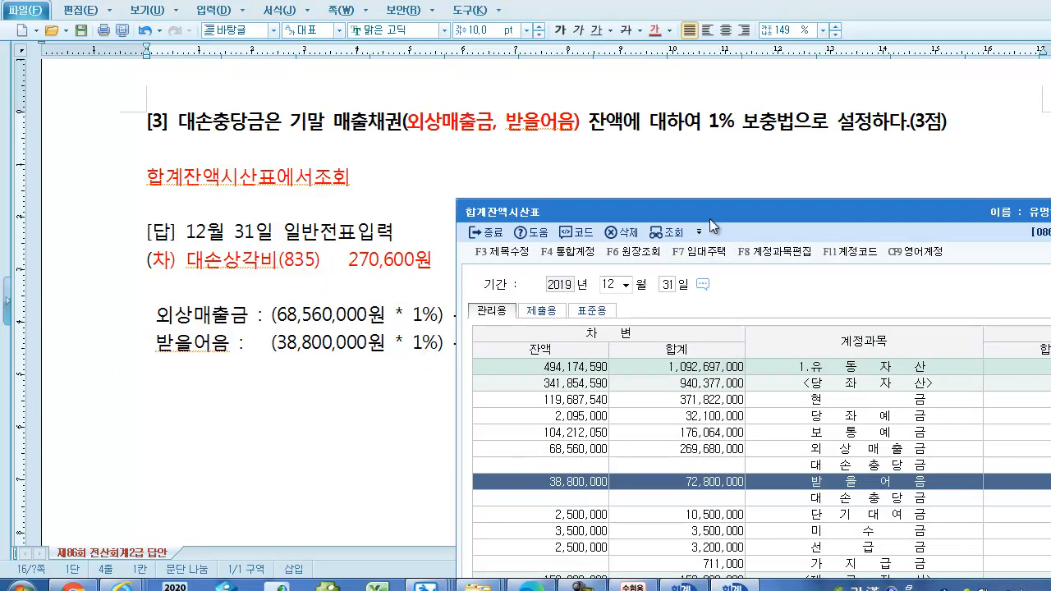
{"action": "left_click_drag", "start_coordinate": [704, 214], "coordinate": [645, 207]}
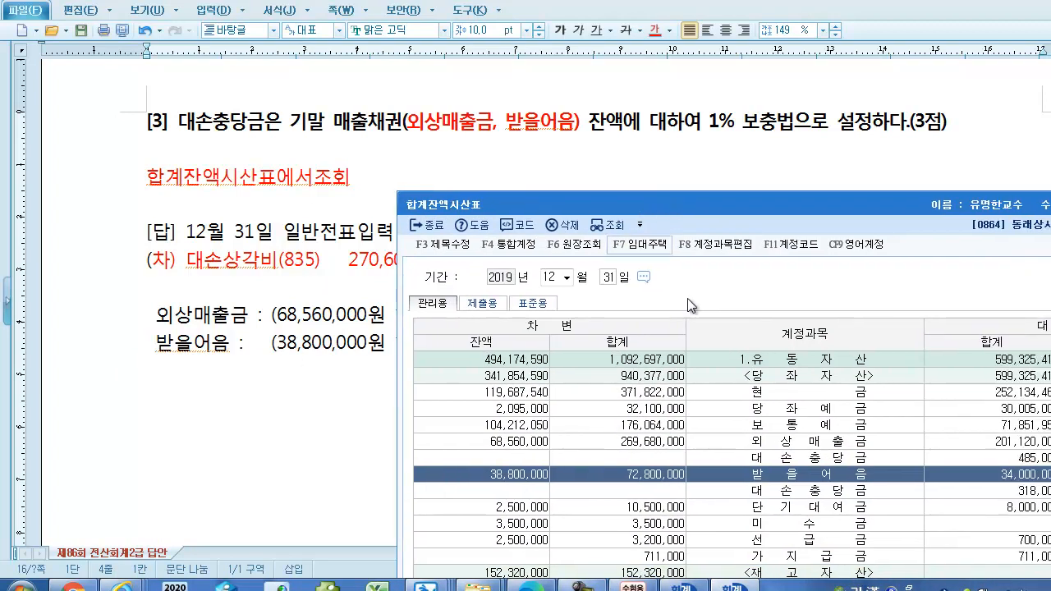
{"action": "left_click", "coordinate": [983, 492]}
{"action": "left_click_drag", "start_coordinate": [865, 204], "coordinate": [552, 212]}
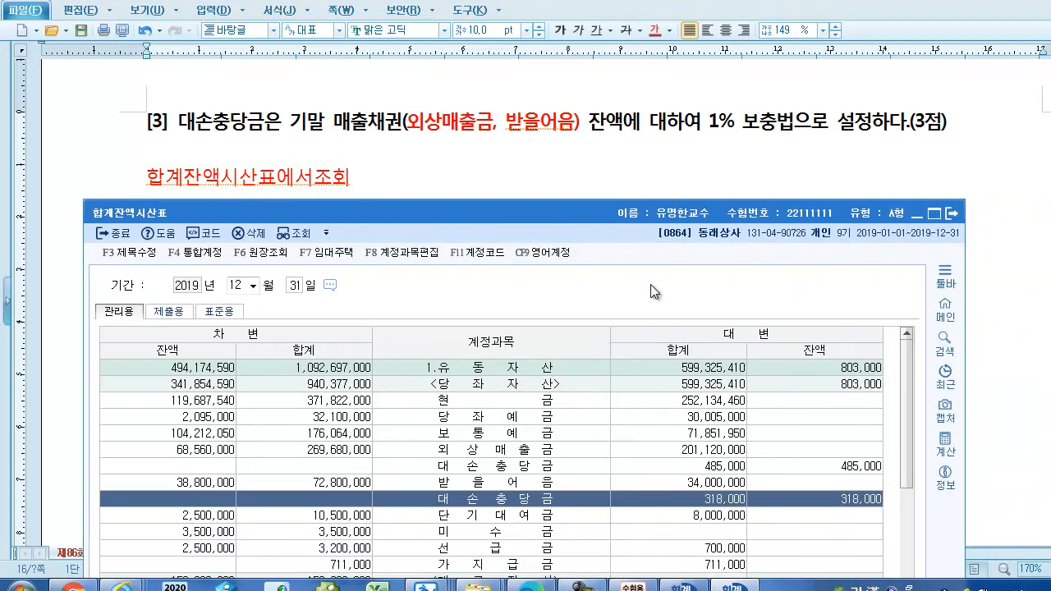
{"action": "left_click_drag", "start_coordinate": [579, 211], "coordinate": [566, 381]}
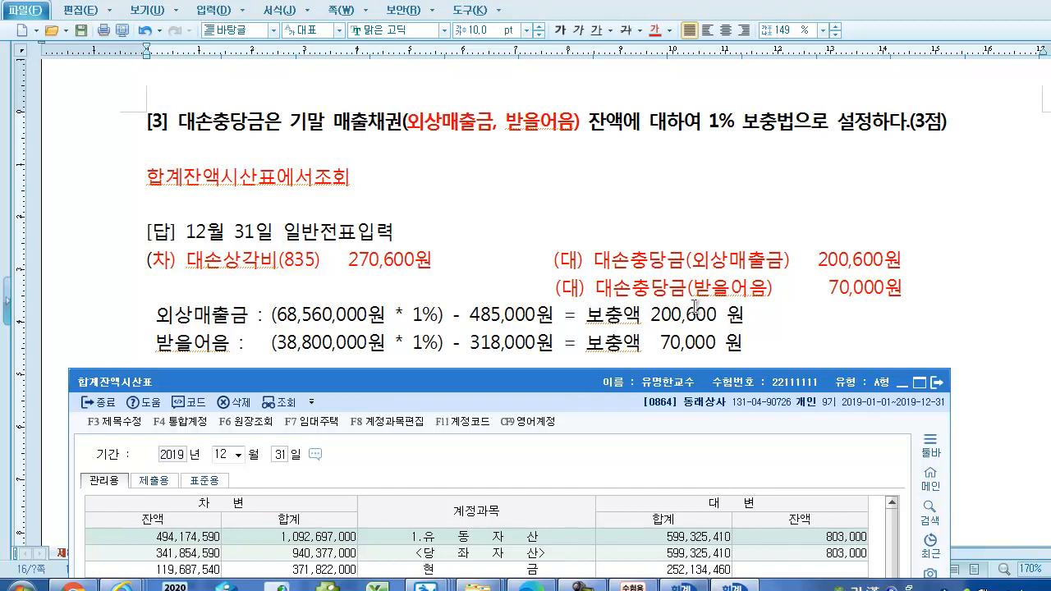
{"action": "mouse_move", "coordinate": [559, 385]}
{"action": "left_mouse_down"}
{"action": "mouse_move", "coordinate": [547, 340]}
{"action": "mouse_move", "coordinate": [550, 376]}
{"action": "left_mouse_up"}
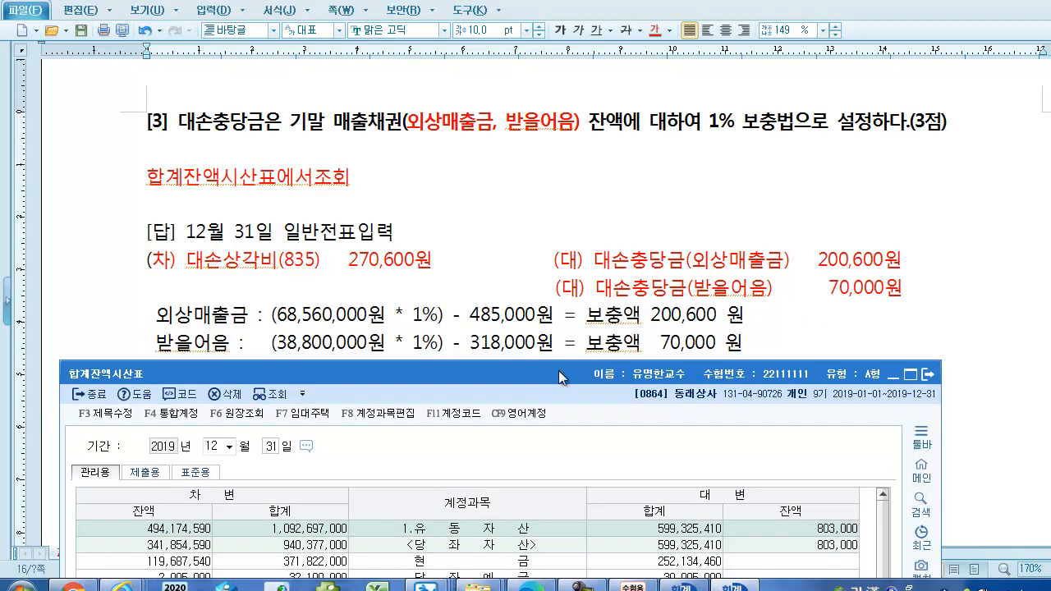
Step: Minimize 합계잔액시산표 and insert two blank lines above the 외상매출금 calculation in the document's answer to question [3]
{"action": "left_click", "coordinate": [889, 381]}
{"action": "scroll", "coordinate": [765, 404], "scroll_direction": "down", "scroll_amount": 5}
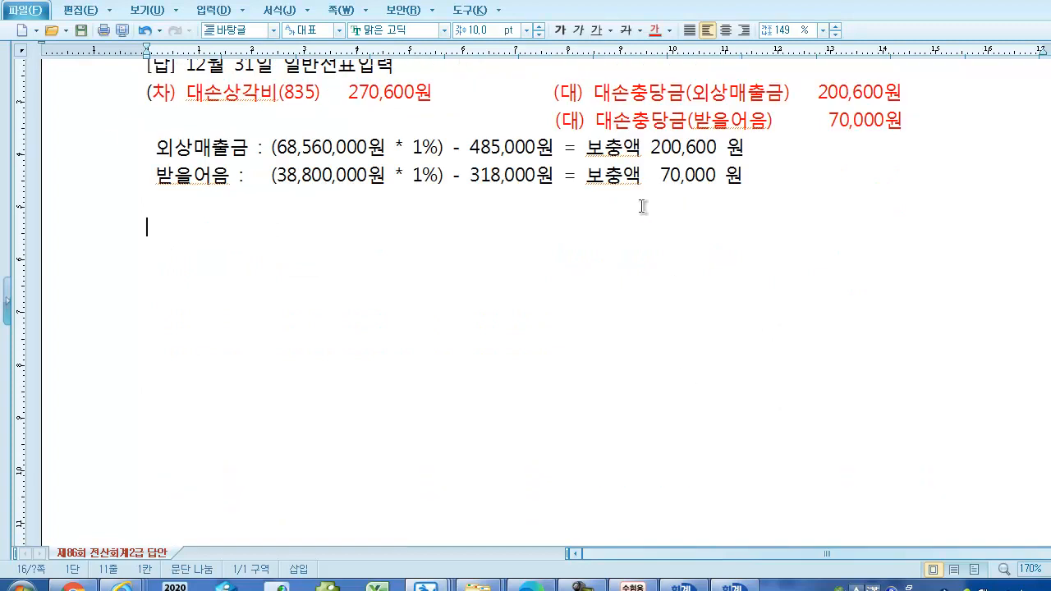
{"action": "left_click", "coordinate": [148, 152]}
{"action": "key", "text": "Return"}
{"action": "key", "text": "Return"}
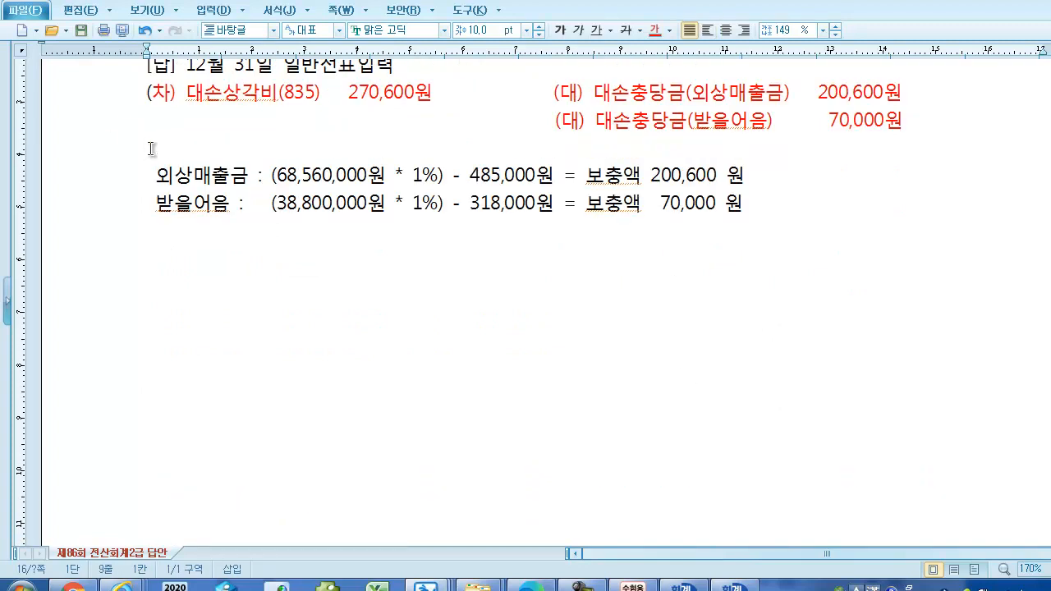
{"action": "scroll", "coordinate": [305, 296], "scroll_direction": "down", "scroll_amount": 3}
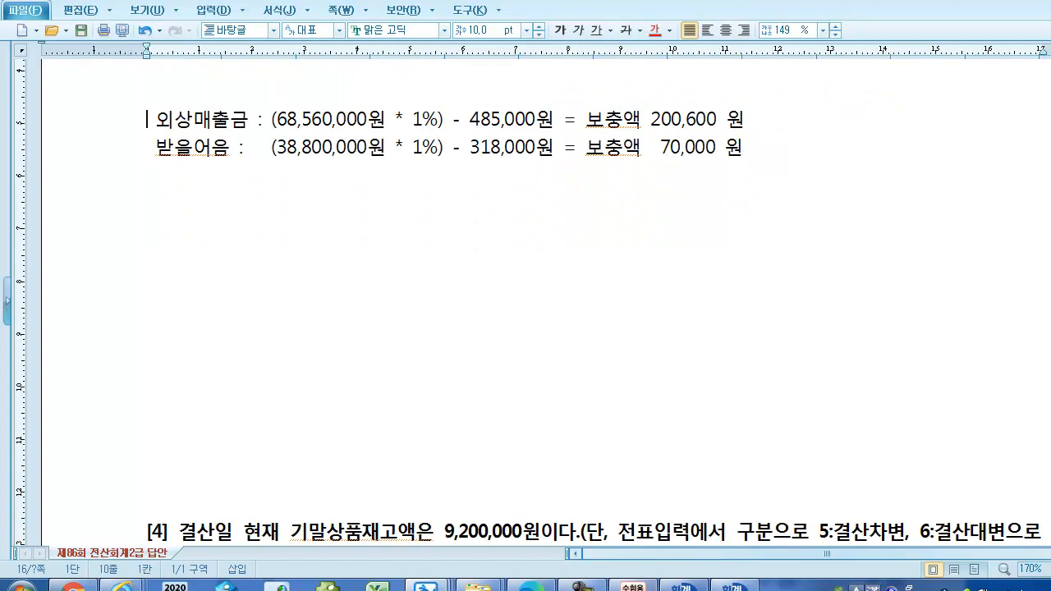
Step: Switch to 일반전표입력 in KcLep and enter a December 31 credit line for account 0109 대손충당금 (외상매출금) of 200,600
{"action": "mouse_move", "coordinate": [731, 587]}
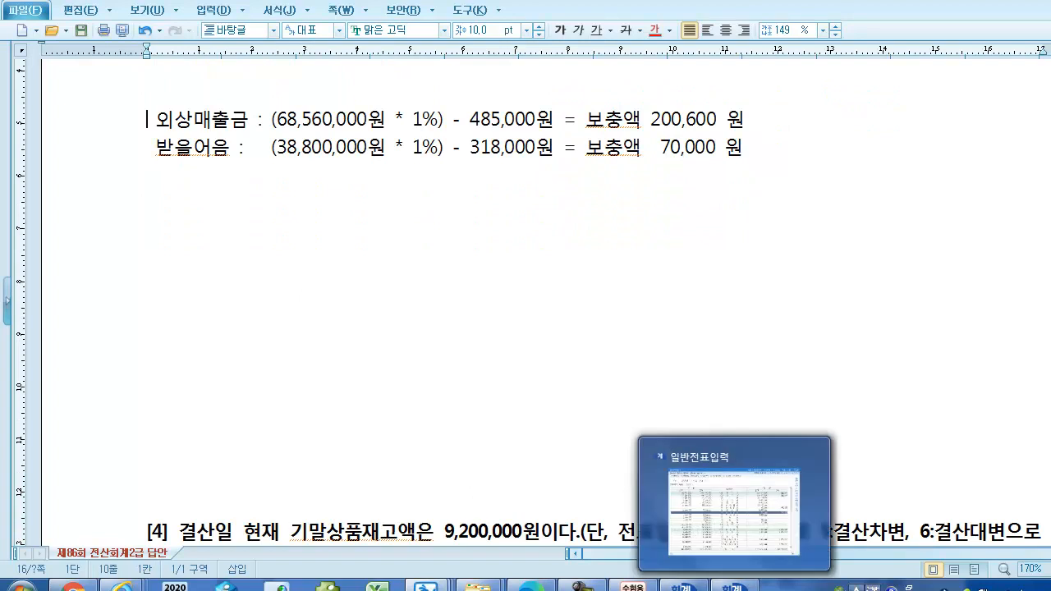
{"action": "left_click", "coordinate": [680, 586]}
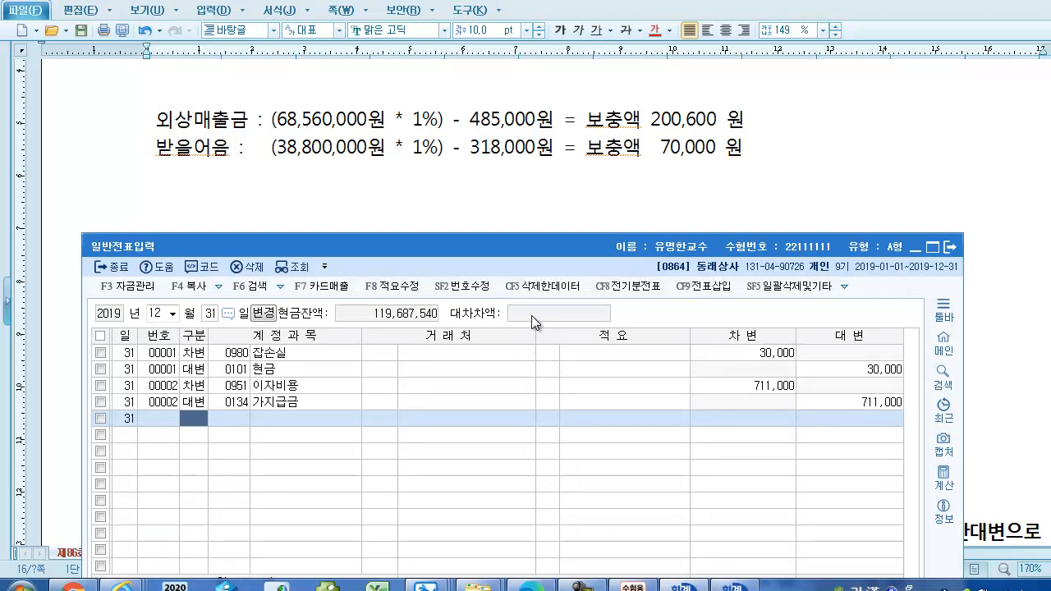
{"action": "key", "text": "Return"}
{"action": "type", "text": "대손"}
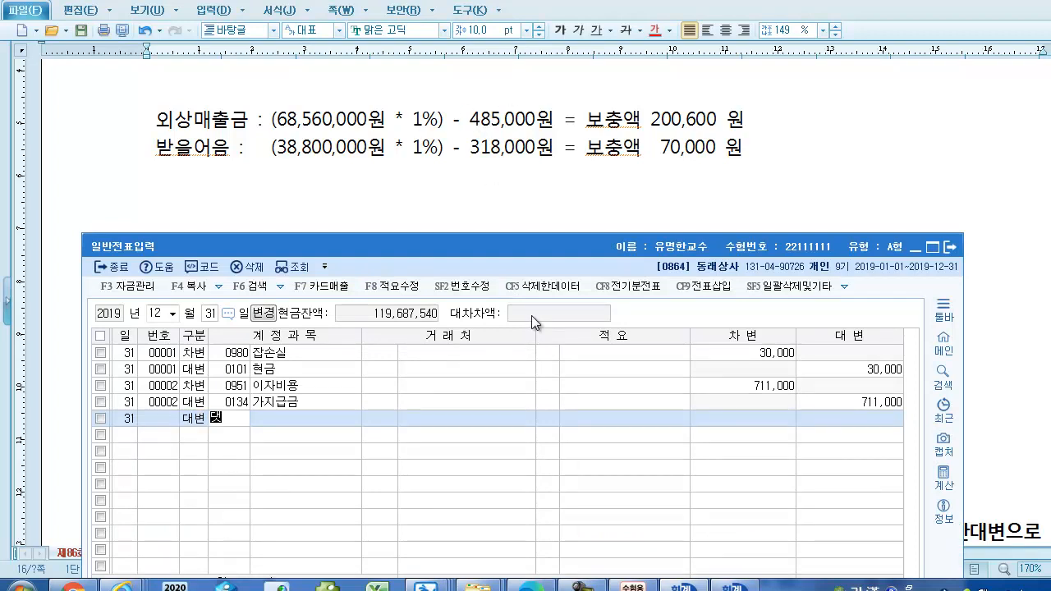
{"action": "key", "text": "Return"}
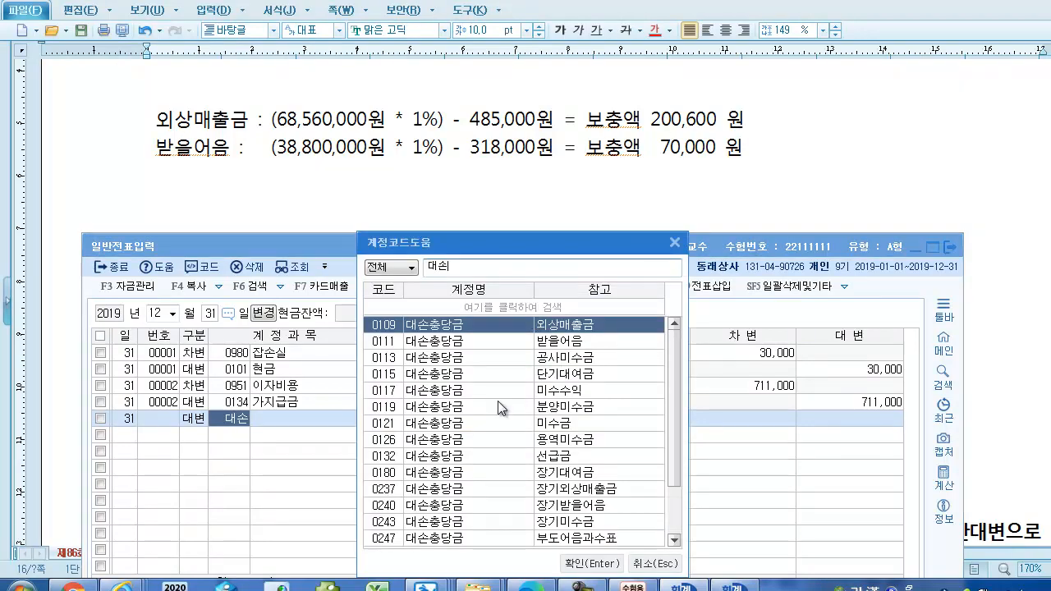
{"action": "double_click", "coordinate": [420, 333]}
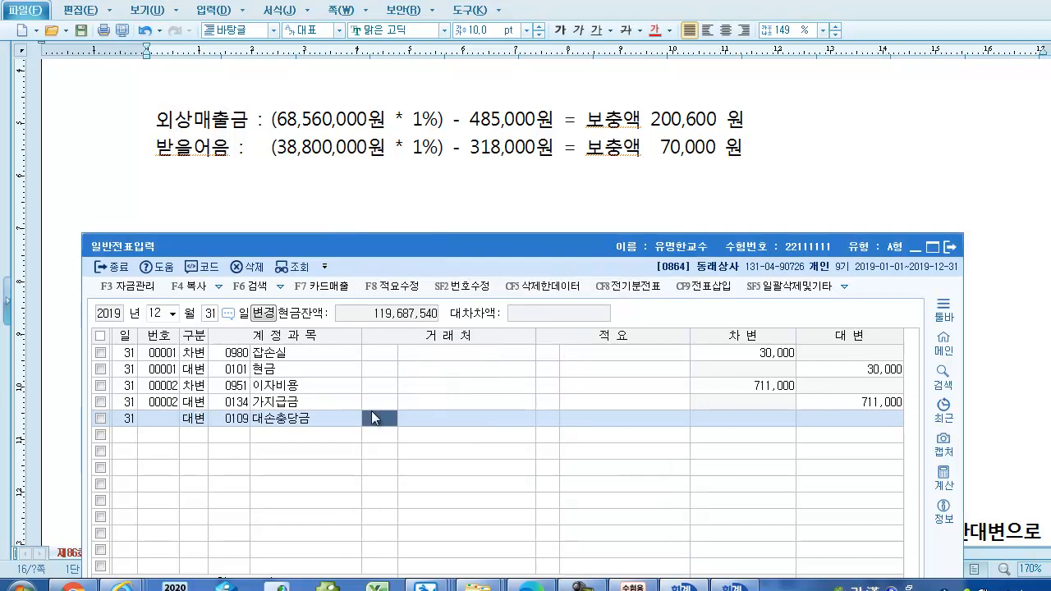
{"action": "key", "text": "Return"}
{"action": "key", "text": "Return"}
{"action": "key", "text": "Return"}
{"action": "key", "text": "Return"}
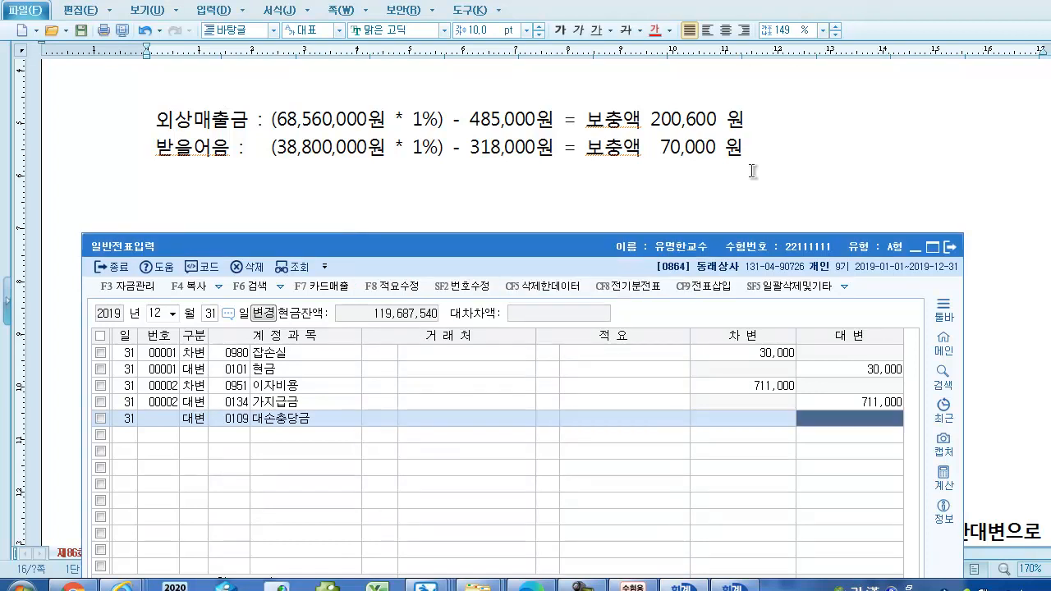
{"action": "type", "text": "200,60"}
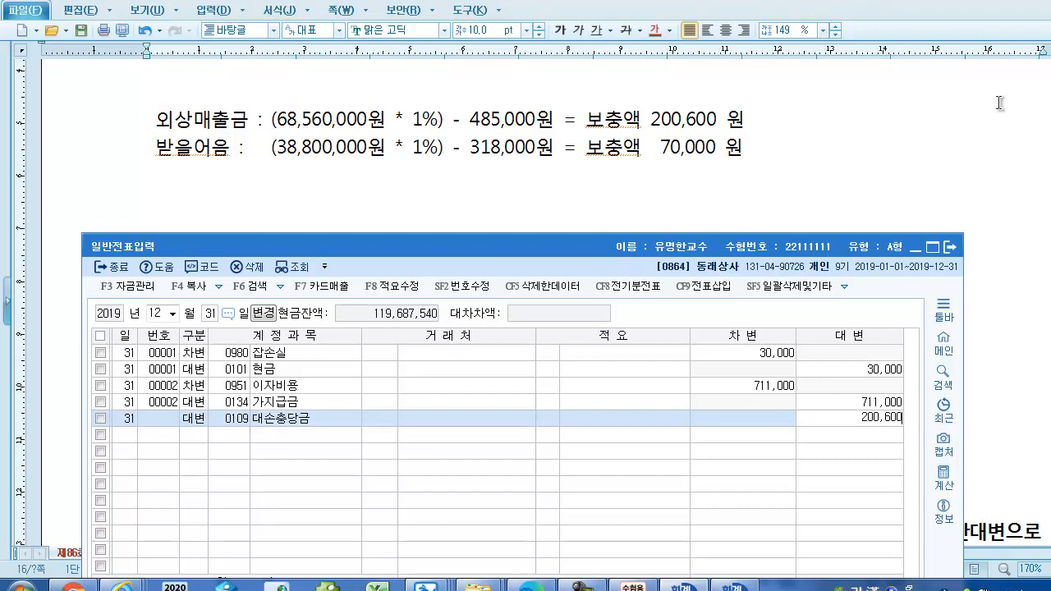
{"action": "type", "text": "0"}
{"action": "key", "text": "Return"}
Step: Add a second credit line to the voucher for account 0111 대손충당금 (받을어음) of 70,000
{"action": "type", "text": "4"}
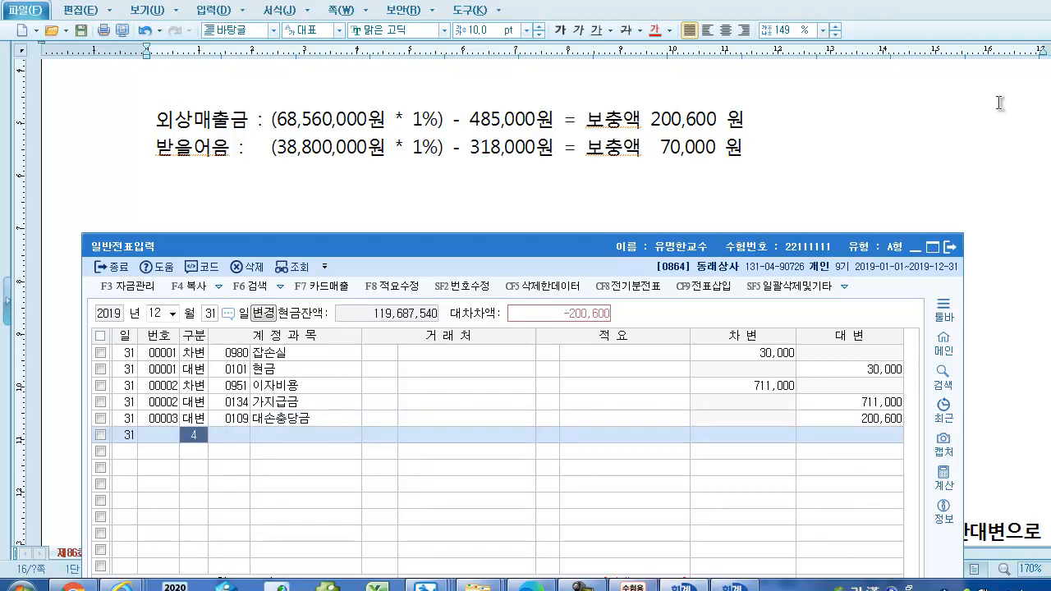
{"action": "key", "text": "Return"}
{"action": "type", "text": "대손"}
{"action": "key", "text": "Return"}
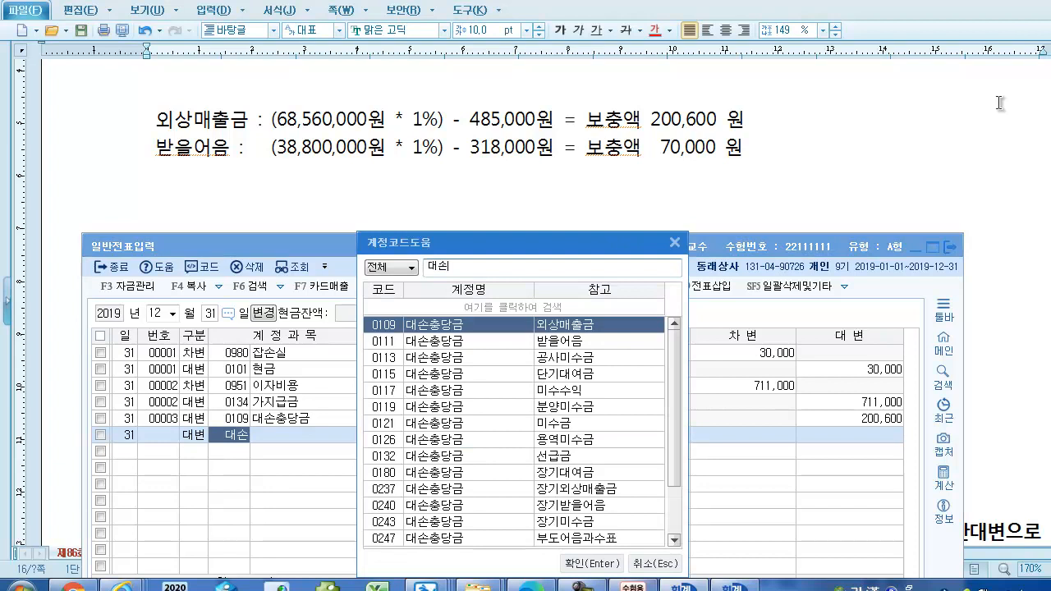
{"action": "double_click", "coordinate": [443, 351]}
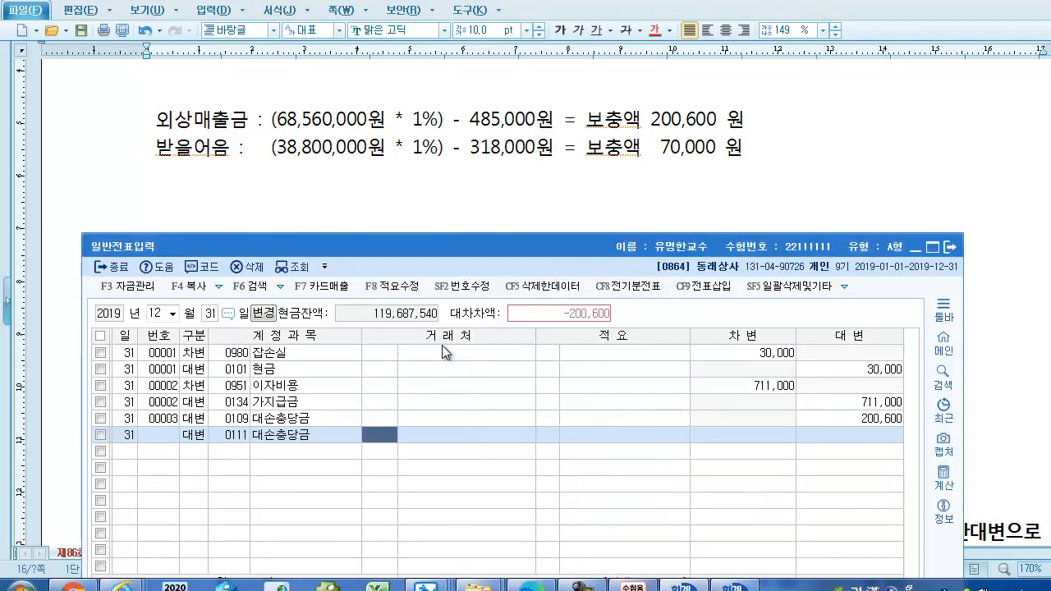
{"action": "key", "text": "Return"}
{"action": "key", "text": "Return"}
{"action": "key", "text": "Return"}
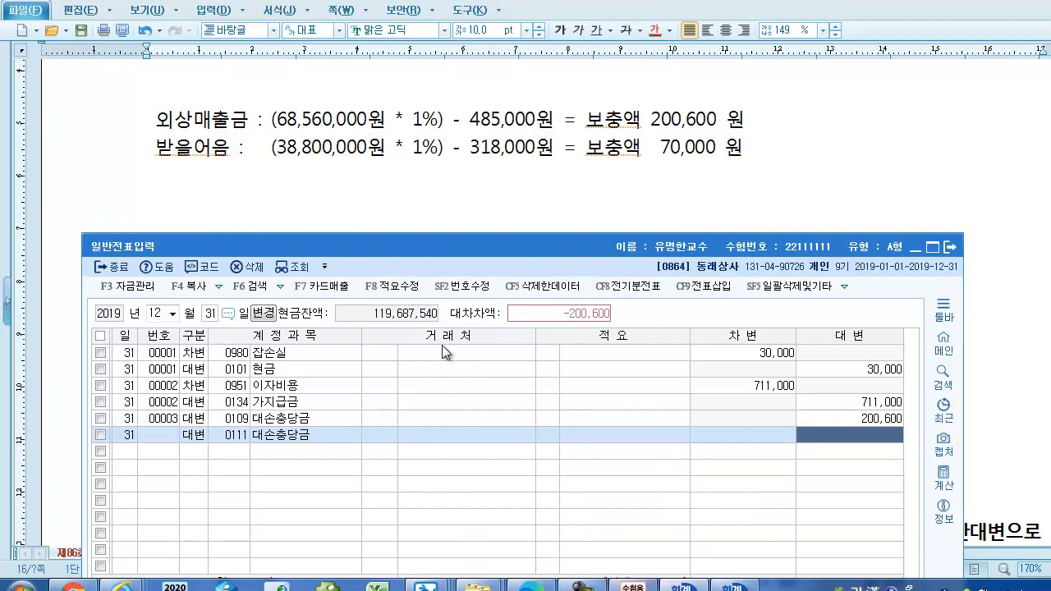
{"action": "type", "text": "70,000"}
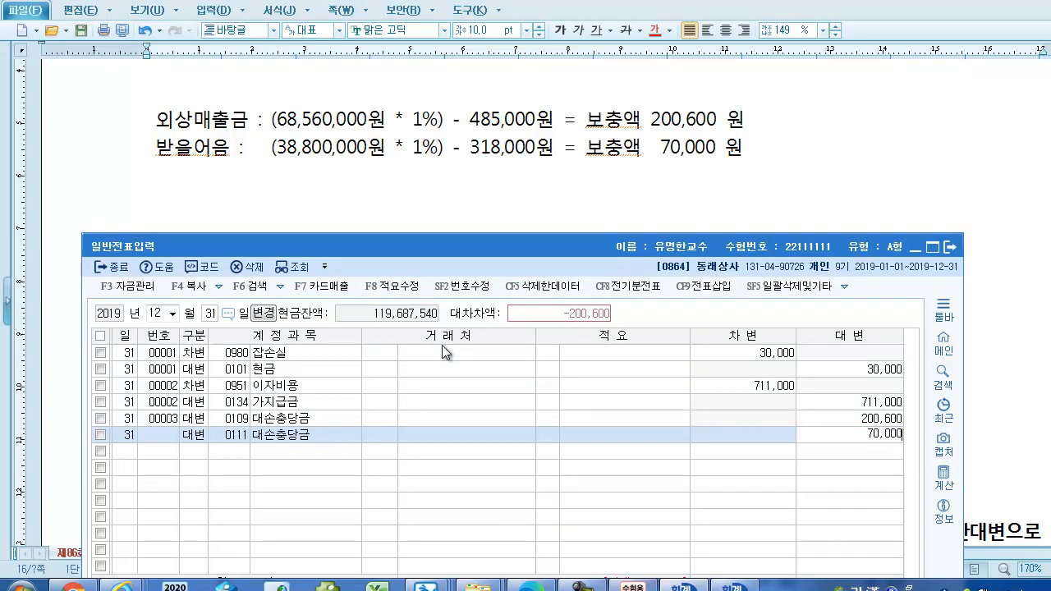
{"action": "key", "text": "Return"}
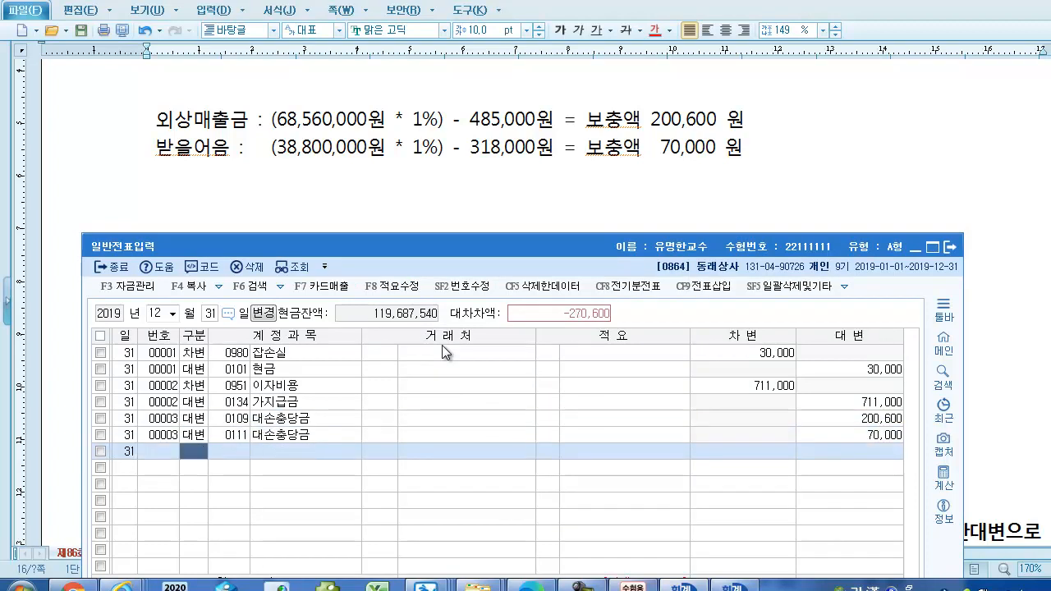
Step: Complete the voucher with a debit line for account 0835 대손상각비 of 270,600
{"action": "left_click", "coordinate": [846, 421]}
{"action": "left_click", "coordinate": [850, 437]}
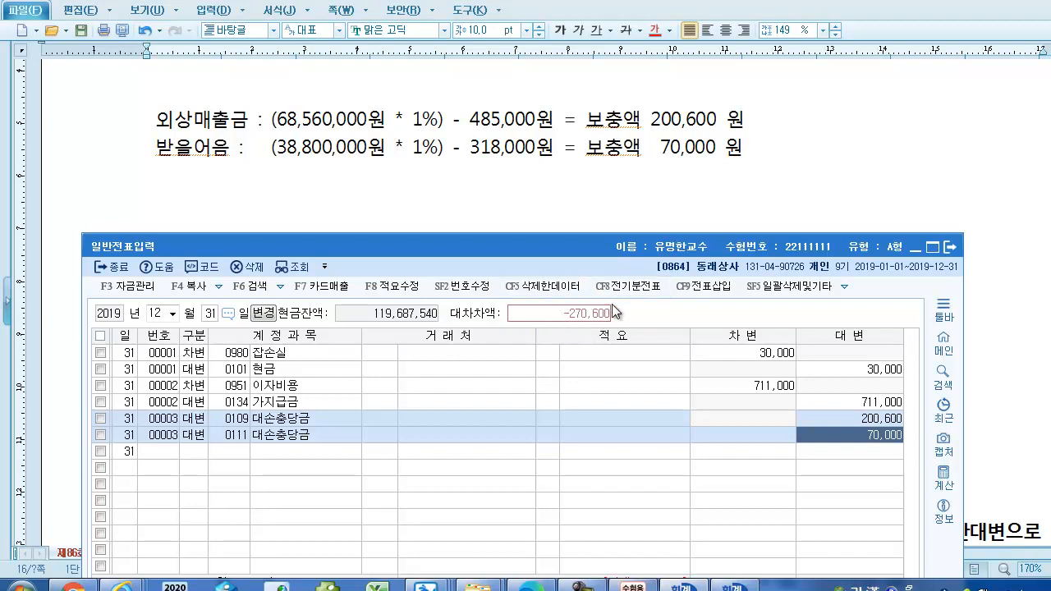
{"action": "left_click", "coordinate": [194, 456]}
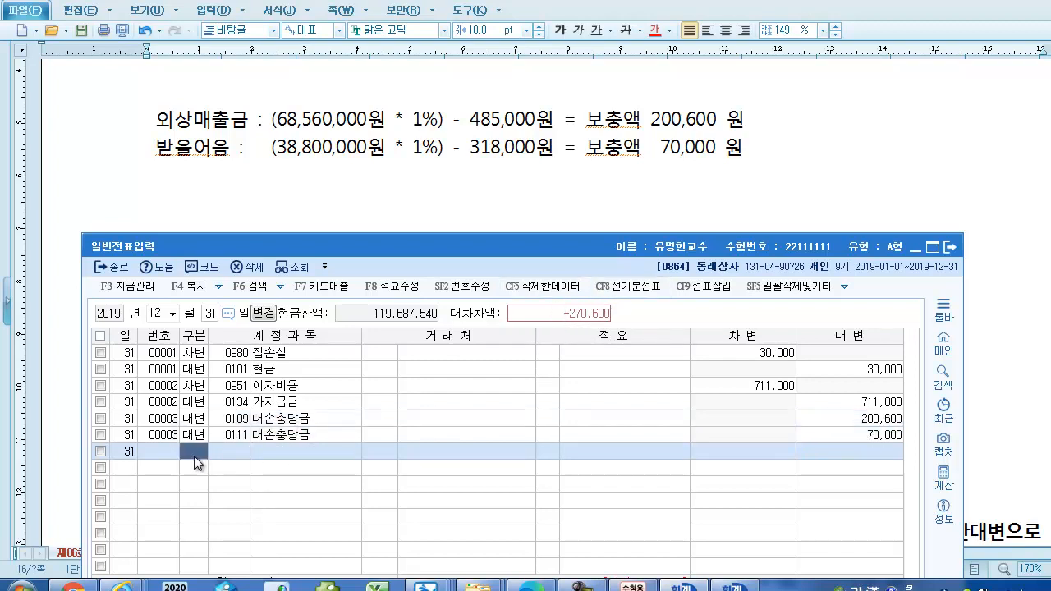
{"action": "type", "text": "3"}
{"action": "type", "text": "대손상"}
{"action": "key", "text": "Return"}
{"action": "key", "text": "Return"}
{"action": "key", "text": "Return"}
{"action": "key", "text": "Return"}
{"action": "key", "text": "Return"}
{"action": "key", "text": "Return"}
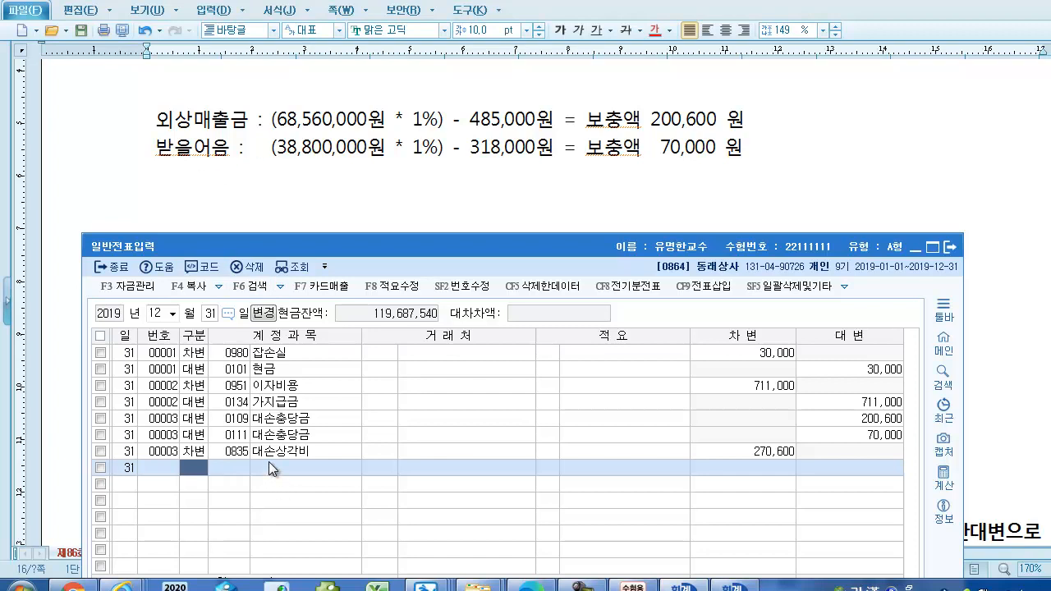
Step: Read question [4] on 기말상품재고액 in the document, and bring 합계잔액시산표 up over it to look at the 상품 balance
{"action": "left_click", "coordinate": [601, 185]}
{"action": "scroll", "coordinate": [565, 238], "scroll_direction": "down", "scroll_amount": 3}
{"action": "scroll", "coordinate": [565, 241], "scroll_direction": "down", "scroll_amount": 3}
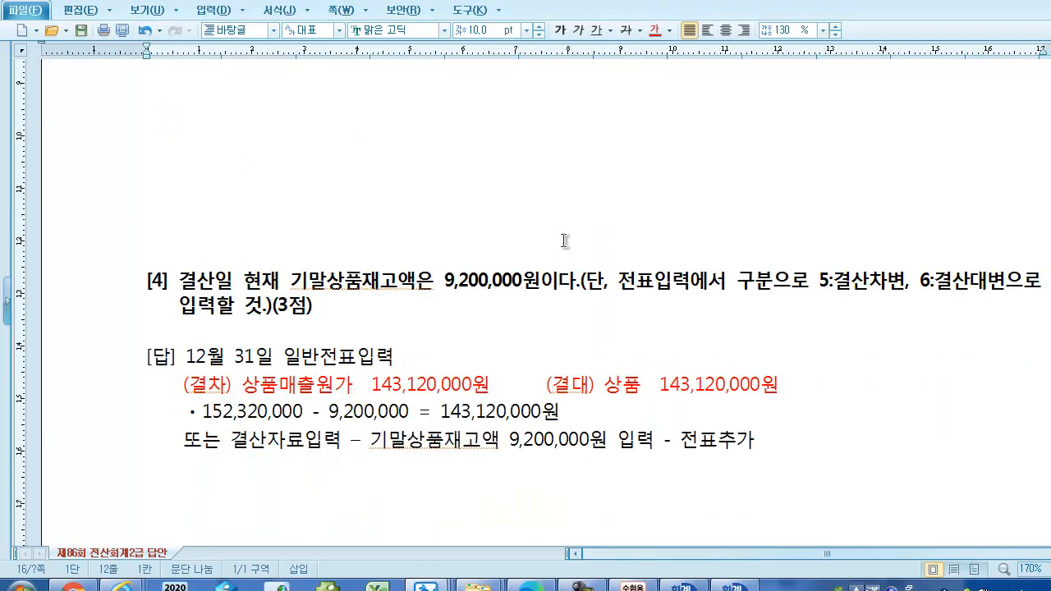
{"action": "scroll", "coordinate": [565, 240], "scroll_direction": "down", "scroll_amount": 2}
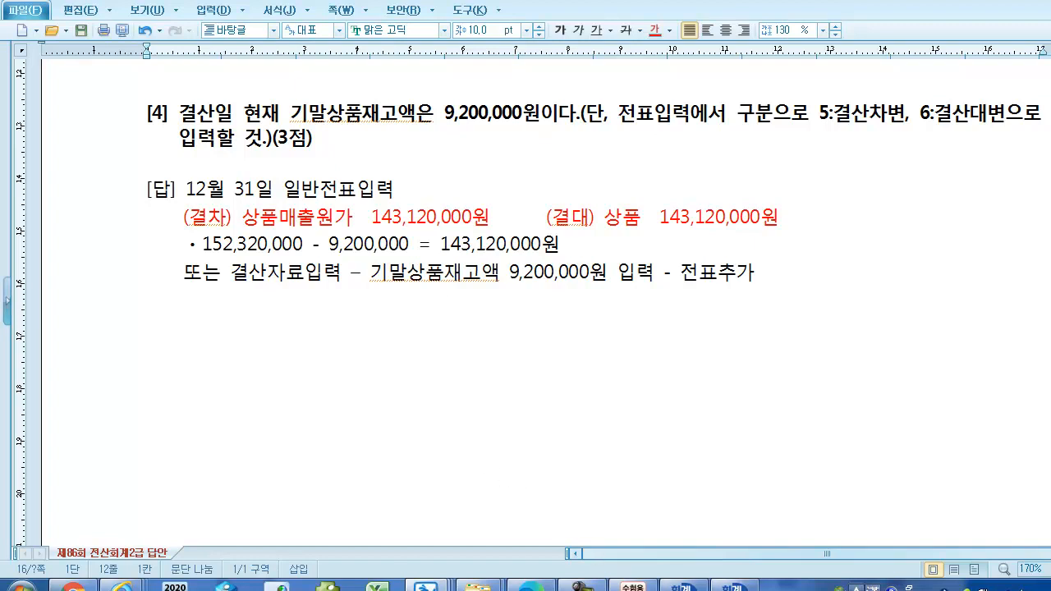
{"action": "mouse_move", "coordinate": [726, 585]}
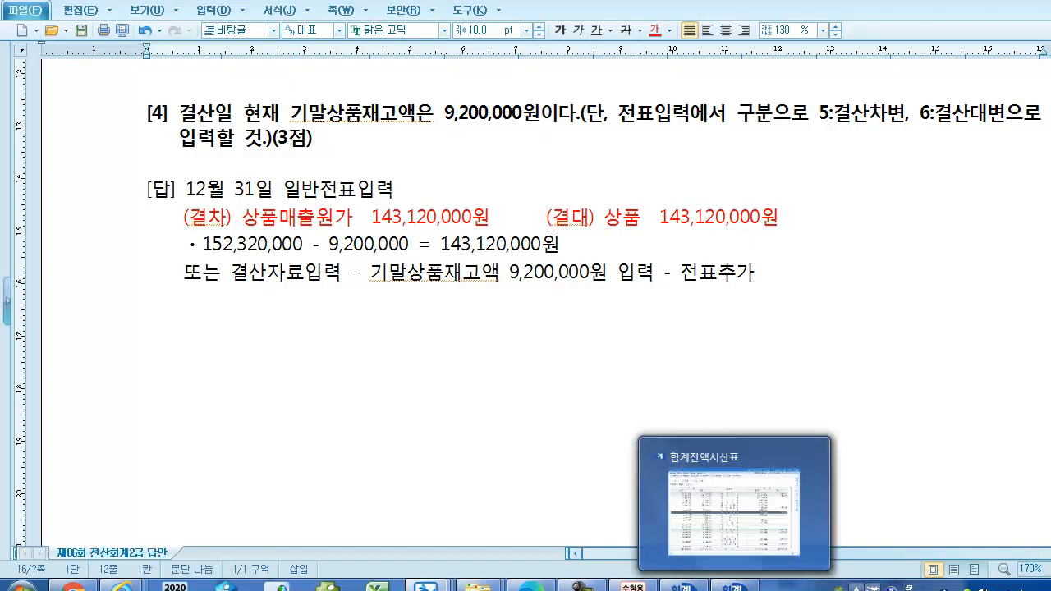
{"action": "left_click", "coordinate": [732, 586]}
{"action": "left_click_drag", "start_coordinate": [439, 377], "coordinate": [574, 69]}
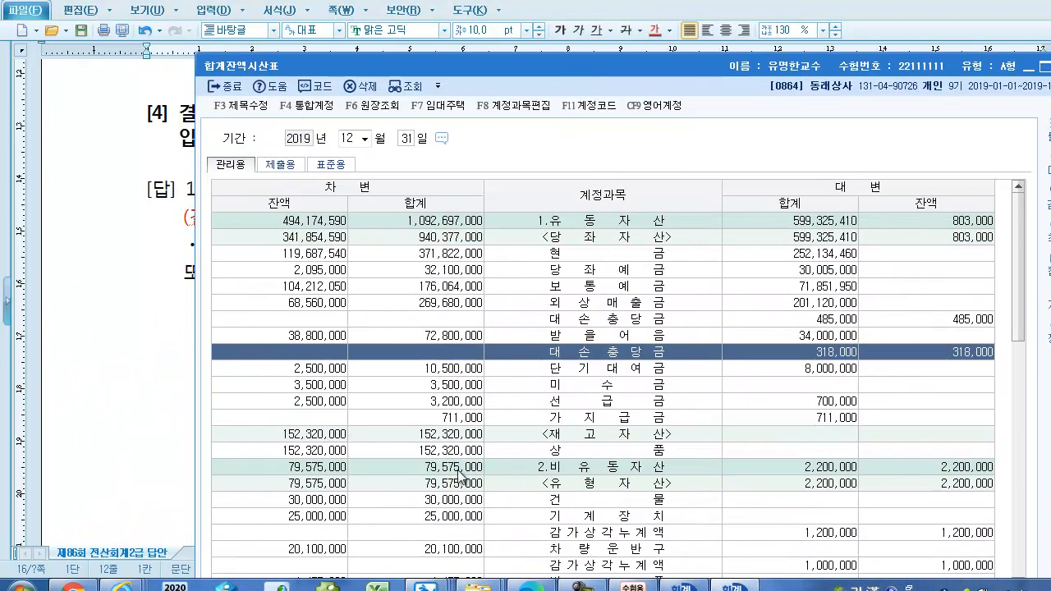
Step: Find the 상품 row in 합계잔액시산표, and in the document set the calculation line apart with a blank line and colour its 143,120,000원 red
{"action": "left_click", "coordinate": [297, 452]}
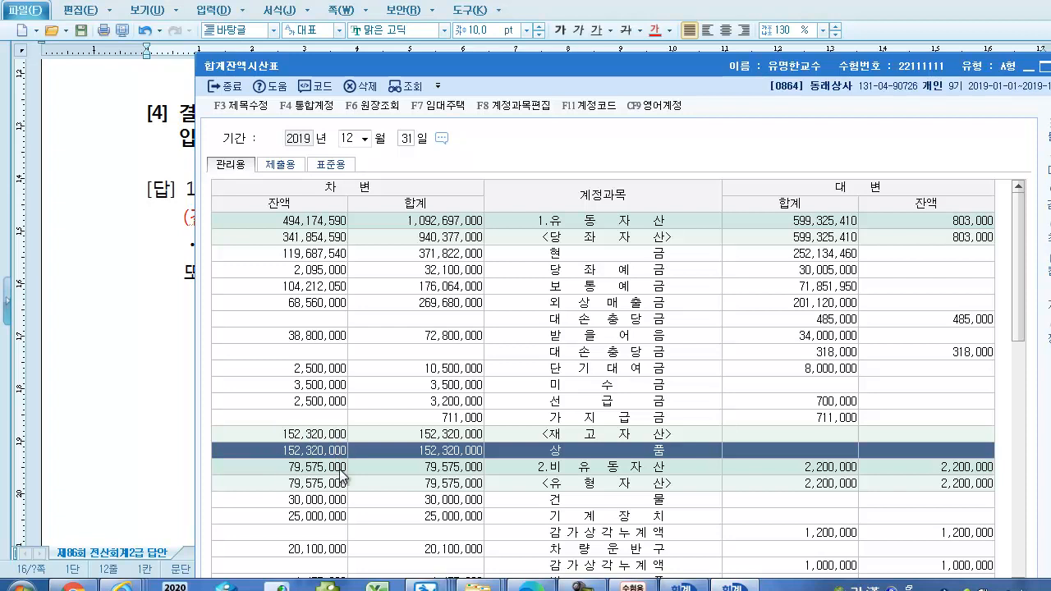
{"action": "left_click_drag", "start_coordinate": [544, 75], "coordinate": [490, 389]}
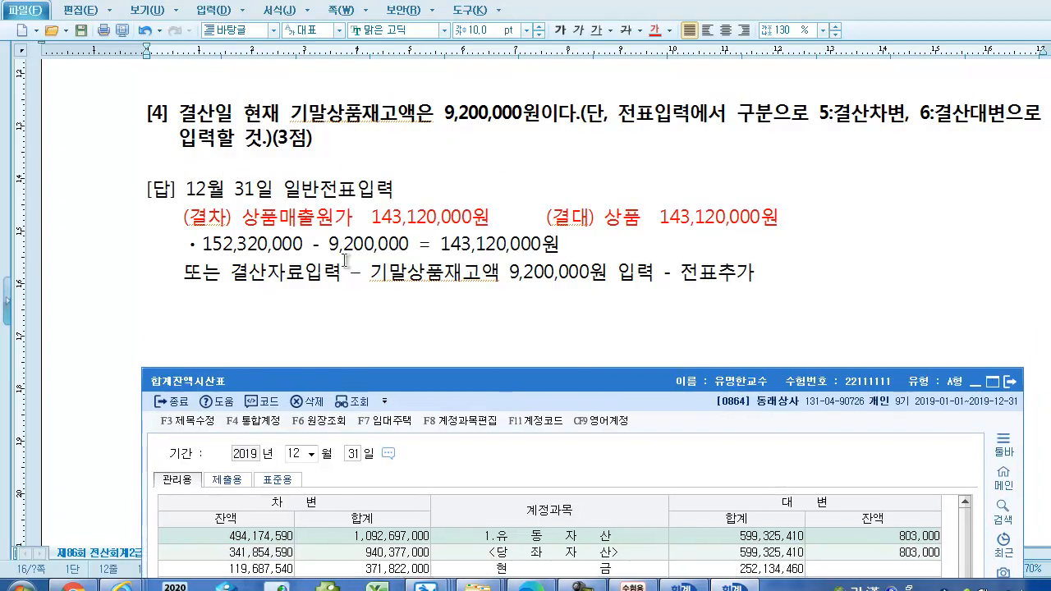
{"action": "left_click", "coordinate": [188, 244]}
{"action": "key", "text": "Return"}
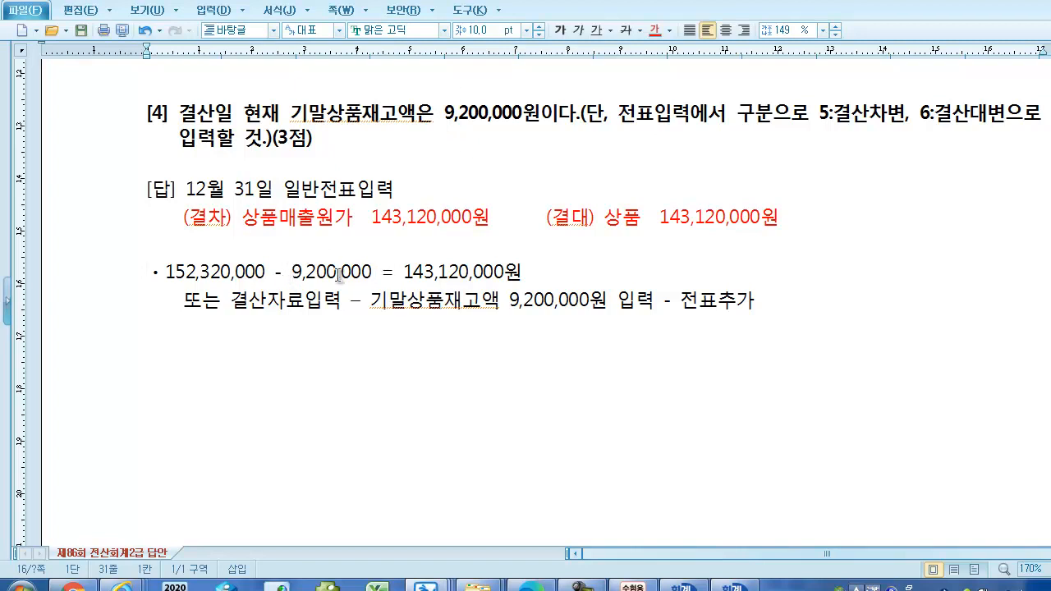
{"action": "left_click_drag", "start_coordinate": [405, 276], "coordinate": [534, 271]}
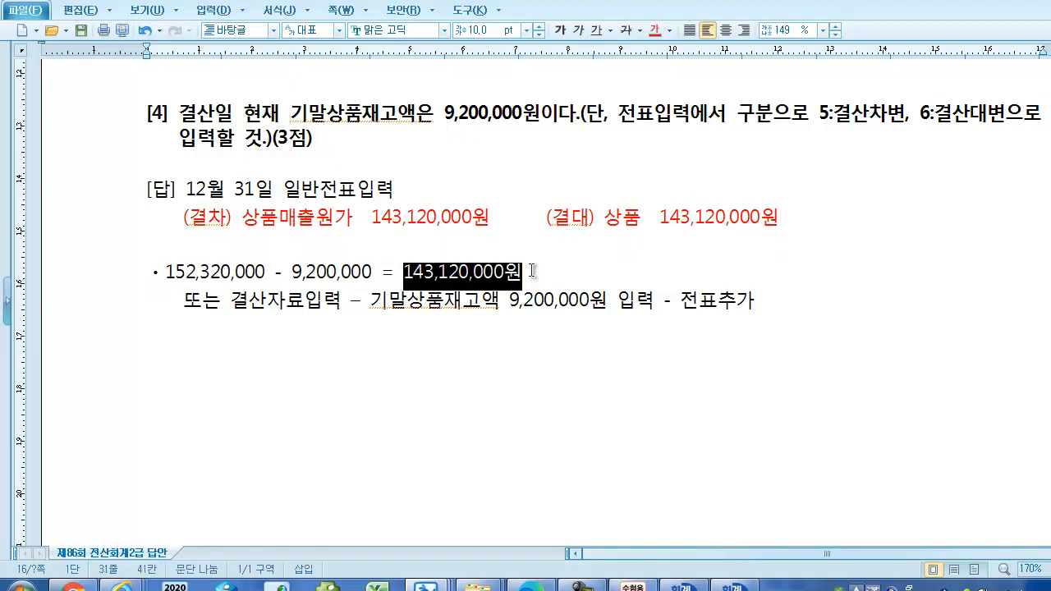
{"action": "left_click", "coordinate": [657, 30]}
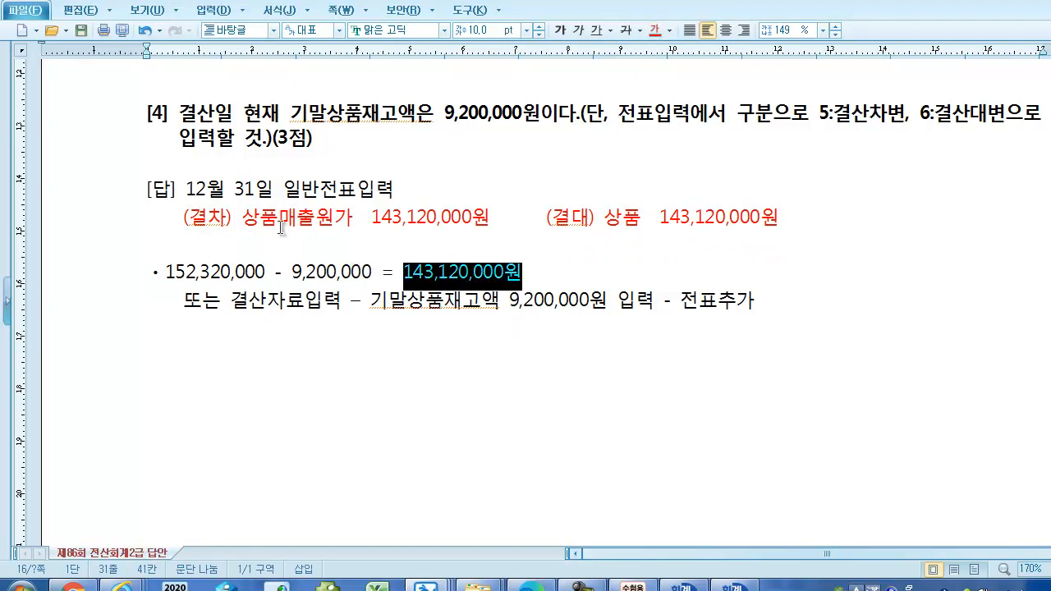
{"action": "left_click", "coordinate": [539, 283]}
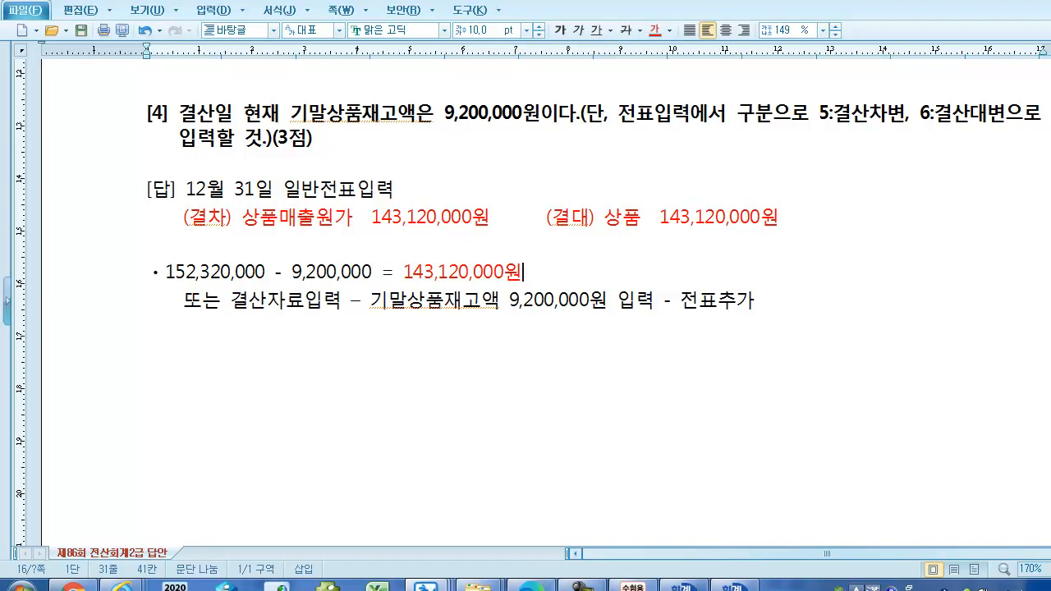
Step: Switch to 일반전표입력 in KcLep and enter a December 31 debit line for account 0451 상품매출원가 of 143,120,000
{"action": "left_click", "coordinate": [684, 585]}
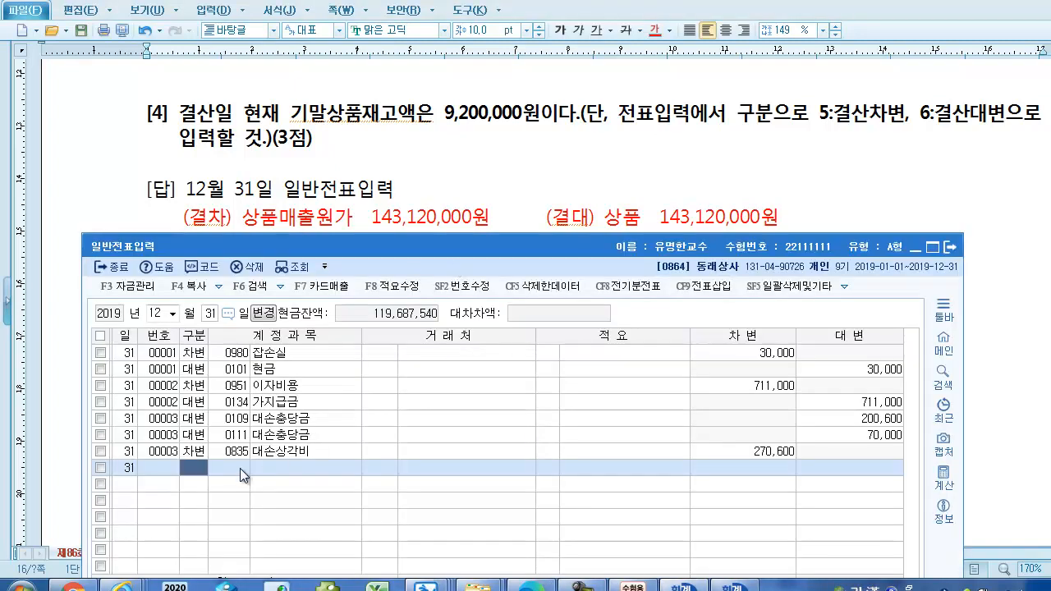
{"action": "key", "text": "3"}
{"action": "key", "text": "Return"}
{"action": "type", "text": "상품매"}
{"action": "key", "text": "Return"}
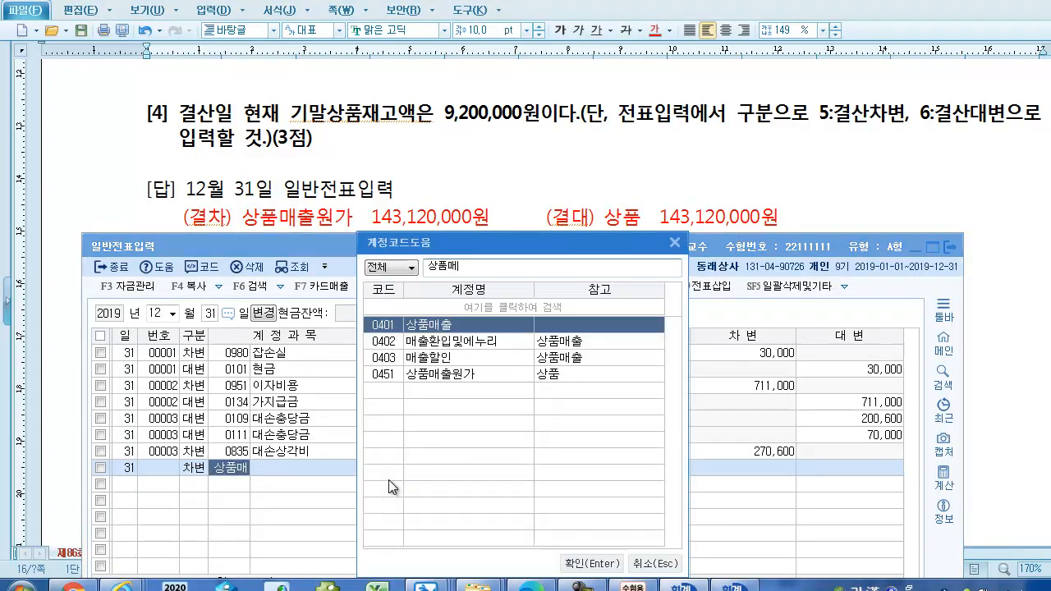
{"action": "key", "text": "Down"}
{"action": "key", "text": "Down"}
{"action": "key", "text": "Down"}
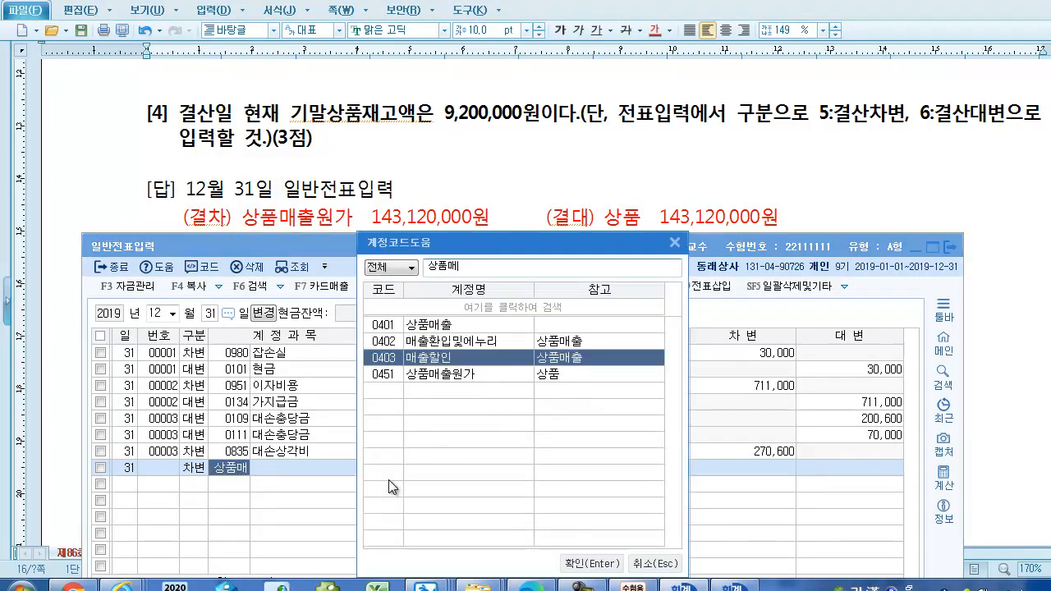
{"action": "key", "text": "Return"}
{"action": "key", "text": "Return"}
{"action": "key", "text": "Return"}
{"action": "key", "text": "Return"}
{"action": "key", "text": "Return"}
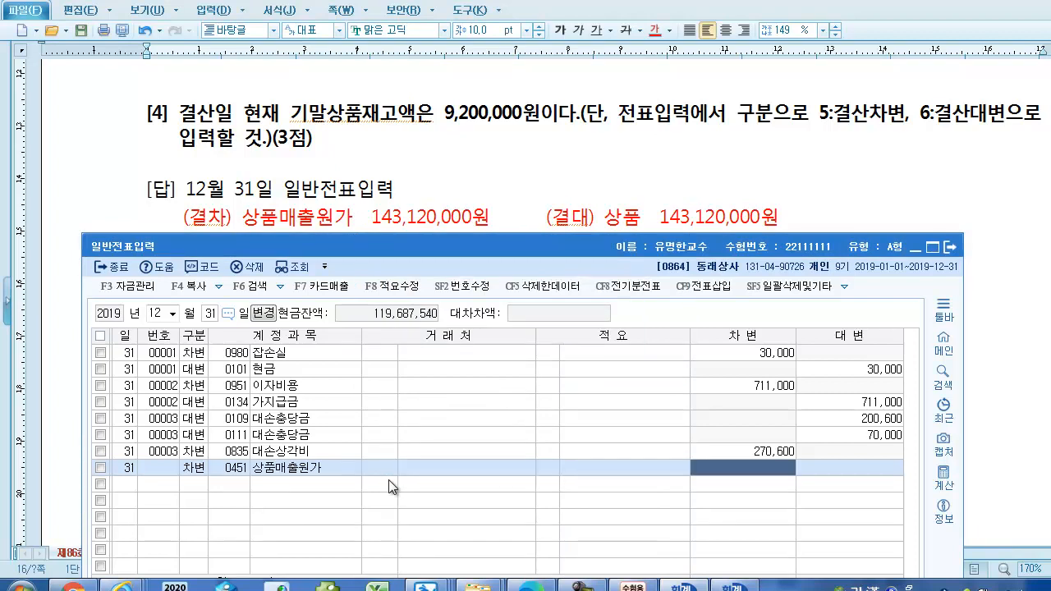
{"action": "type", "text": "143,120,000"}
{"action": "key", "text": "Return"}
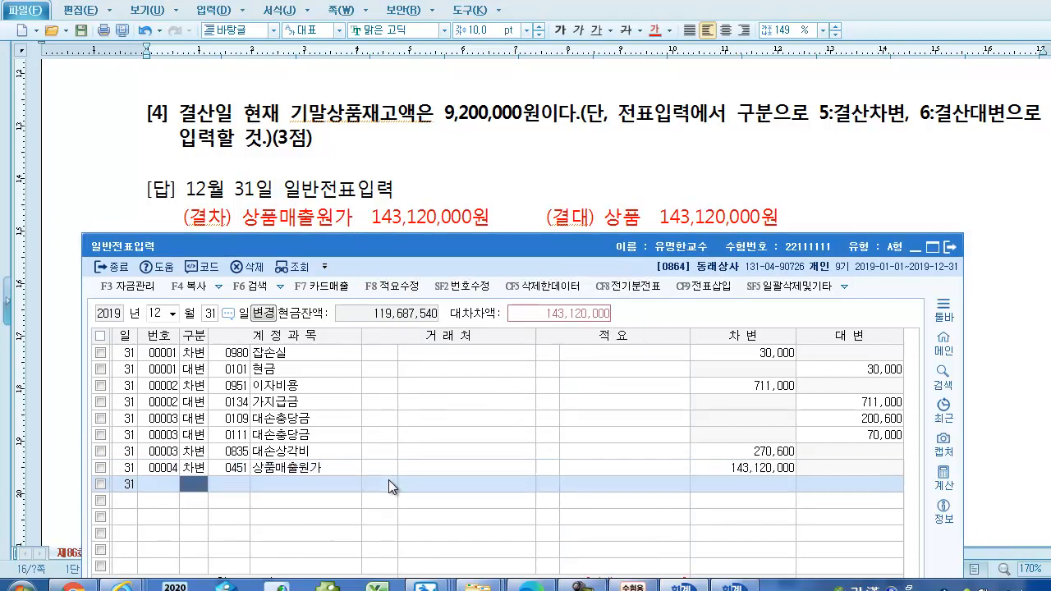
Step: Complete the voucher with a credit line for account 0146 상품 of 143,120,000
{"action": "type", "text": "4"}
{"action": "key", "text": "Return"}
{"action": "type", "text": "상품"}
{"action": "key", "text": "Return"}
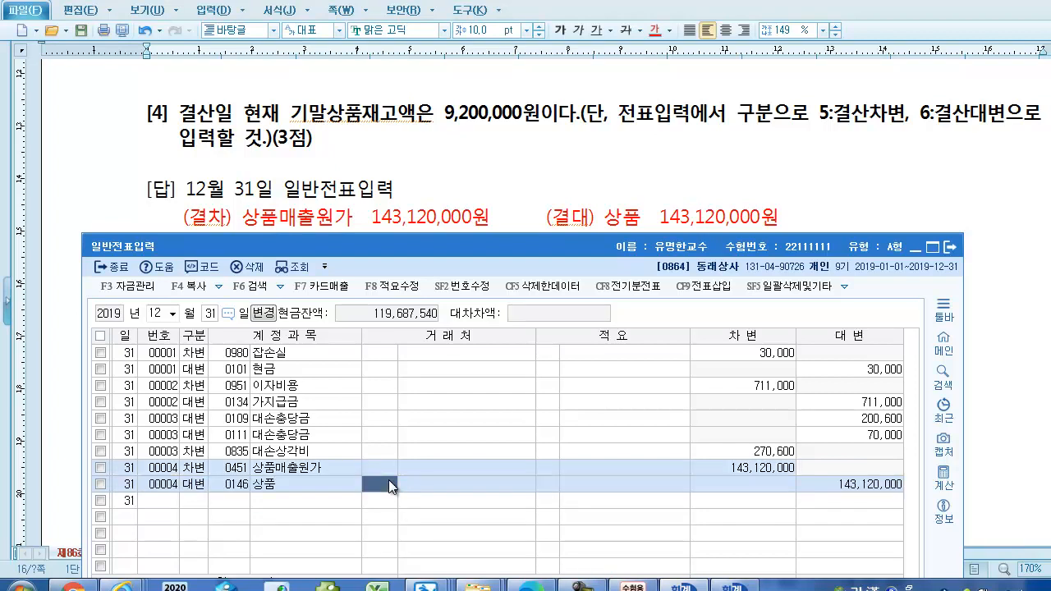
{"action": "key", "text": "Return"}
{"action": "key", "text": "Return"}
{"action": "key", "text": "Return"}
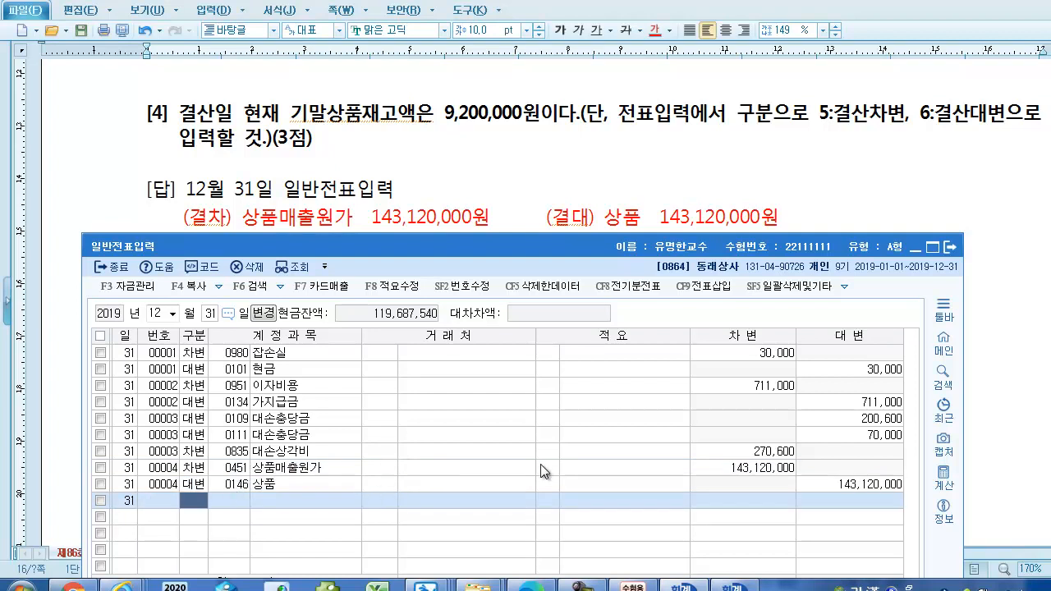
Step: Check the 상품매출원가 and 상품 voucher lines against the answer, and read 문제7 question [1] in the document
{"action": "left_click", "coordinate": [271, 473]}
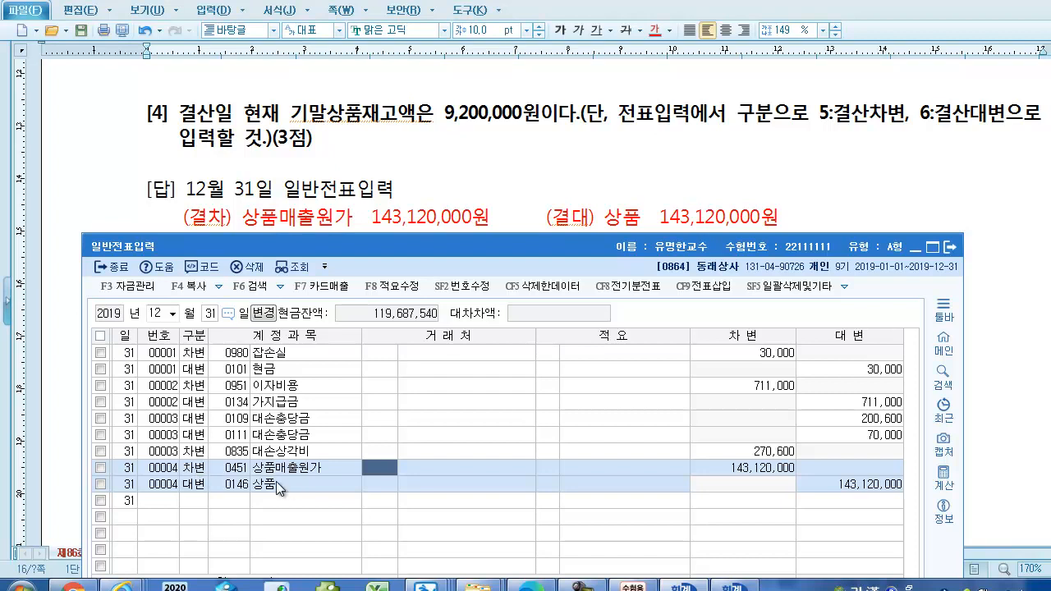
{"action": "left_click", "coordinate": [518, 216]}
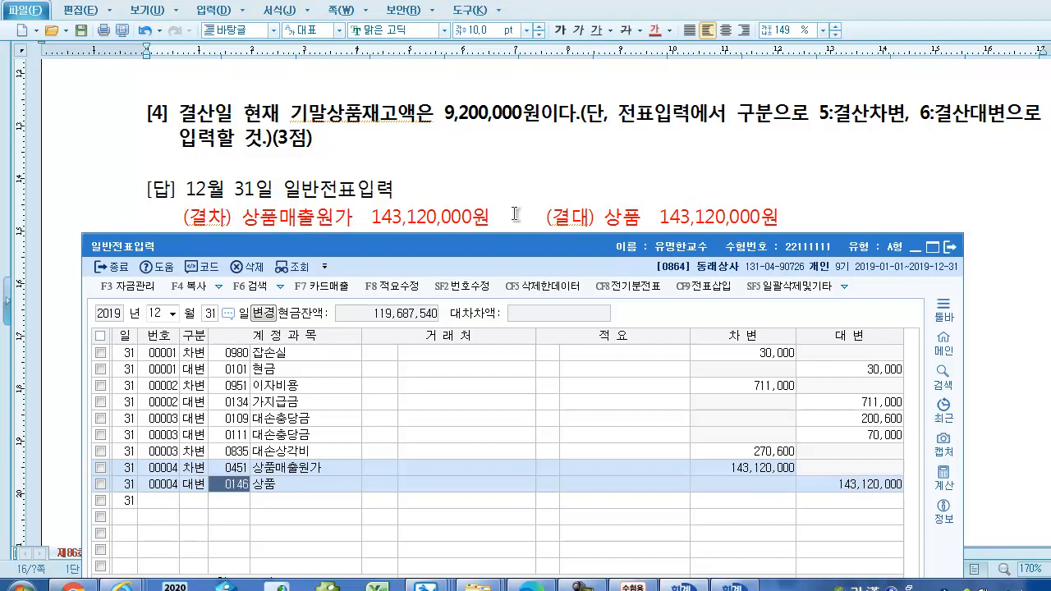
{"action": "scroll", "coordinate": [537, 268], "scroll_direction": "down", "scroll_amount": 8}
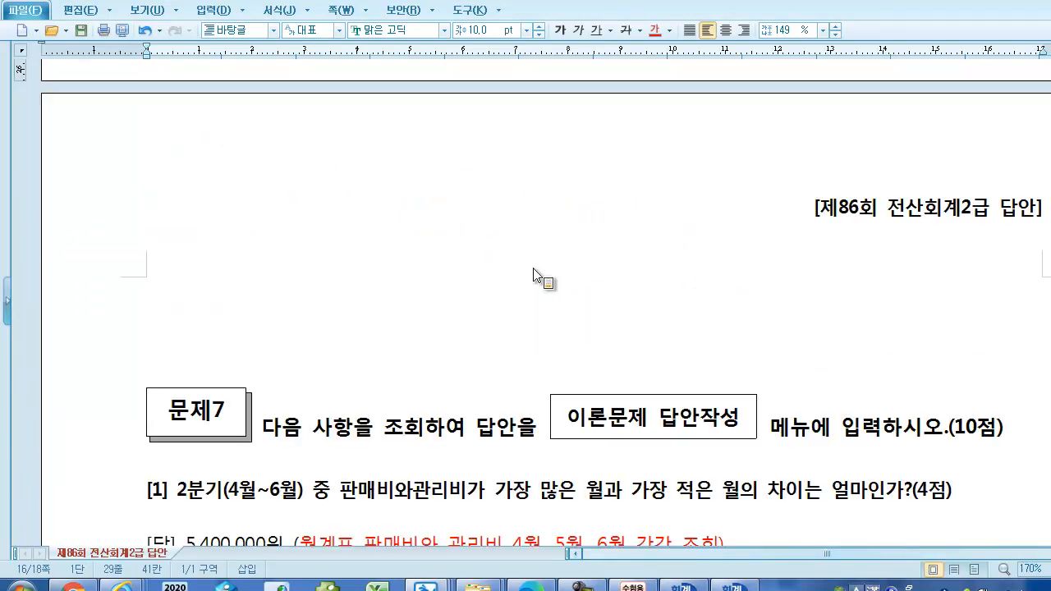
{"action": "scroll", "coordinate": [534, 268], "scroll_direction": "down", "scroll_amount": 6}
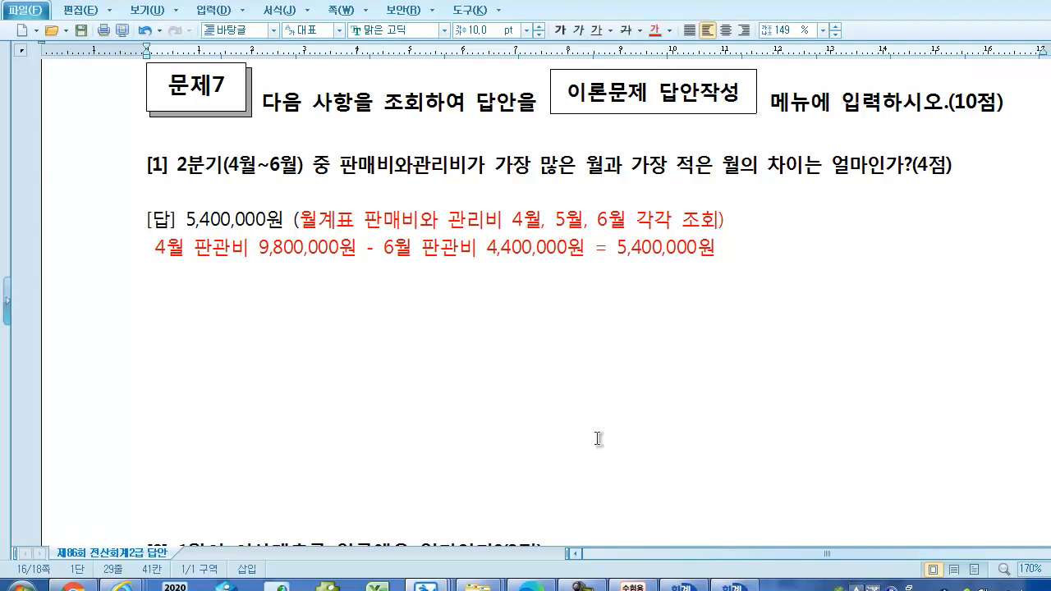
Step: Open 일계표(월계표) in KcLep, minimise the main window, and place the report below the answer to question [1]
{"action": "mouse_move", "coordinate": [632, 584]}
{"action": "left_click", "coordinate": [556, 470]}
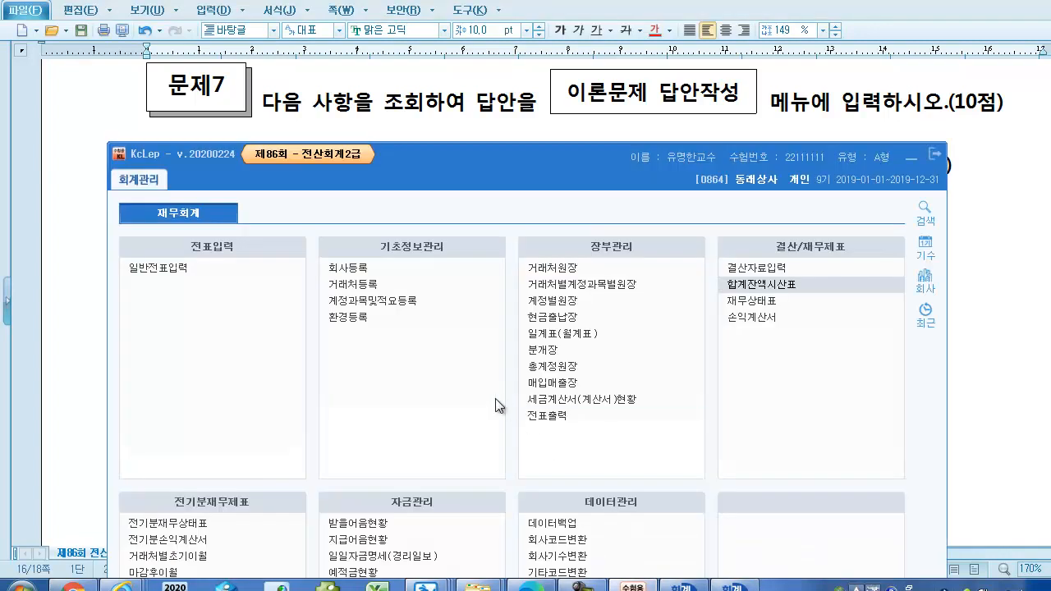
{"action": "left_click", "coordinate": [554, 335]}
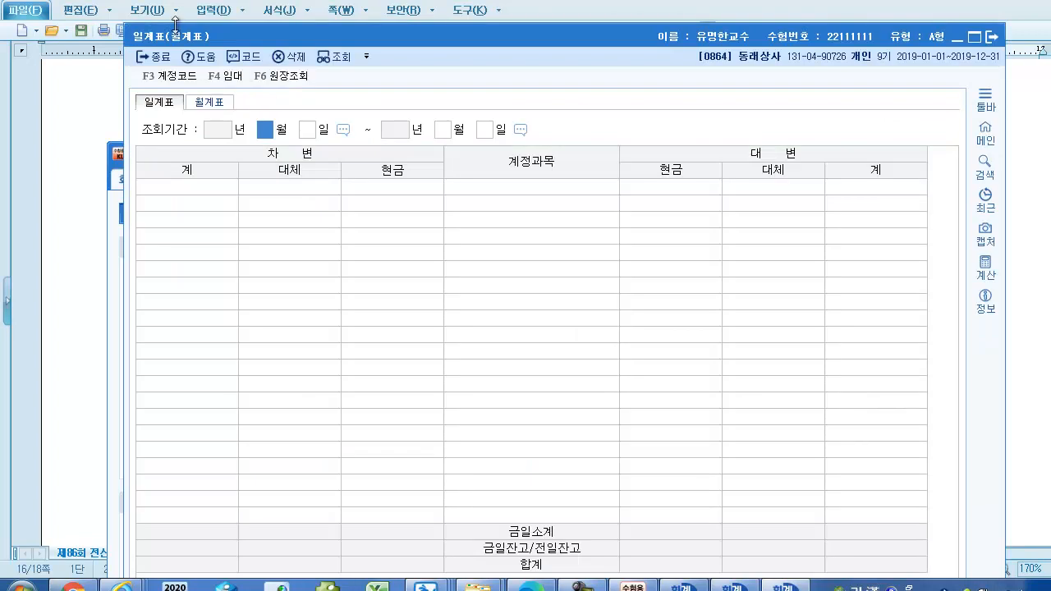
{"action": "left_click_drag", "start_coordinate": [597, 38], "coordinate": [616, 263]}
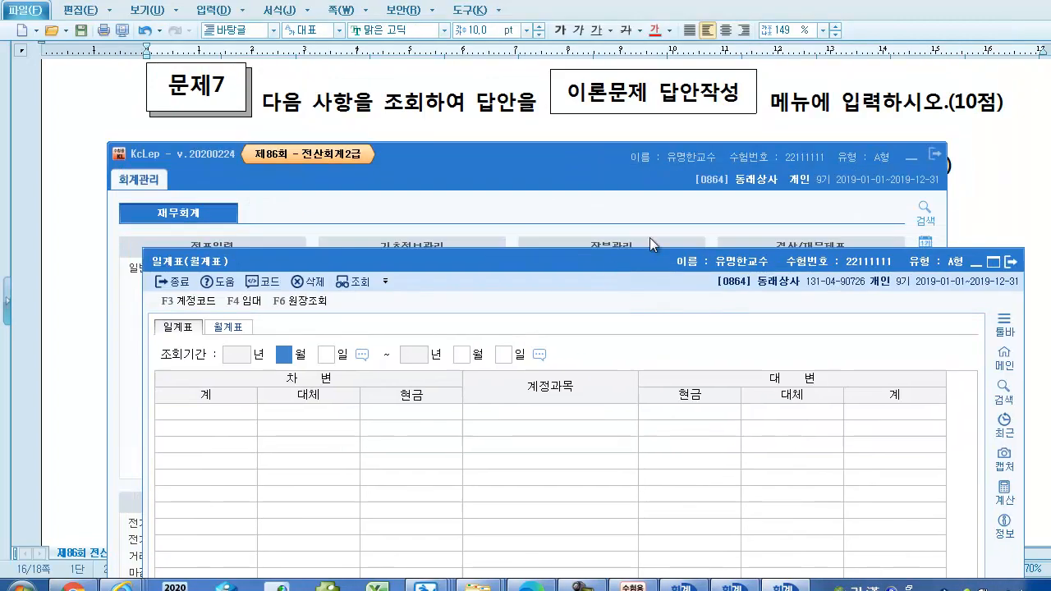
{"action": "left_click", "coordinate": [911, 157]}
{"action": "left_click_drag", "start_coordinate": [531, 260], "coordinate": [506, 278]}
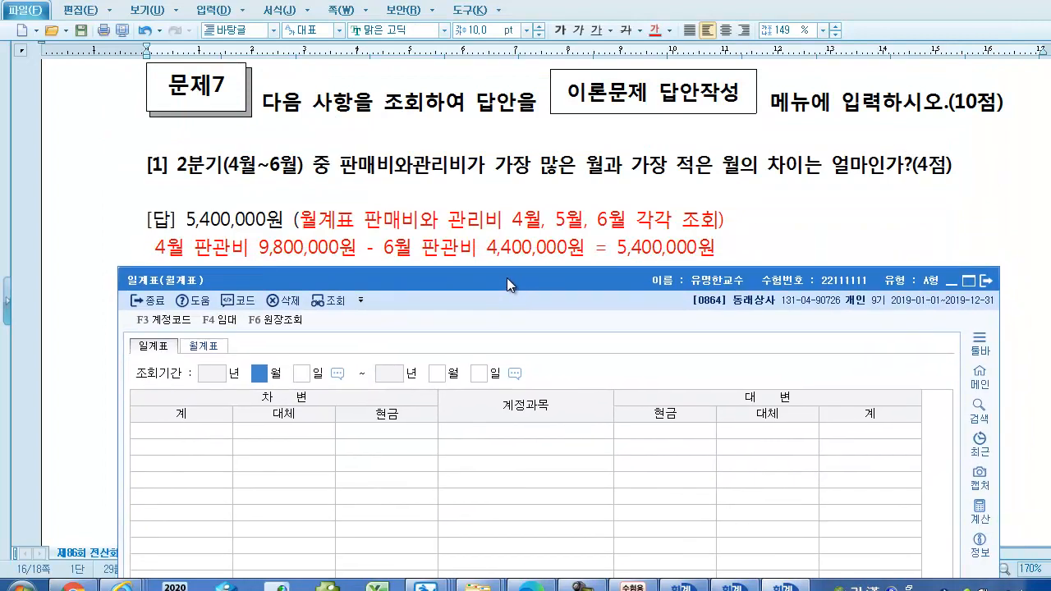
Step: Query 월계표 for April 2019 only (04월 to 04월) and locate the 판매비및일반관리비 row
{"action": "left_click", "coordinate": [213, 348]}
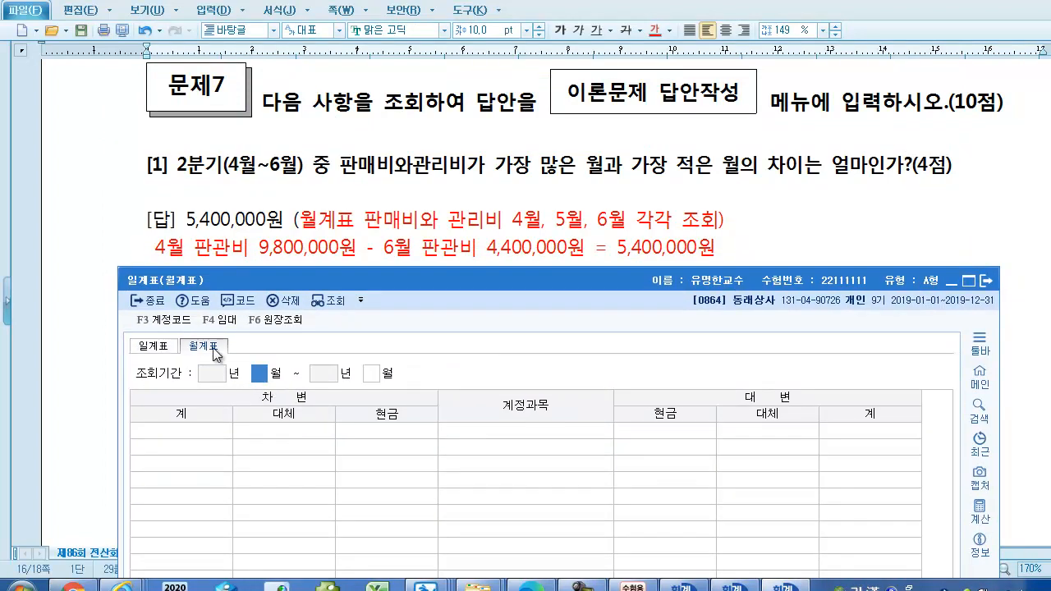
{"action": "type", "text": "4"}
{"action": "key", "text": "Return"}
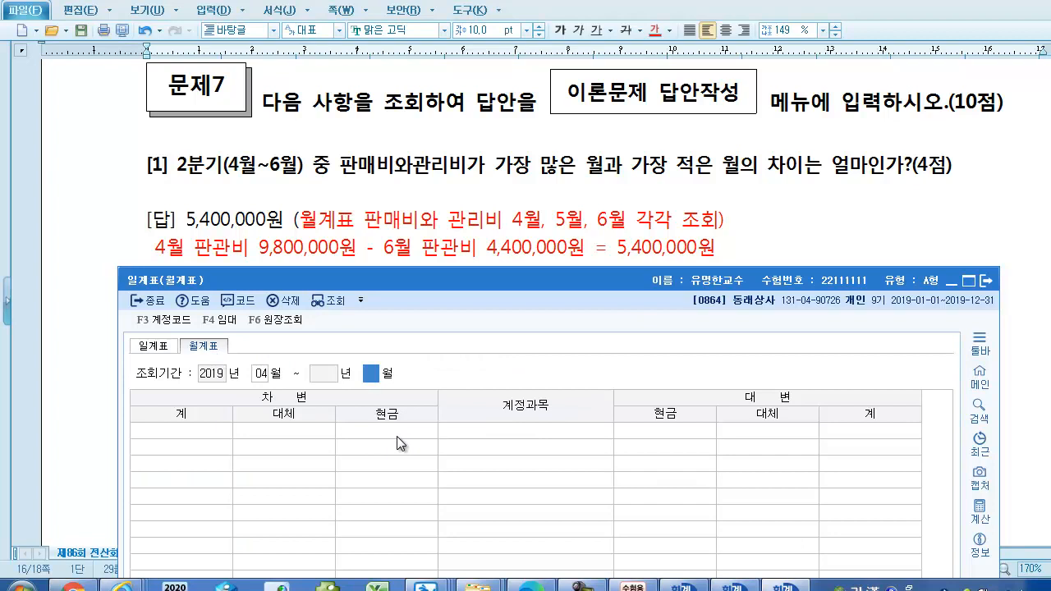
{"action": "type", "text": "4"}
{"action": "key", "text": "Return"}
{"action": "scroll", "coordinate": [480, 526], "scroll_direction": "down", "scroll_amount": 3}
{"action": "scroll", "coordinate": [480, 526], "scroll_direction": "down", "scroll_amount": 1}
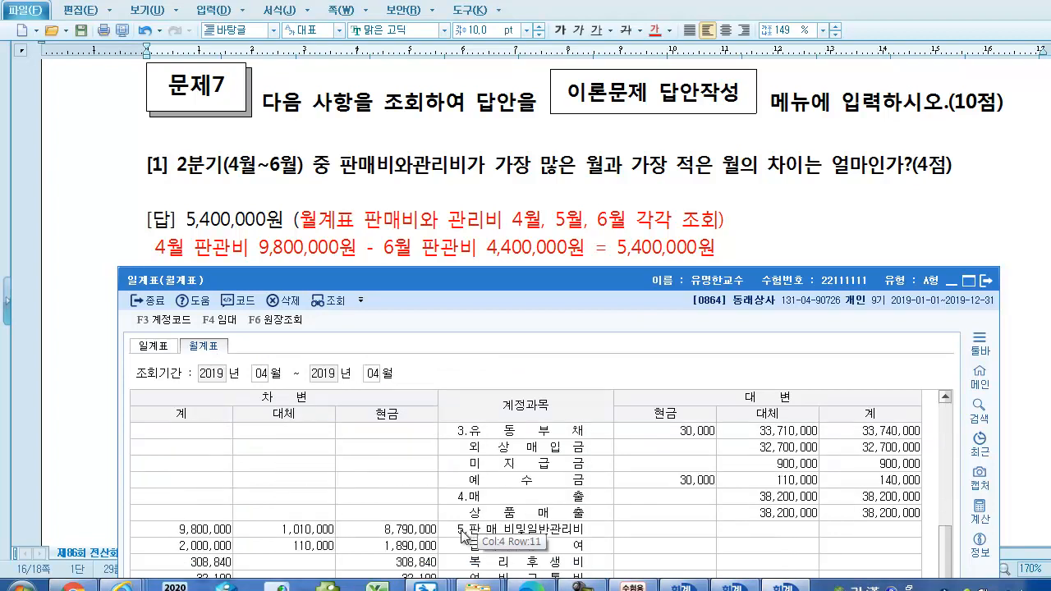
{"action": "left_click", "coordinate": [464, 535]}
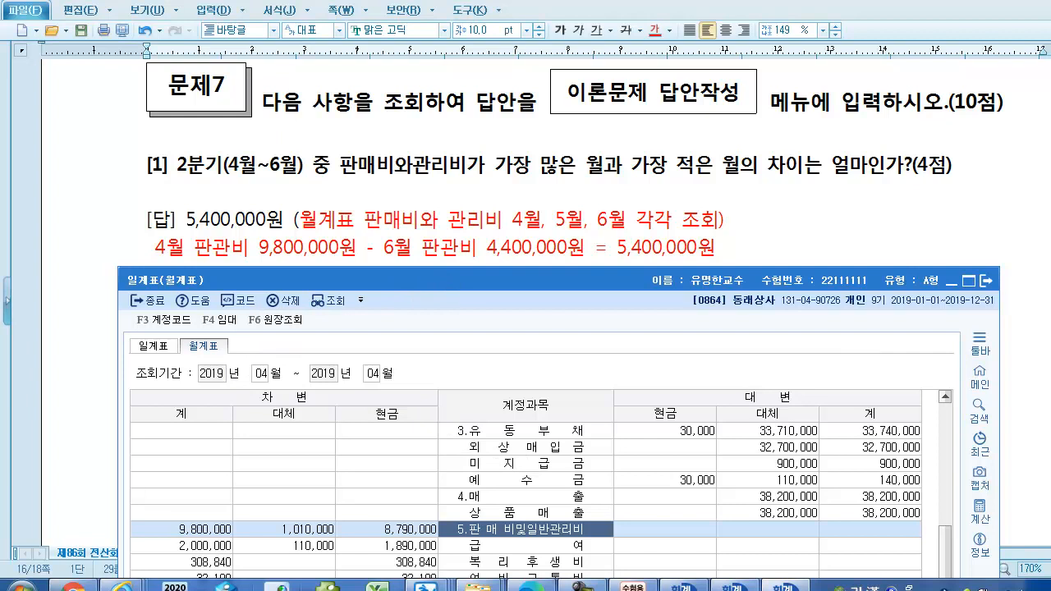
Step: Query 월계표 for May 2019 only (05월 to 05월) and select the 판매비및일반관리비 total on the debit side
{"action": "left_click", "coordinate": [265, 375]}
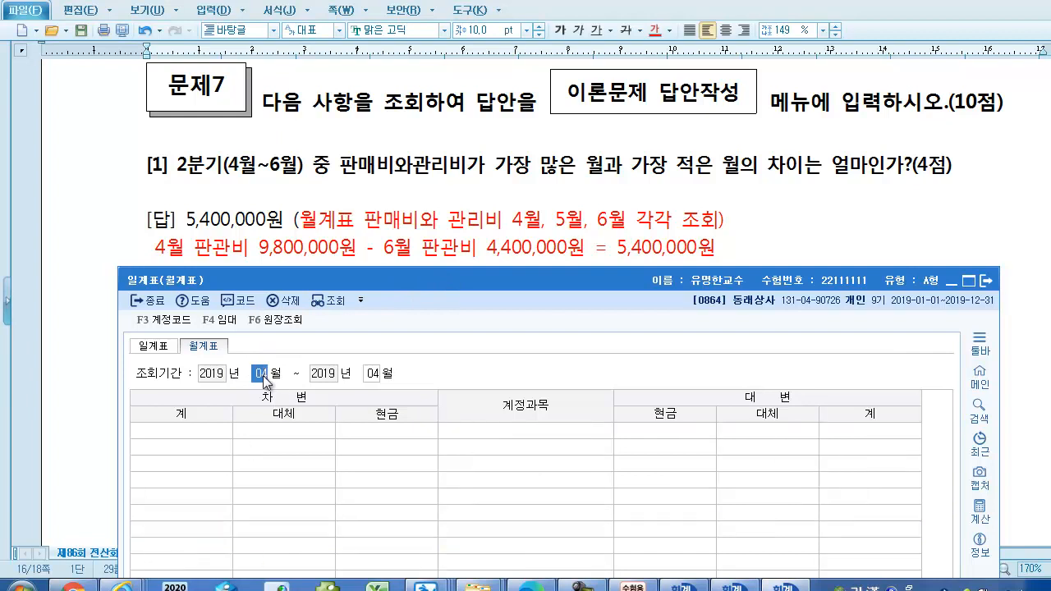
{"action": "type", "text": "0505"}
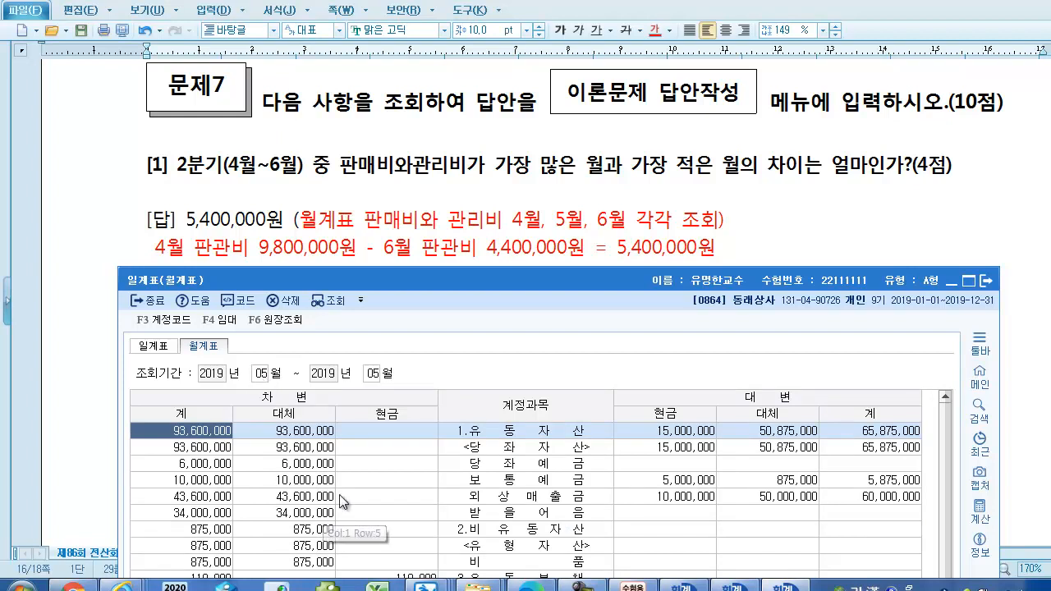
{"action": "scroll", "coordinate": [334, 504], "scroll_direction": "down", "scroll_amount": 2}
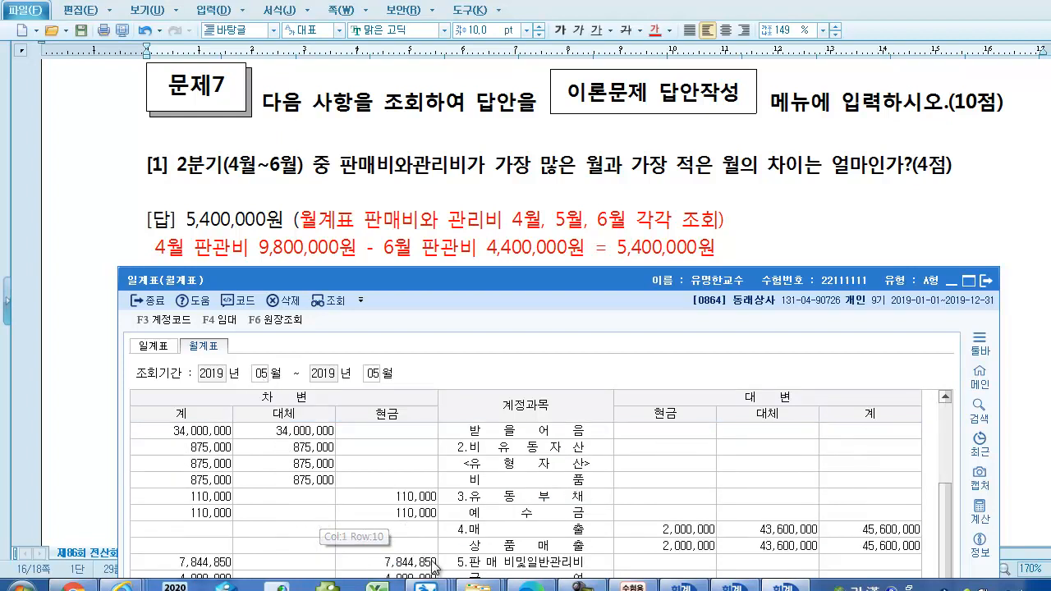
{"action": "left_click", "coordinate": [213, 567]}
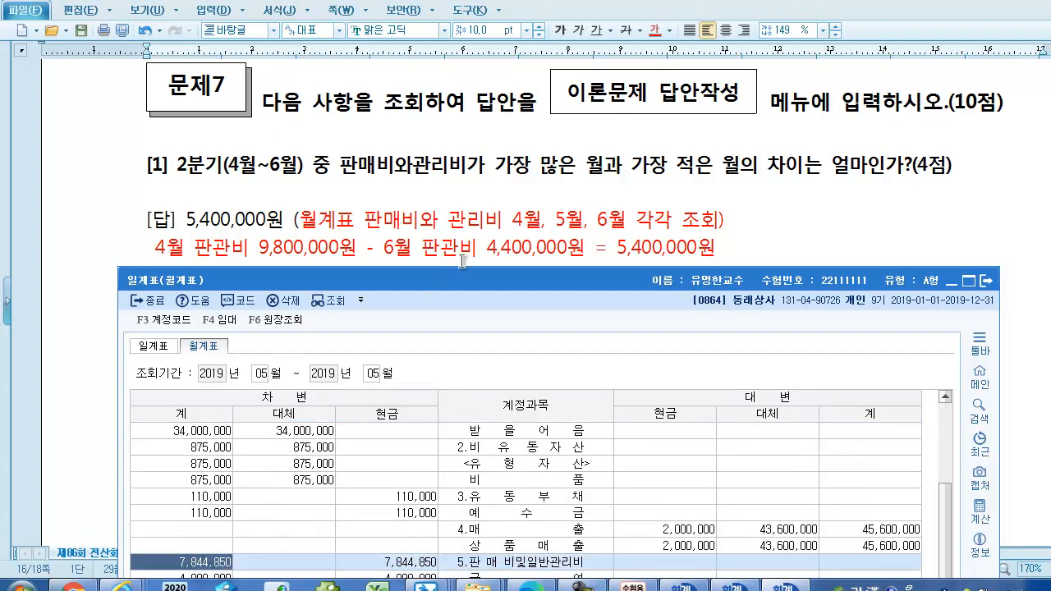
{"action": "left_click", "coordinate": [582, 222]}
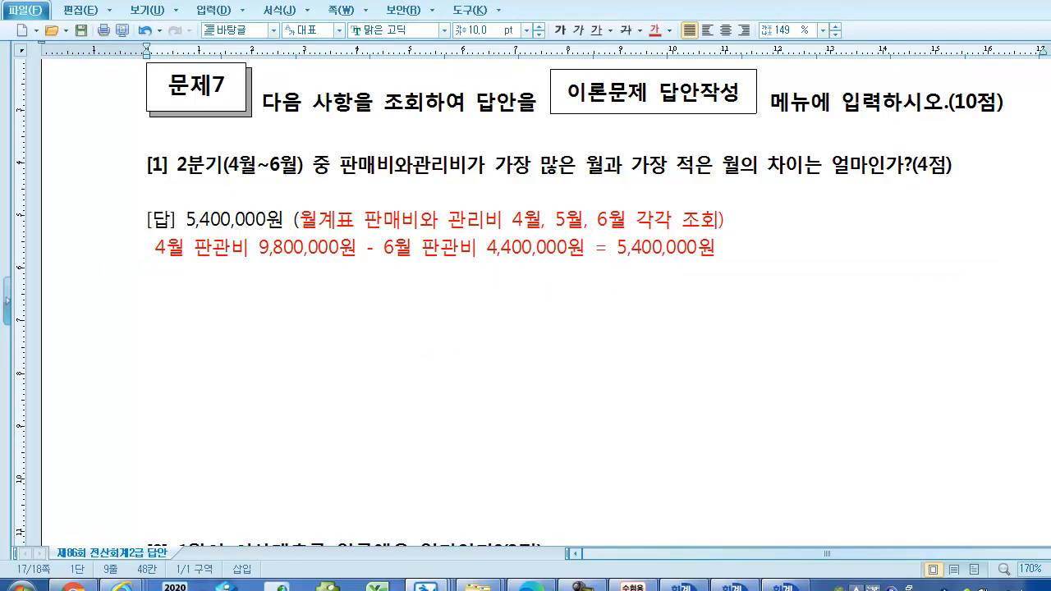
{"action": "type", "text": ","}
{"action": "left_click", "coordinate": [784, 586]}
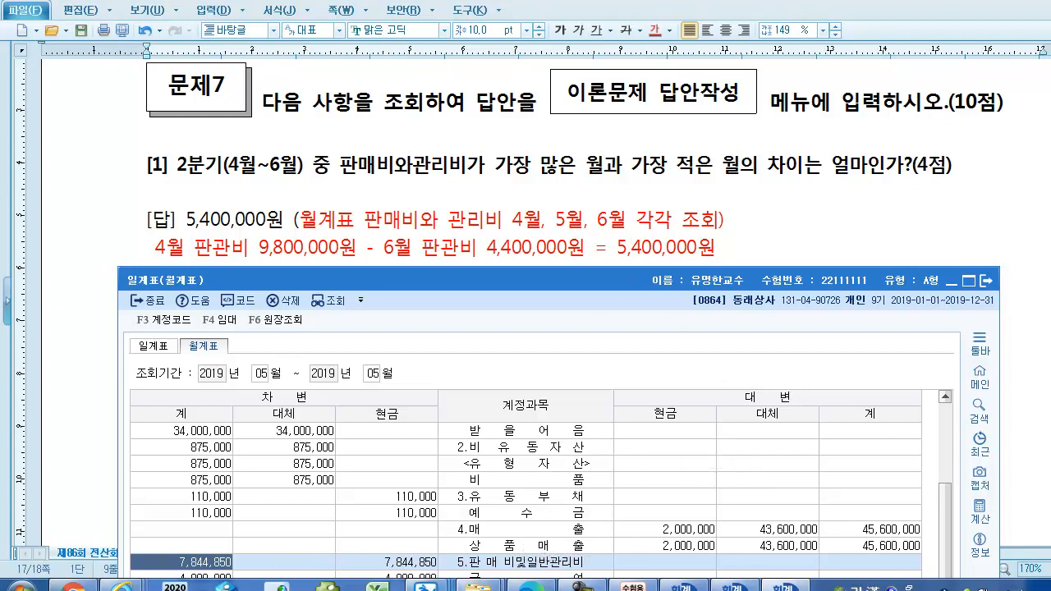
Step: Switch to the blank Excel workbook, place it below the answer, and enter 5 in F2 and 7,844,850 in G2
{"action": "left_click", "coordinate": [378, 584]}
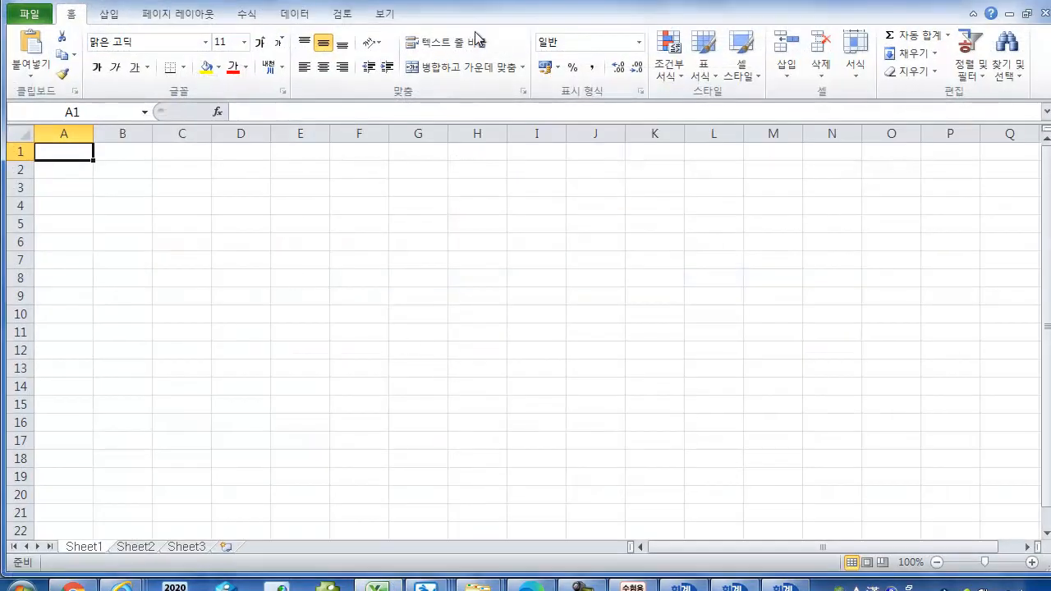
{"action": "left_click_drag", "start_coordinate": [484, 11], "coordinate": [590, 327]}
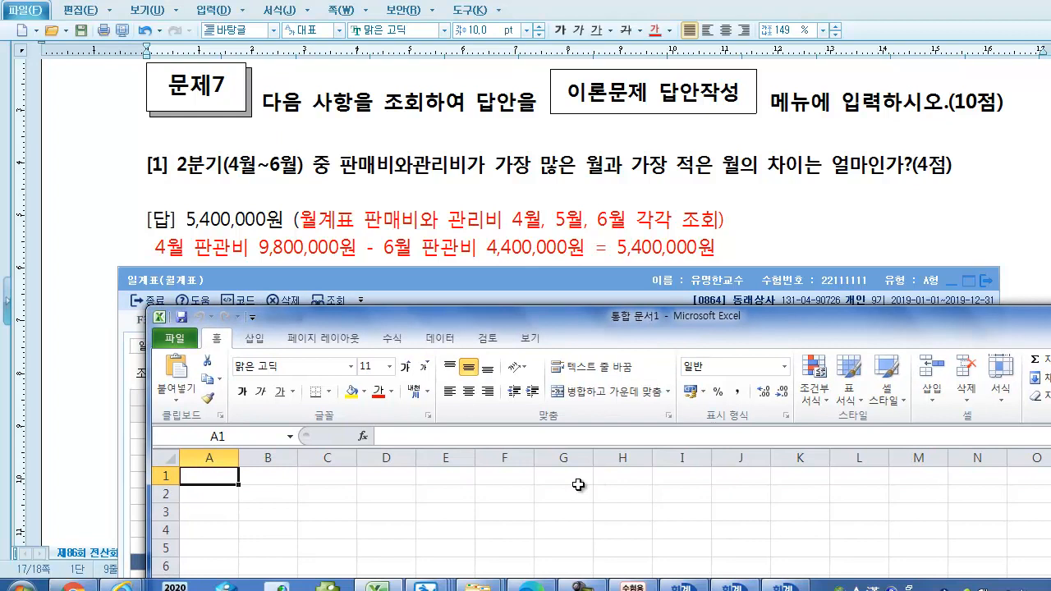
{"action": "left_click", "coordinate": [514, 495]}
{"action": "type", "text": "5"}
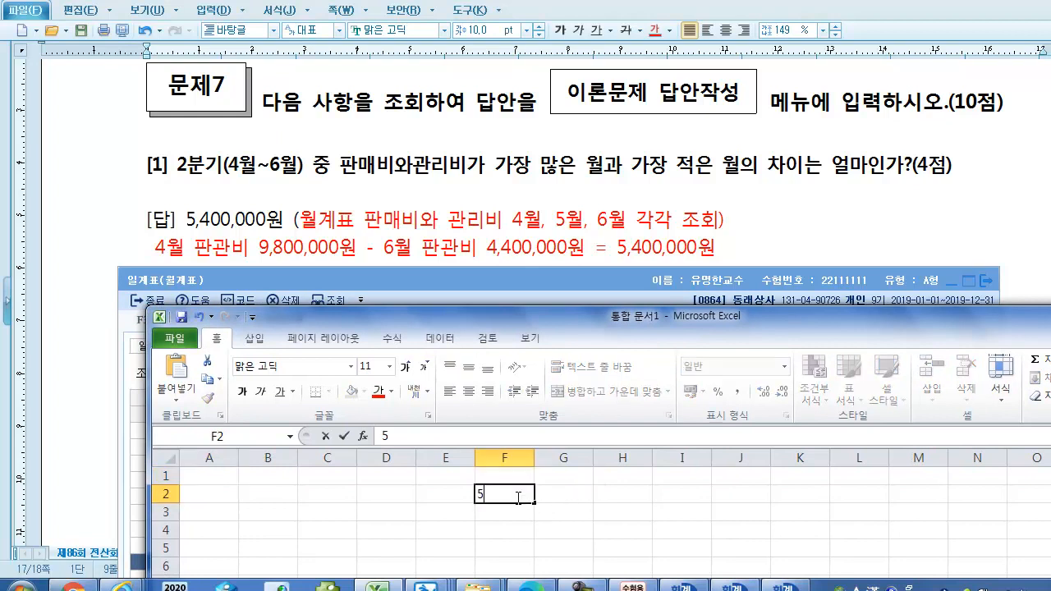
{"action": "left_click", "coordinate": [578, 495]}
{"action": "type", "text": "78"}
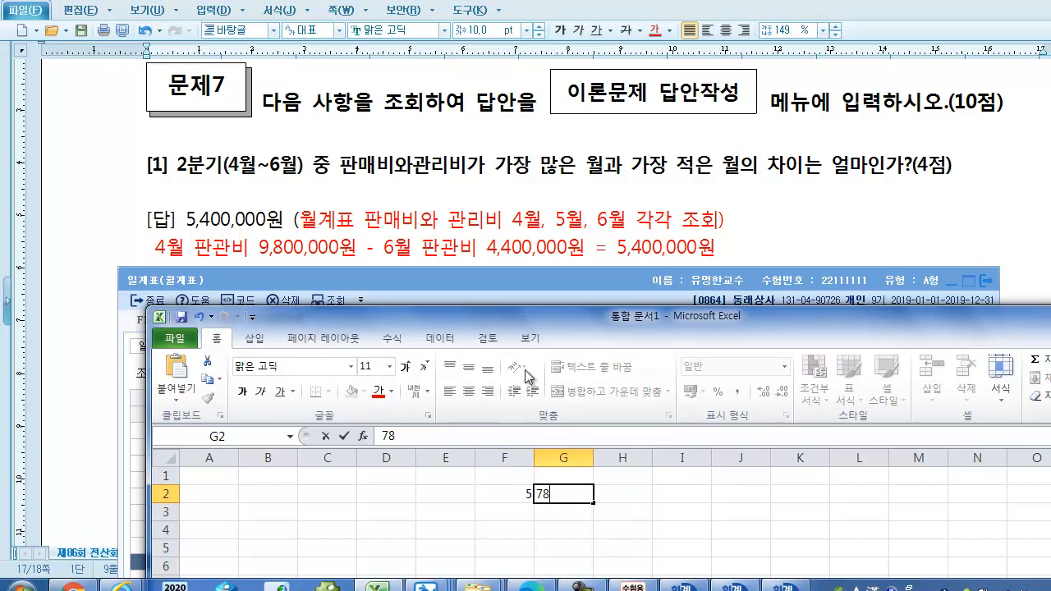
{"action": "left_click_drag", "start_coordinate": [472, 318], "coordinate": [690, 301]}
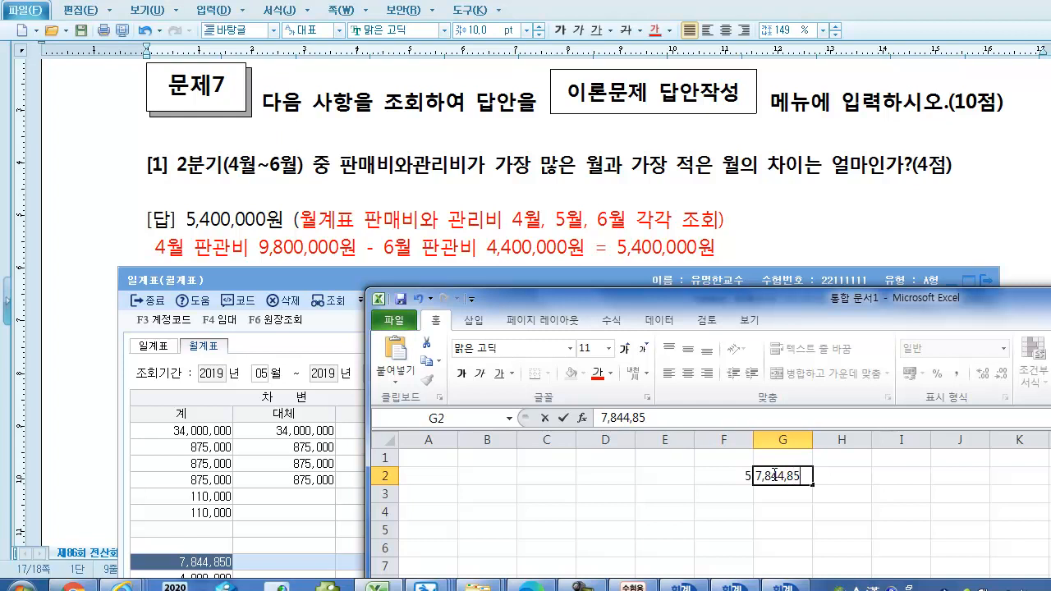
{"action": "left_click", "coordinate": [841, 480]}
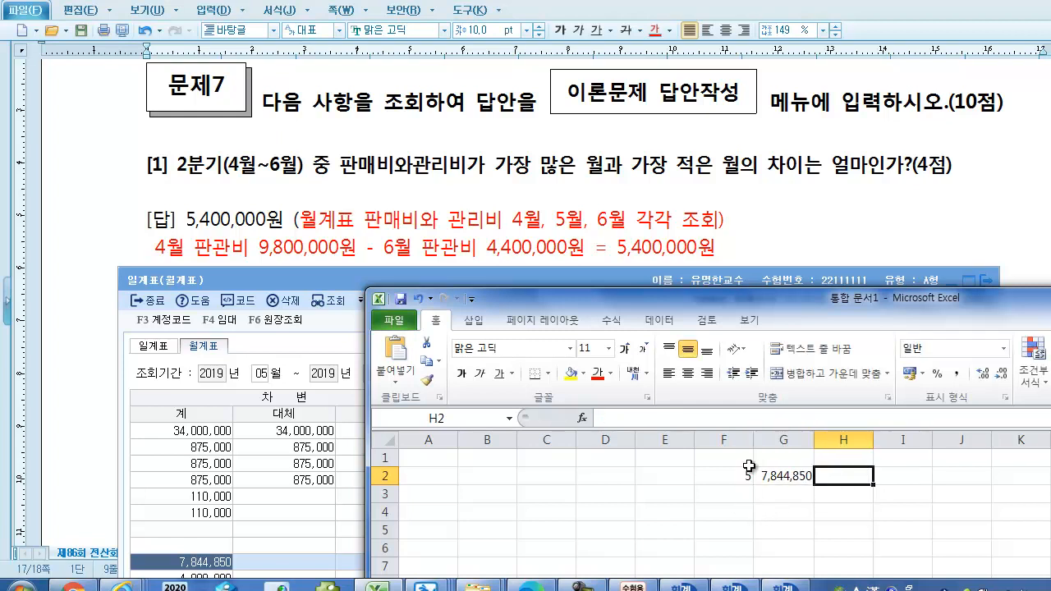
Step: Enter April as 4 in F1 with 9,800,000 in G1, and label June as 6 in F3
{"action": "left_click", "coordinate": [749, 460]}
{"action": "type", "text": "4"}
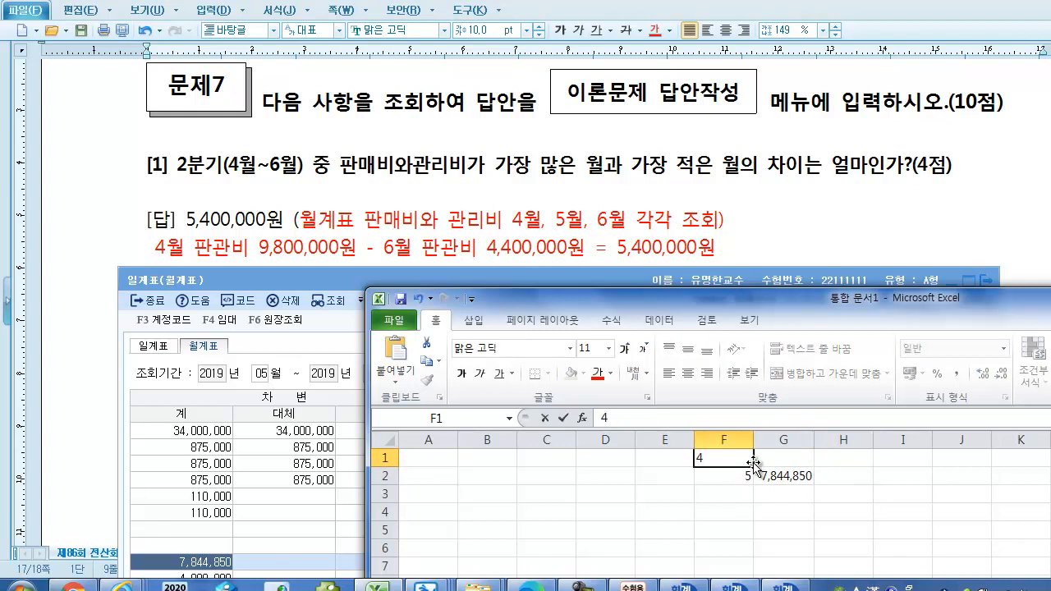
{"action": "left_click", "coordinate": [780, 457]}
{"action": "type", "text": "9"}
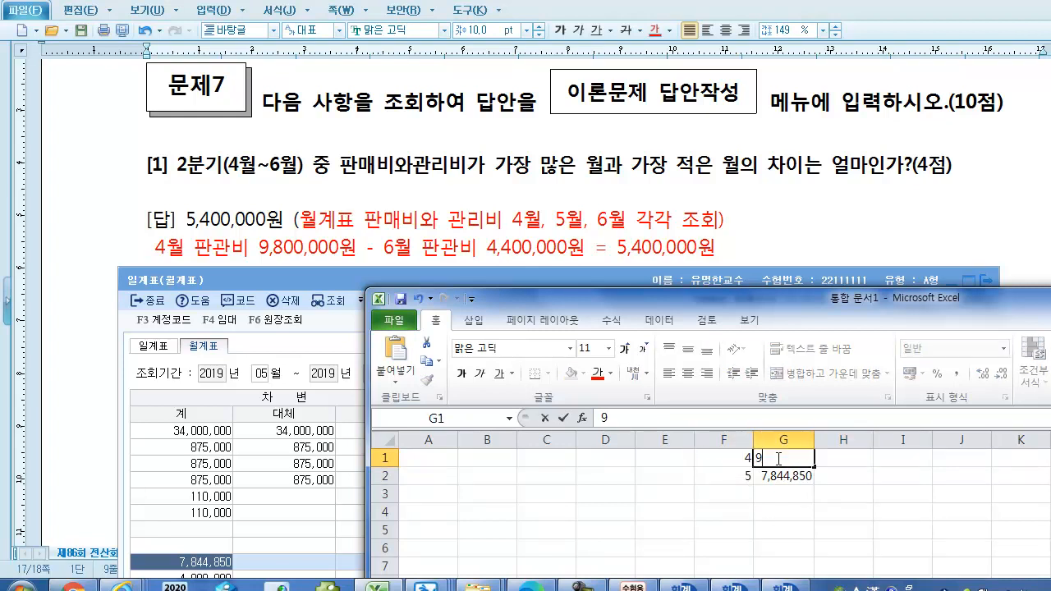
{"action": "type", "text": ",800,000"}
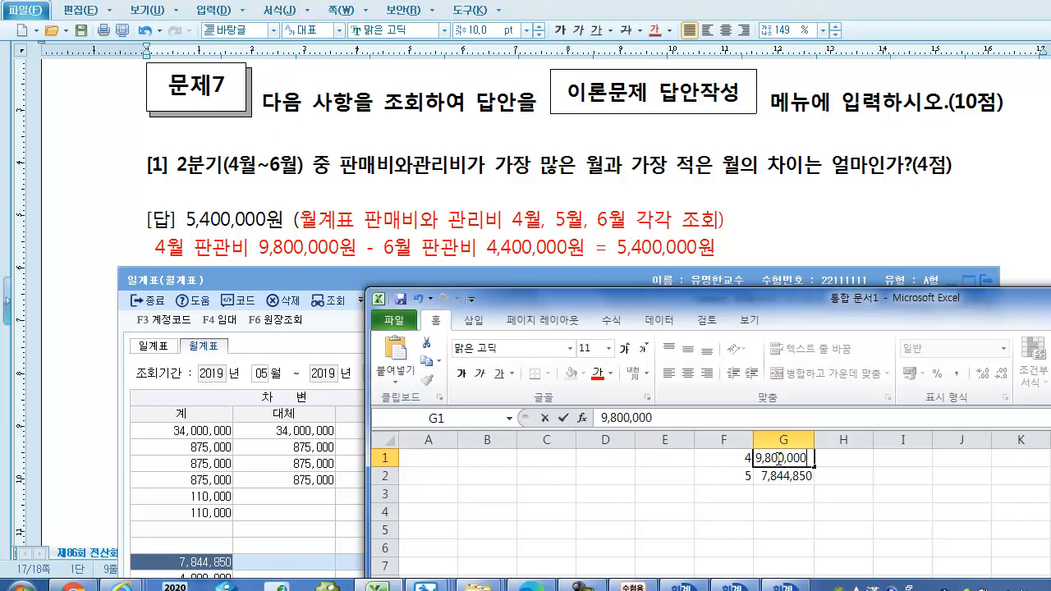
{"action": "left_click", "coordinate": [788, 497]}
{"action": "left_click", "coordinate": [743, 497]}
{"action": "type", "text": "6"}
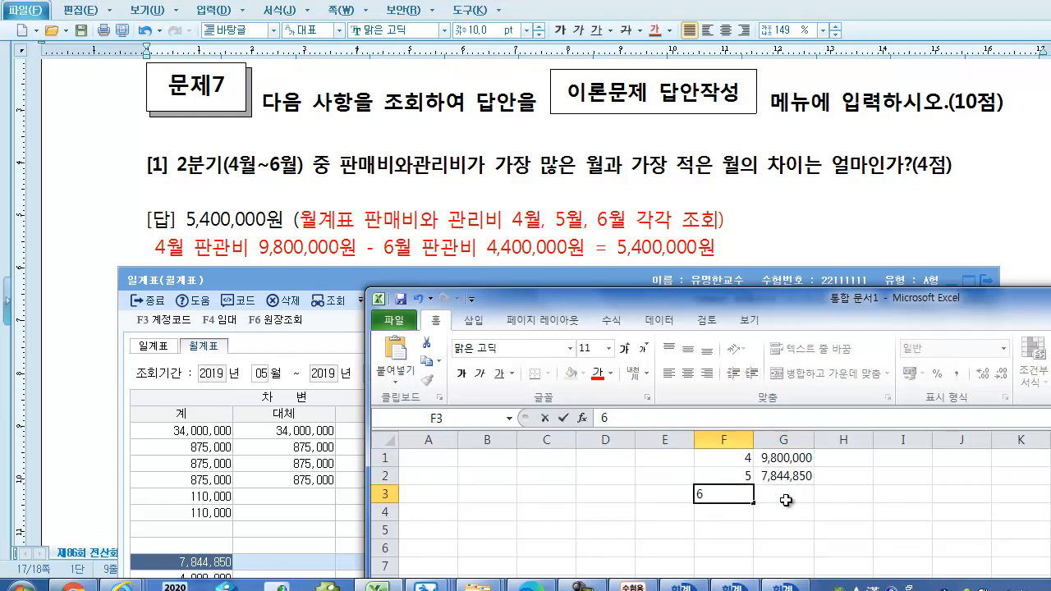
{"action": "left_click", "coordinate": [786, 500]}
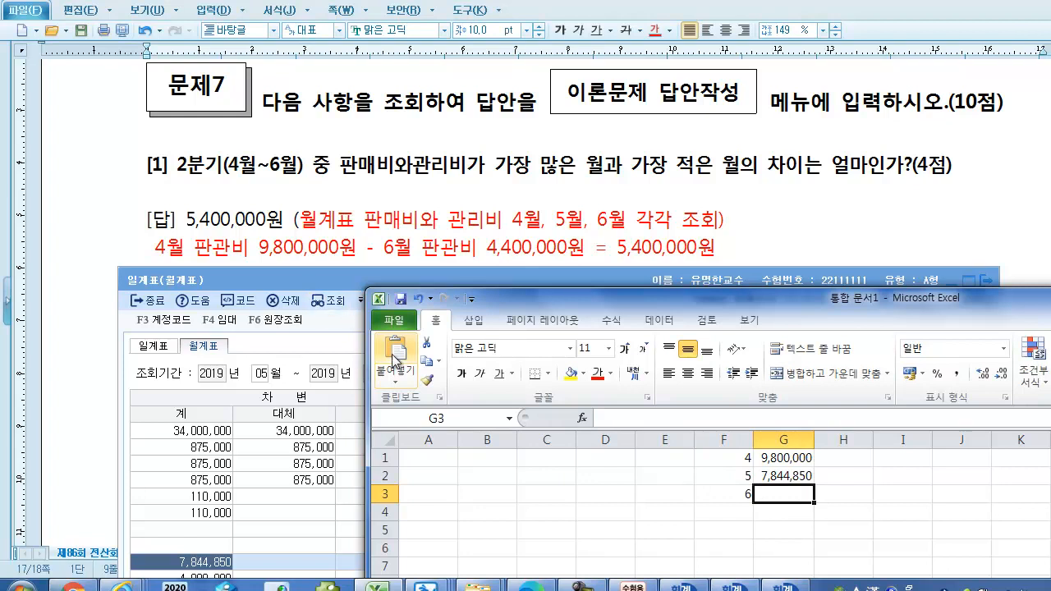
Step: Query 월계표 for June 2019 only (06월 to 06월) and select the debit total of the 판매비및일반관리비 row
{"action": "left_click_drag", "start_coordinate": [523, 299], "coordinate": [638, 317]}
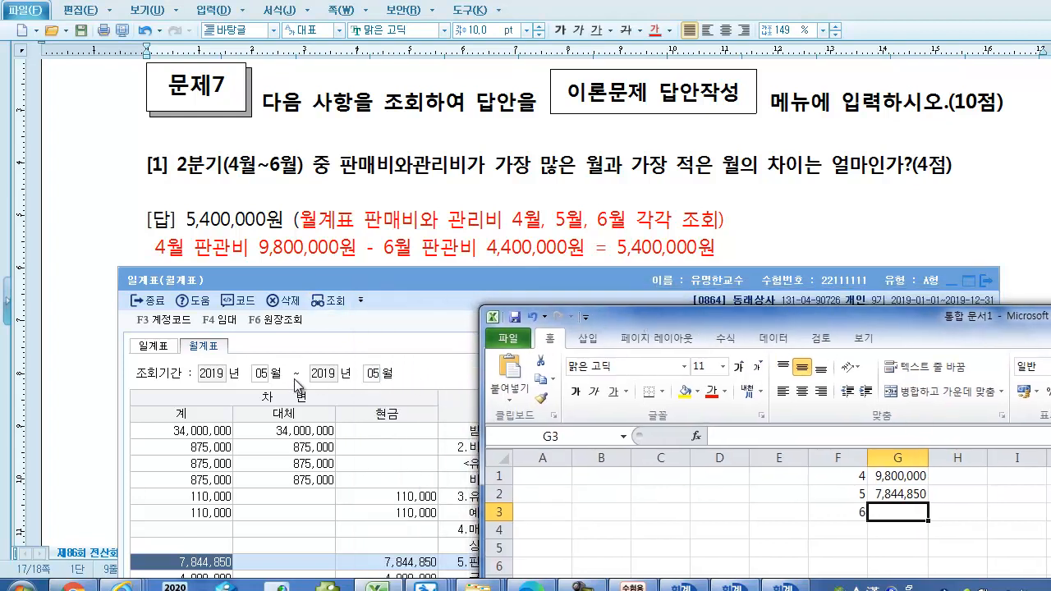
{"action": "left_click", "coordinate": [265, 382]}
{"action": "type", "text": "6"}
{"action": "key", "text": "Return"}
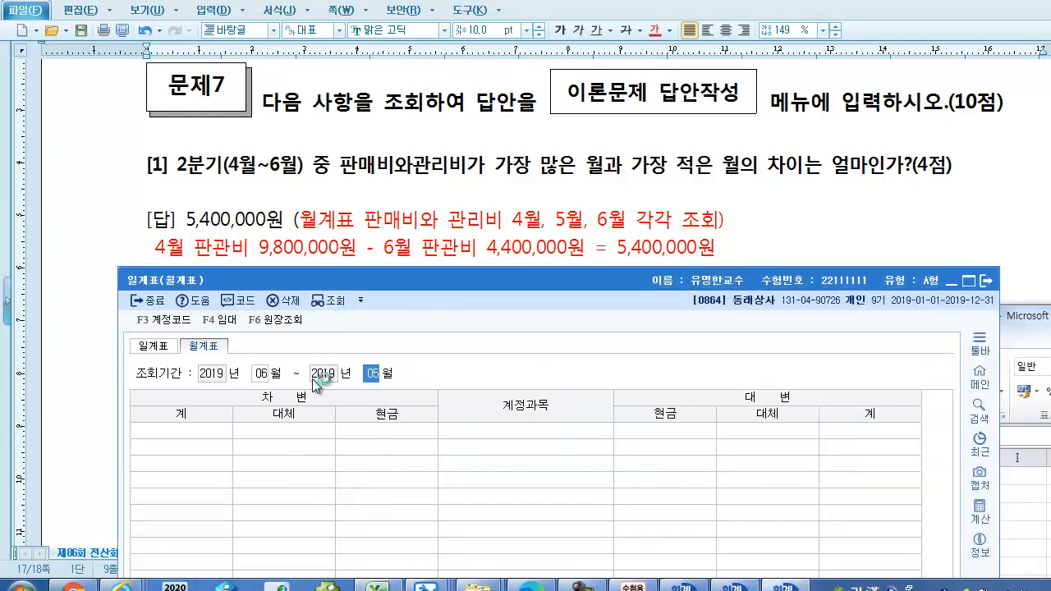
{"action": "type", "text": "6"}
{"action": "key", "text": "Return"}
{"action": "left_click", "coordinate": [378, 526]}
{"action": "scroll", "coordinate": [387, 518], "scroll_direction": "down", "scroll_amount": 1}
{"action": "scroll", "coordinate": [386, 516], "scroll_direction": "up", "scroll_amount": 1}
{"action": "scroll", "coordinate": [402, 463], "scroll_direction": "down", "scroll_amount": 1}
{"action": "left_click_drag", "start_coordinate": [408, 280], "coordinate": [381, 142]}
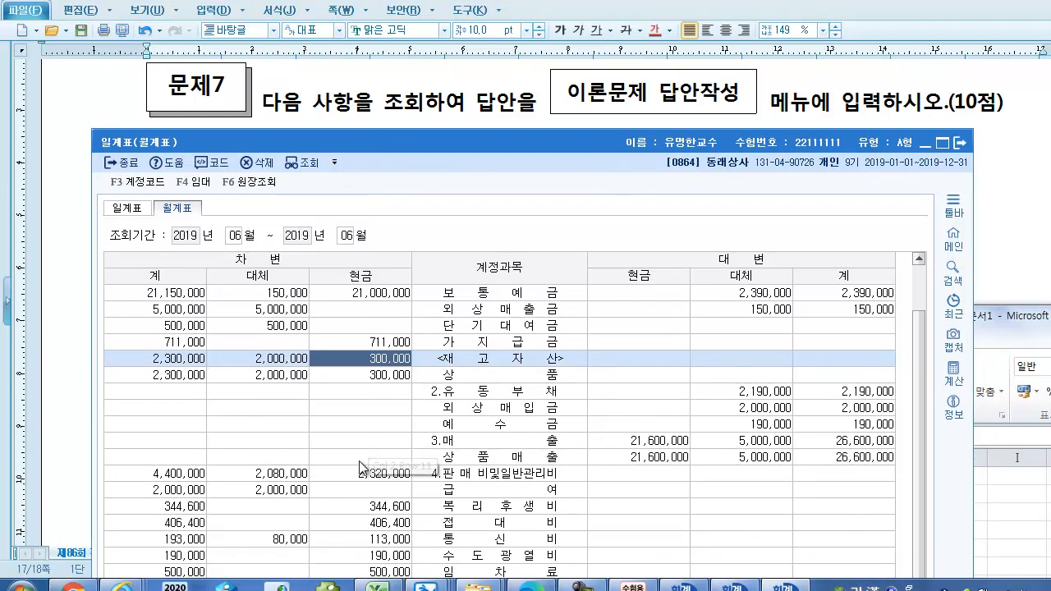
{"action": "left_click", "coordinate": [164, 473]}
Step: Record June's expense as 4,400,000 in cell G3 of the Excel sheet
{"action": "left_click", "coordinate": [1040, 342]}
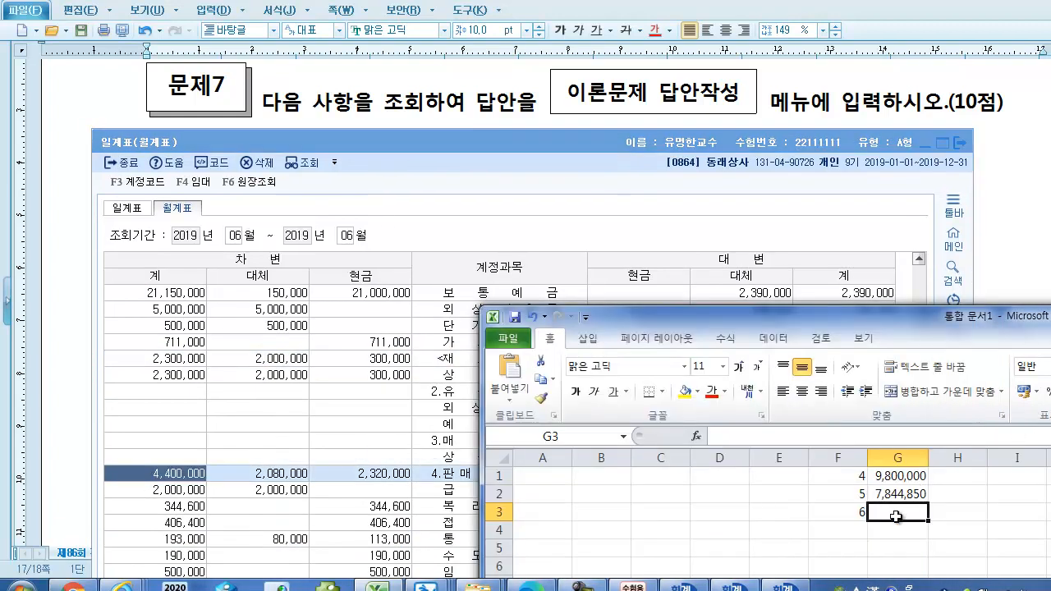
{"action": "type", "text": "4,400,000"}
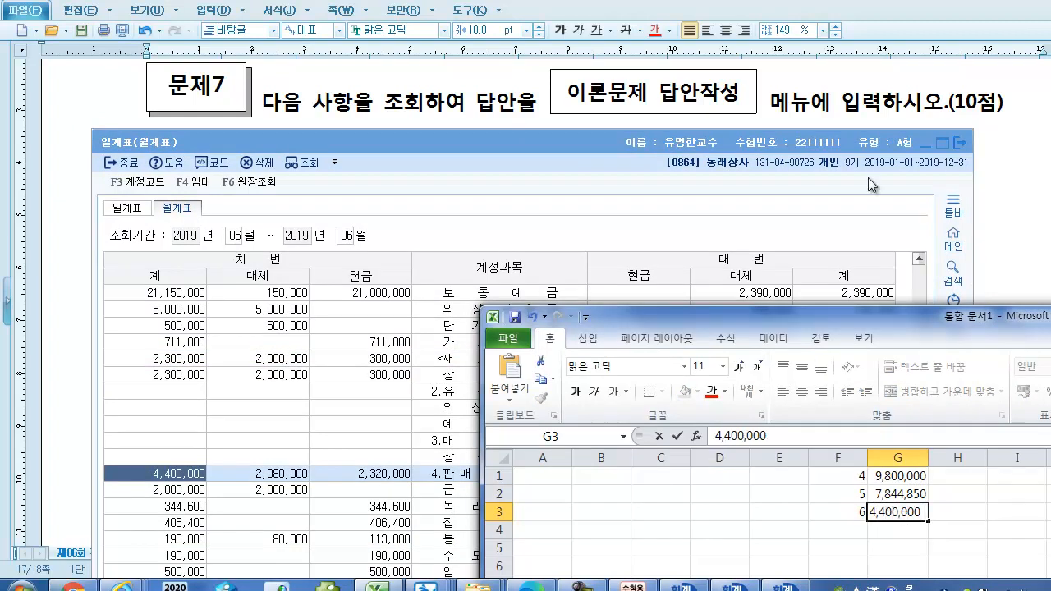
{"action": "key", "text": "Return"}
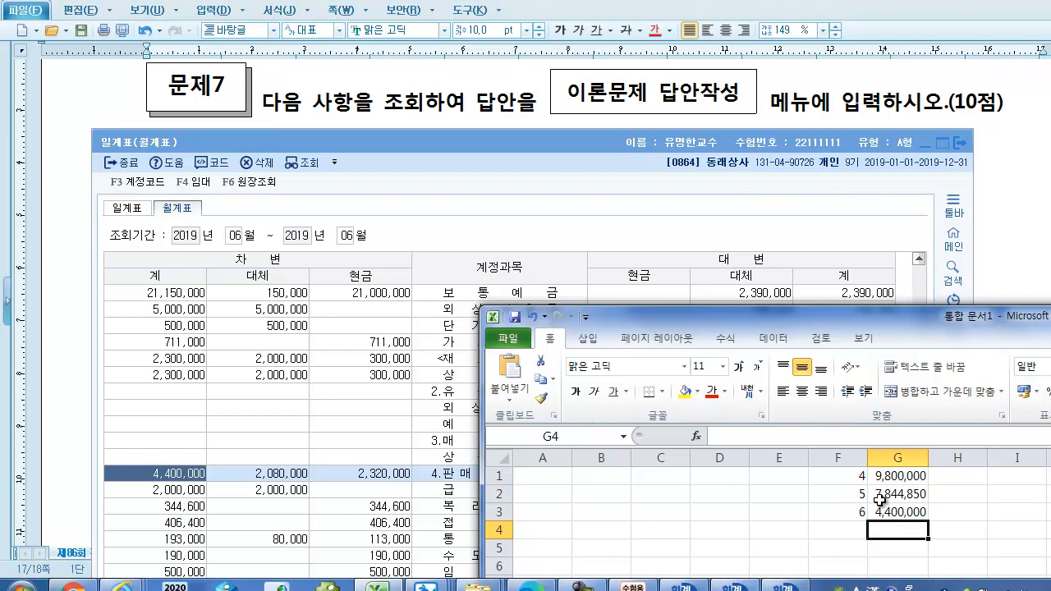
Step: Compare the monthly figures with the answer to question [1], and read 문제7 question [2] in the document
{"action": "left_click", "coordinate": [503, 146]}
{"action": "left_click_drag", "start_coordinate": [503, 146], "coordinate": [513, 293]}
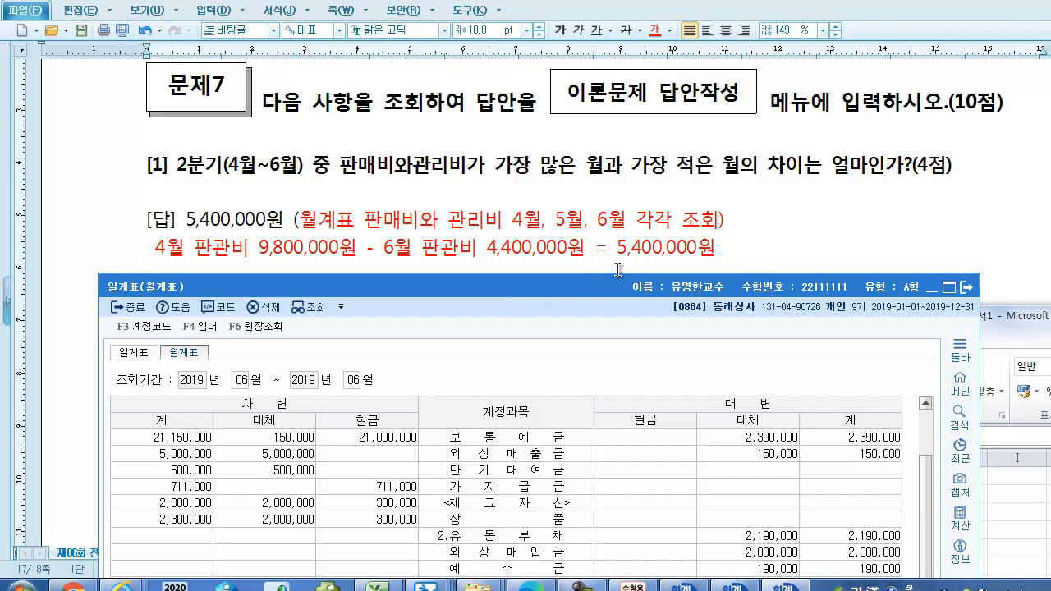
{"action": "left_click", "coordinate": [747, 252]}
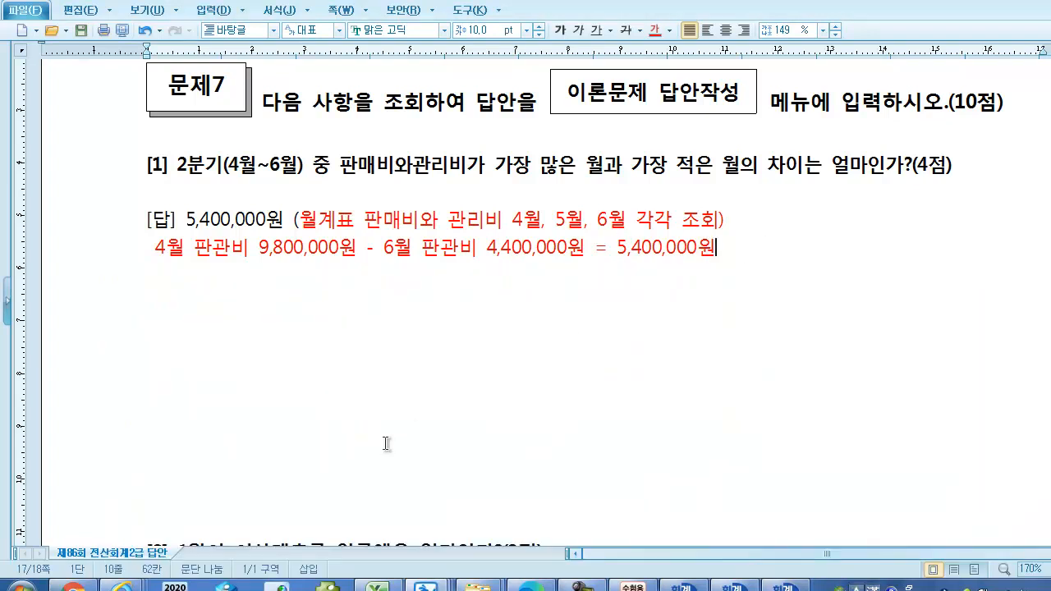
{"action": "scroll", "coordinate": [386, 443], "scroll_direction": "down", "scroll_amount": 5}
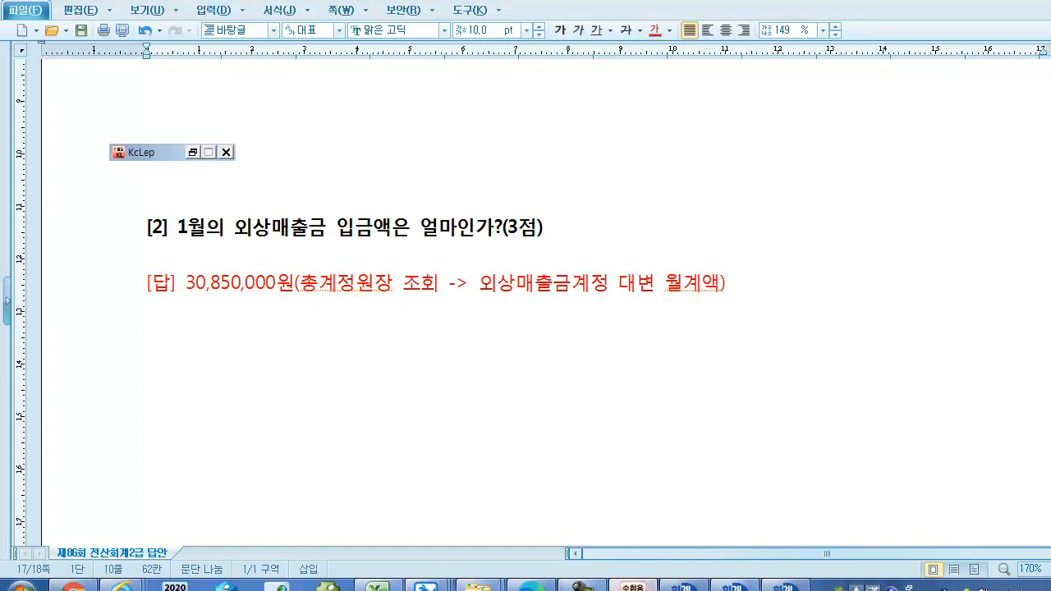
Step: Open 계정별원장 in KcLep and place its window below the answer to question [2]
{"action": "left_click", "coordinate": [633, 585]}
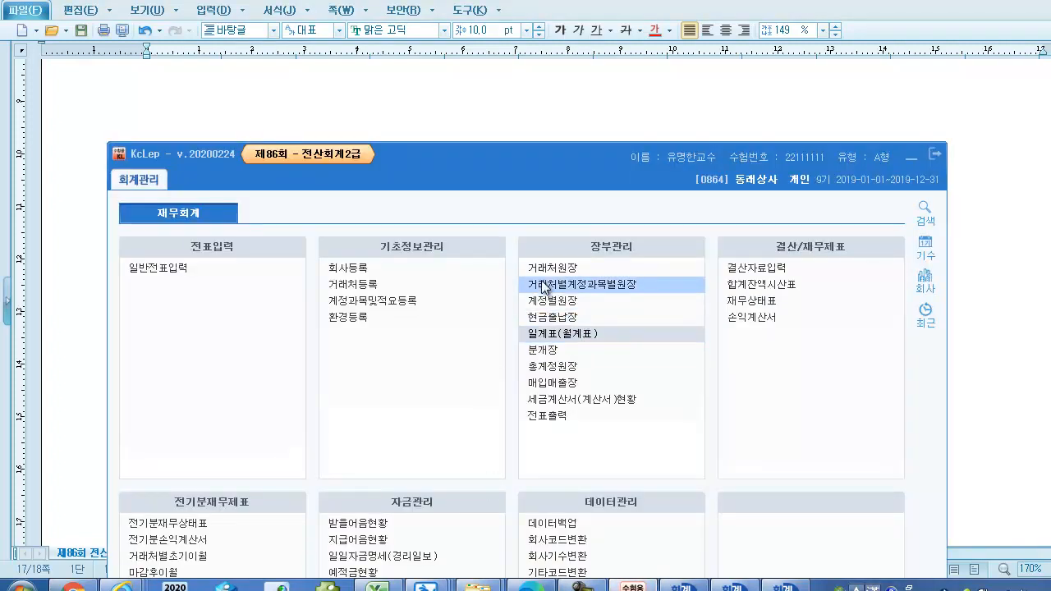
{"action": "left_click_drag", "start_coordinate": [458, 171], "coordinate": [452, 343]}
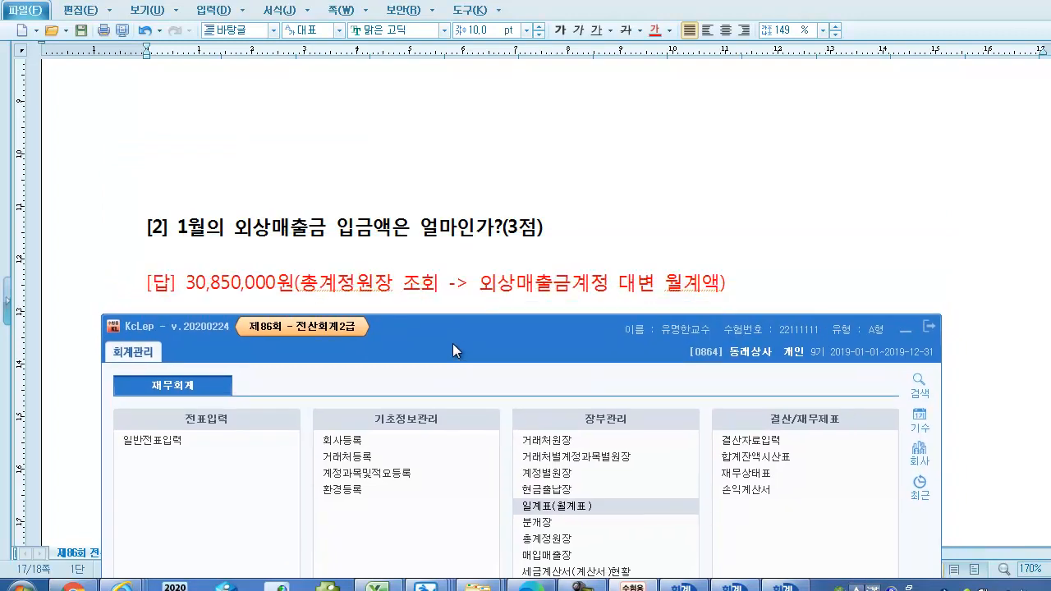
{"action": "left_click", "coordinate": [547, 473]}
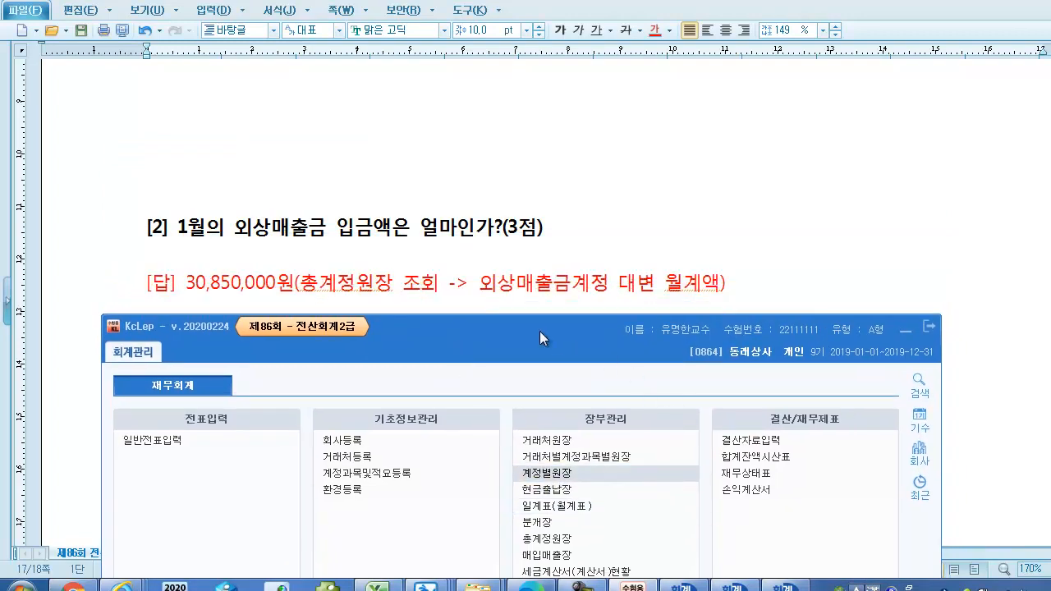
{"action": "left_click_drag", "start_coordinate": [491, 26], "coordinate": [467, 321]}
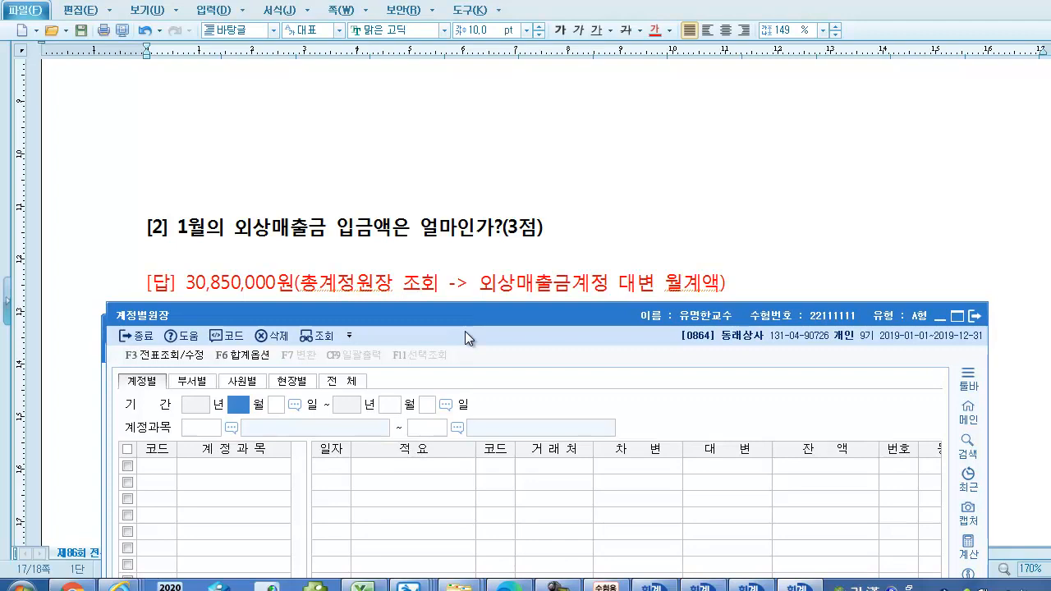
Step: Query 계정별원장 from January 1 to January 31, 2019 for account 0108 외상매출금 only
{"action": "type", "text": "1"}
{"action": "key", "text": "Return"}
{"action": "key", "text": "Return"}
{"action": "type", "text": "1"}
{"action": "key", "text": "Return"}
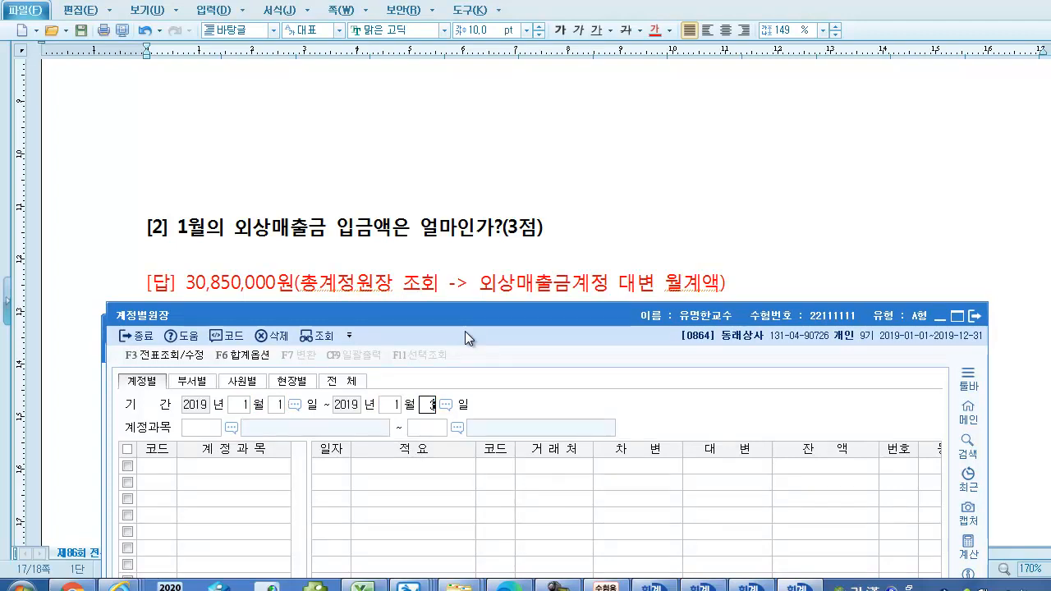
{"action": "type", "text": "31"}
{"action": "key", "text": "Return"}
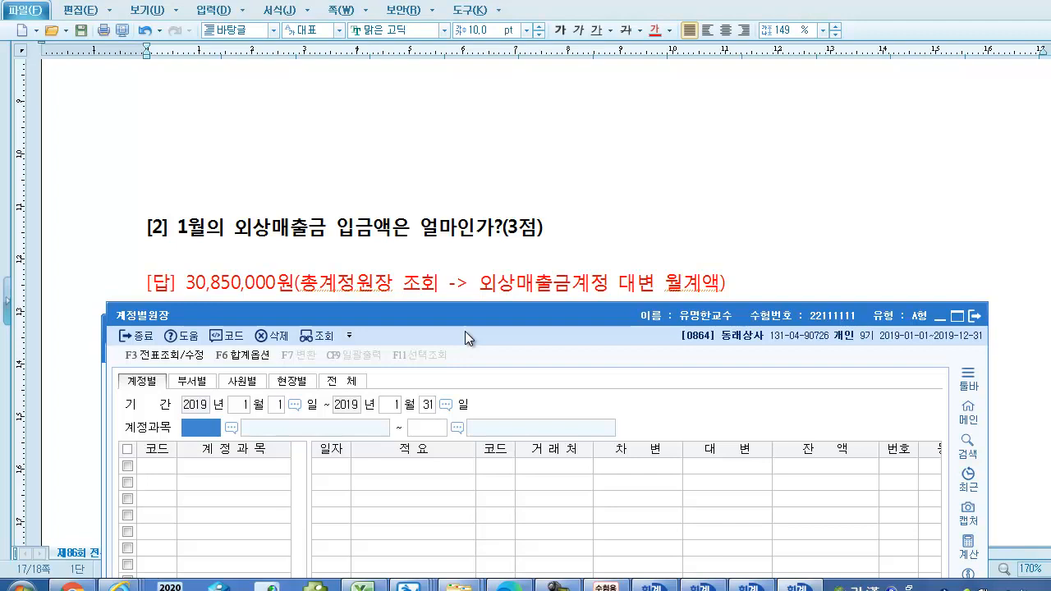
{"action": "type", "text": "108"}
{"action": "key", "text": "Return"}
{"action": "type", "text": "108"}
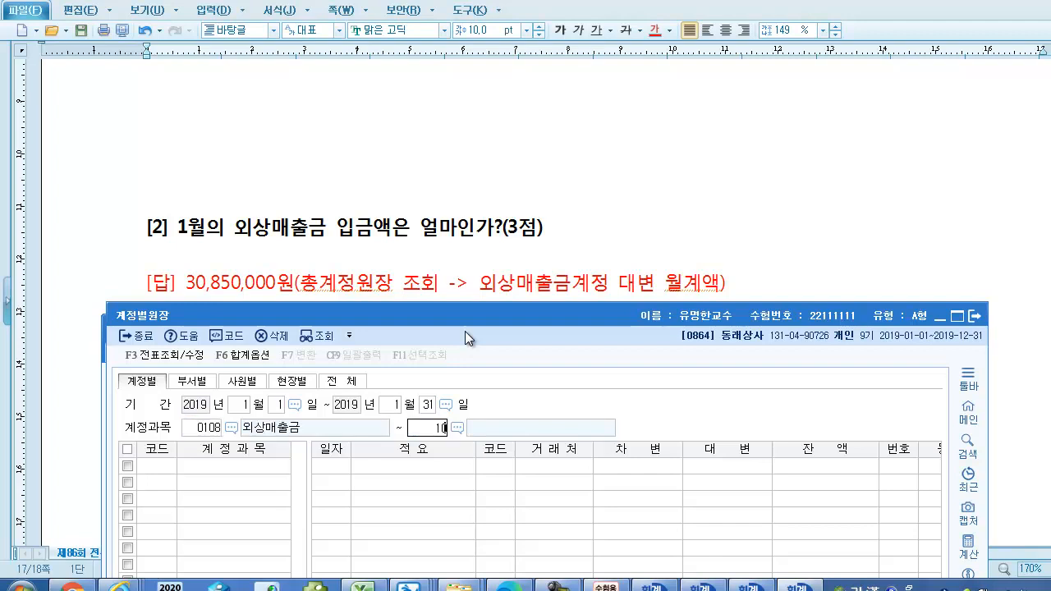
{"action": "key", "text": "Return"}
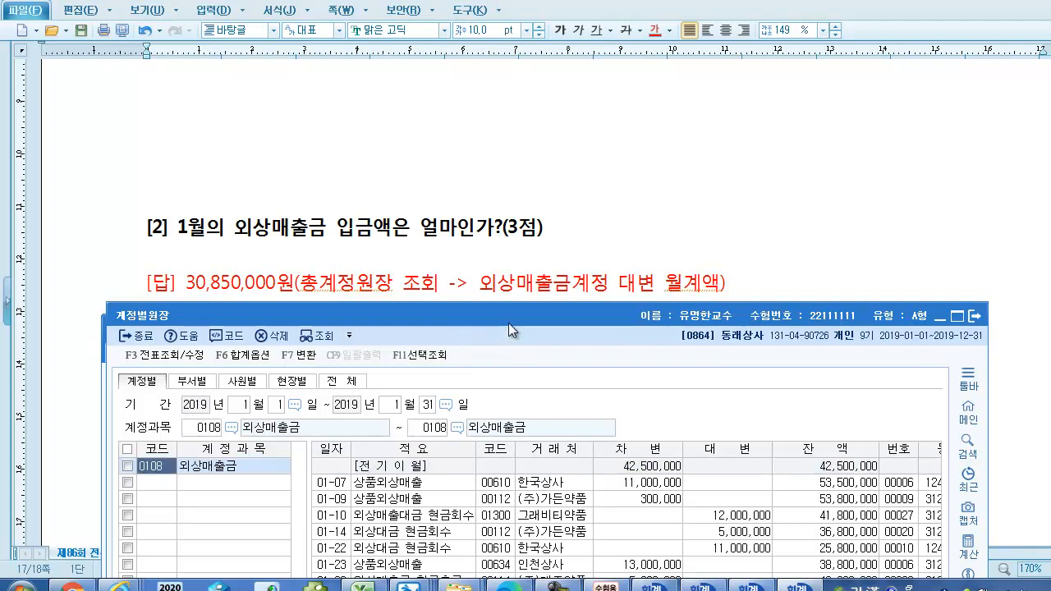
Step: Examine the debit and credit amounts in the [월계] row of 외상매출금 and compare them with the answer to question [2]
{"action": "left_click_drag", "start_coordinate": [513, 316], "coordinate": [501, 156]}
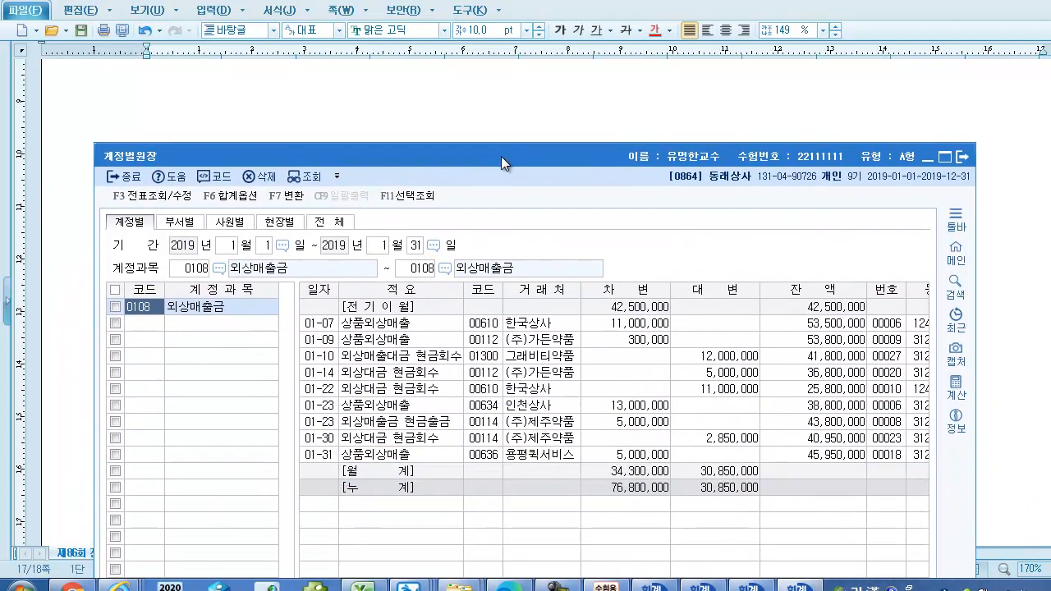
{"action": "left_click", "coordinate": [641, 473]}
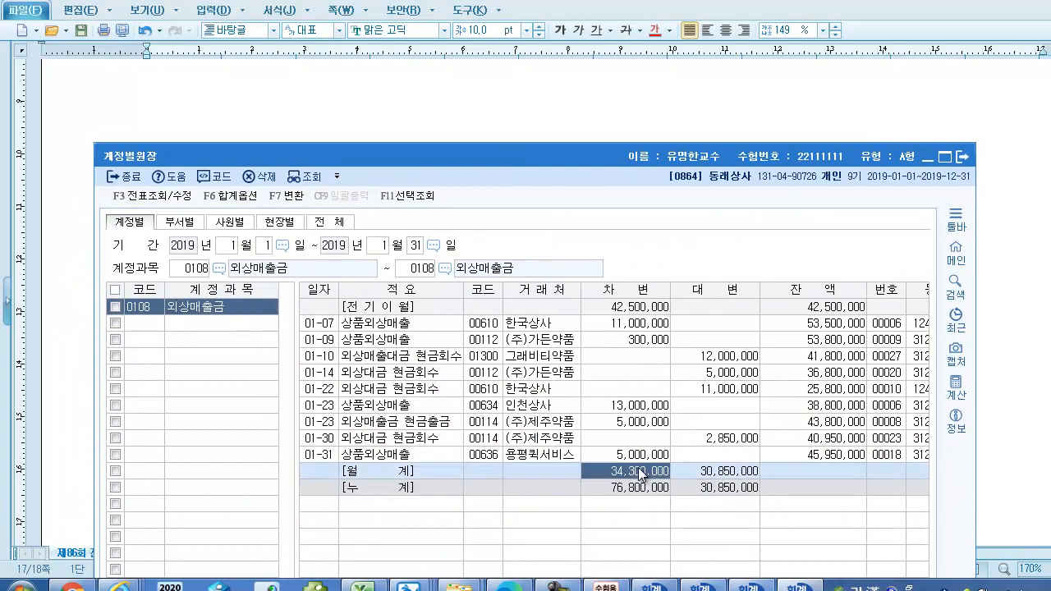
{"action": "left_click", "coordinate": [712, 475]}
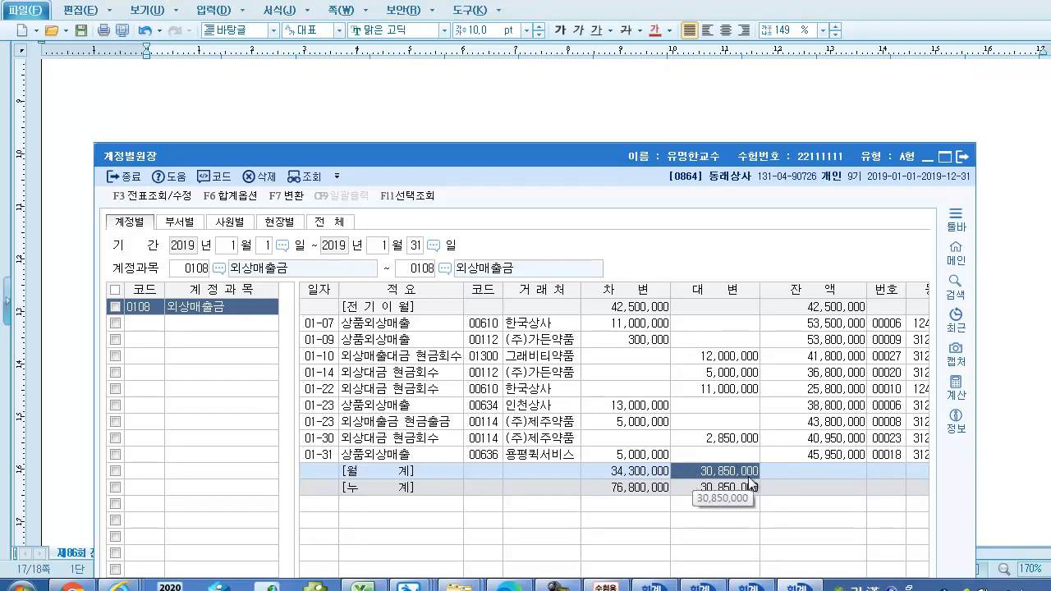
{"action": "left_click_drag", "start_coordinate": [496, 158], "coordinate": [491, 323]}
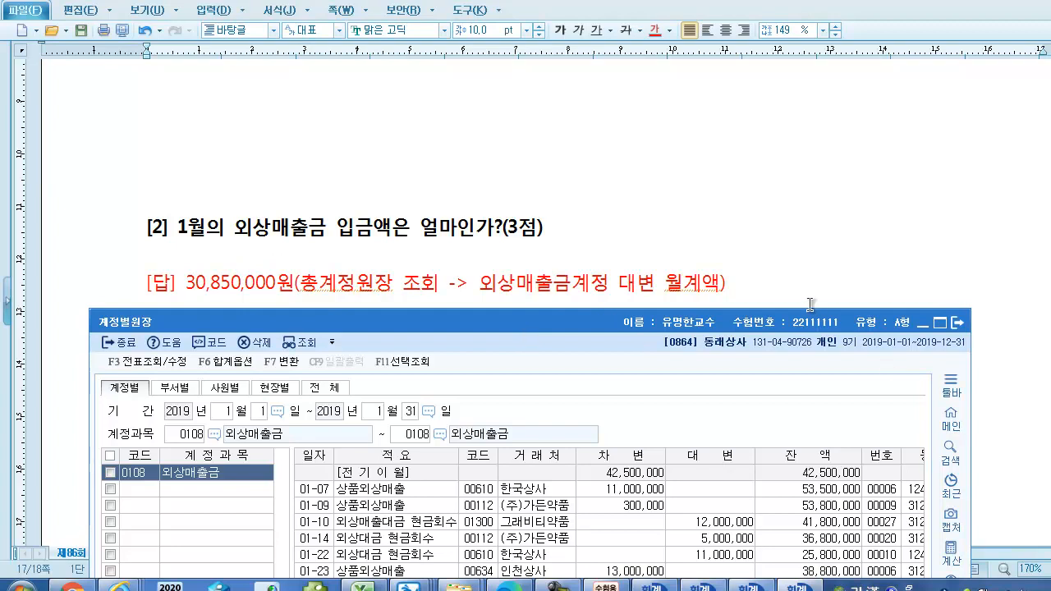
Step: Return to the answer document and read 문제7 question [3] with its answer
{"action": "left_click", "coordinate": [855, 243]}
{"action": "scroll", "coordinate": [673, 392], "scroll_direction": "down", "scroll_amount": 10}
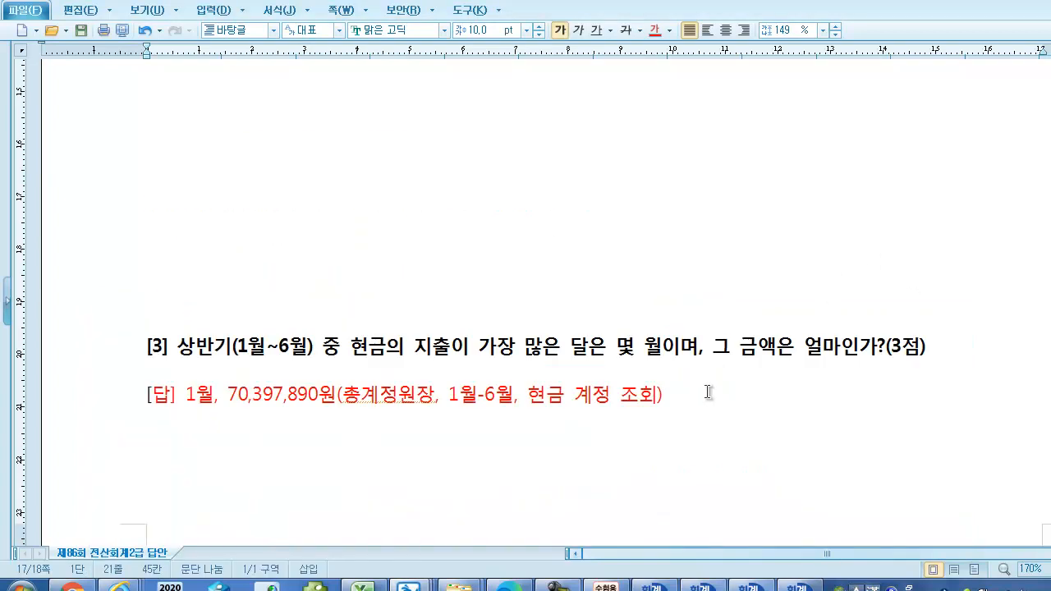
{"action": "scroll", "coordinate": [707, 393], "scroll_direction": "down", "scroll_amount": 3}
{"action": "scroll", "coordinate": [707, 392], "scroll_direction": "up", "scroll_amount": 5}
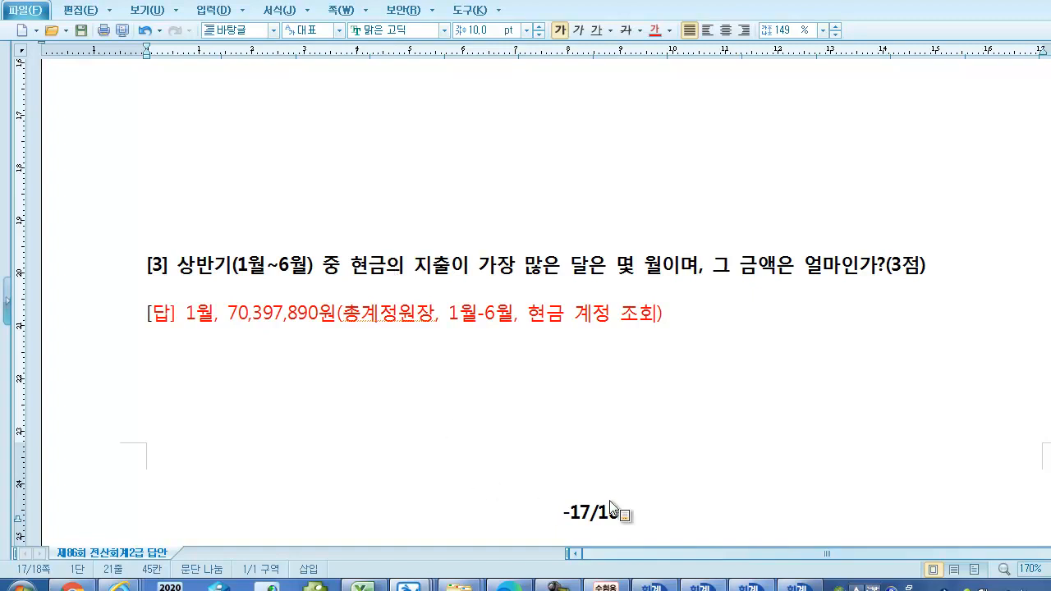
Step: Open 총계정원장 in KcLep and place its window below the answer to question [3]
{"action": "left_click", "coordinate": [606, 587]}
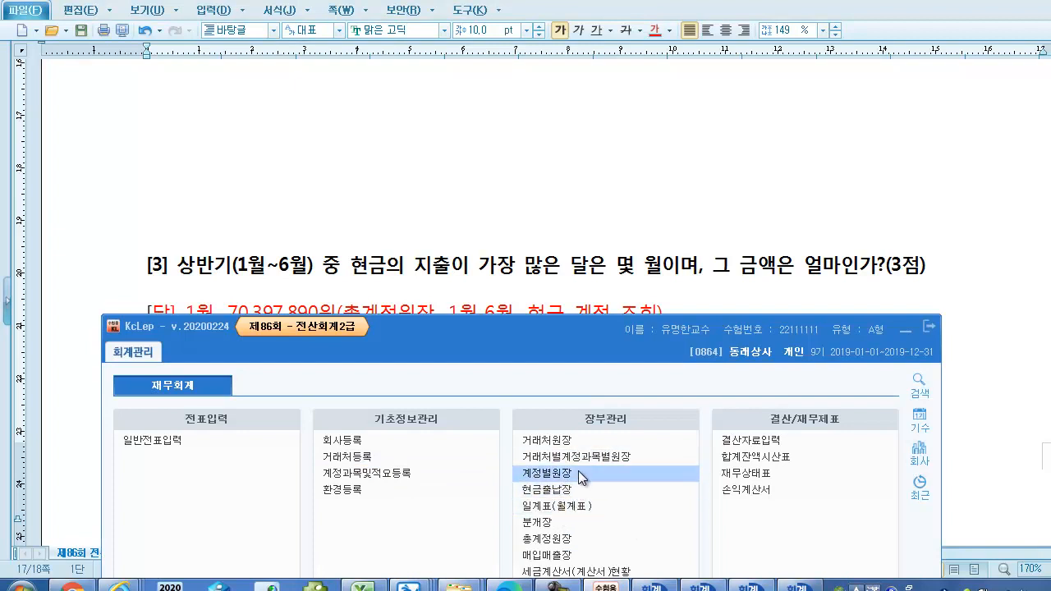
{"action": "left_click", "coordinate": [550, 538]}
{"action": "left_click_drag", "start_coordinate": [408, 23], "coordinate": [535, 353]}
{"action": "left_click", "coordinate": [906, 334]}
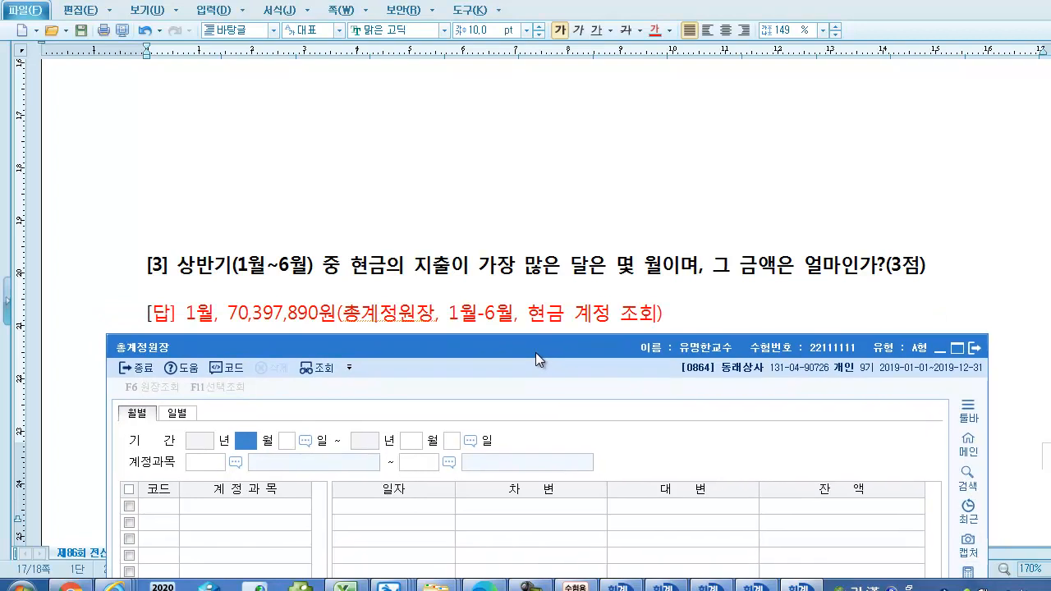
Step: Query 총계정원장 from January 1 to June 30, 2019 for account 0101 현금 only
{"action": "type", "text": "1"}
{"action": "key", "text": "Return"}
{"action": "key", "text": "Return"}
{"action": "type", "text": "6"}
{"action": "key", "text": "Return"}
{"action": "key", "text": "Return"}
{"action": "type", "text": "101"}
{"action": "key", "text": "Return"}
{"action": "key", "text": "Return"}
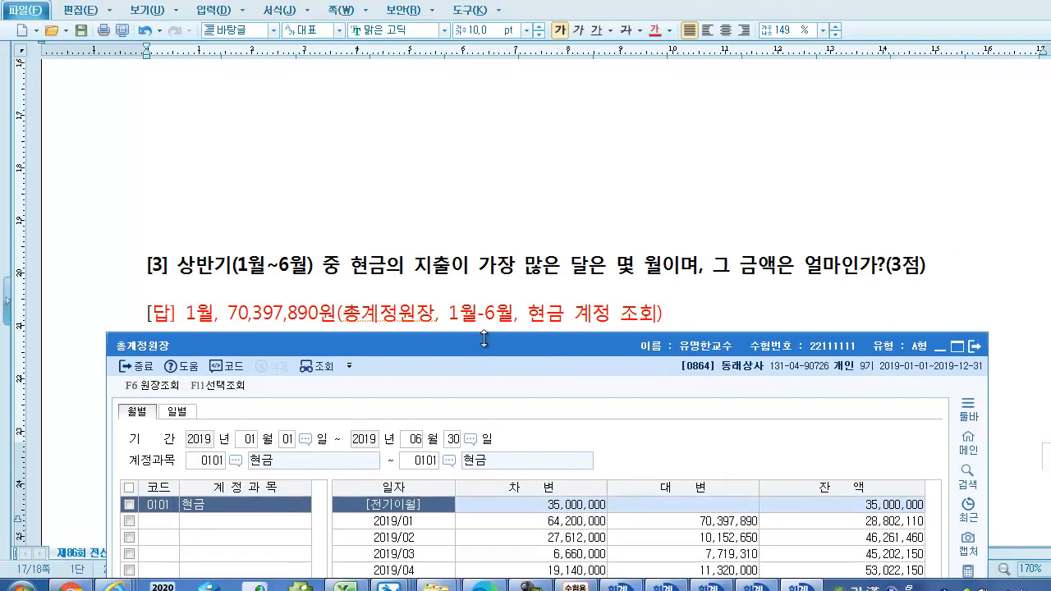
Step: Compare the 2019/01 credit amount of 현금 with the answer to question [3], and return to the 문제7 instructions in the document
{"action": "left_click_drag", "start_coordinate": [495, 350], "coordinate": [502, 113]}
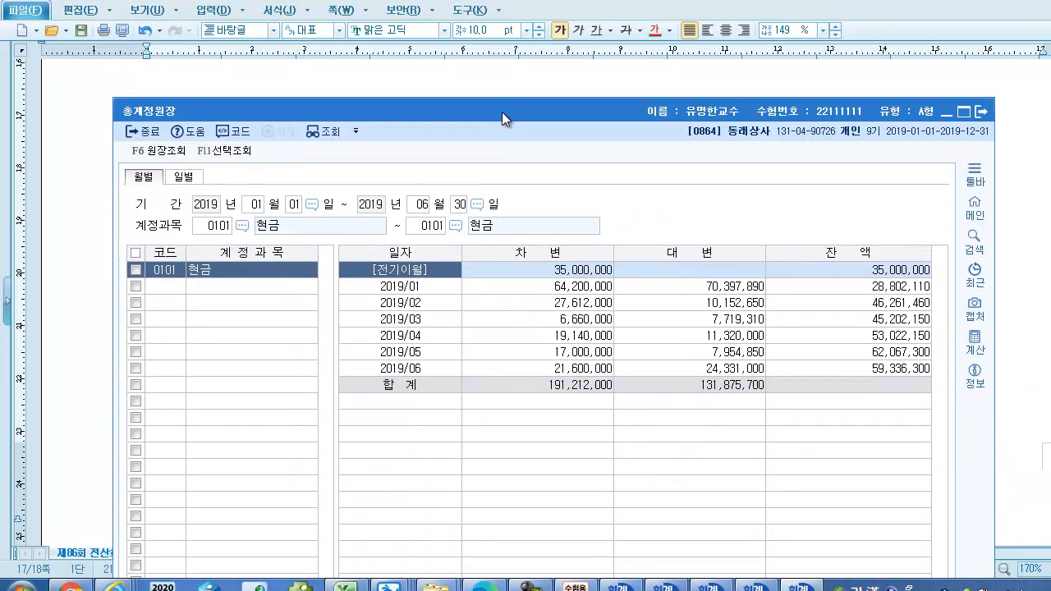
{"action": "left_click", "coordinate": [699, 288]}
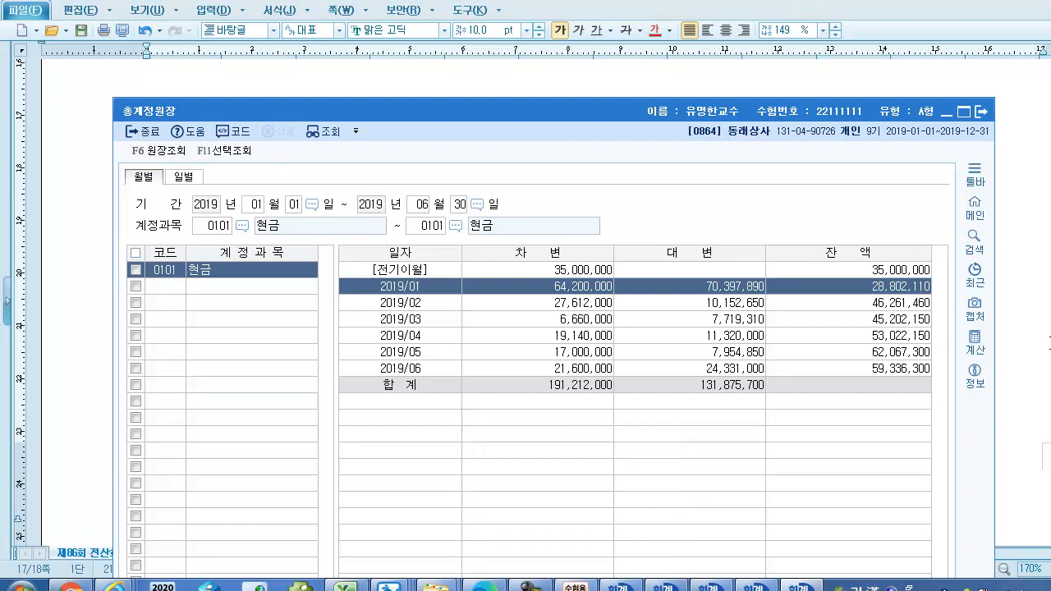
{"action": "key", "text": "alt+Tab"}
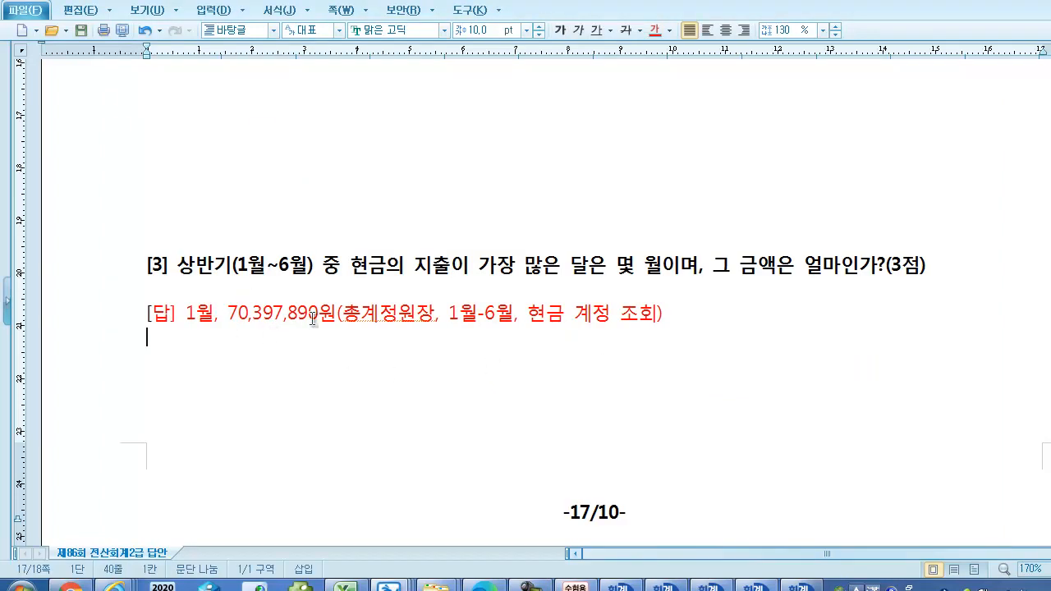
{"action": "scroll", "coordinate": [309, 369], "scroll_direction": "up", "scroll_amount": 3}
{"action": "scroll", "coordinate": [624, 457], "scroll_direction": "down", "scroll_amount": 6}
{"action": "scroll", "coordinate": [625, 464], "scroll_direction": "up", "scroll_amount": 9}
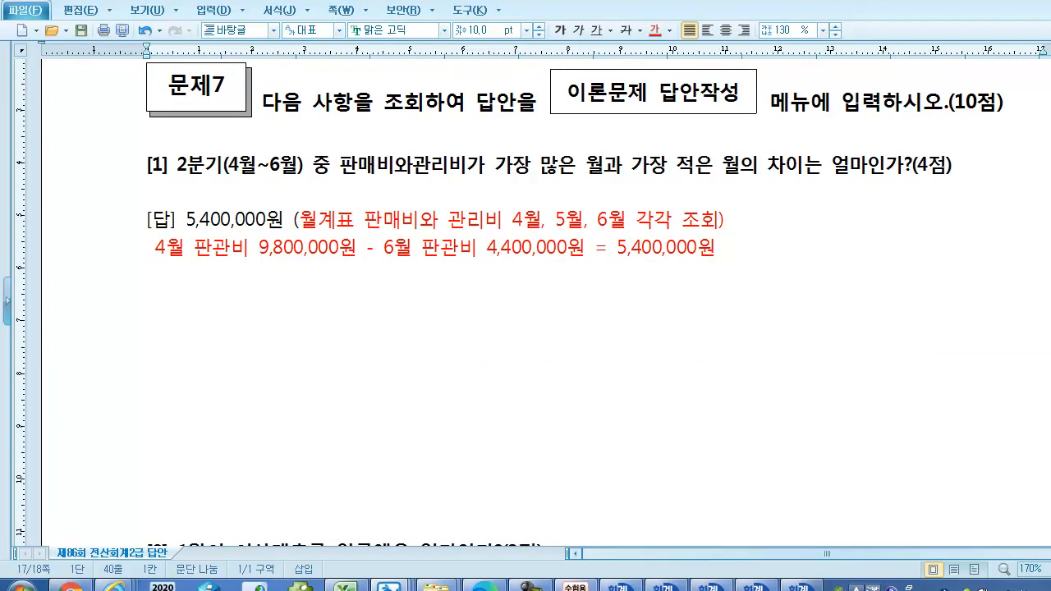
Step: Switch to the KcLep main window, move it up to expose its lower part, and try to open 이론문제 답안작성
{"action": "left_click", "coordinate": [577, 586]}
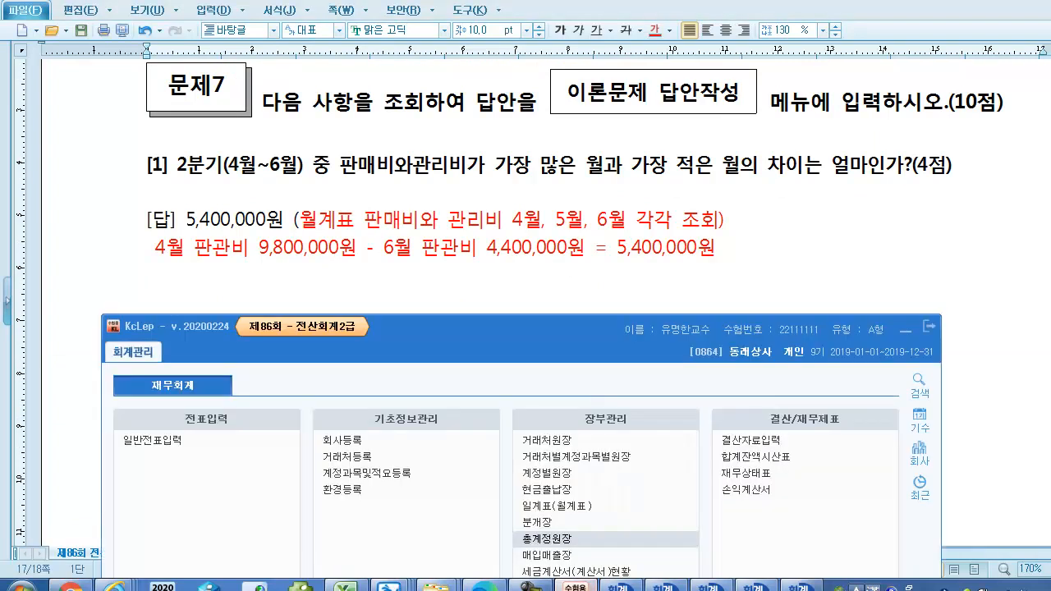
{"action": "left_click_drag", "start_coordinate": [518, 334], "coordinate": [803, 257]}
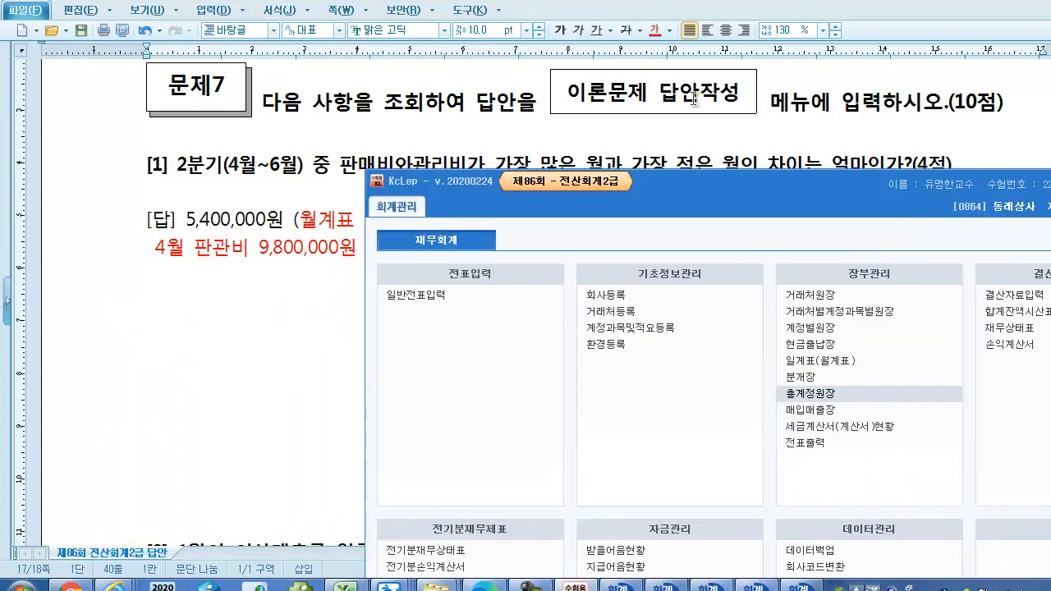
{"action": "left_click_drag", "start_coordinate": [678, 190], "coordinate": [599, 15]}
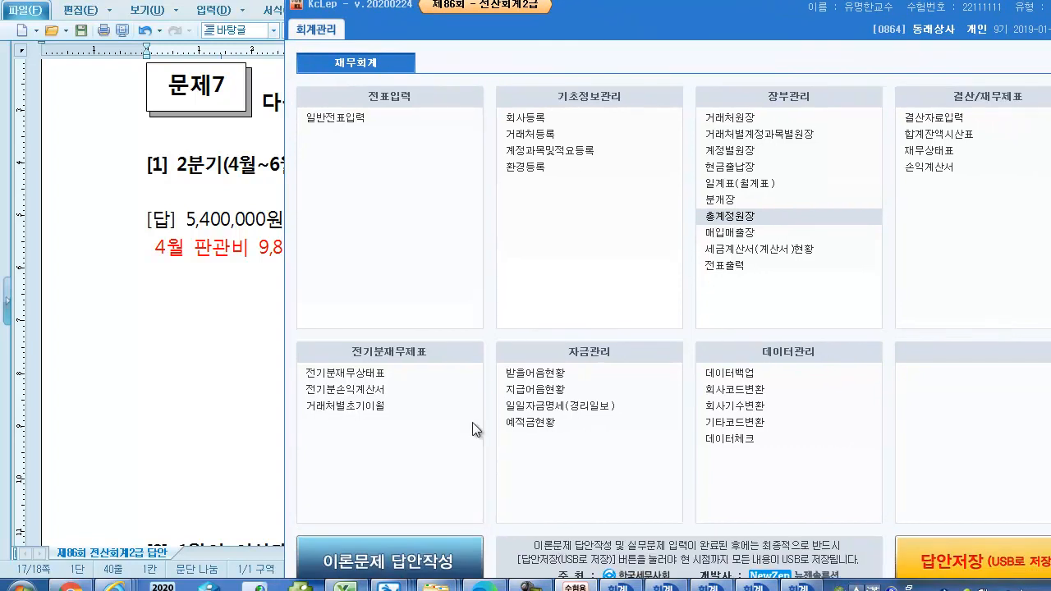
{"action": "left_click", "coordinate": [451, 557]}
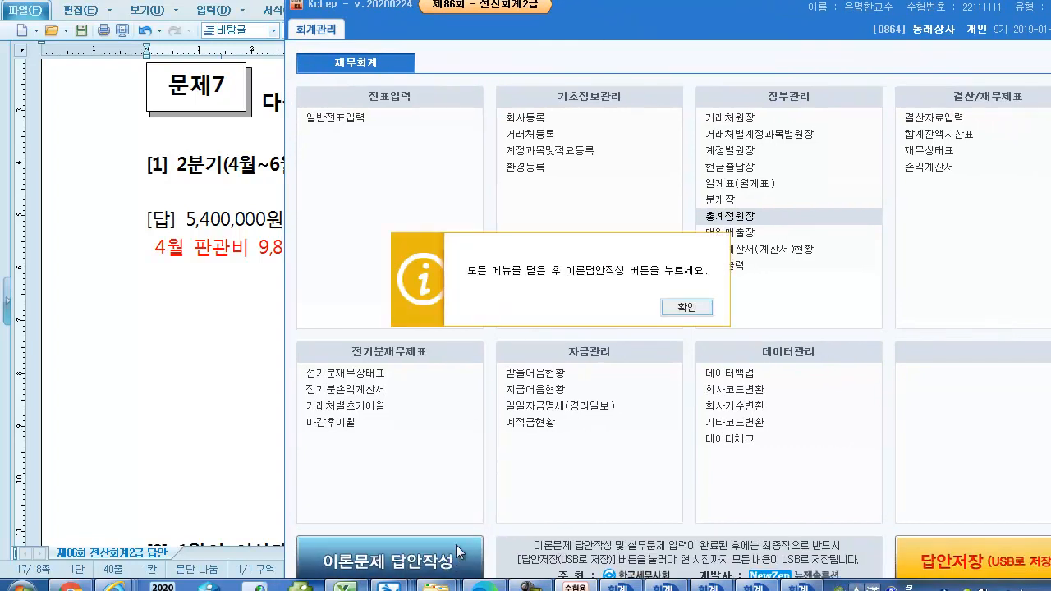
{"action": "left_click", "coordinate": [686, 308]}
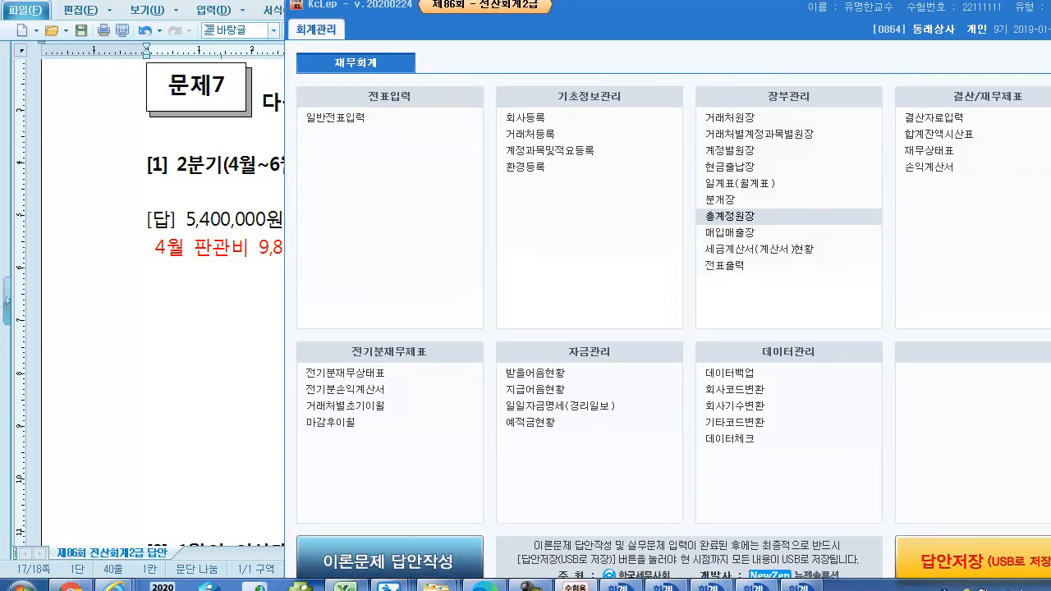
{"action": "mouse_move", "coordinate": [795, 585]}
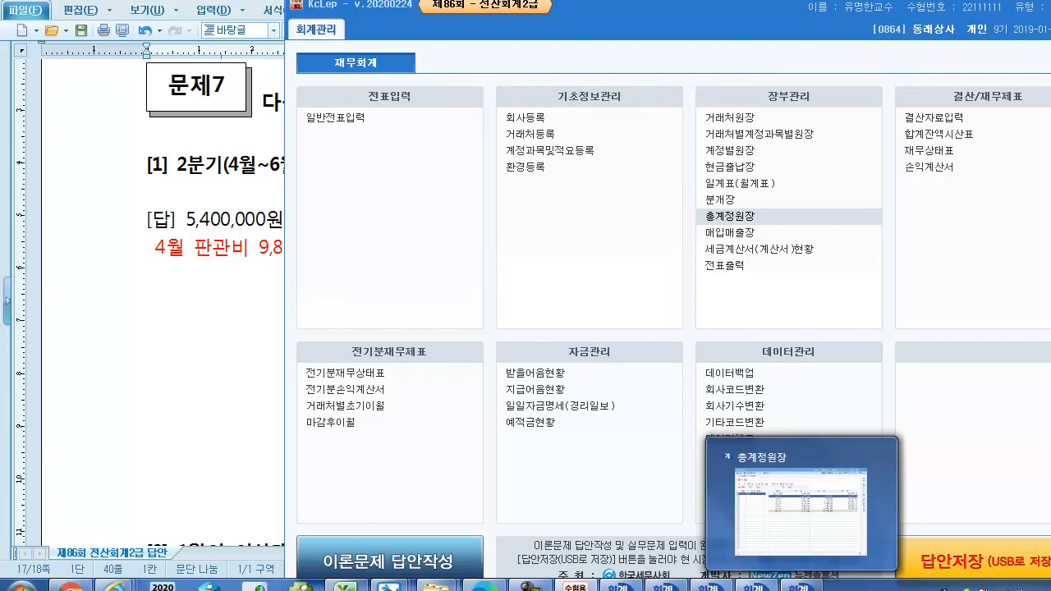
{"action": "mouse_move", "coordinate": [567, 585]}
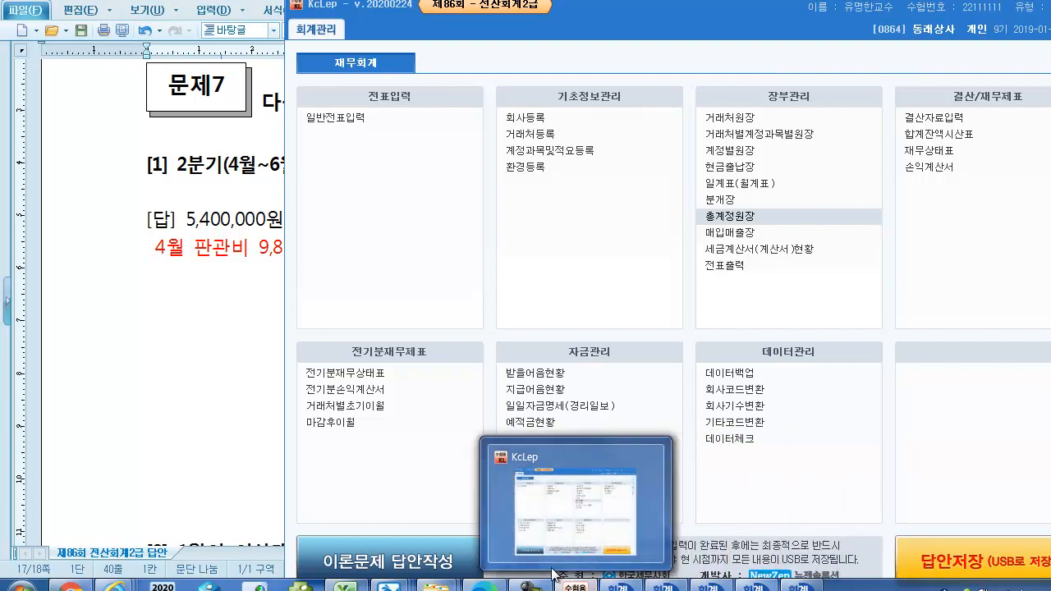